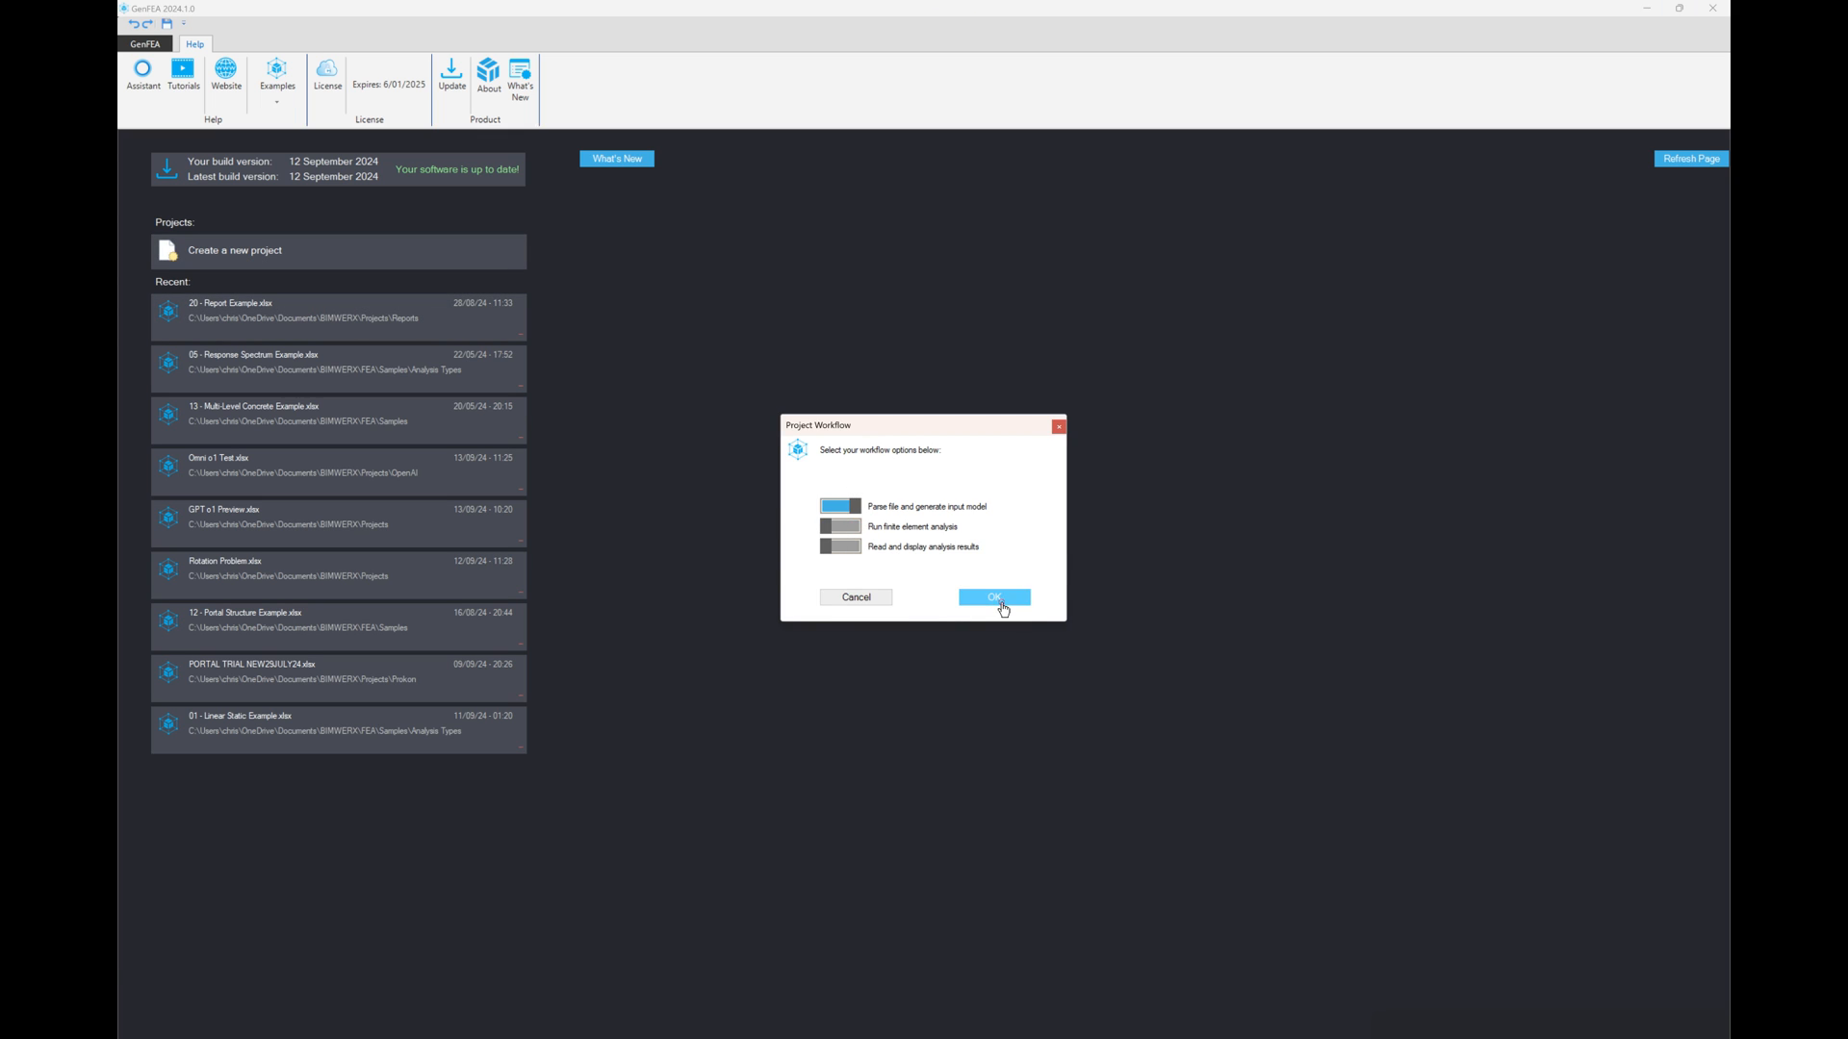
Load the report example project, only parsing the file and generating the input model, without analysis or results
left_click(1001, 601)
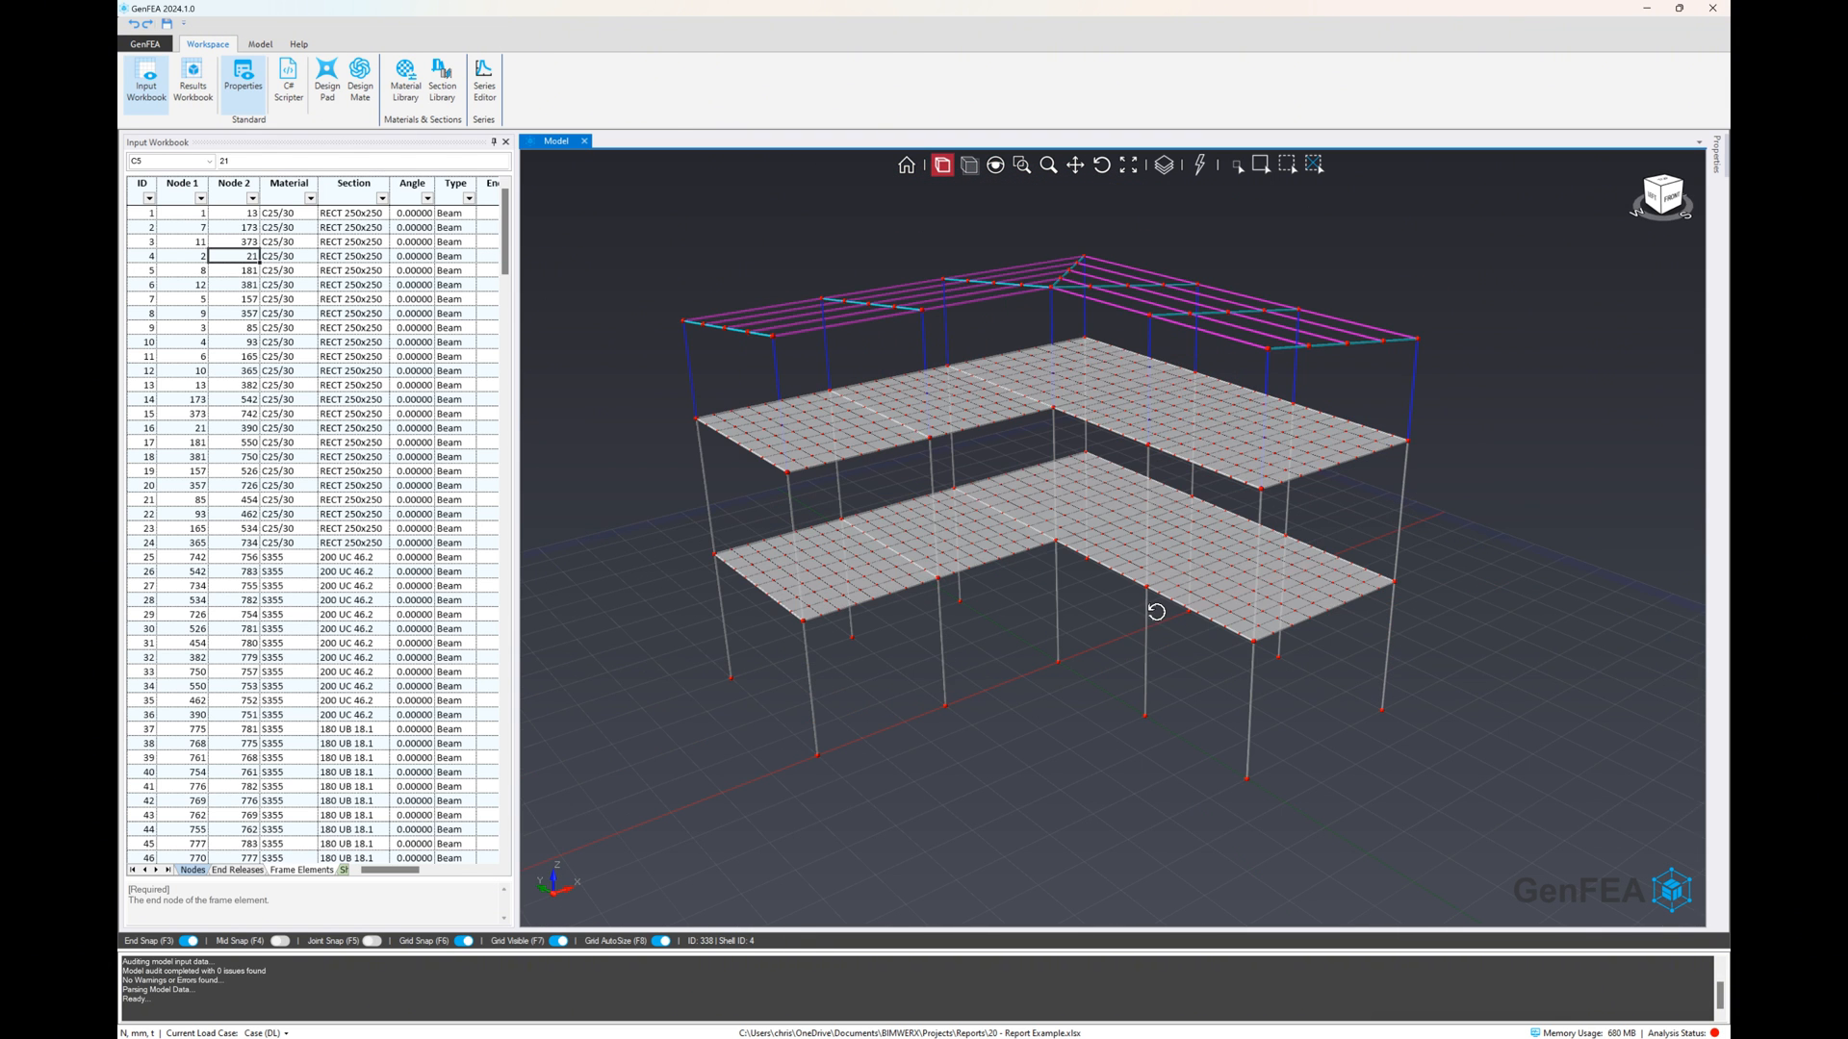
scroll(1025, 549, "up", 4)
scroll(1024, 549, "down", 2)
scroll(1025, 549, "up", 2)
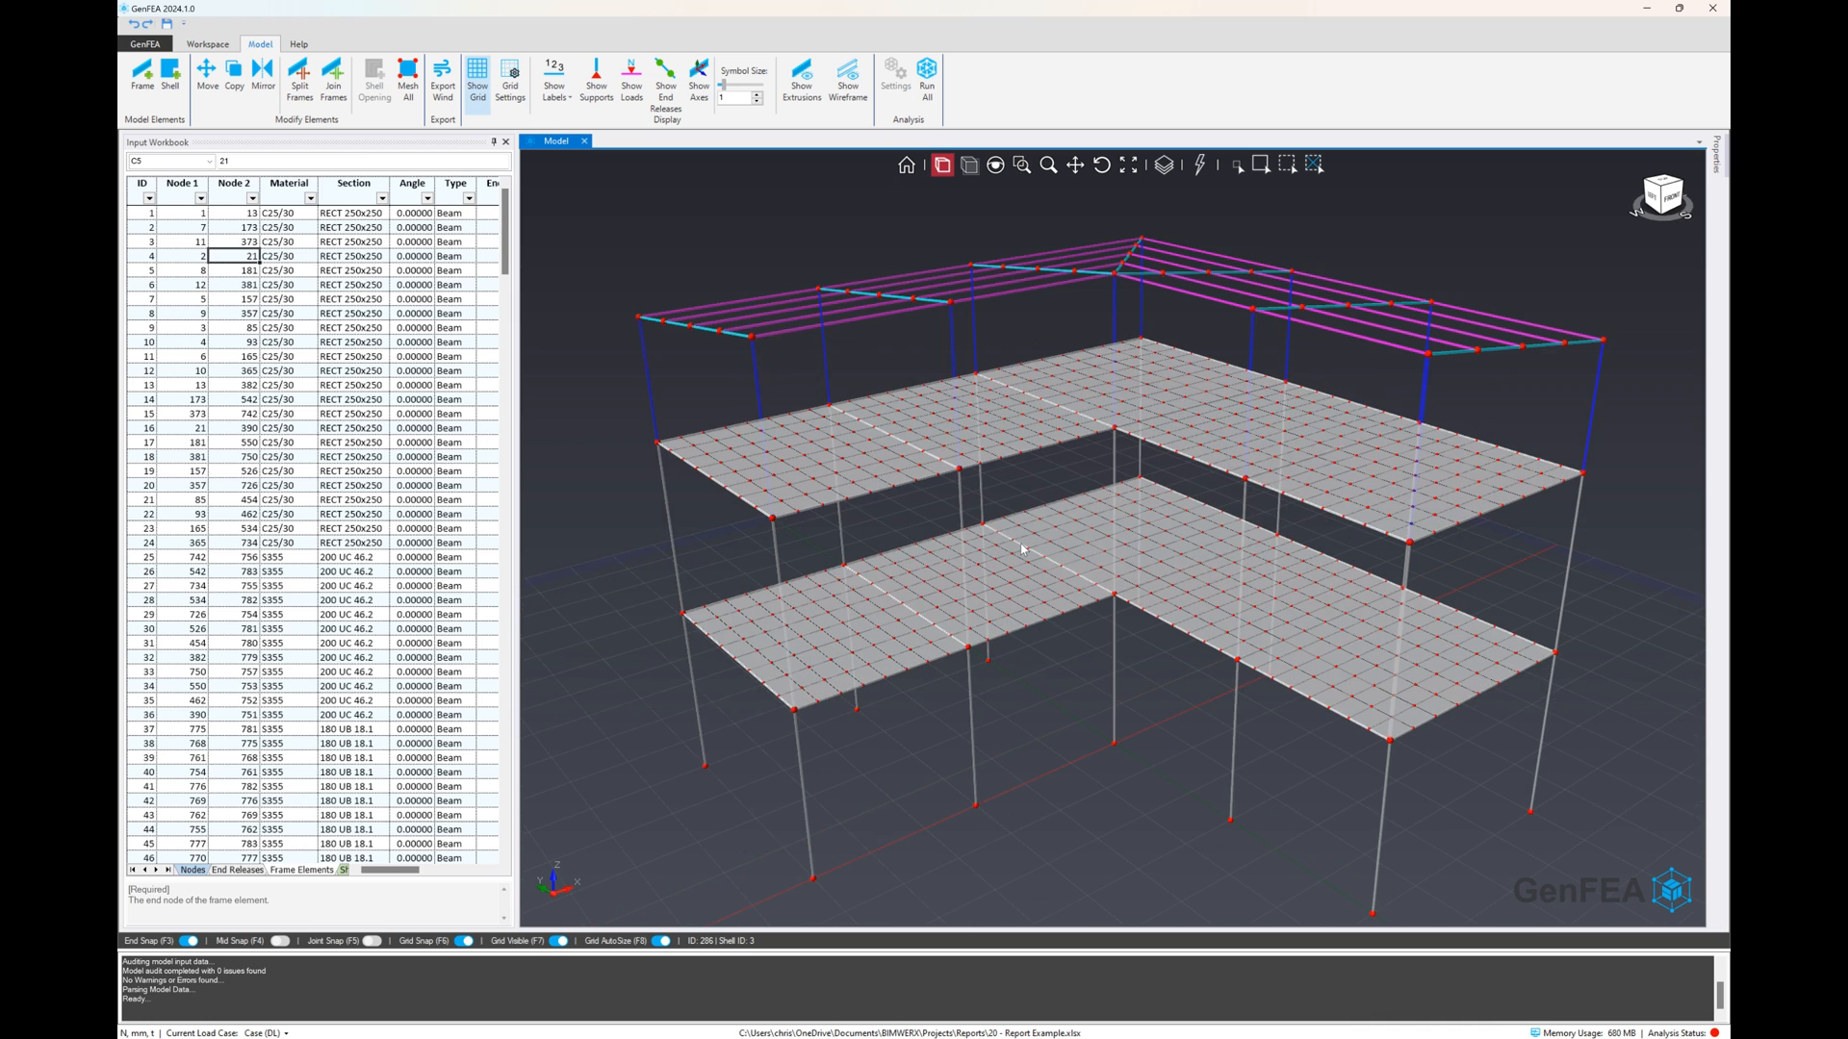
Clear the existing mesh from the floor shells
scroll(1025, 549, "down", 2)
scroll(1053, 548, "up", 2)
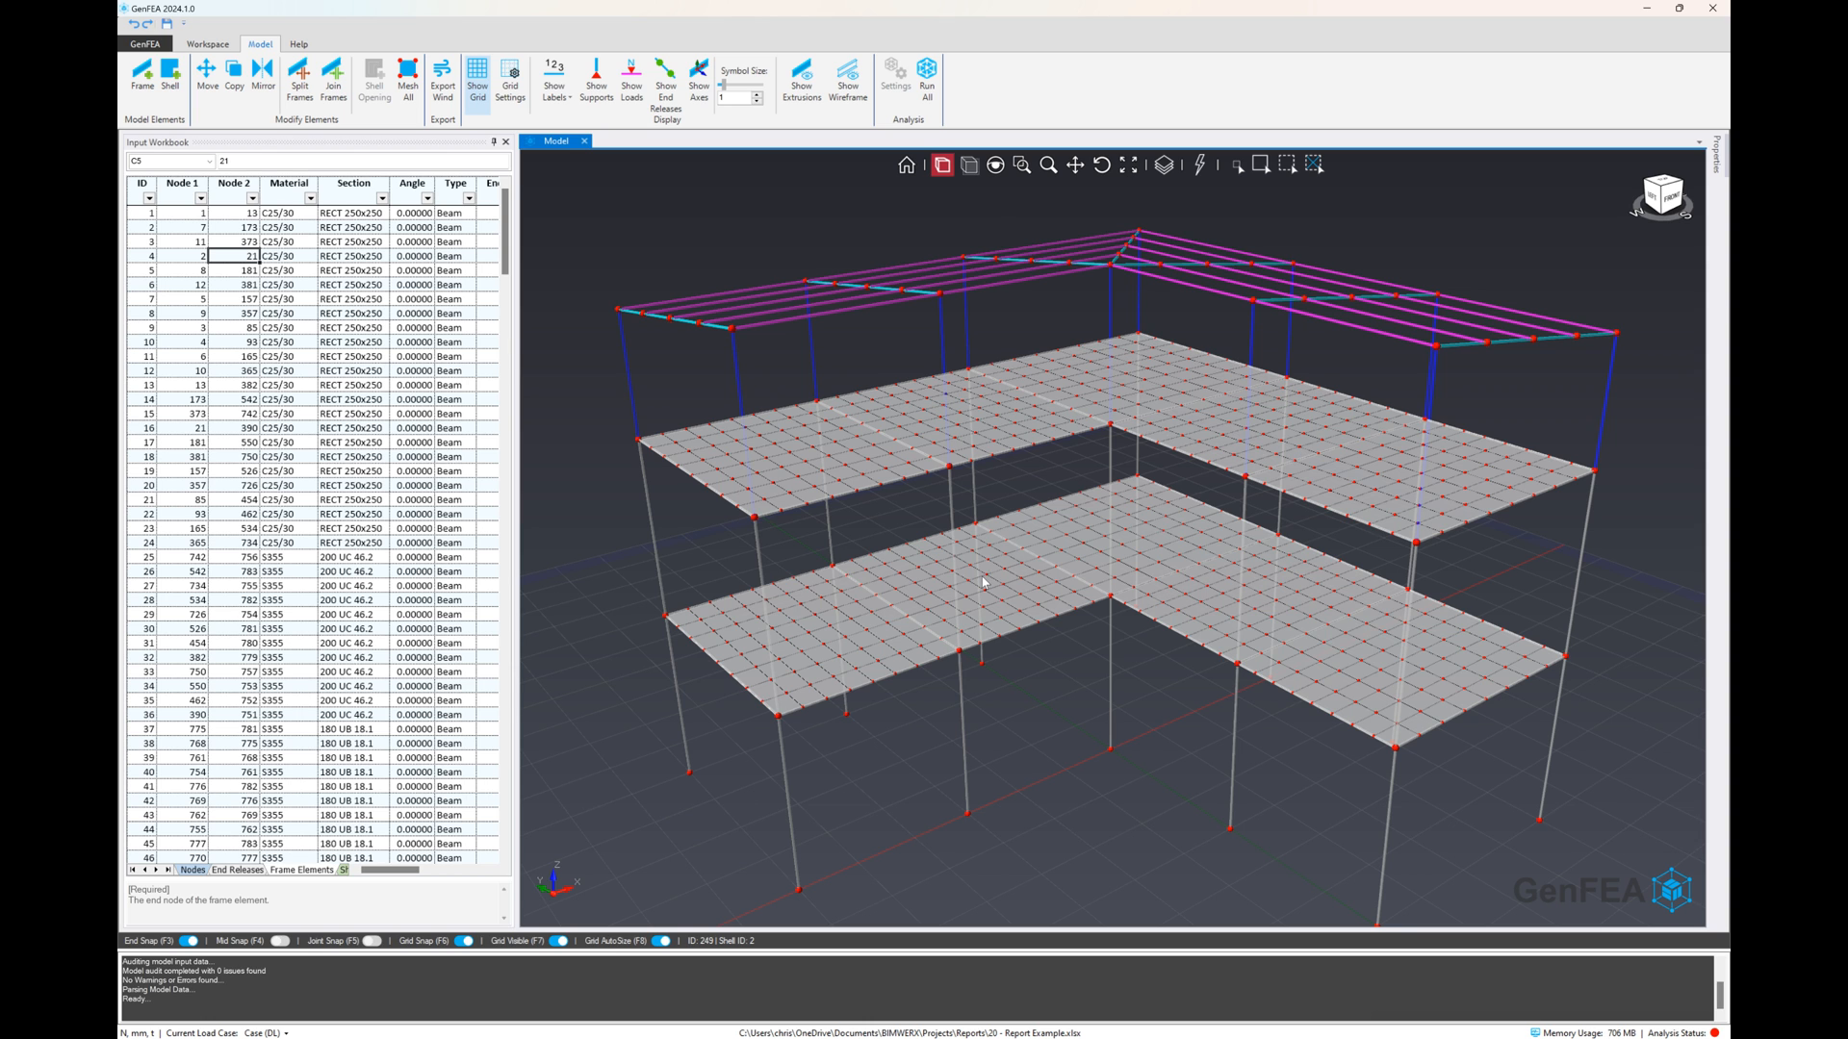
scroll(900, 592, "up", 2)
scroll(1054, 454, "down", 2)
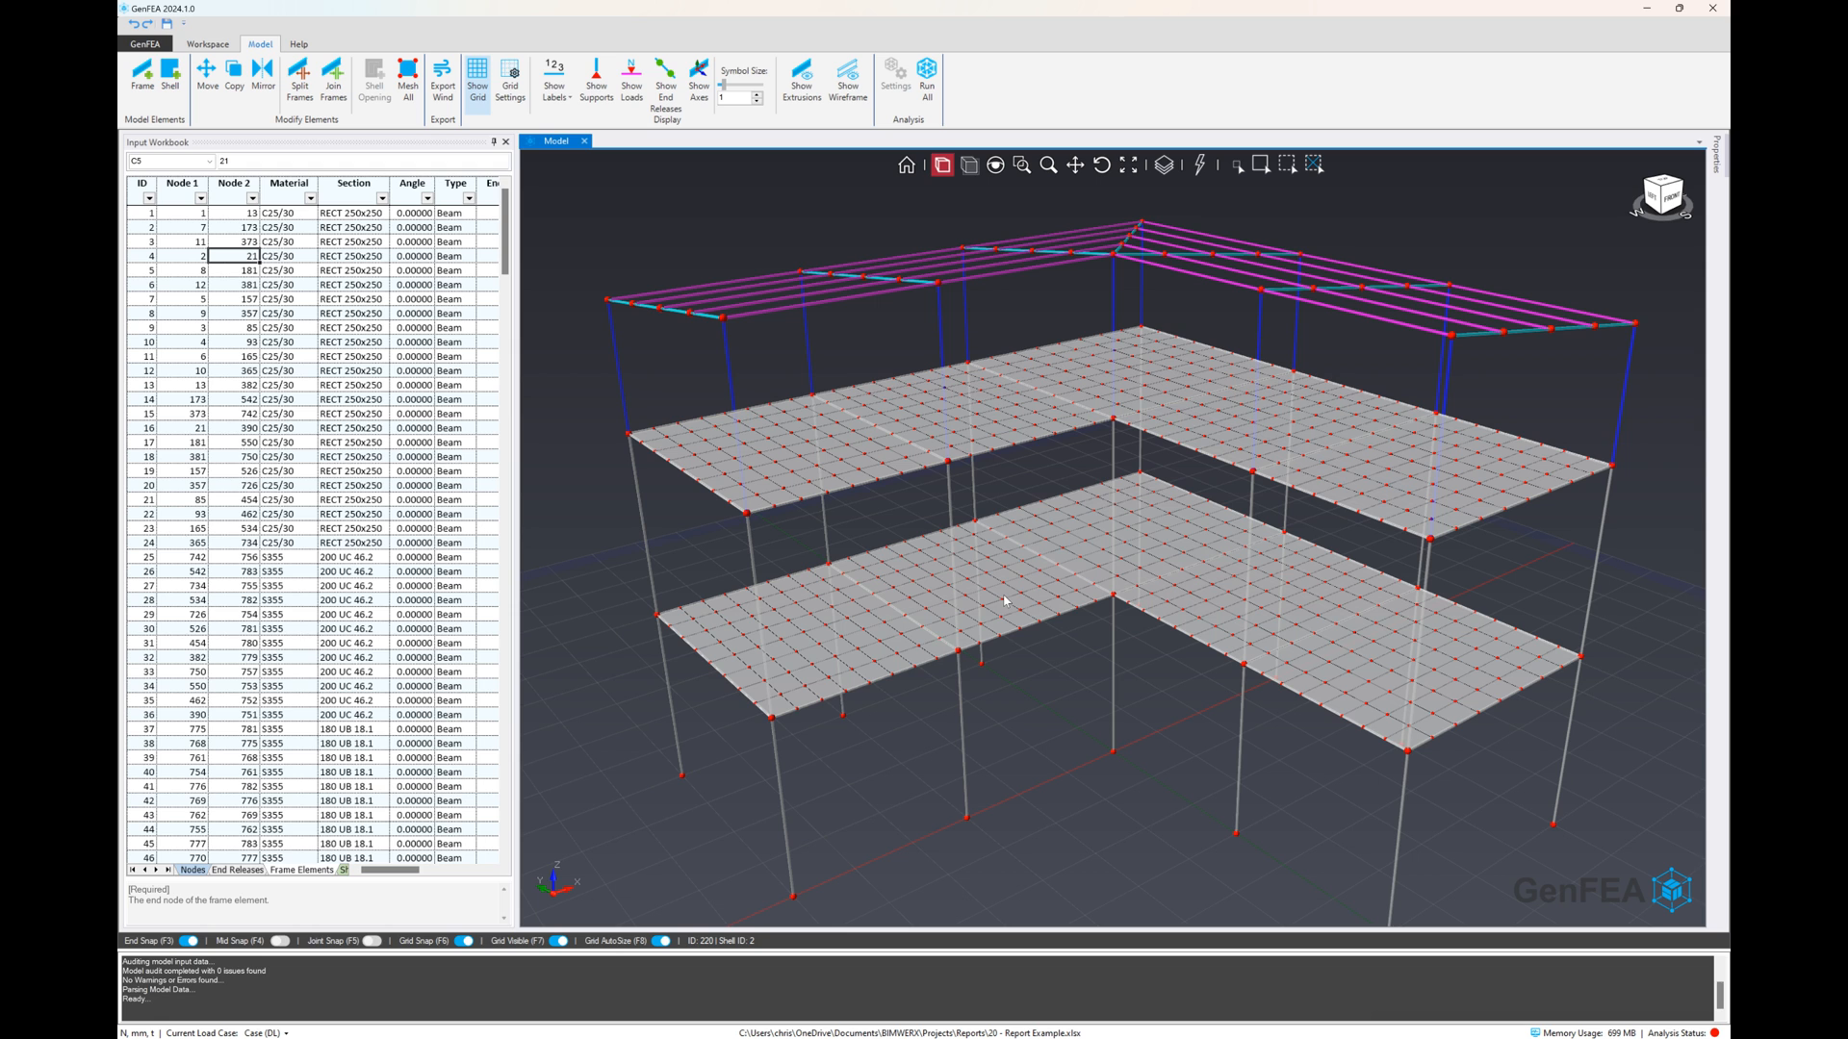
scroll(1004, 599, "up", 2)
scroll(1007, 600, "down", 2)
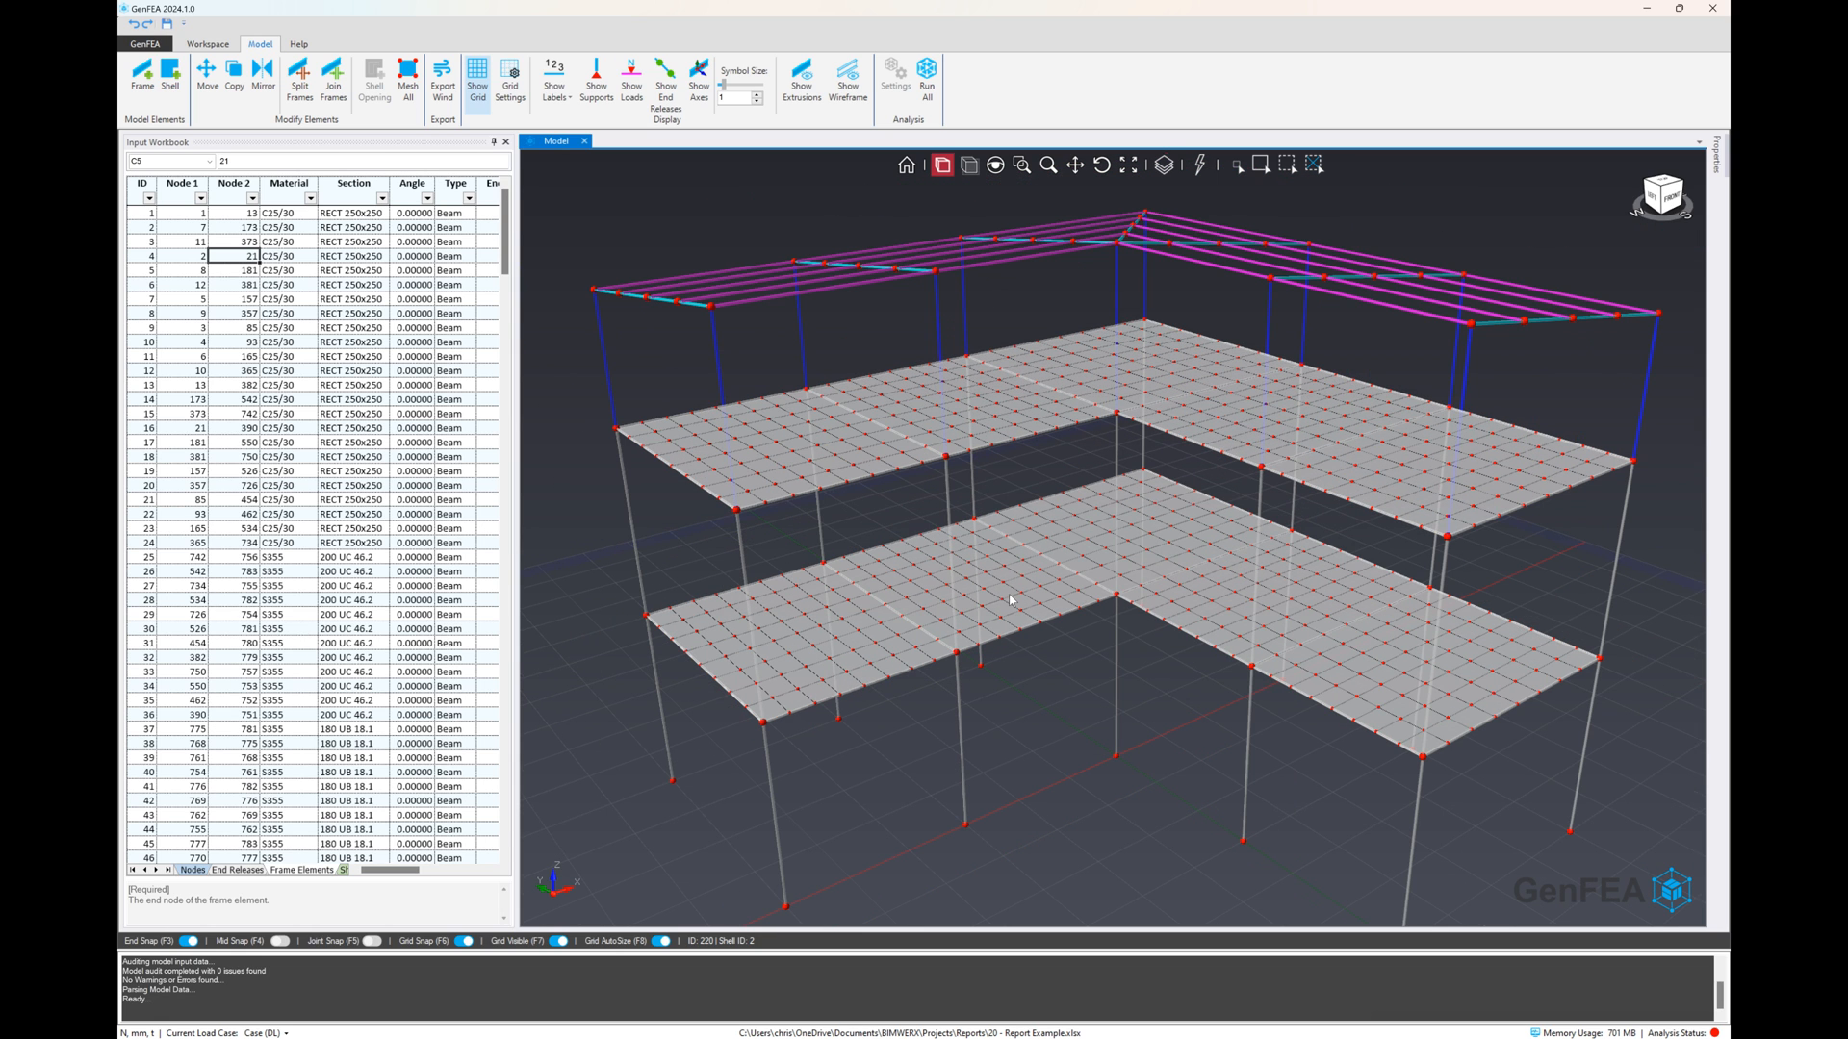
right_click(1002, 599)
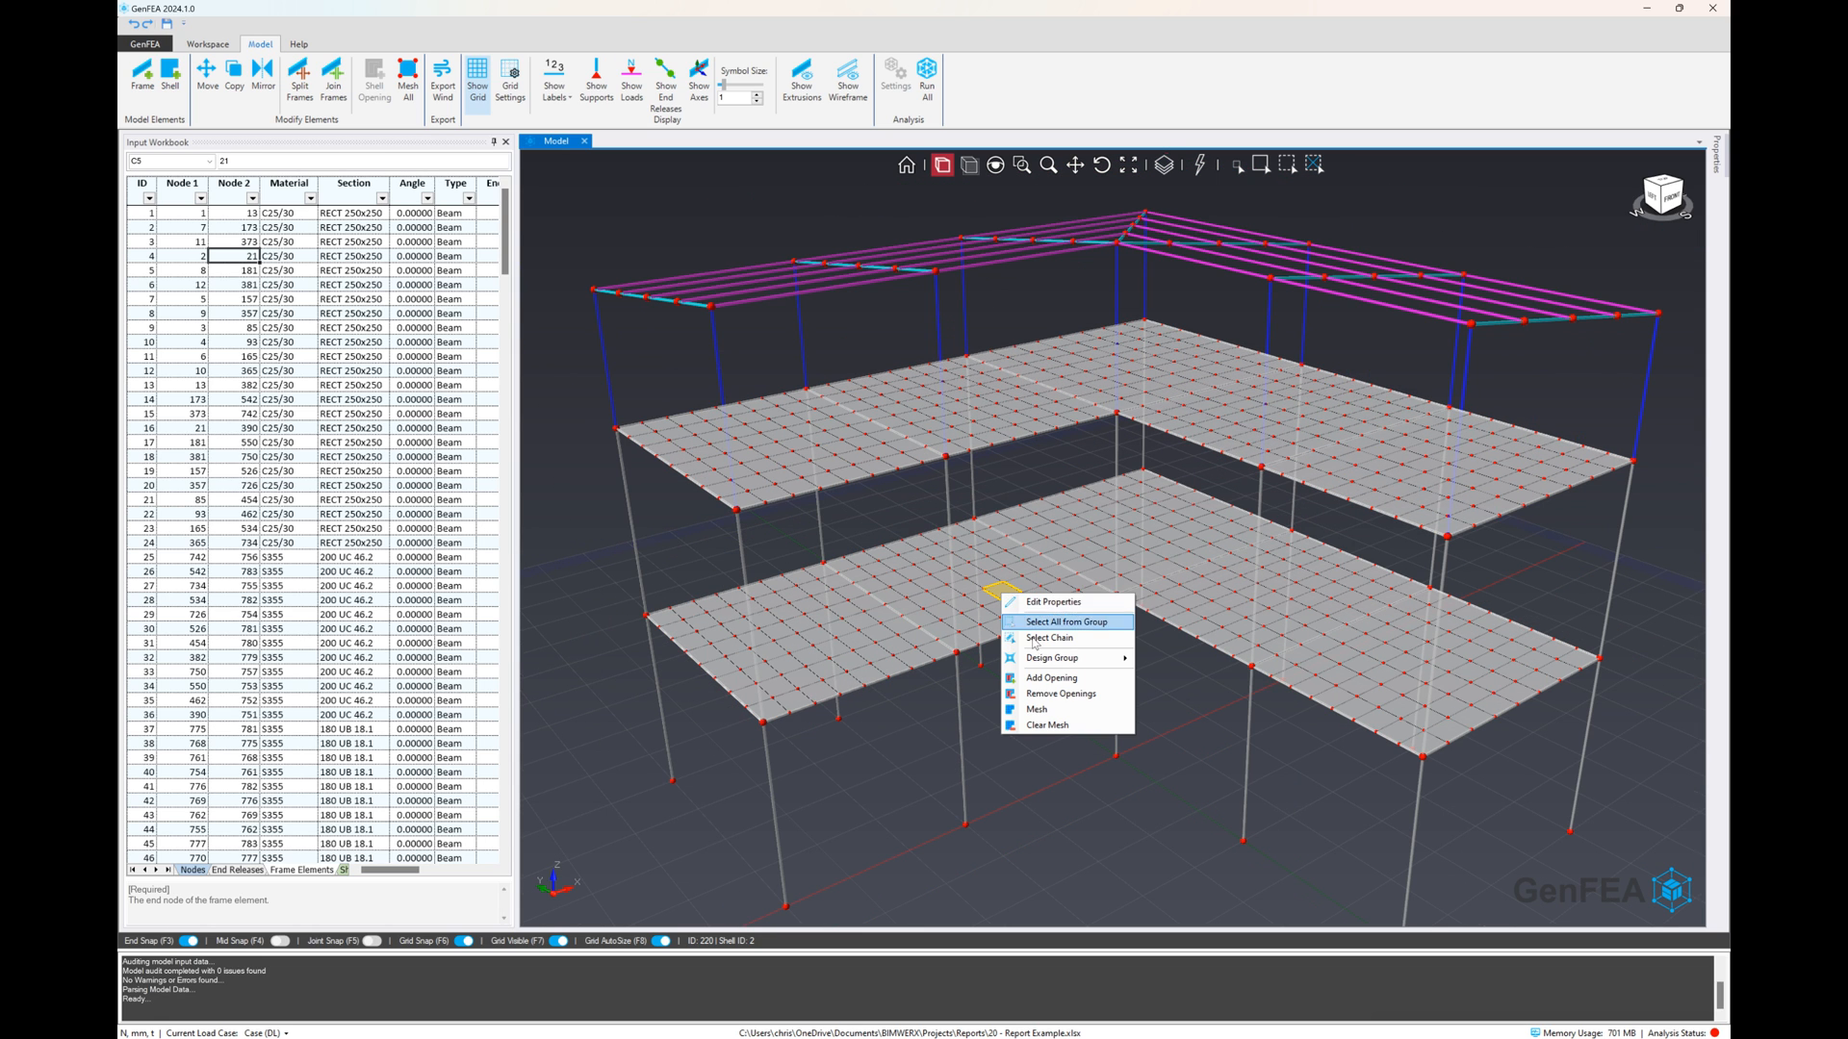
left_click(1050, 724)
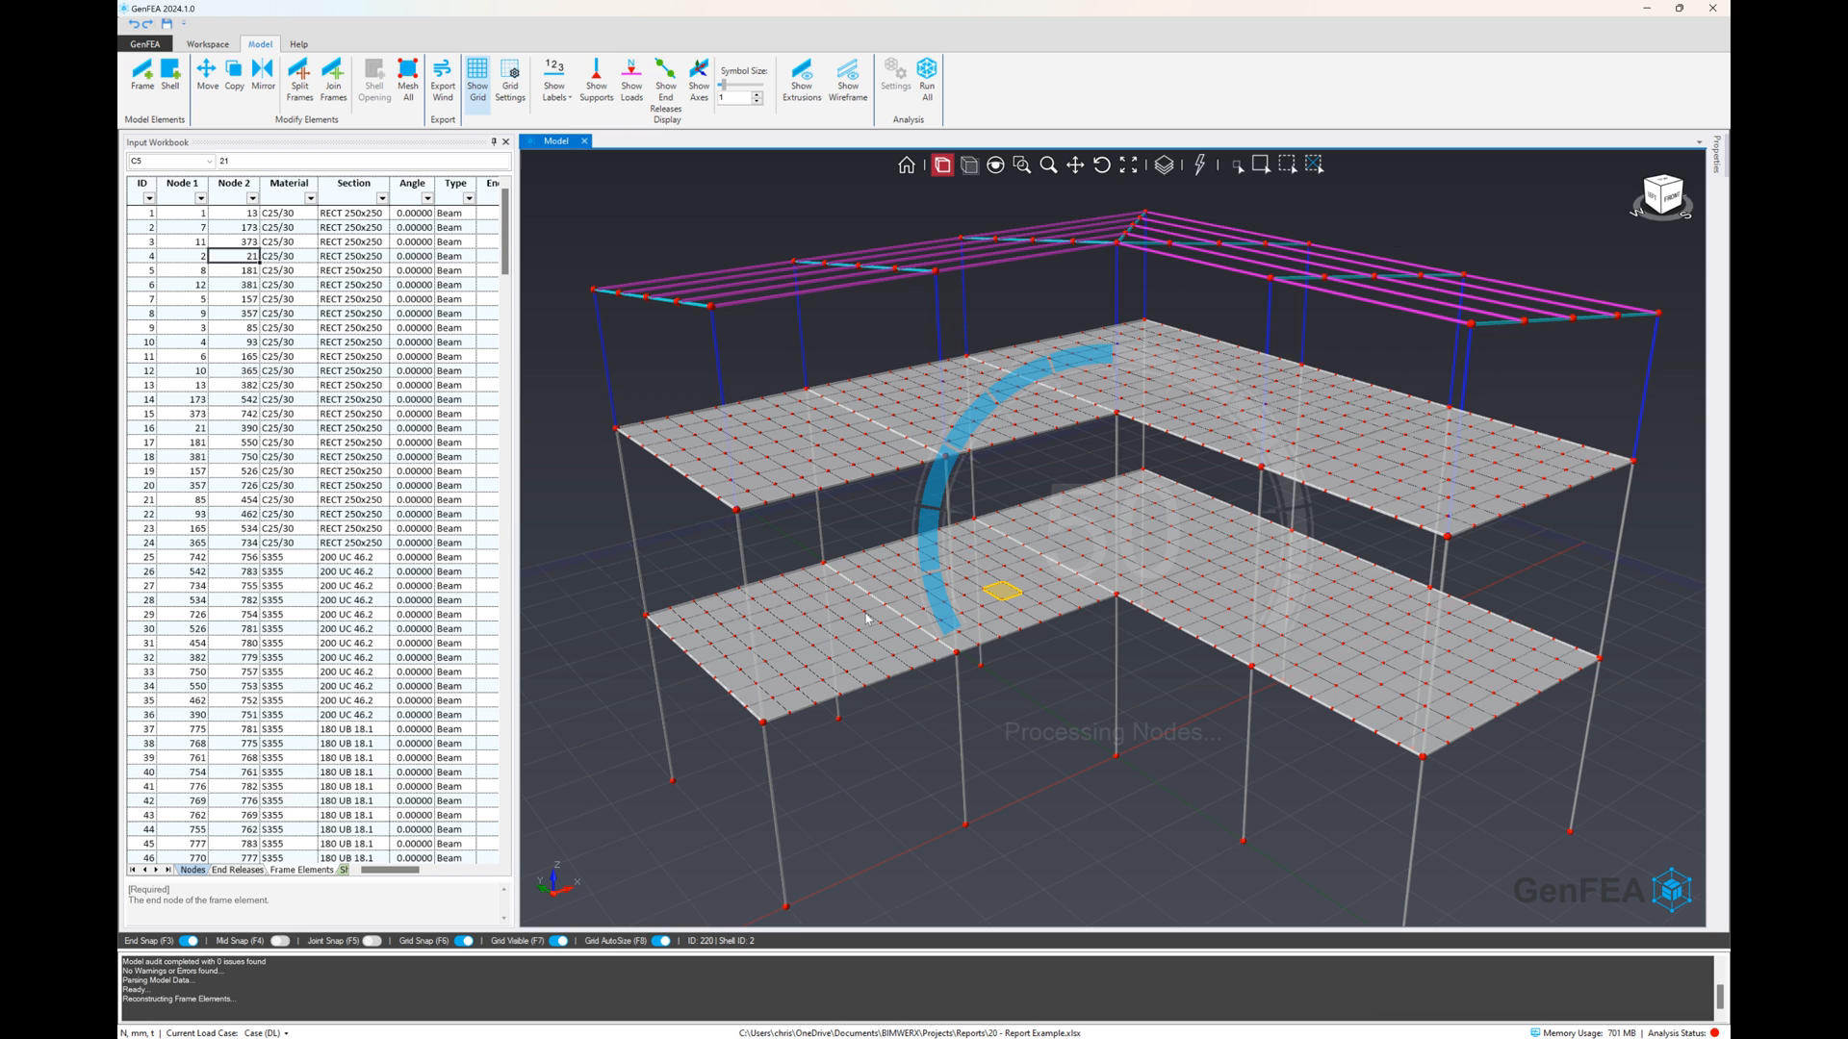
Adjust the drawing grid settings and finish editing them
right_click(789, 614)
key("Escape")
left_click(510, 81)
left_click(262, 85)
left_click(231, 118)
left_click(566, 77)
Draw a rectangular opening of about 1000 × 1250 mm in the end shell of the lower floor
right_click(846, 630)
left_click(899, 716)
scroll(695, 625, "up", 5)
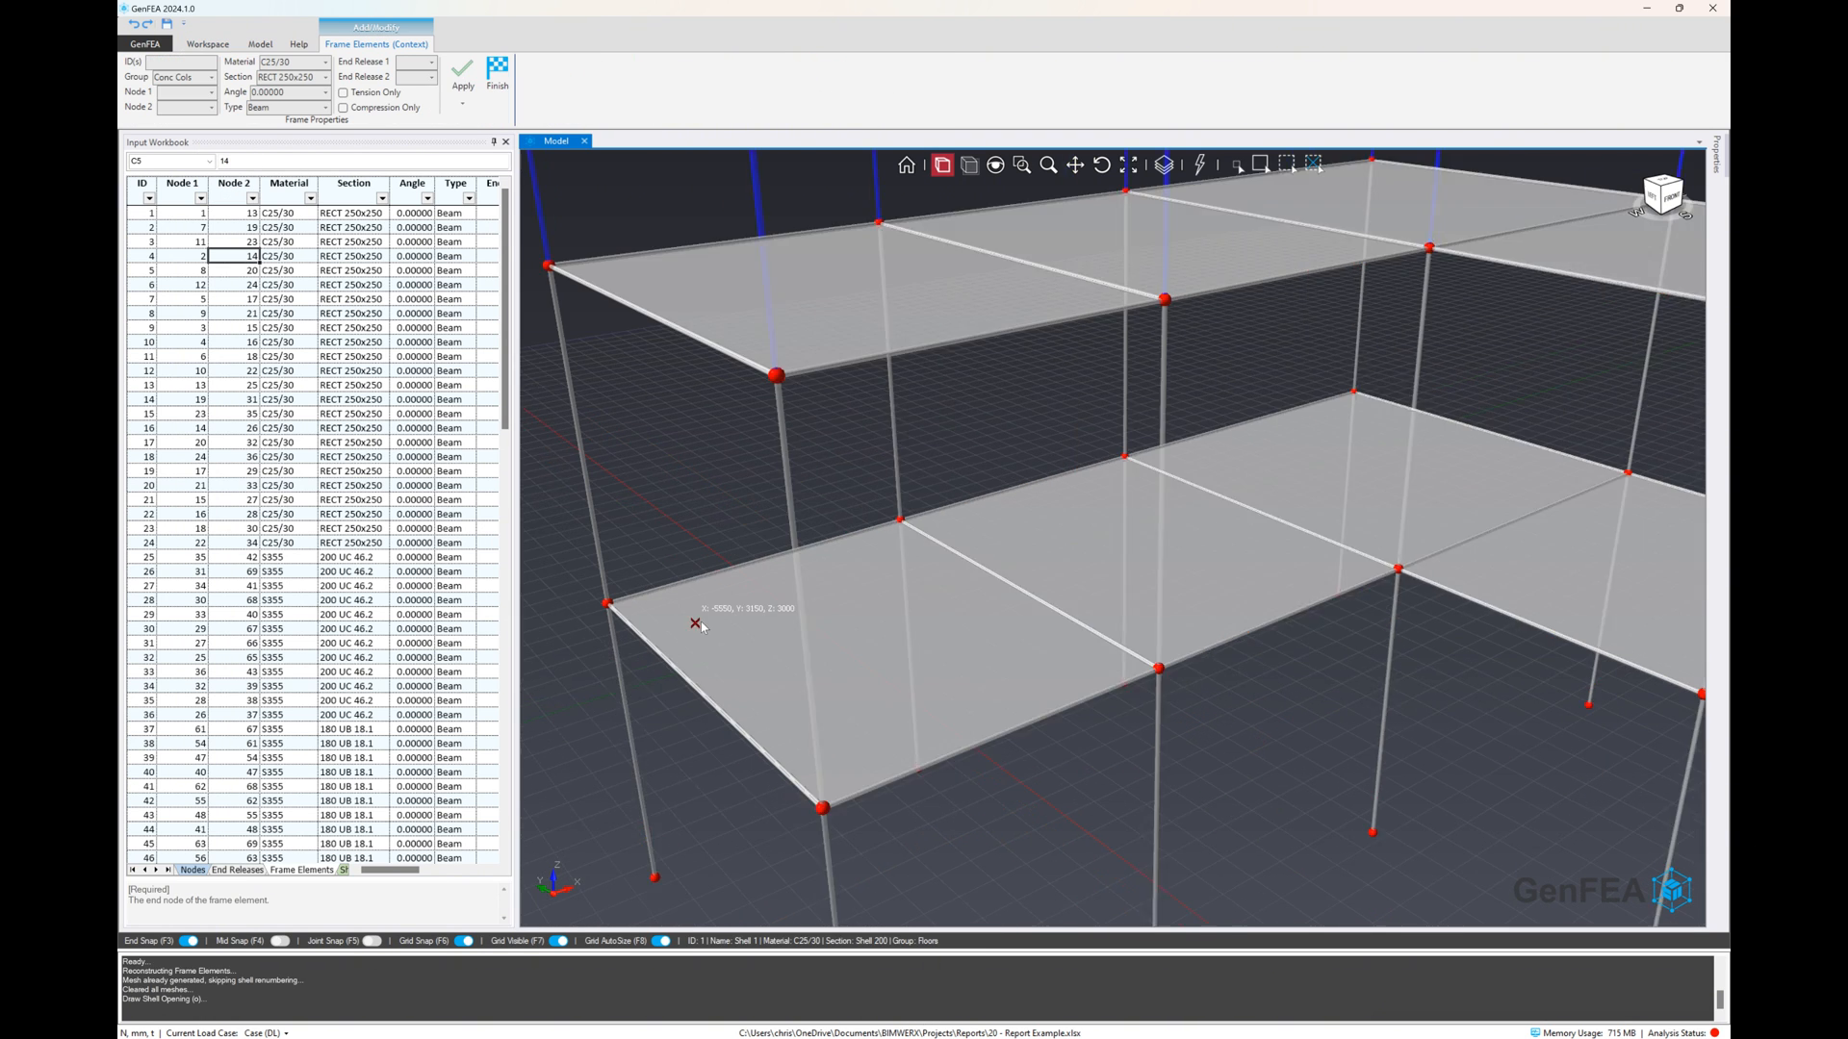
left_click(727, 613)
left_click(850, 576)
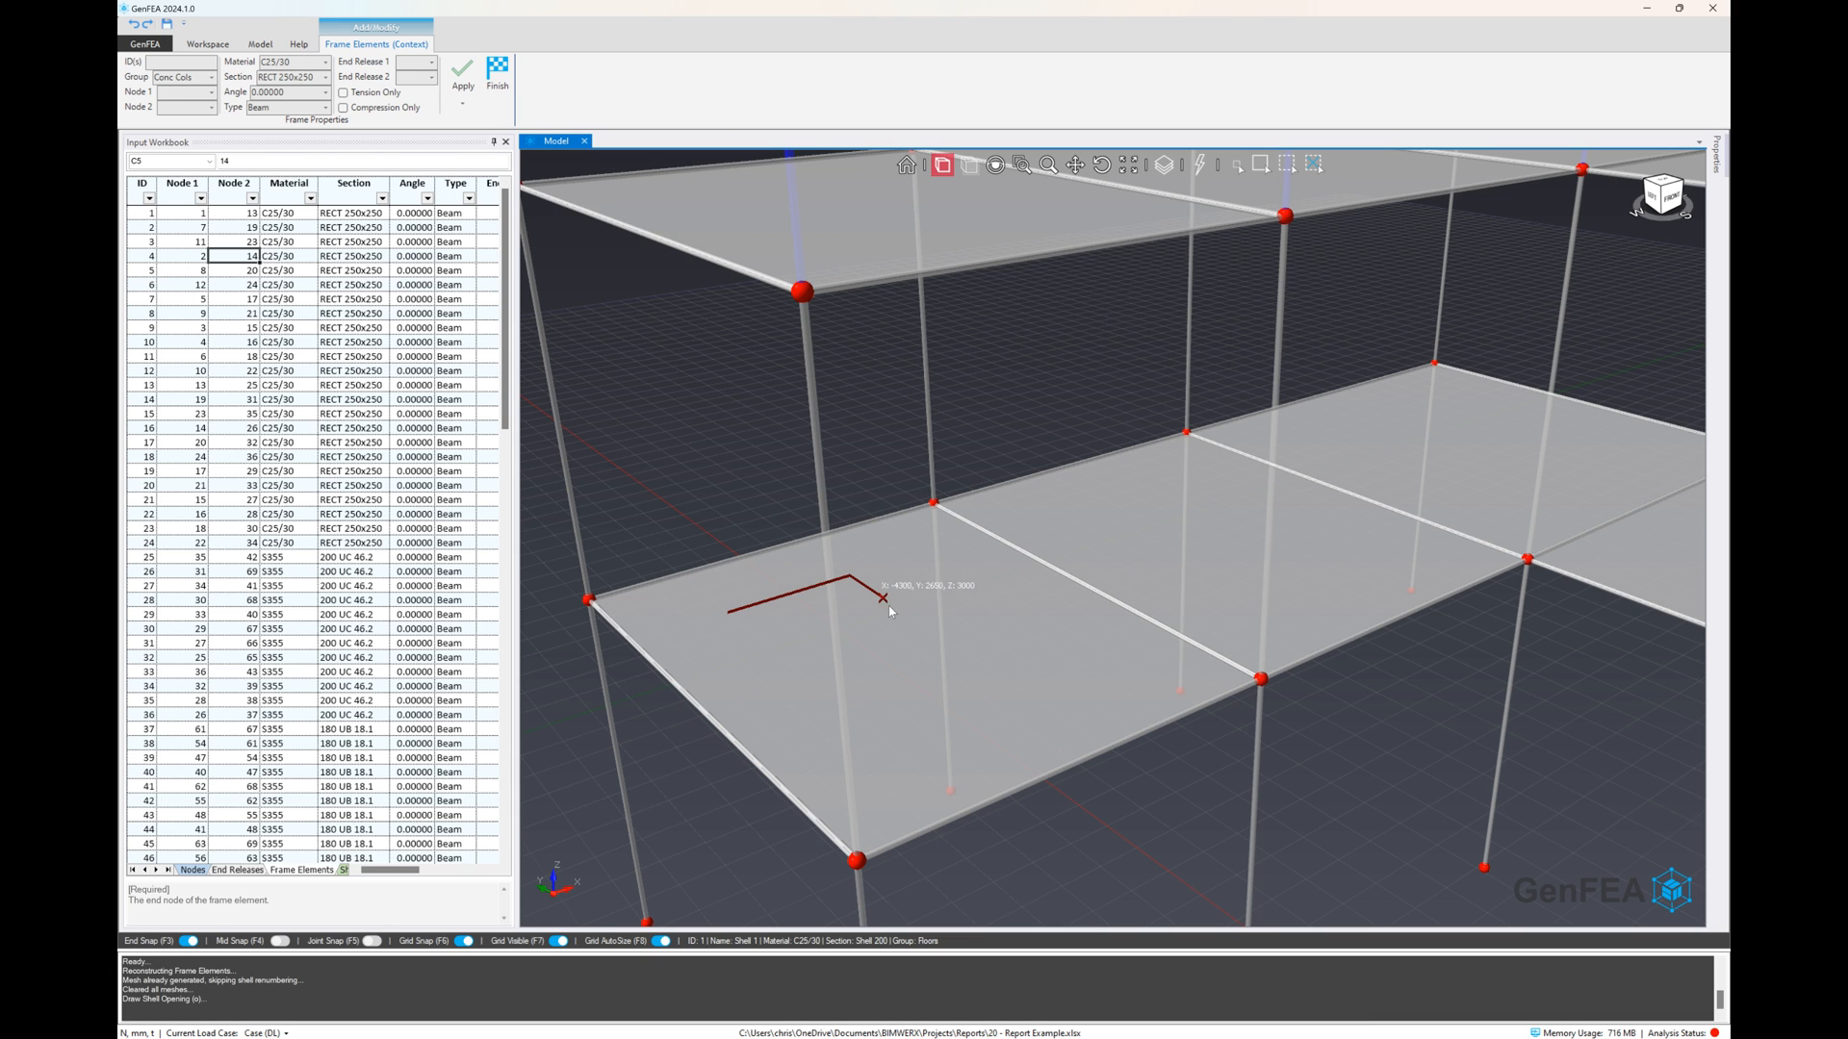
left_click(937, 633)
left_click(810, 675)
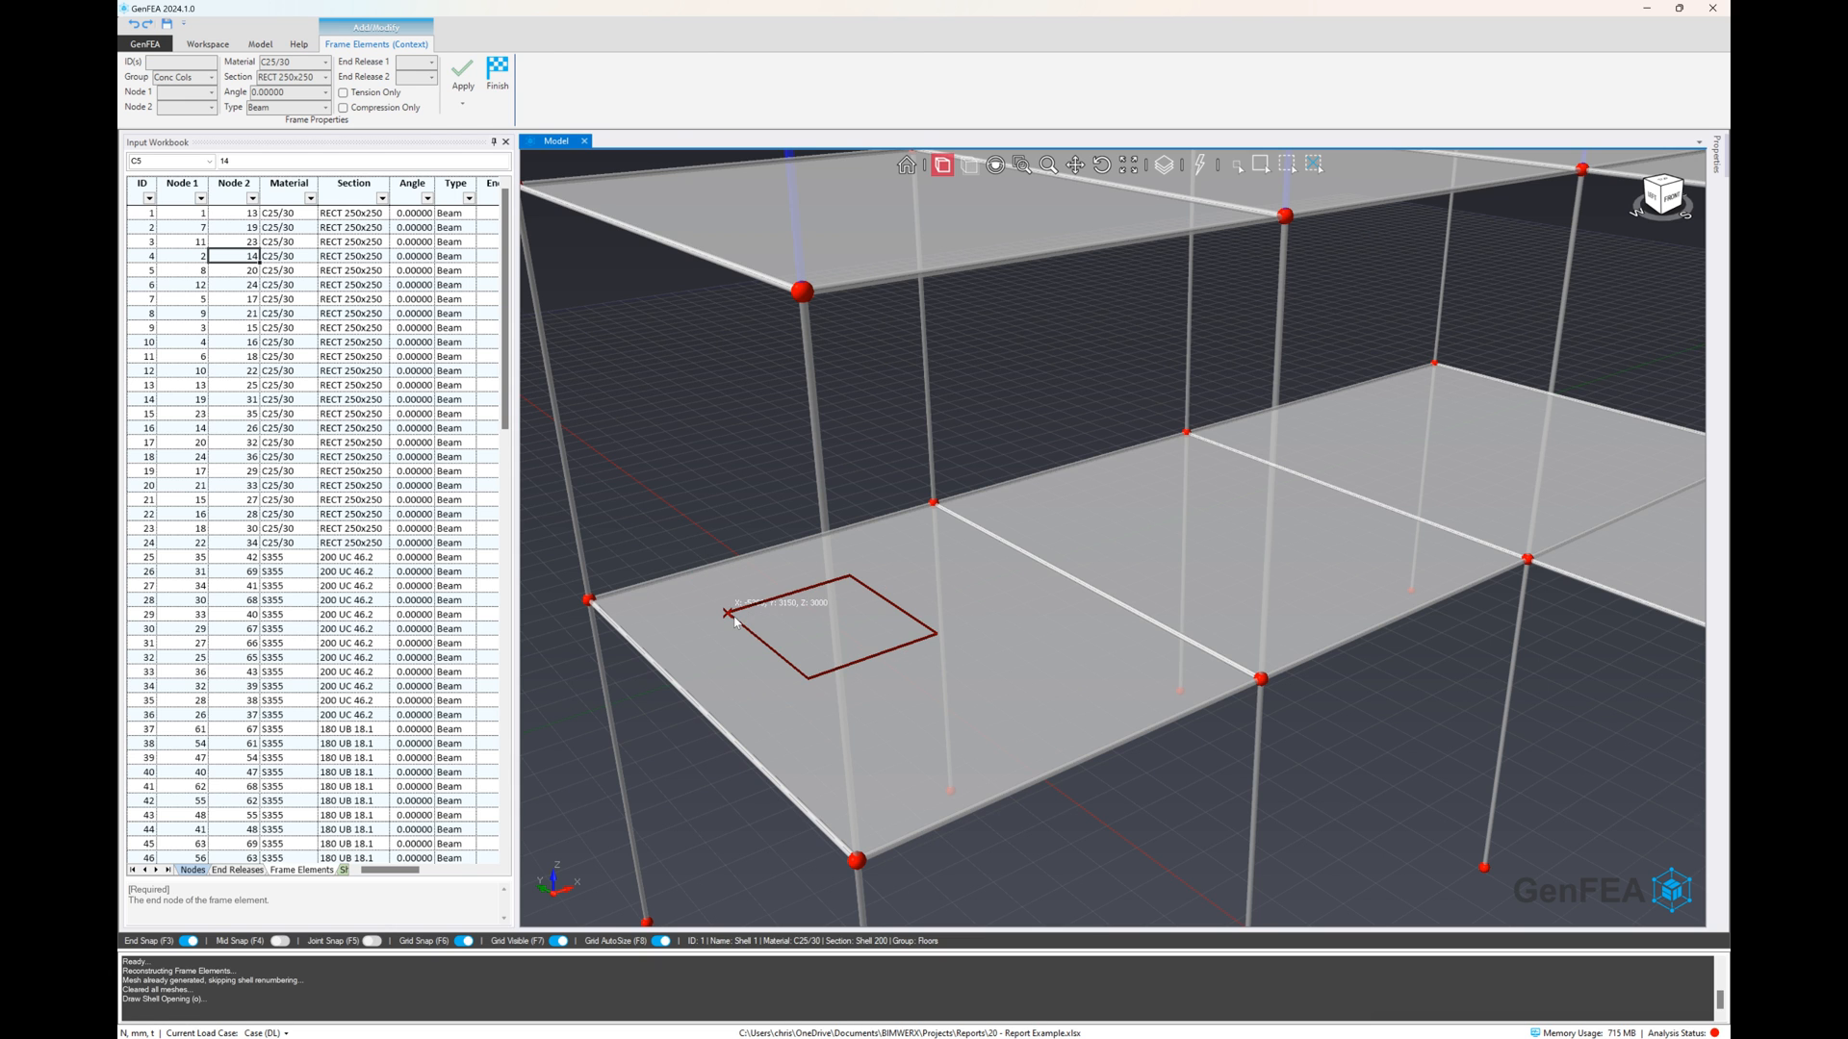
left_click(729, 613)
Draw a matching rectangular opening in the upper floor's end shell, directly above the lower opening
scroll(769, 587, "down", 5)
middle_click_drag(837, 520, 895, 453)
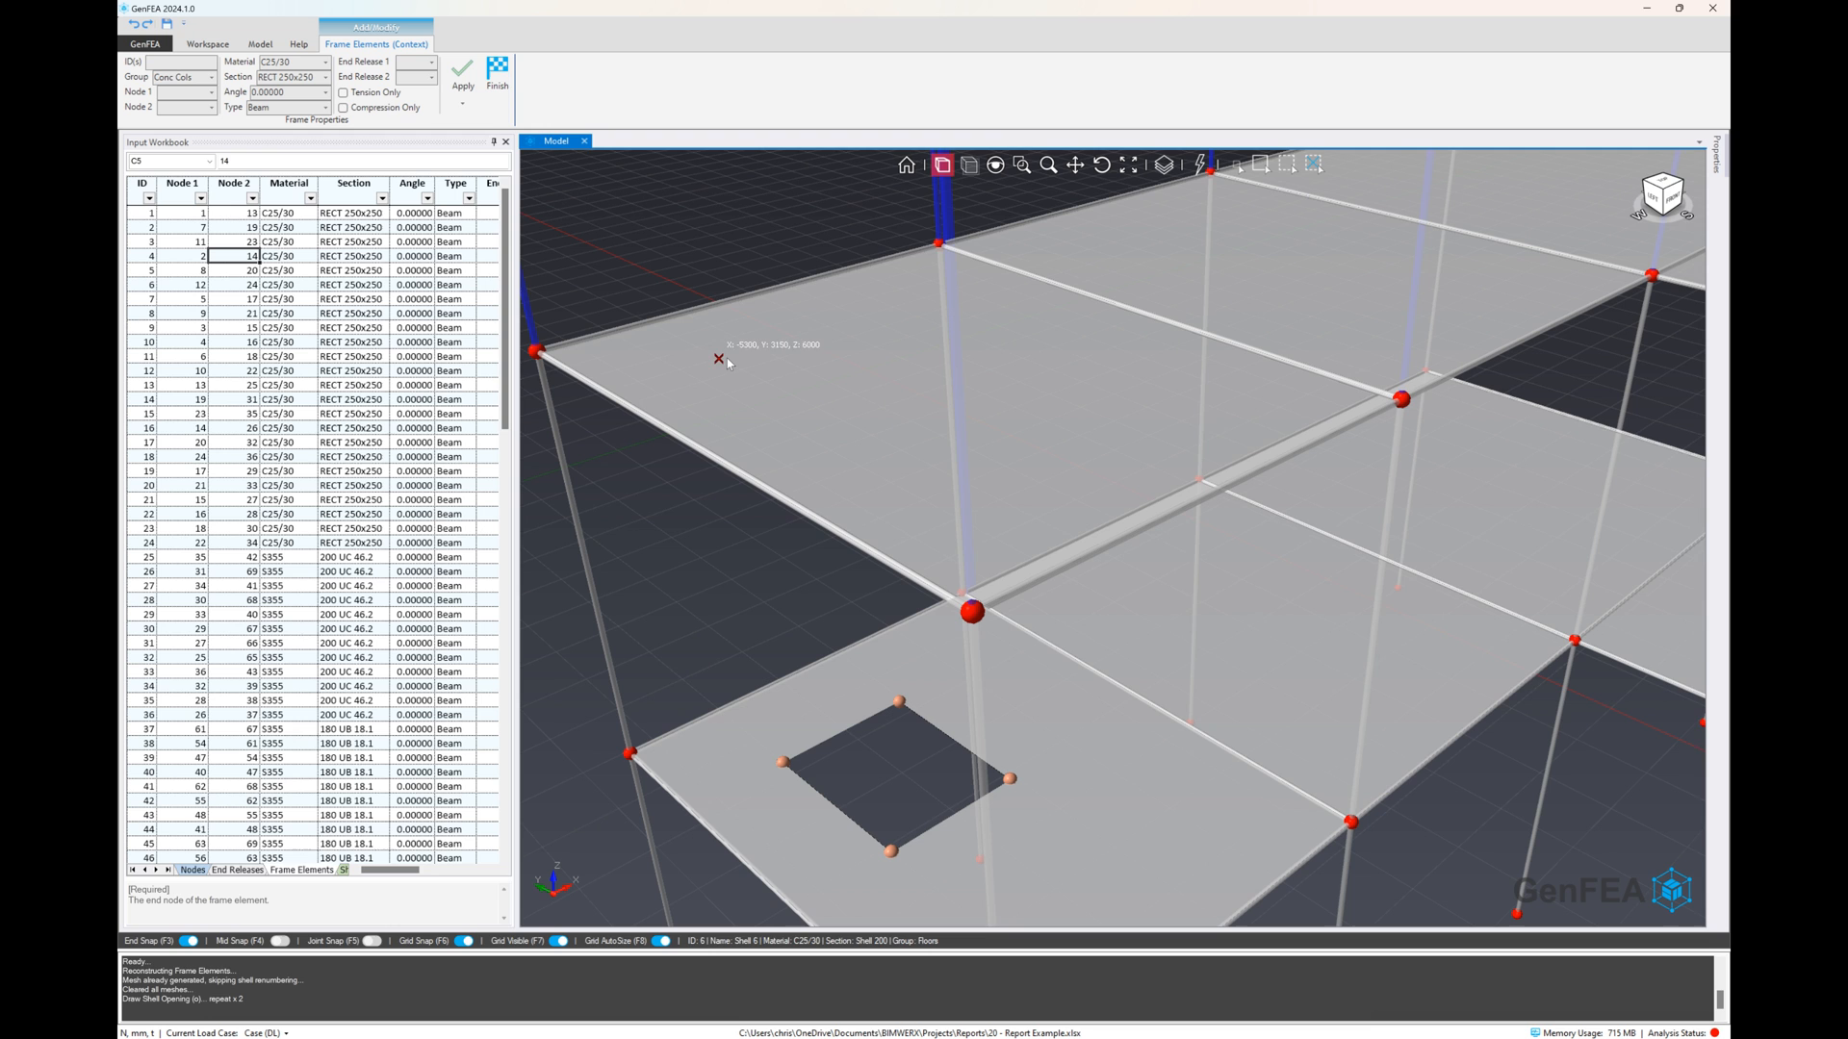
left_click(718, 359)
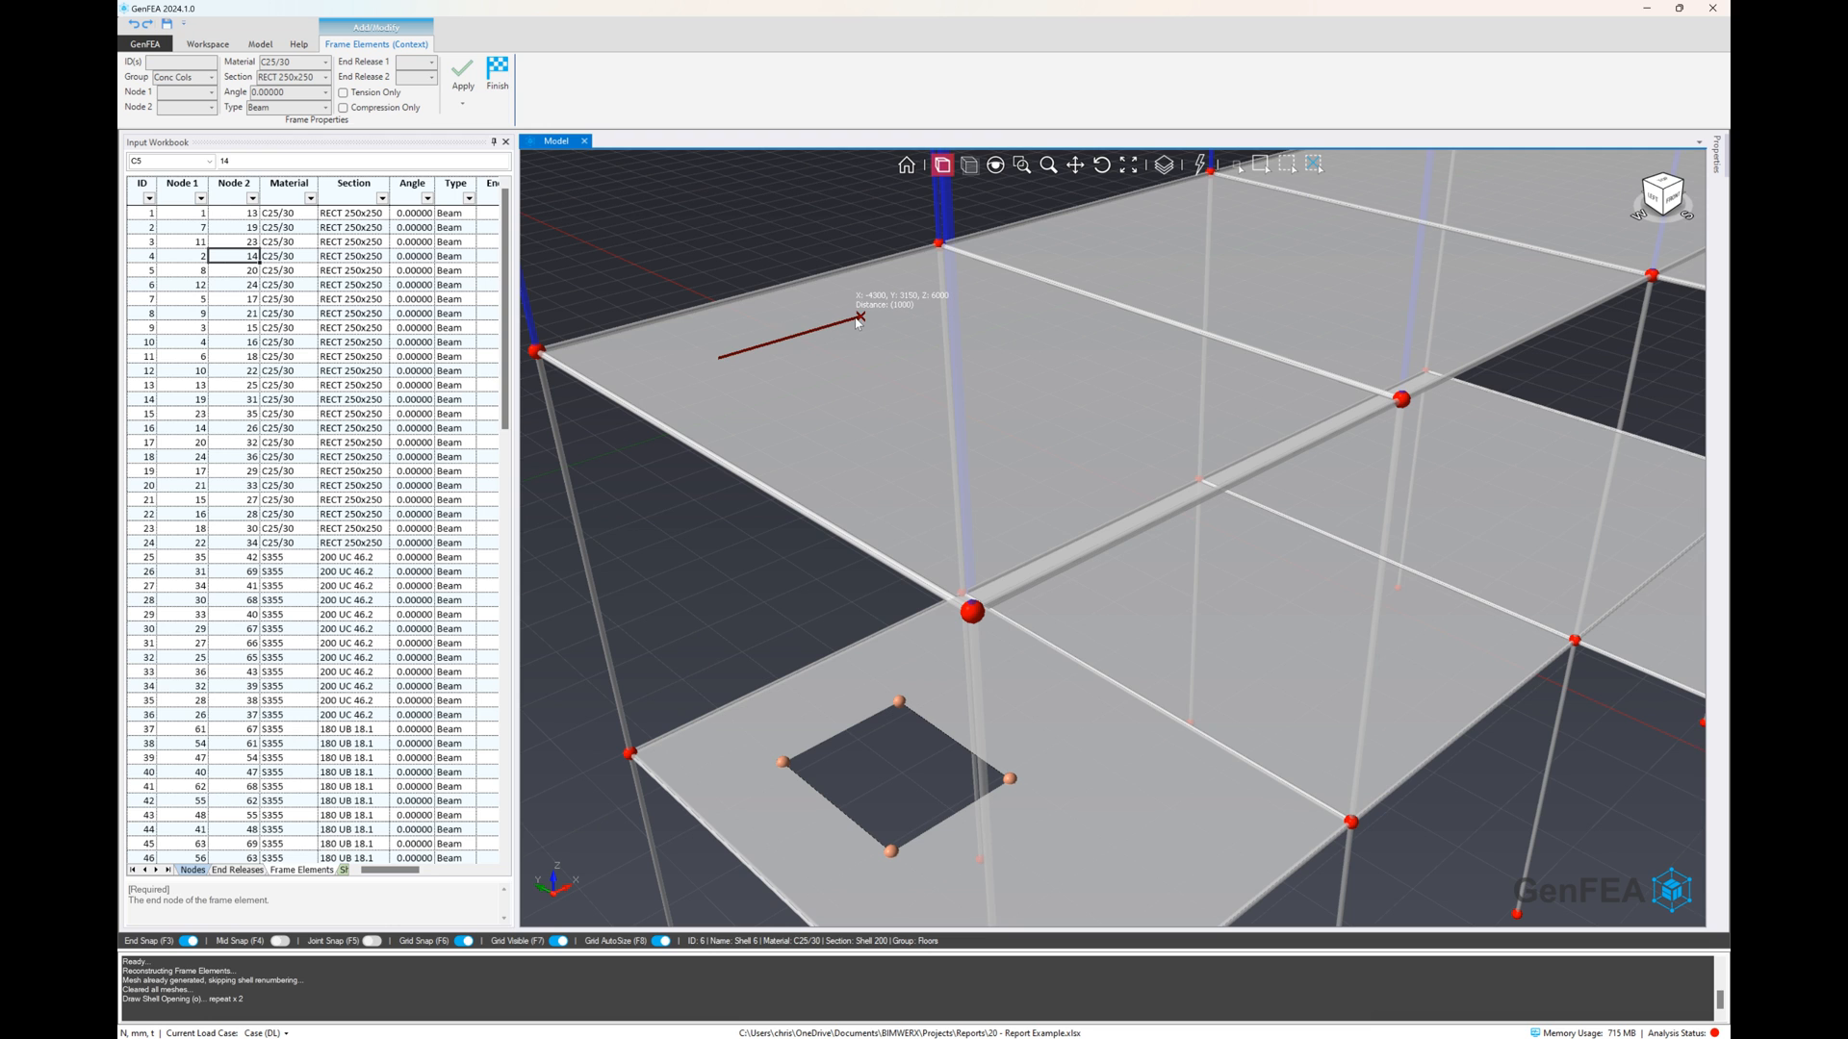
left_click(990, 314)
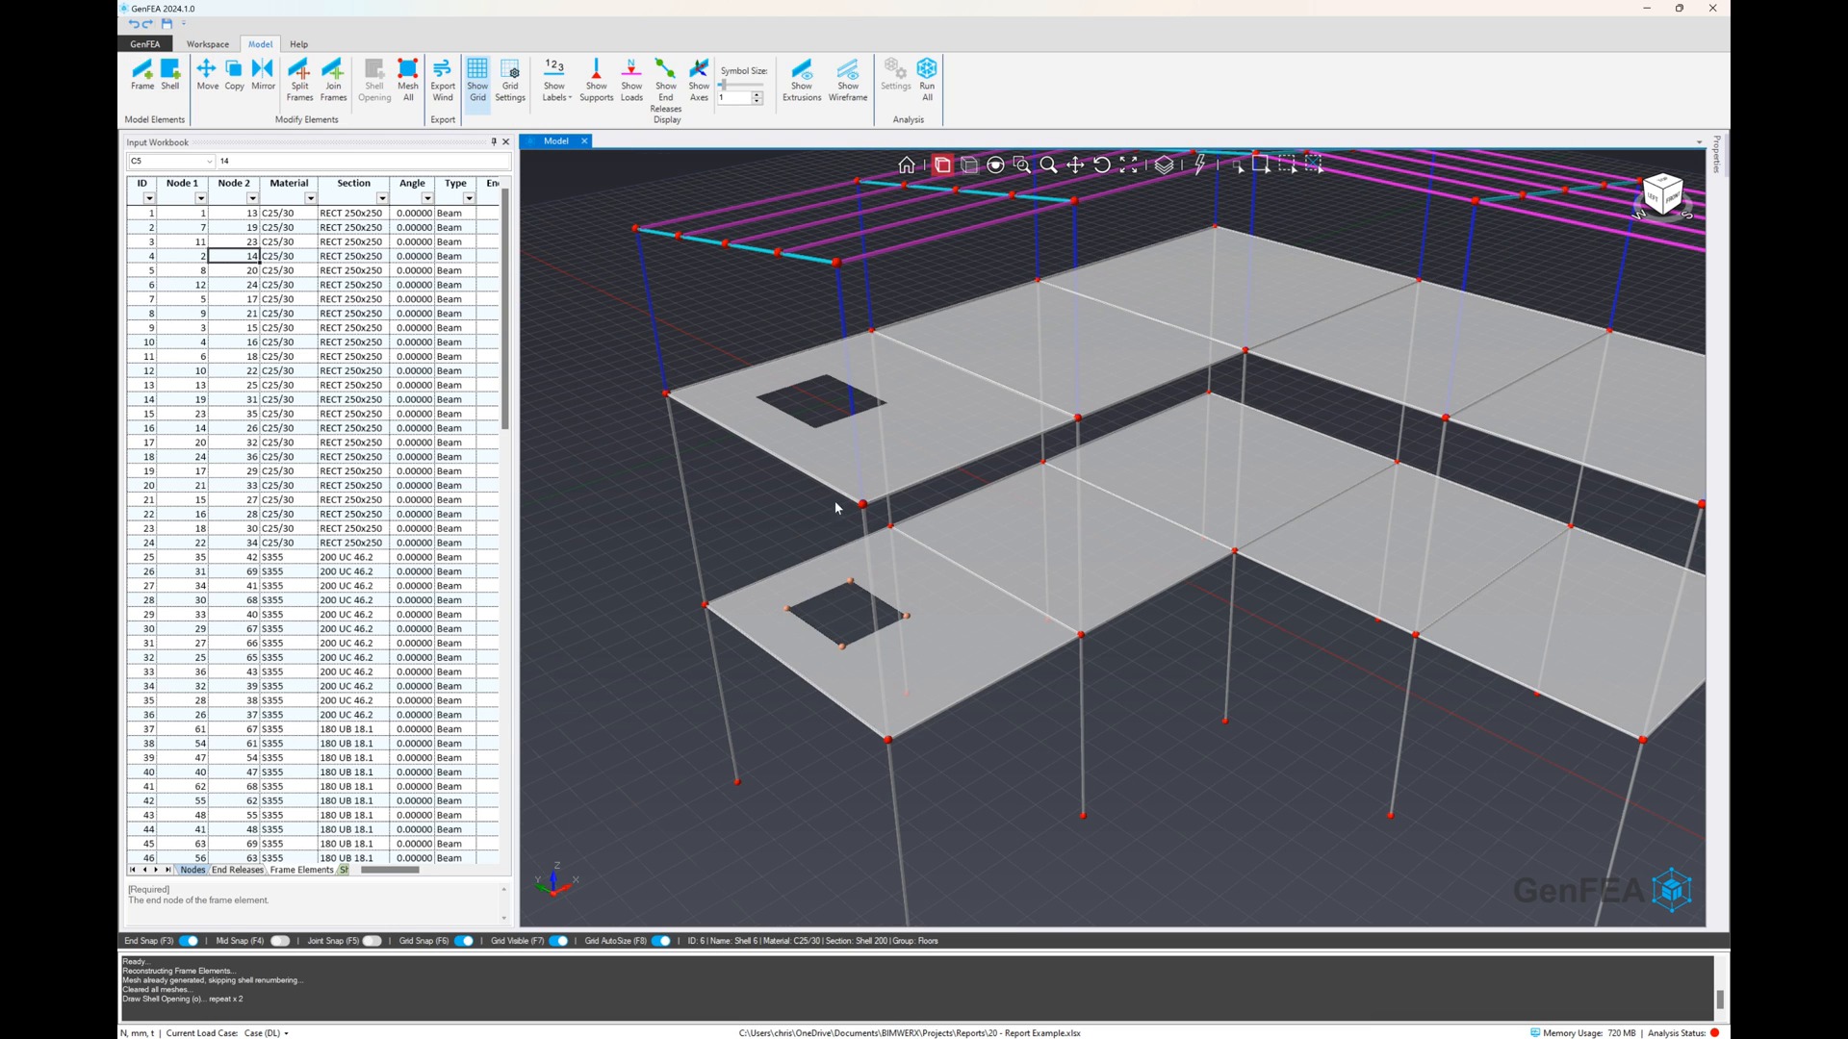
With only joint snapping active, draw a vertical shell wall between the two openings along their Y = 3150 edges
right_click(743, 510)
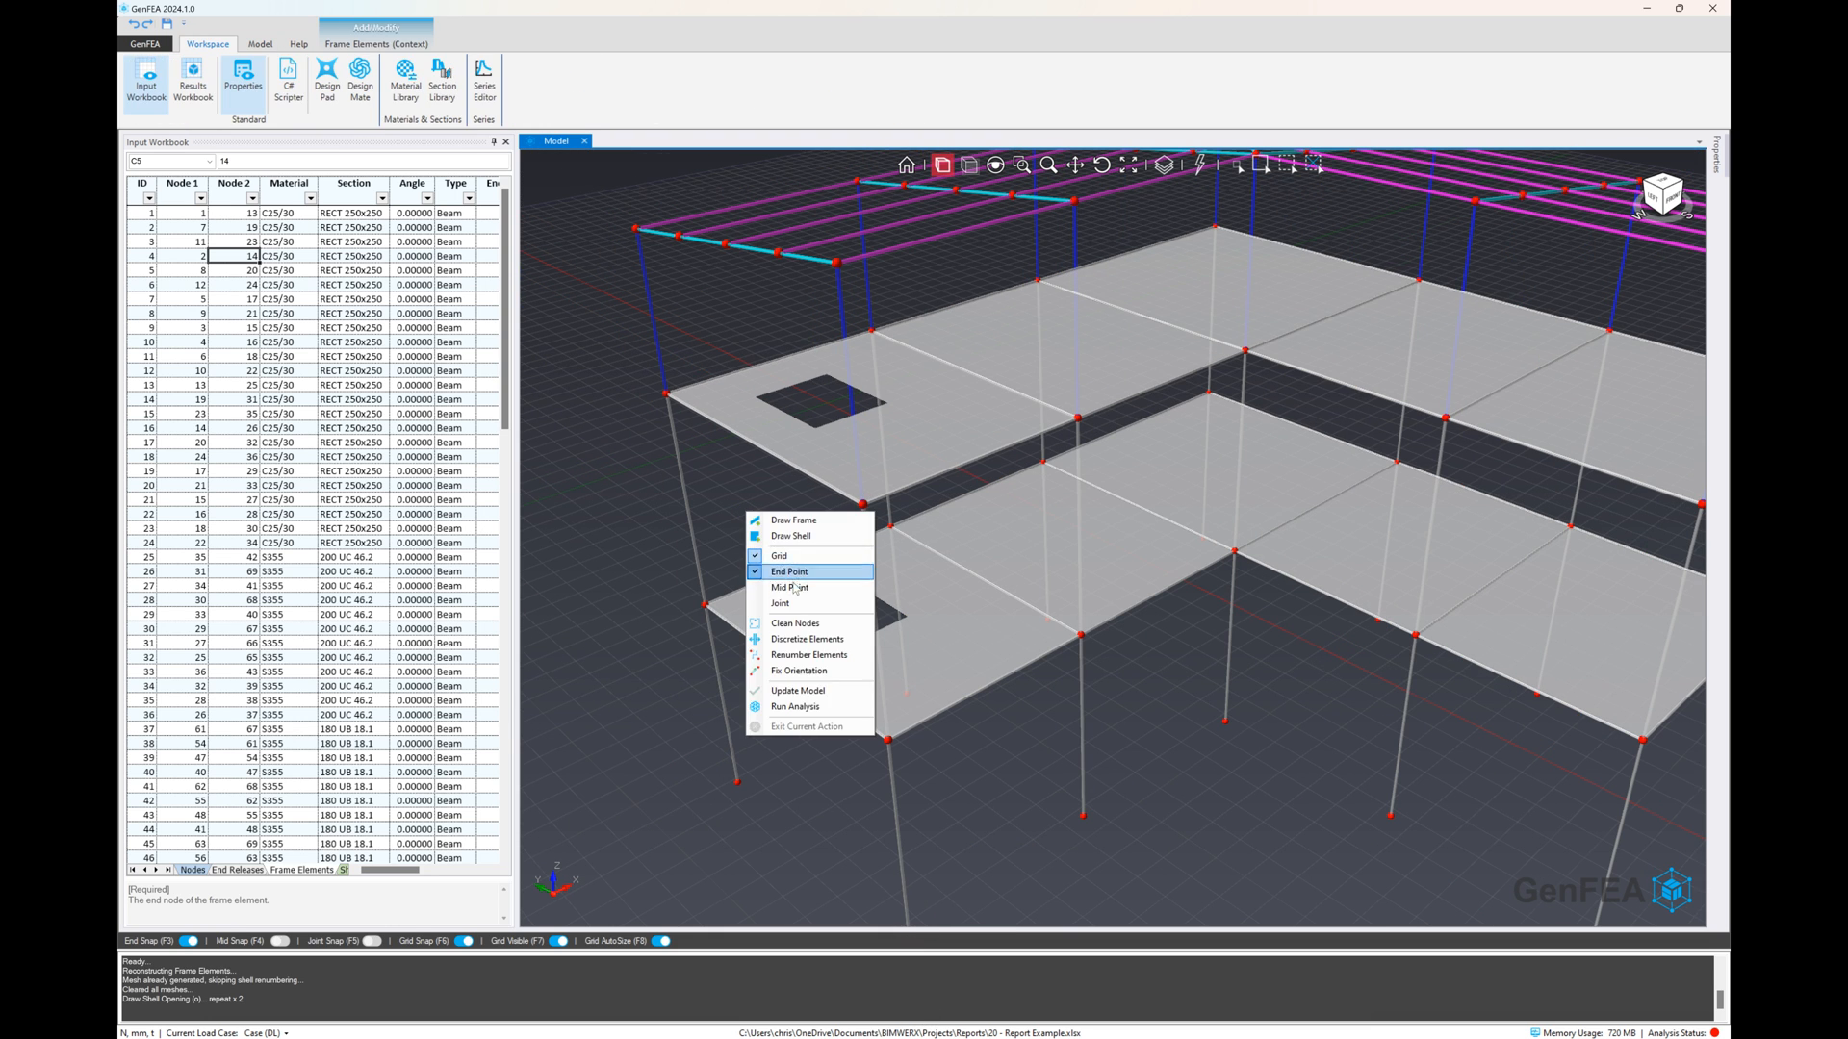
left_click(804, 621)
left_click(372, 941)
left_click(786, 608)
left_click(756, 395)
left_click(825, 374)
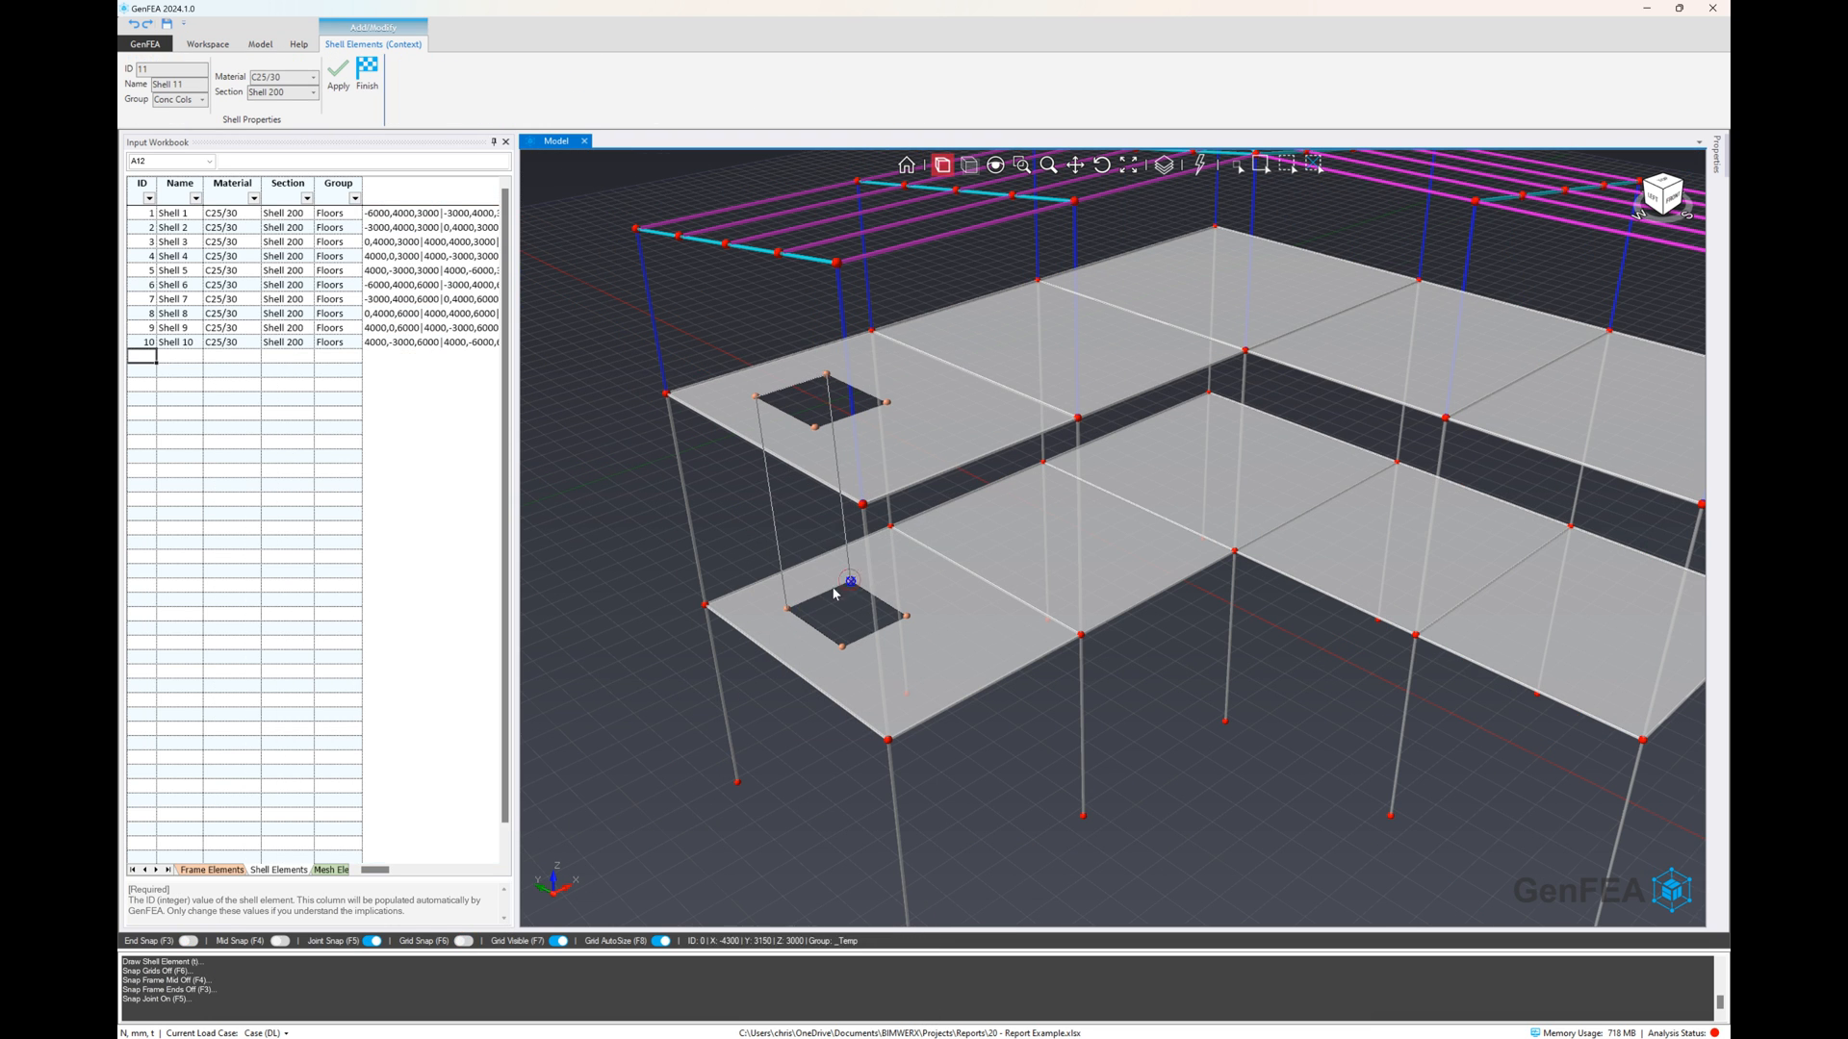
left_click(849, 581)
left_click(786, 608)
Draw the second shell wall between the two openings along their X = -4300 edges
right_click(829, 614)
left_click(875, 639)
left_click(850, 581)
left_click(826, 374)
left_click(886, 402)
left_click(906, 615)
Draw the third shell wall between the two openings along their Y = 1900 edges
right_click(838, 612)
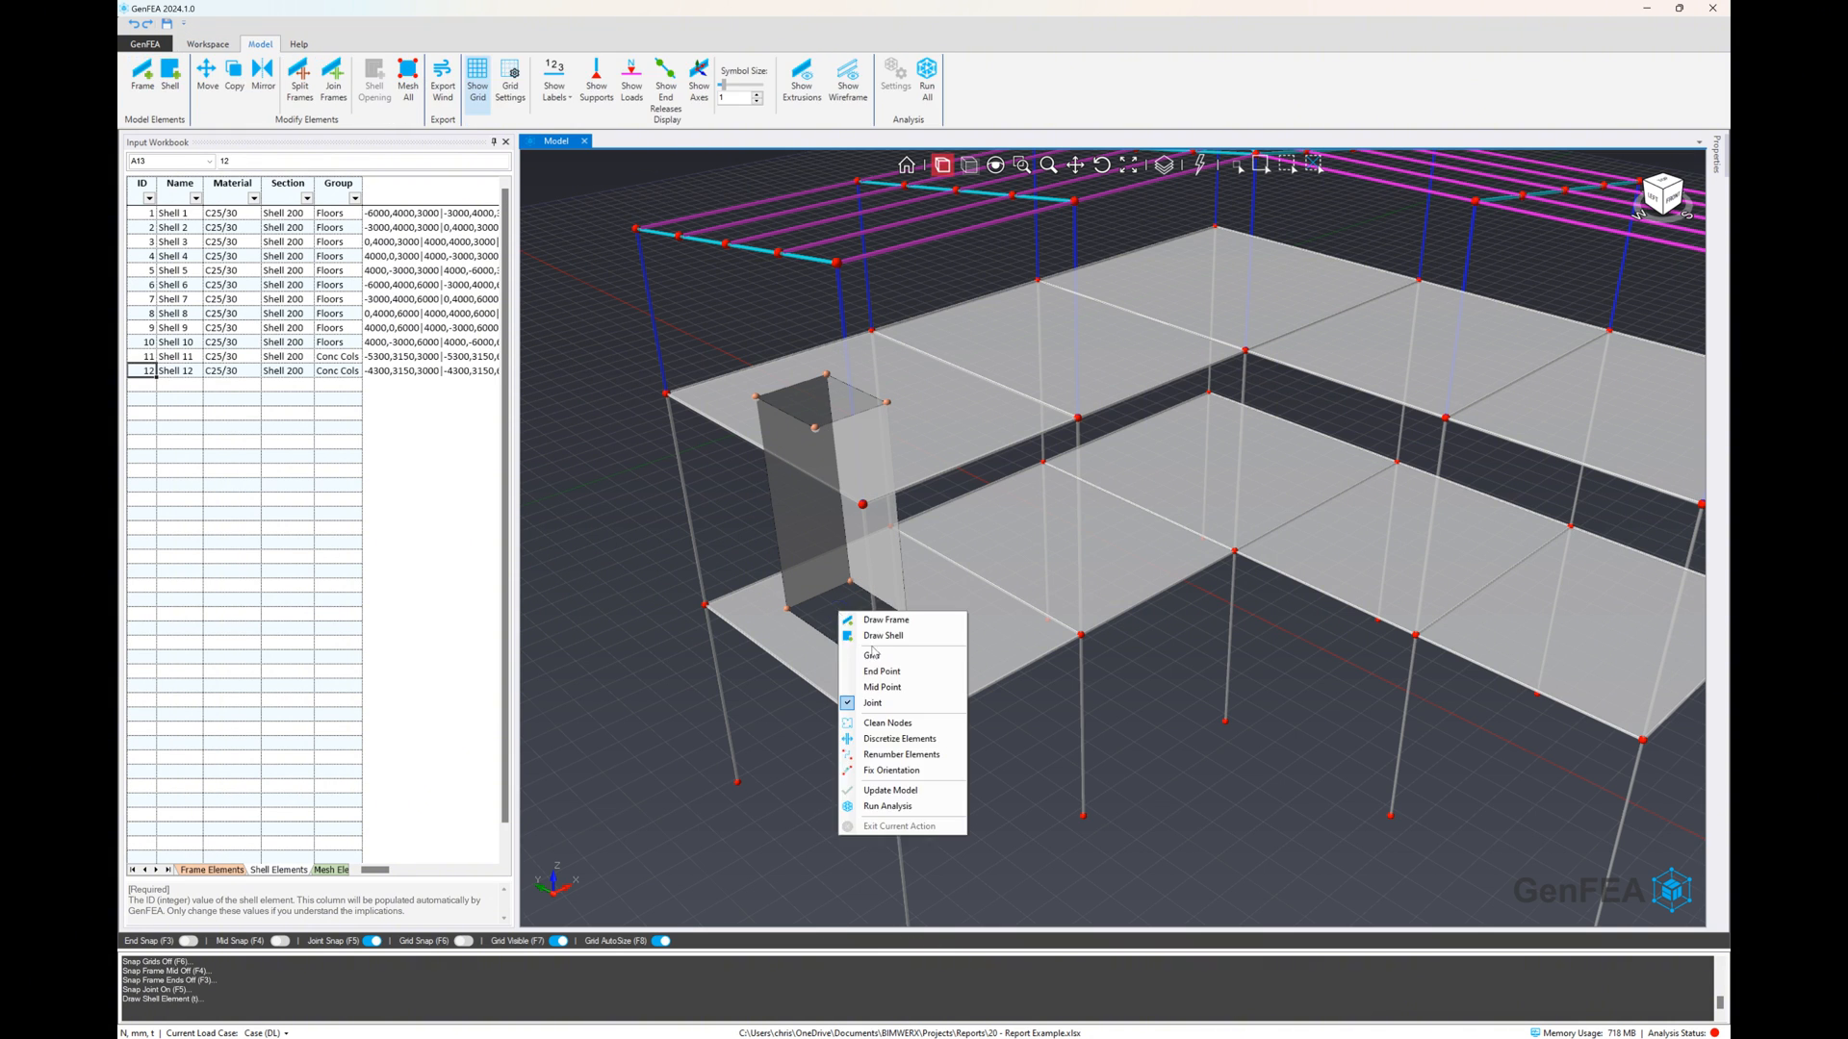
left_click(883, 635)
left_click(842, 646)
left_click(814, 429)
left_click(886, 402)
left_click(906, 616)
Draw the fourth shell wall along the X = -5300 edges of the openings to close the shaft
right_click(1179, 722)
left_click(1214, 813)
left_click(842, 646)
left_click(786, 608)
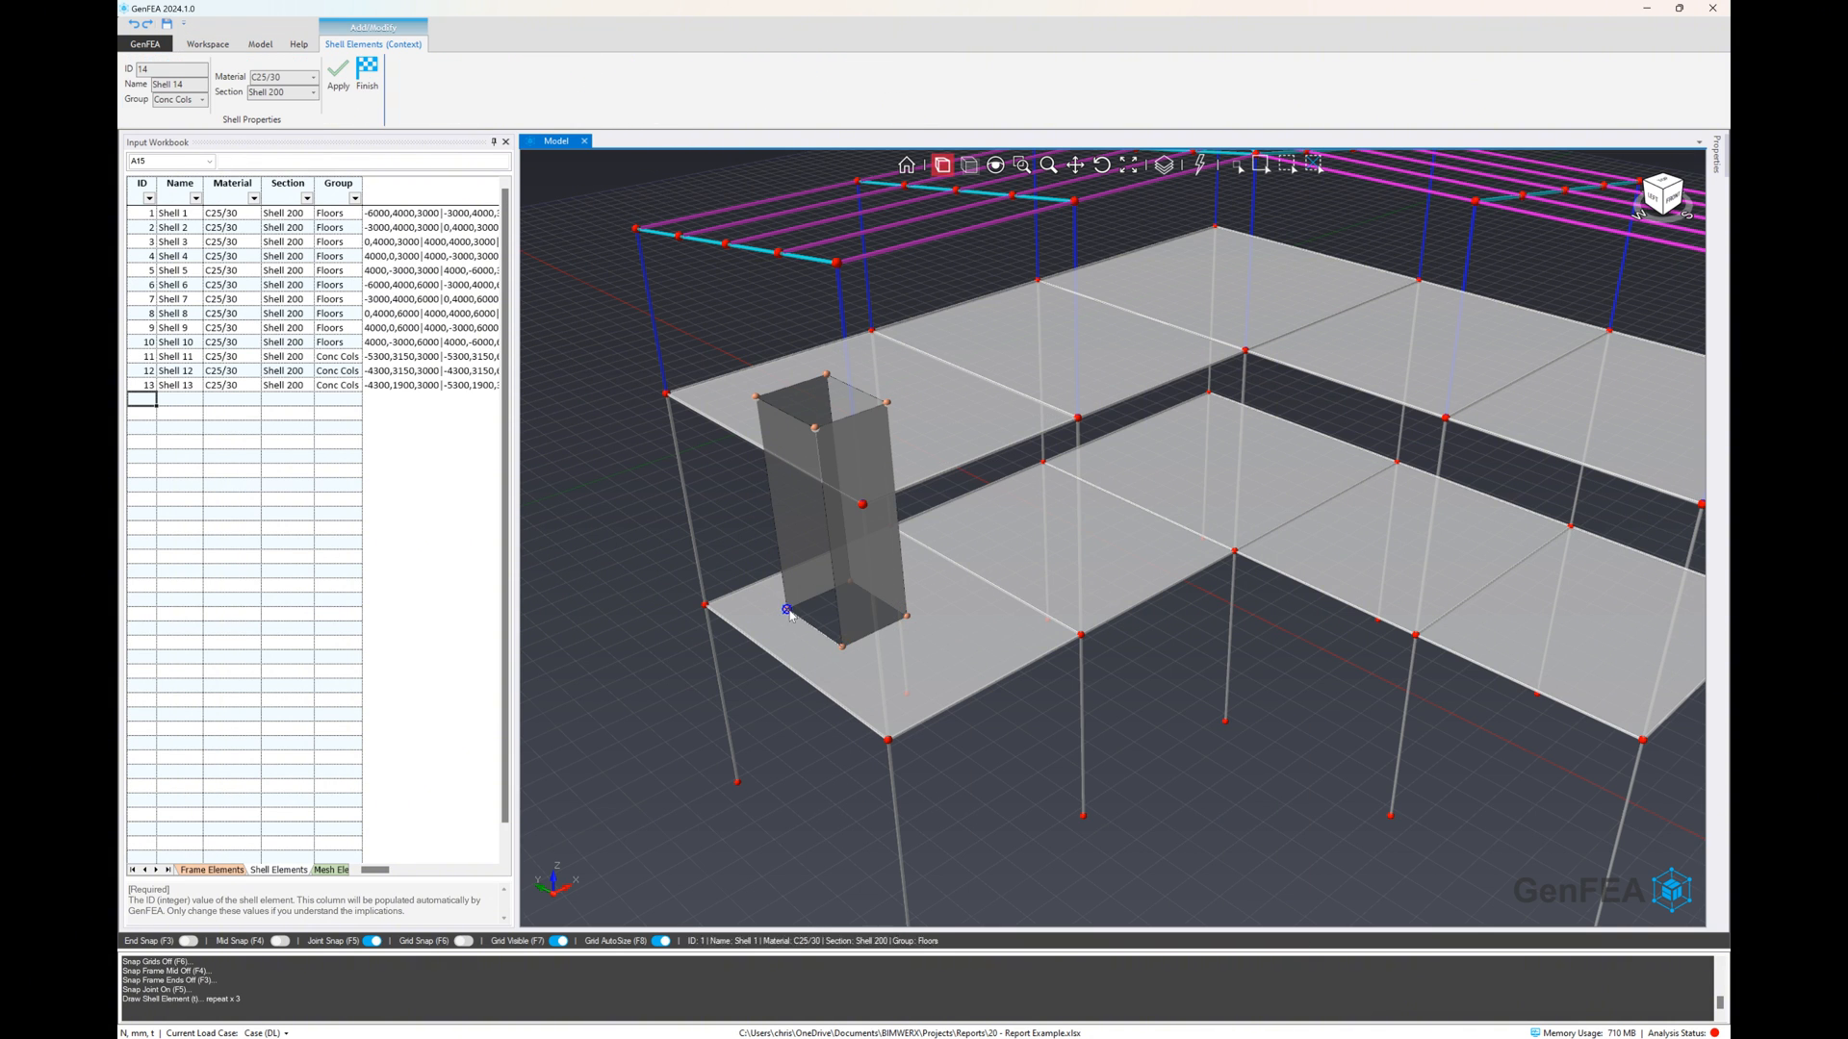
left_click(755, 395)
left_click(842, 647)
Generate a mesh preview of all floor and shaft shells with the current mesh settings
scroll(1093, 763, "down", 4)
scroll(798, 584, "down", 4)
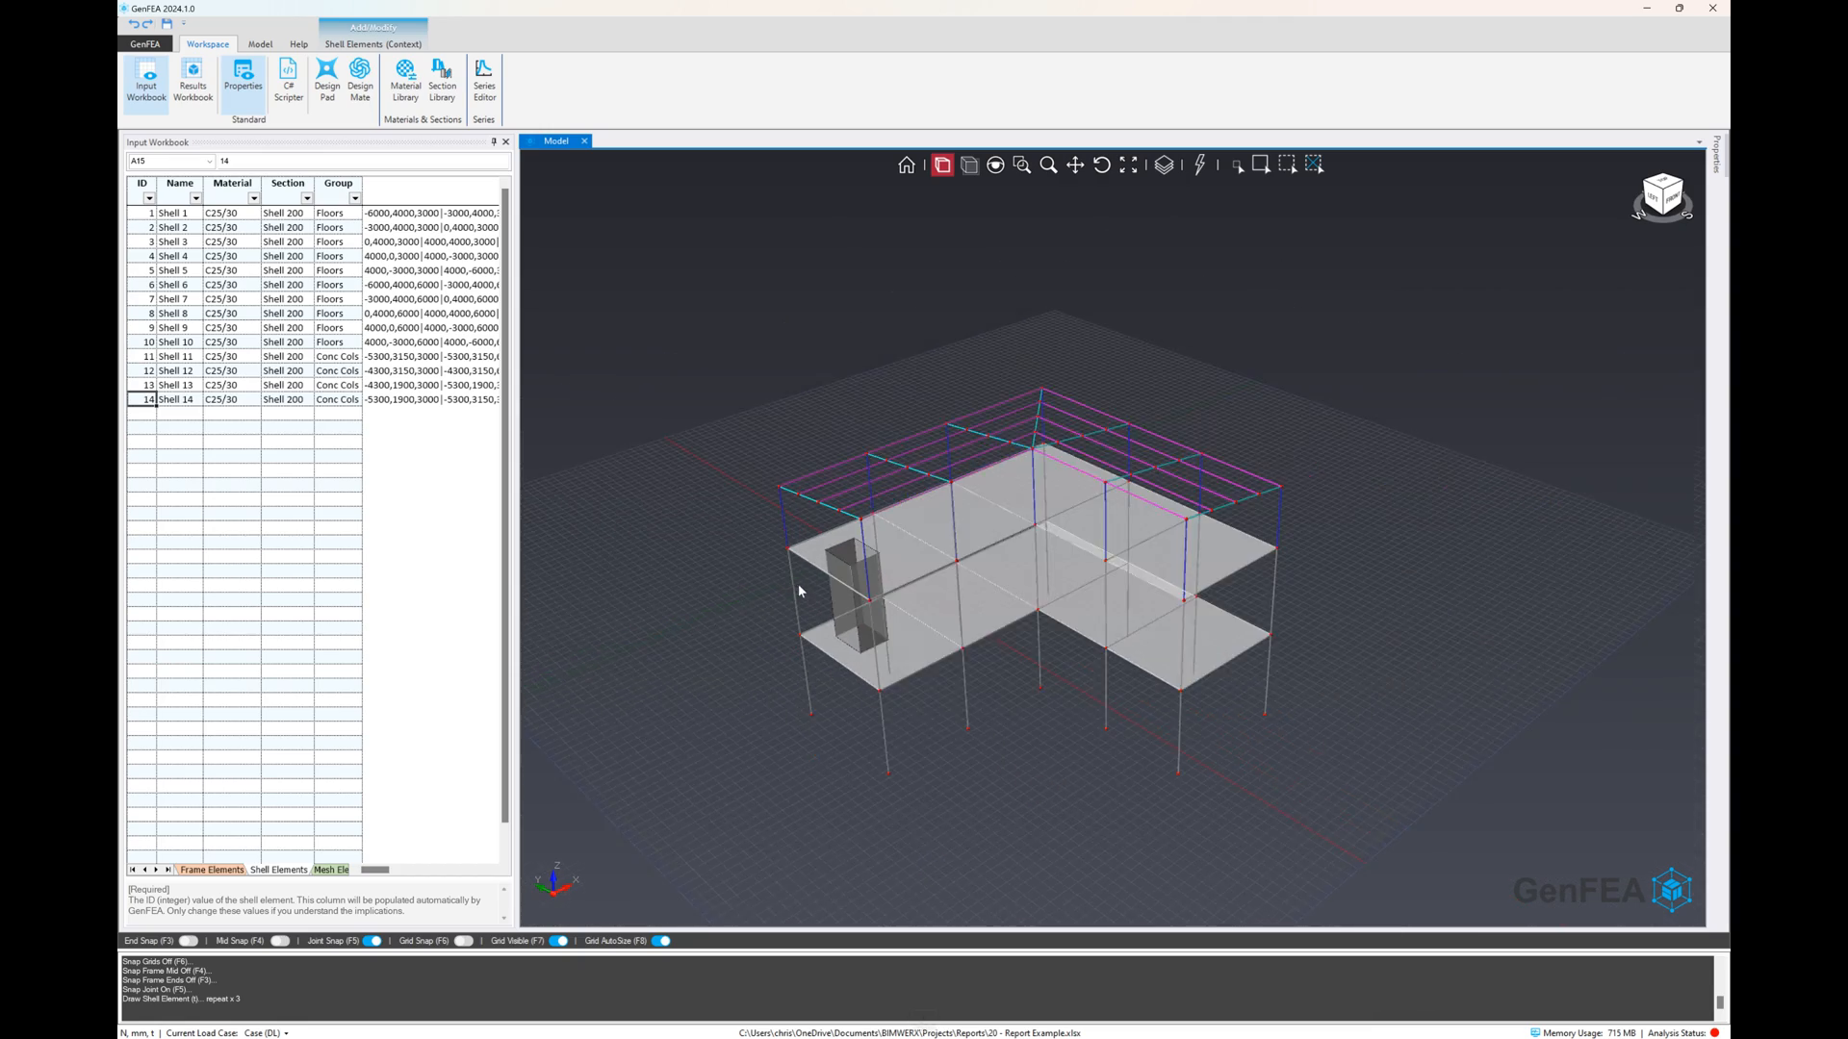
scroll(1128, 710, "up", 6)
mouse_move(1127, 709)
middle_mouse_down()
mouse_move(1092, 648)
mouse_move(1150, 702)
mouse_move(1266, 651)
mouse_move(1109, 692)
middle_mouse_up()
key("Escape")
scroll(836, 621, "up", 3)
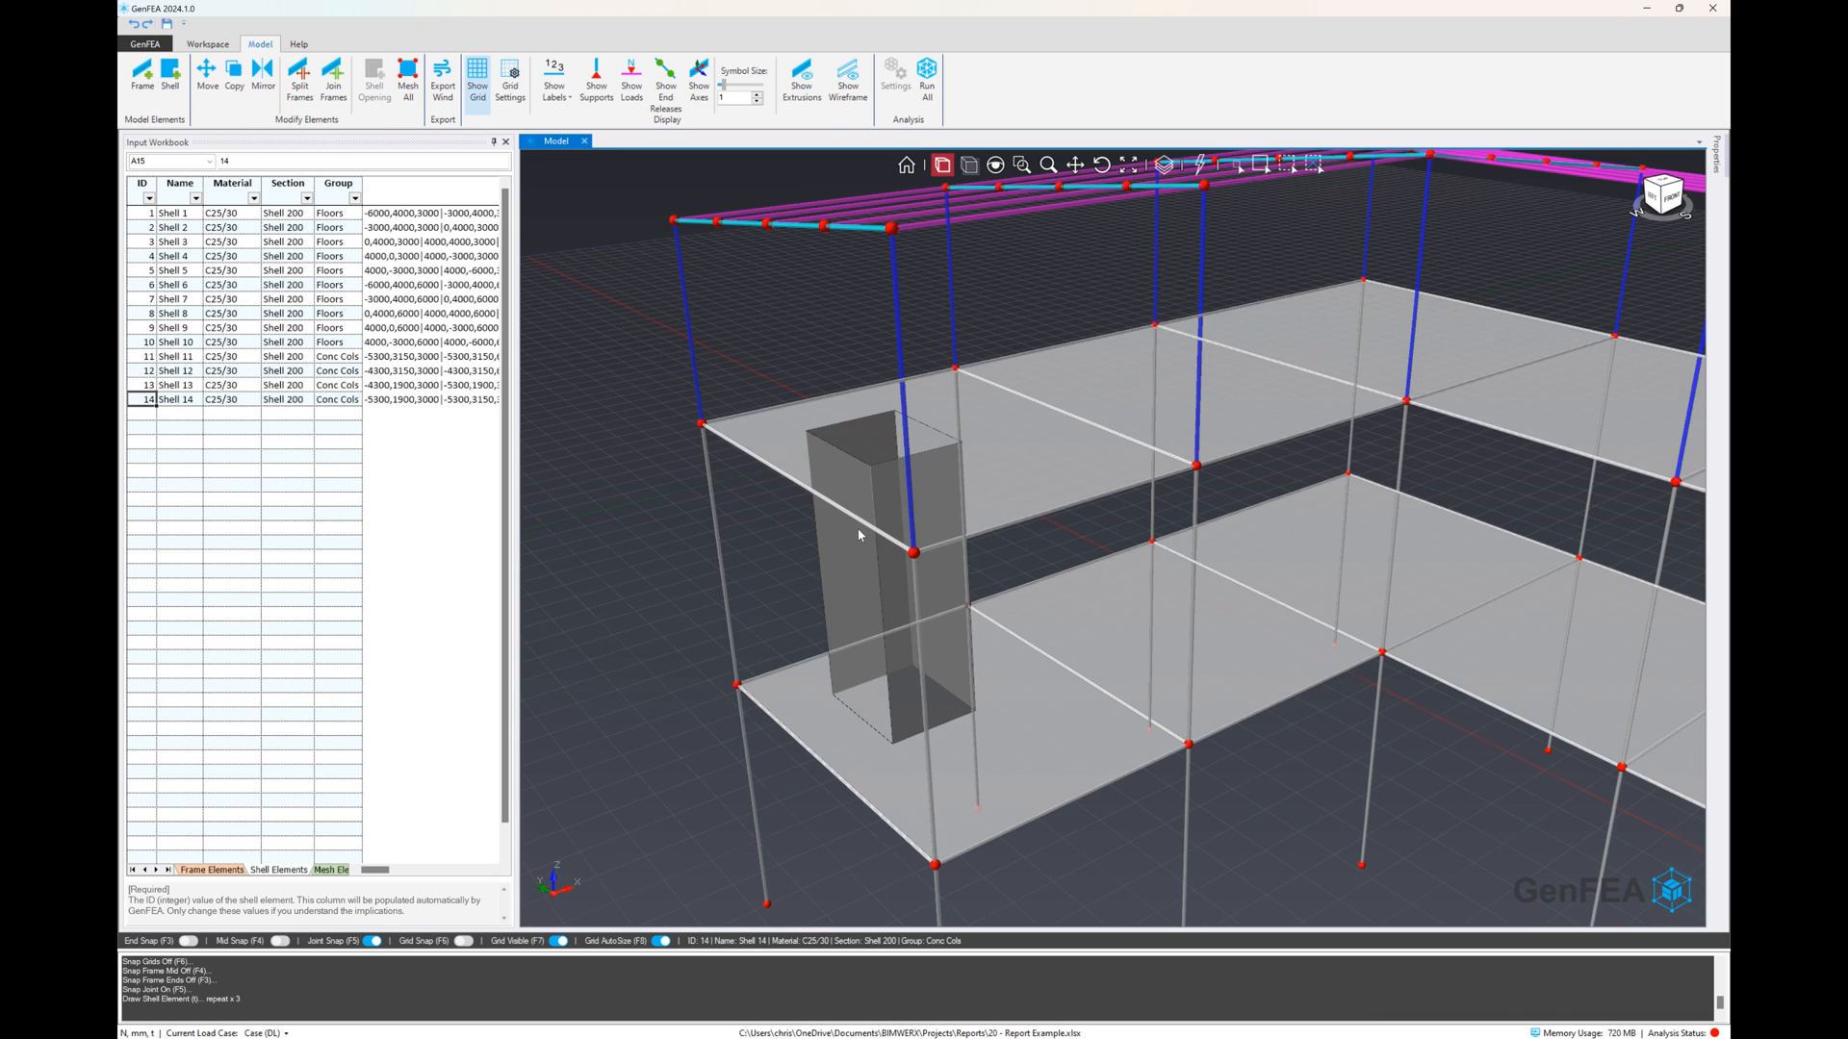
scroll(846, 592, "down", 3)
key("Escape")
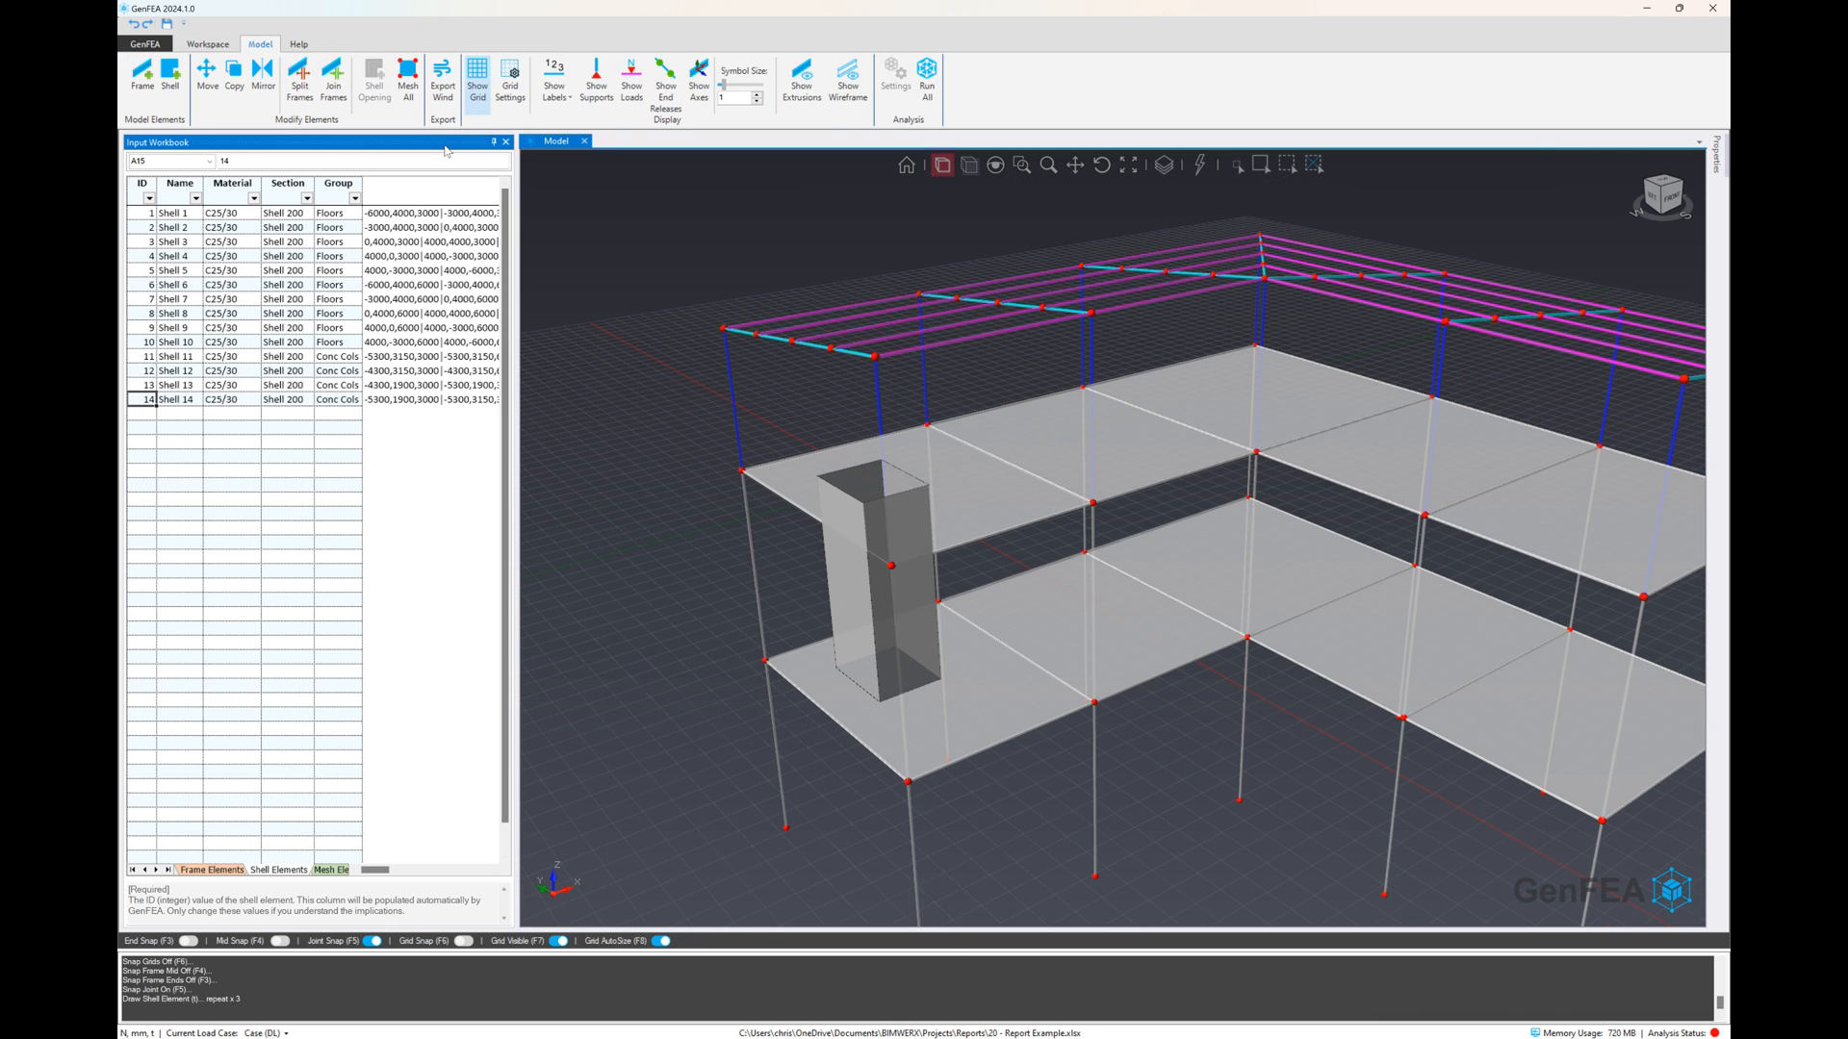
left_click(414, 93)
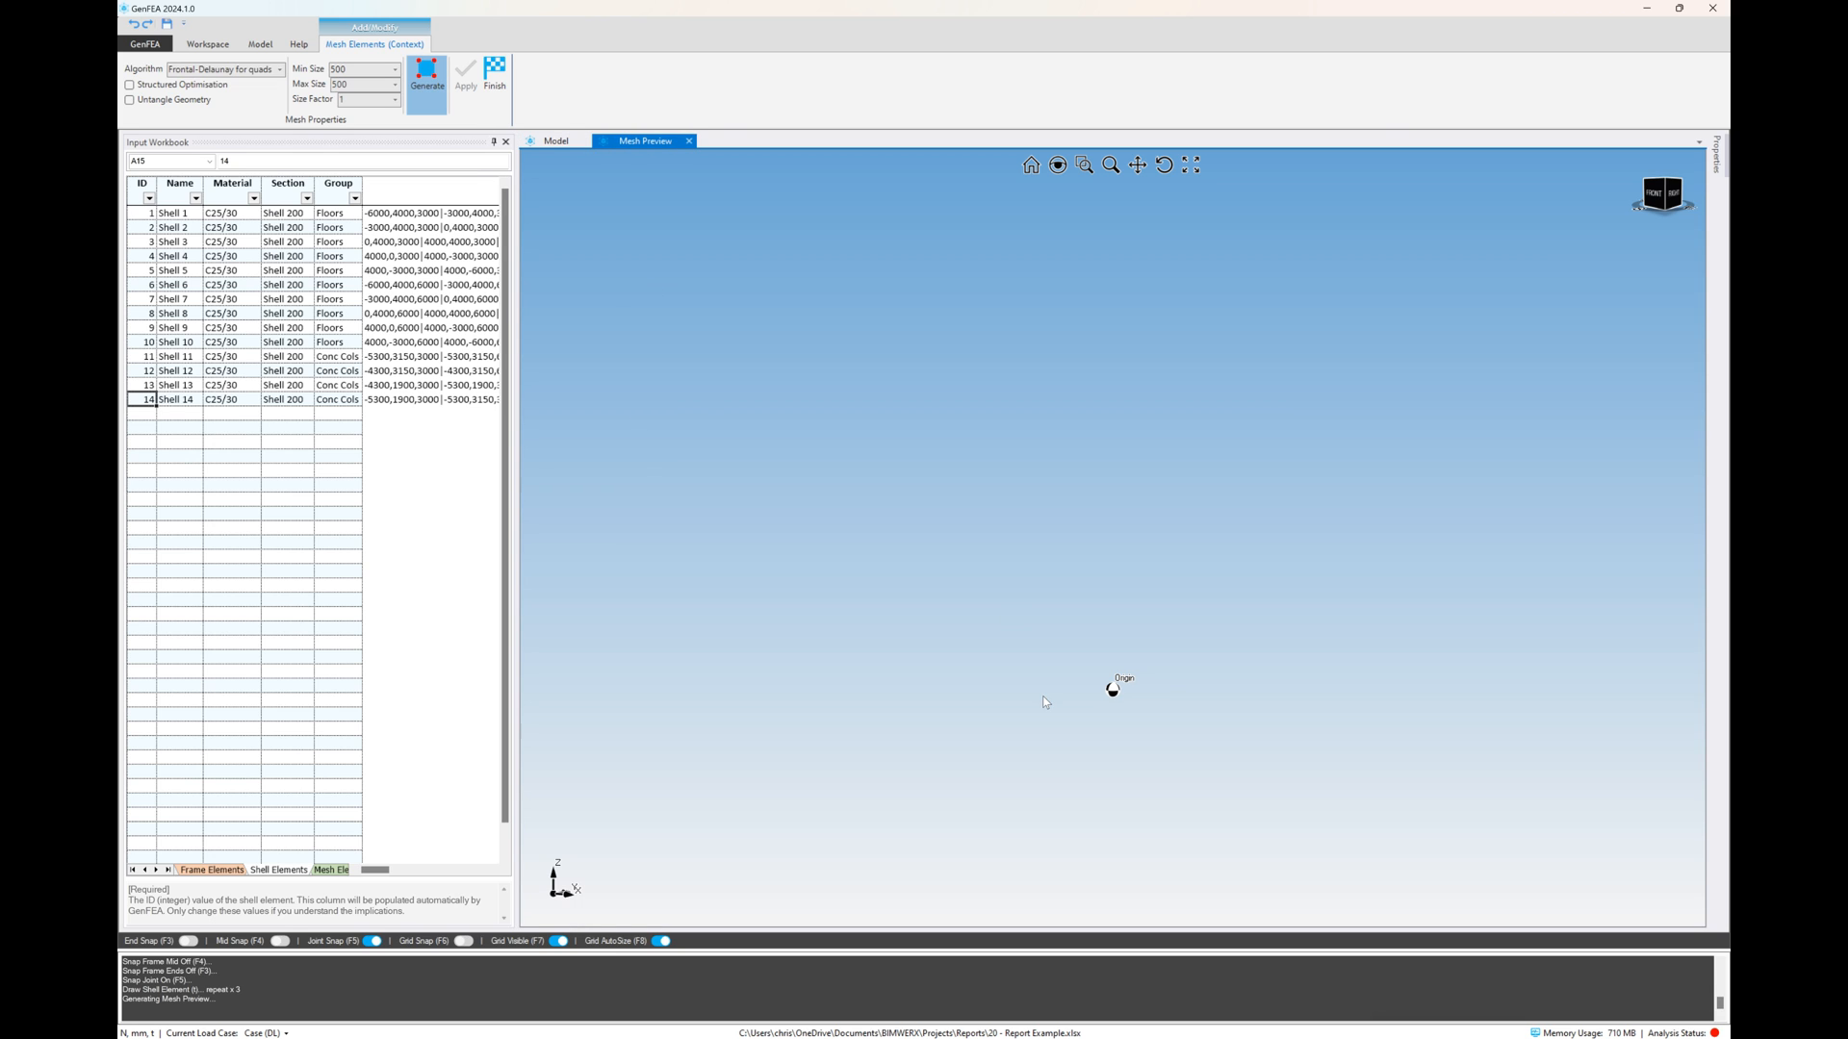
scroll(1090, 616, "down", 3)
middle_click_drag(962, 581, 857, 411)
scroll(857, 411, "up", 2)
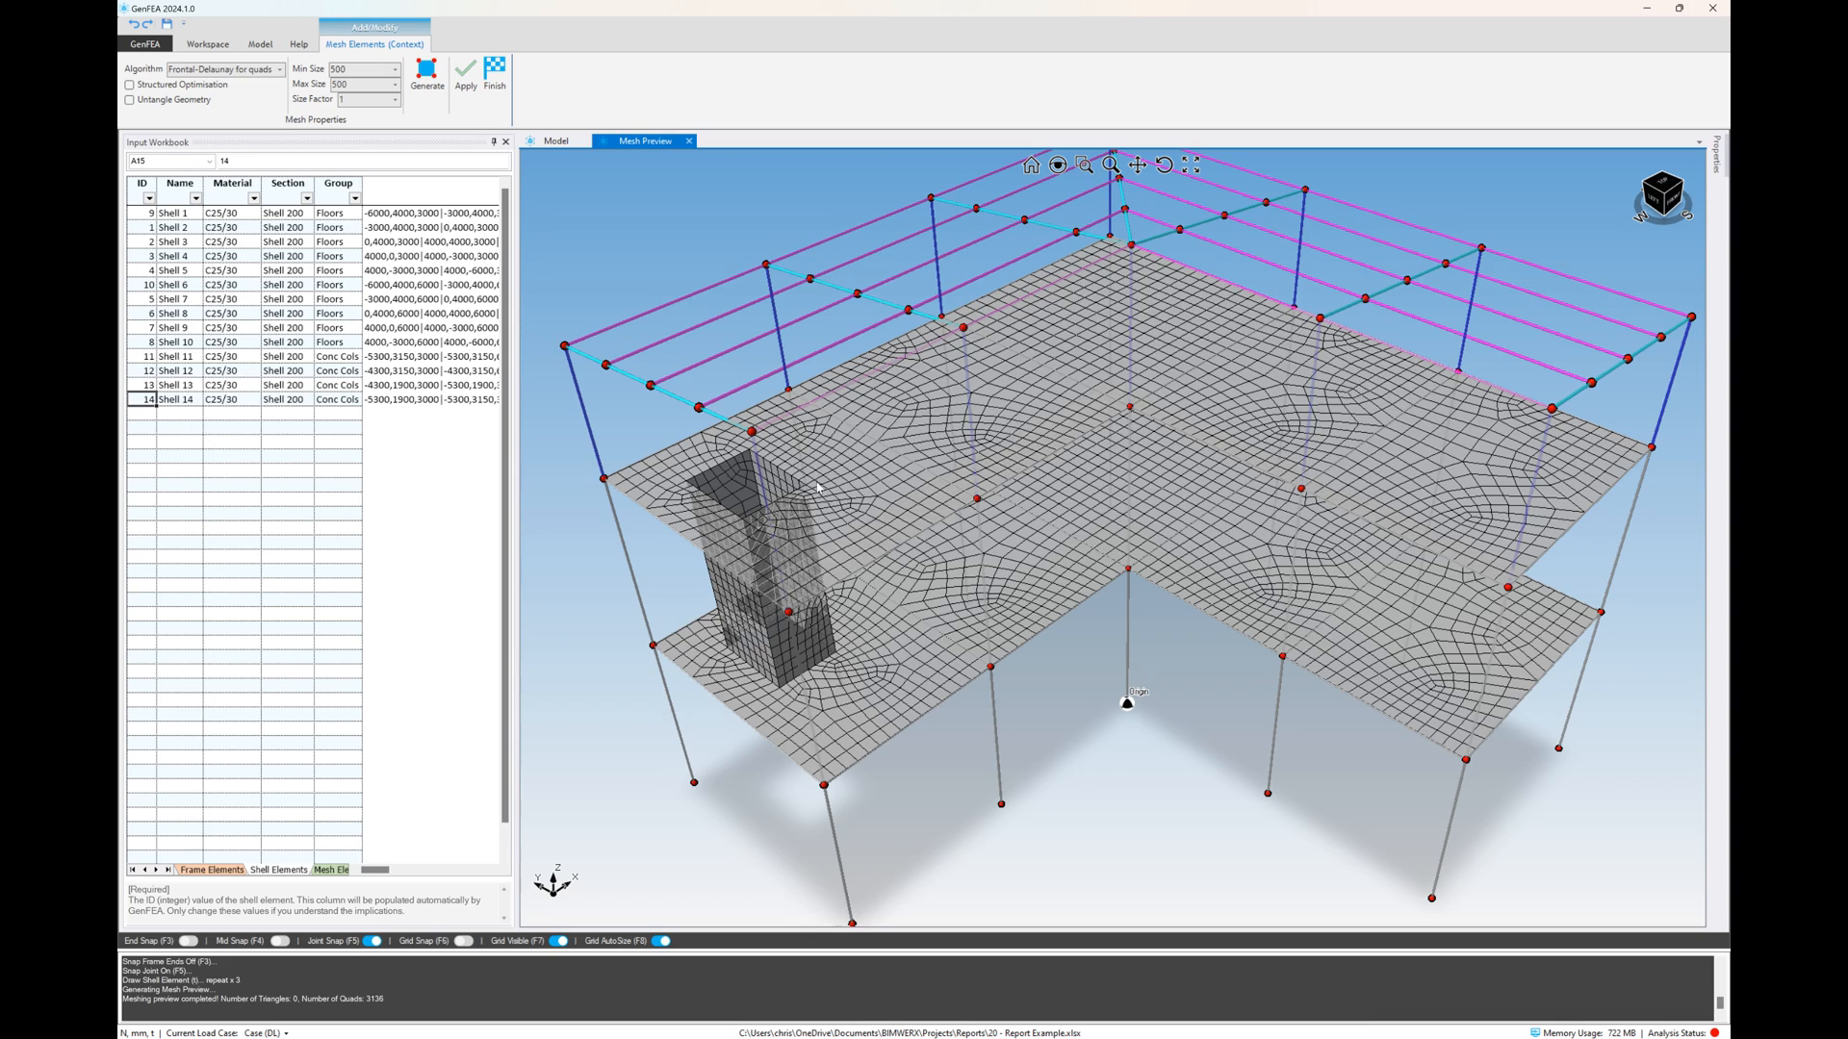
Enable Structured Optimisation, regenerate the mesh preview, and compare it with the model view
middle_click_drag(817, 488, 808, 469)
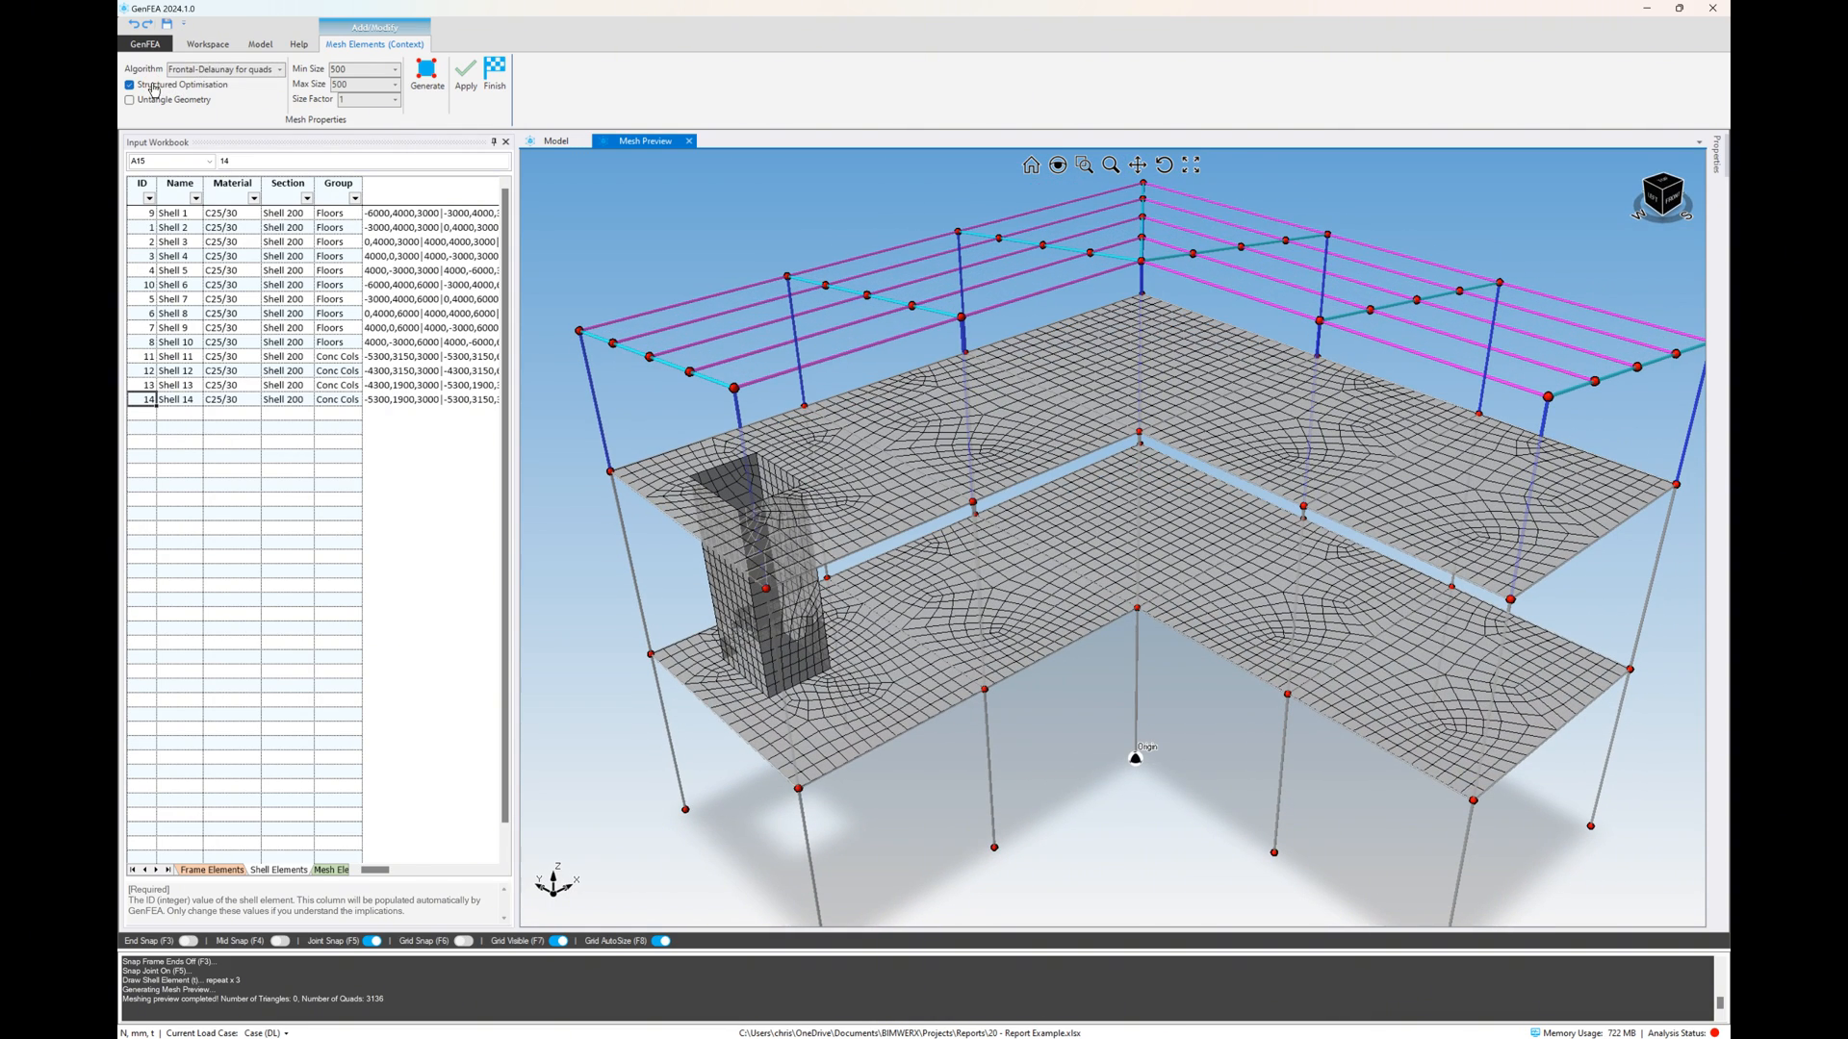
left_click(428, 88)
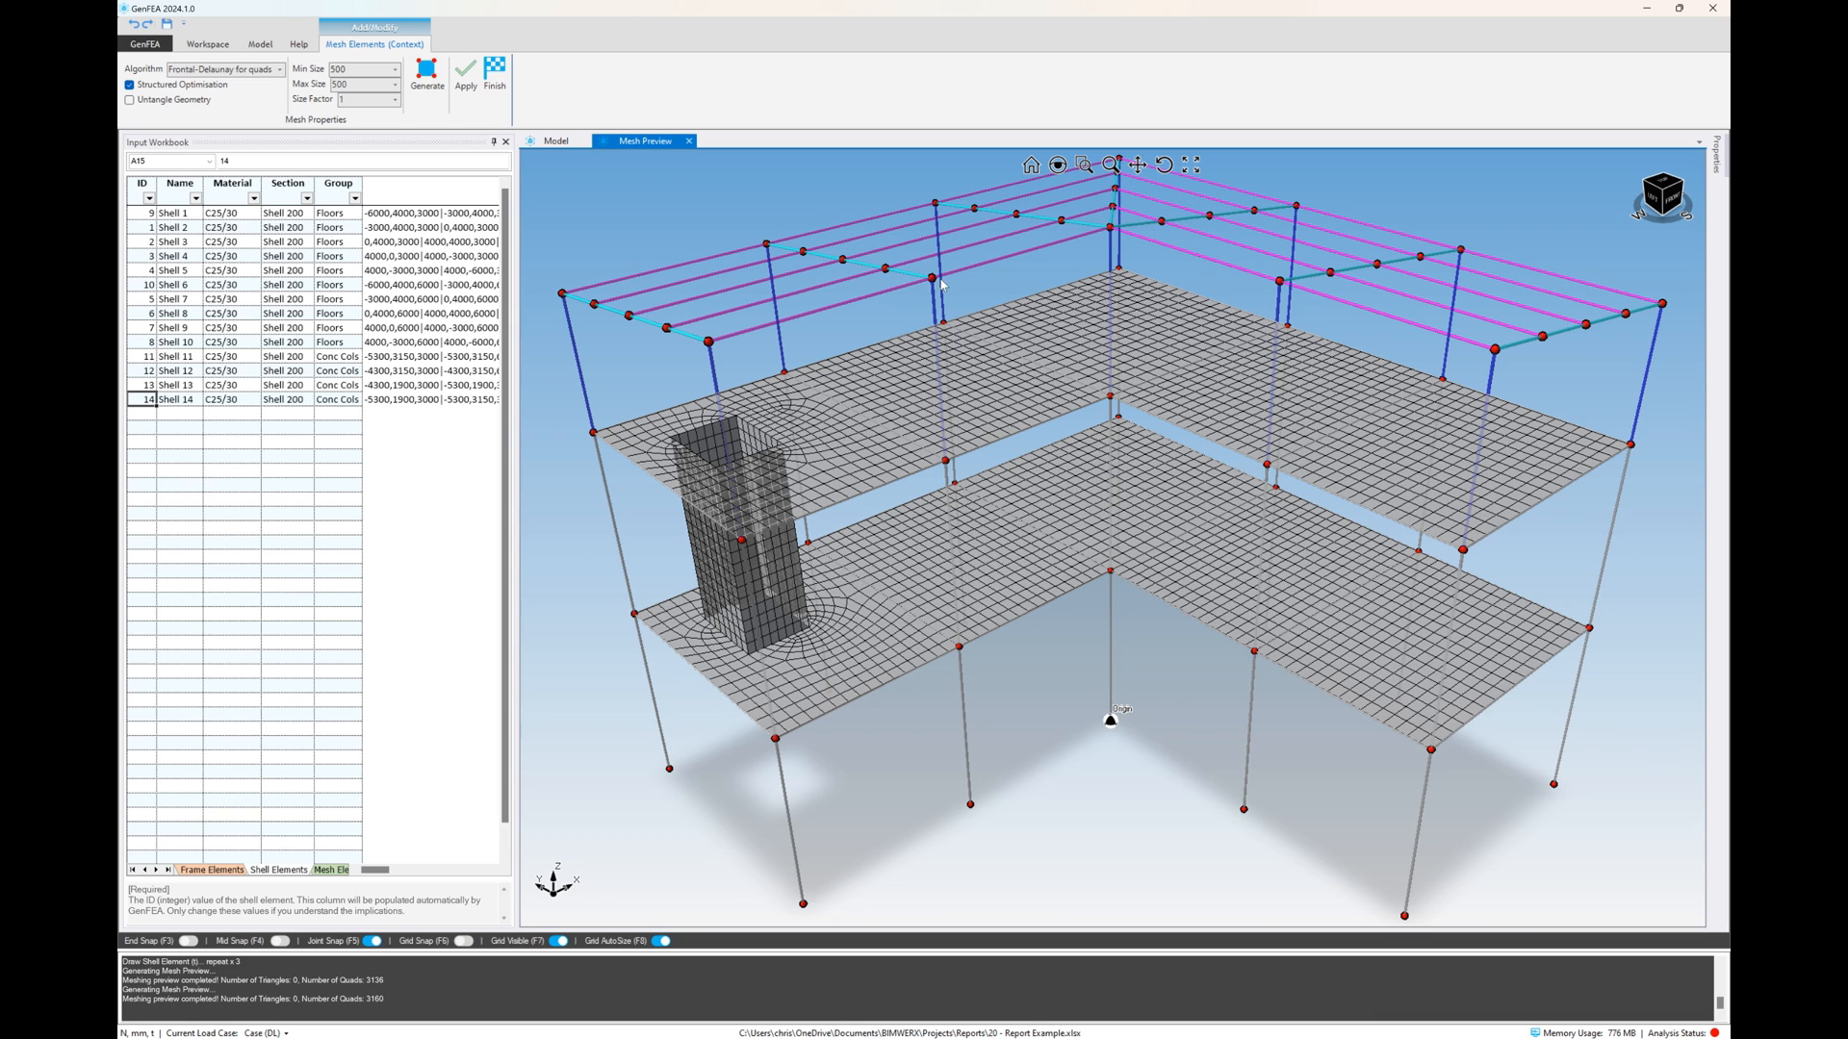
left_click(556, 143)
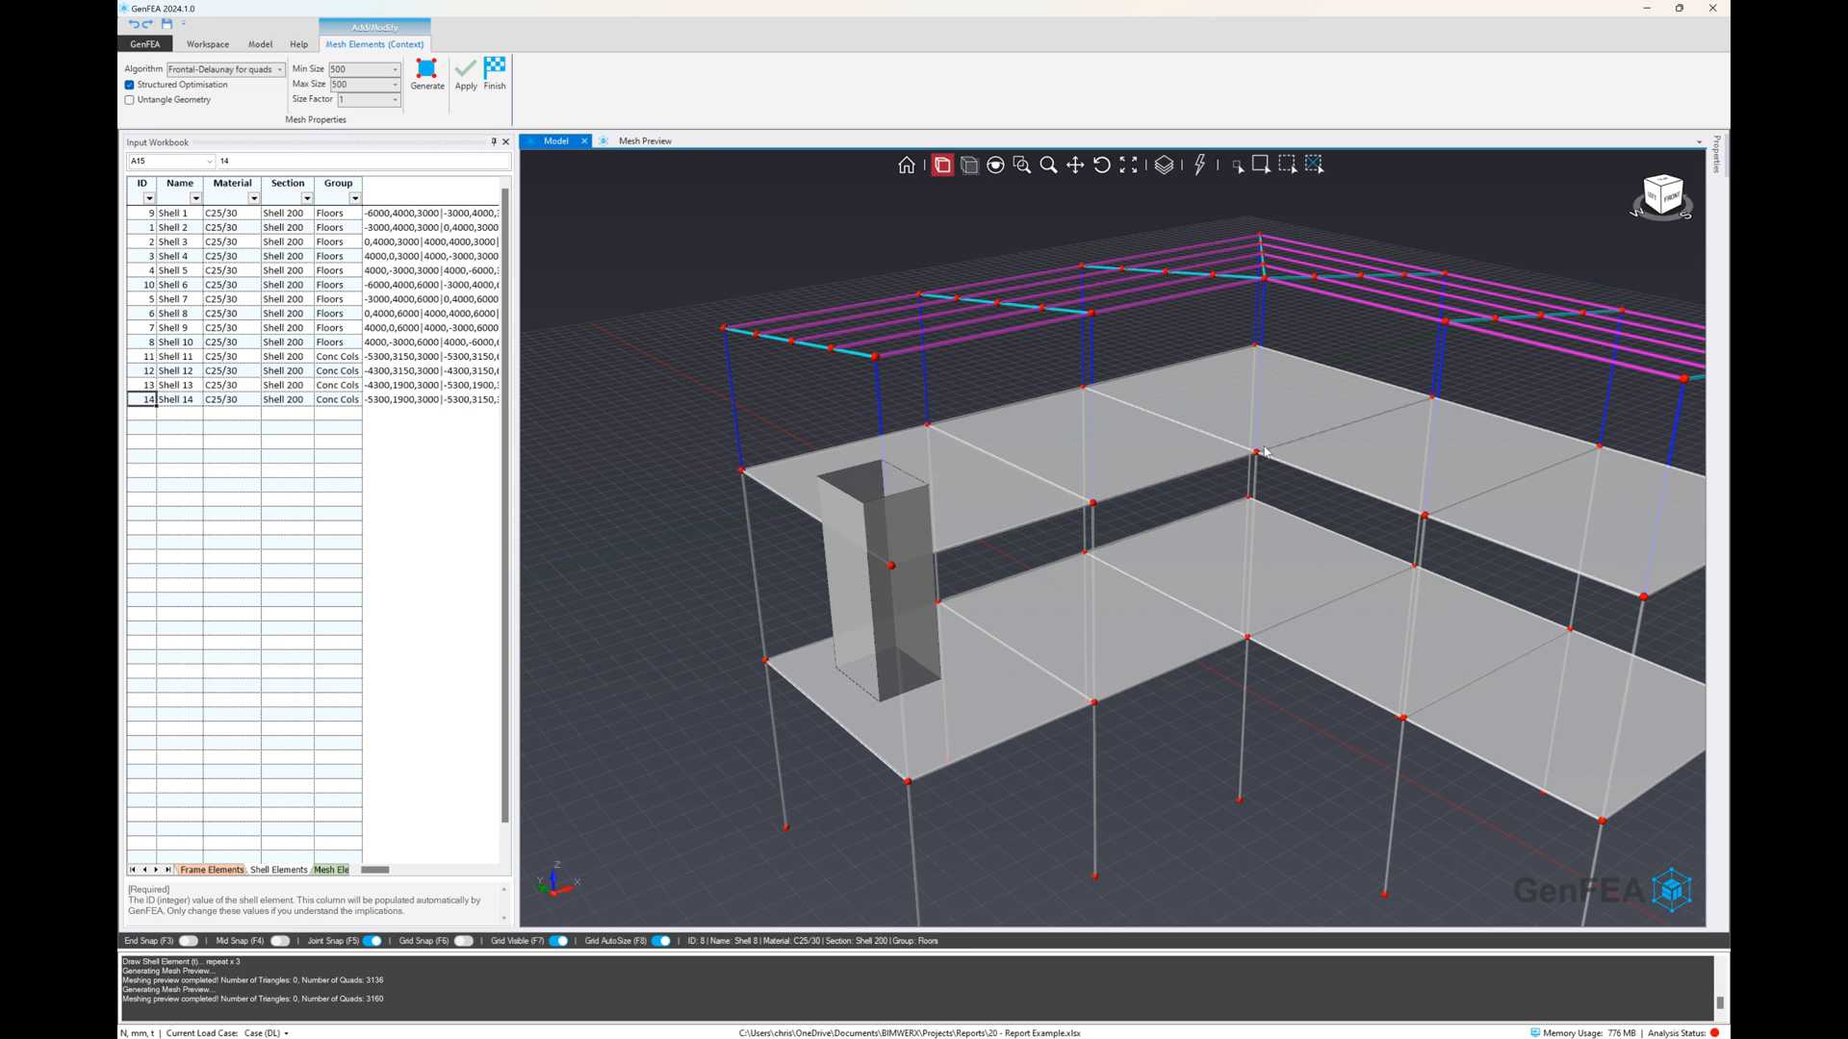
left_click(635, 142)
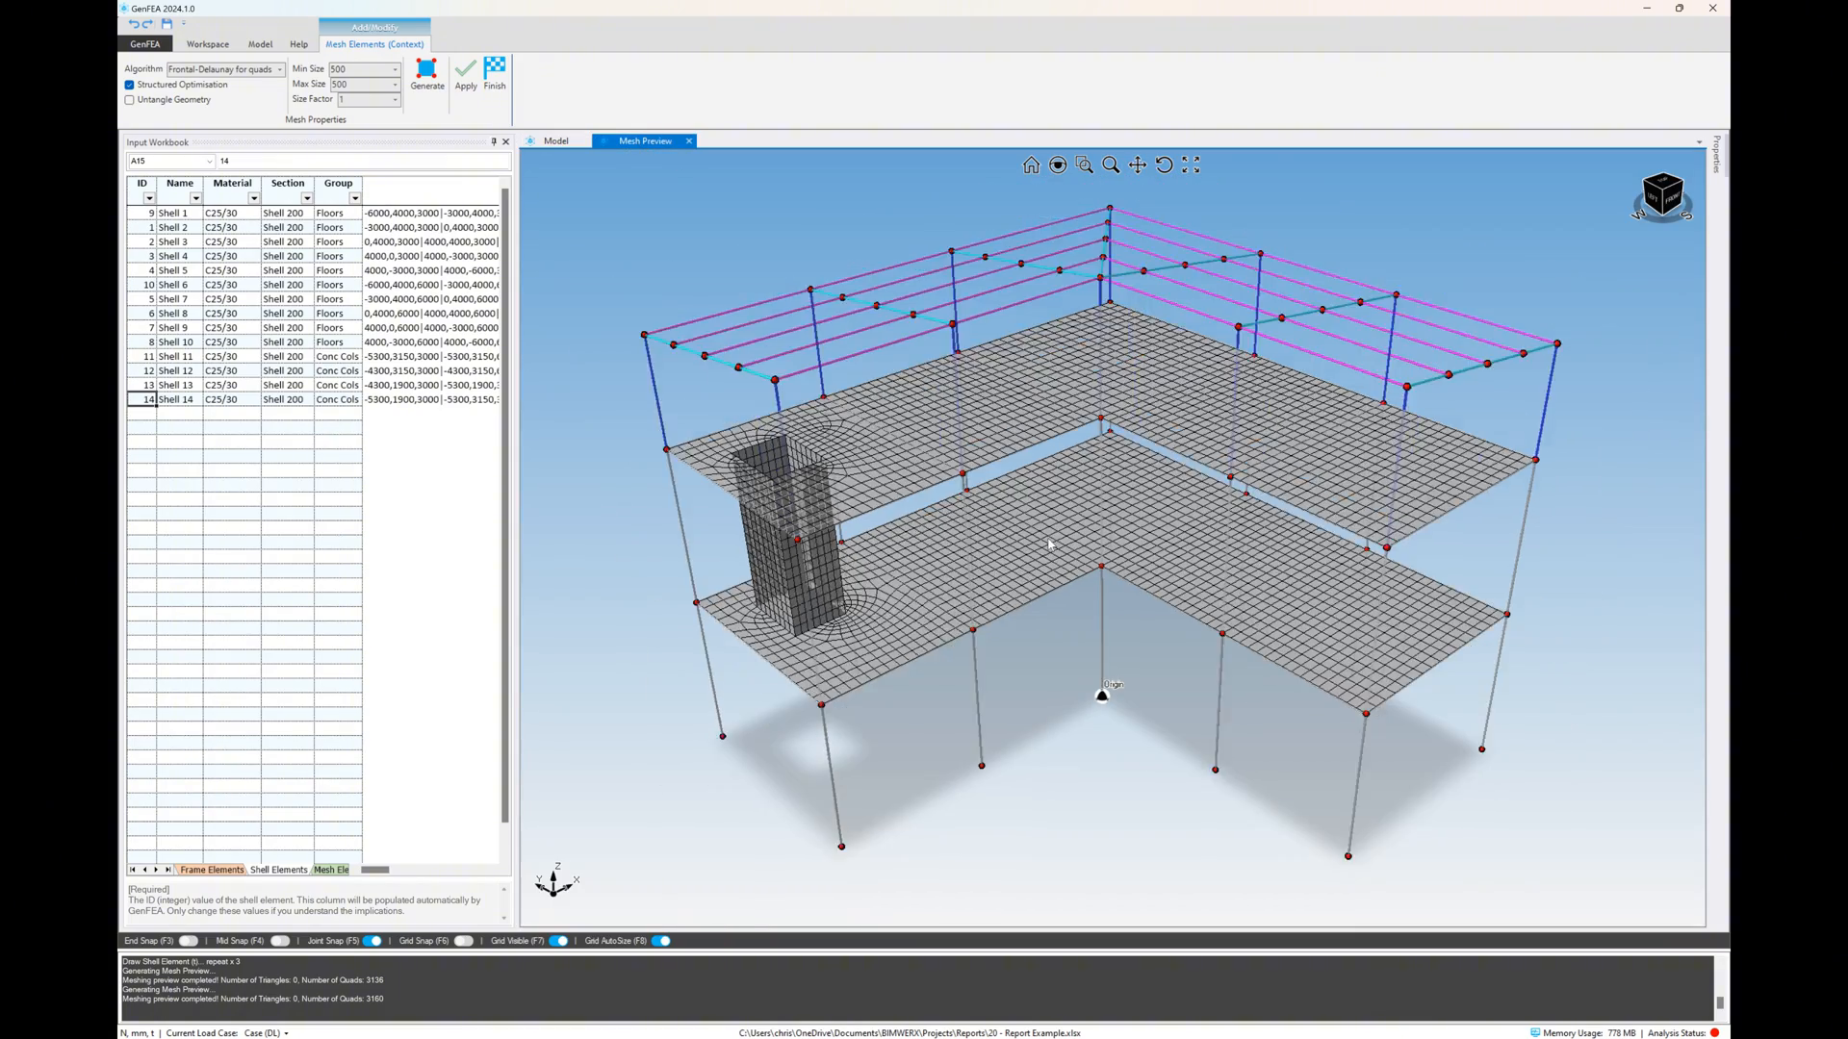
Set the minimum and maximum mesh size to 1000 mm and regenerate the preview
middle_click_drag(986, 486, 1032, 472)
scroll(899, 445, "up", 4)
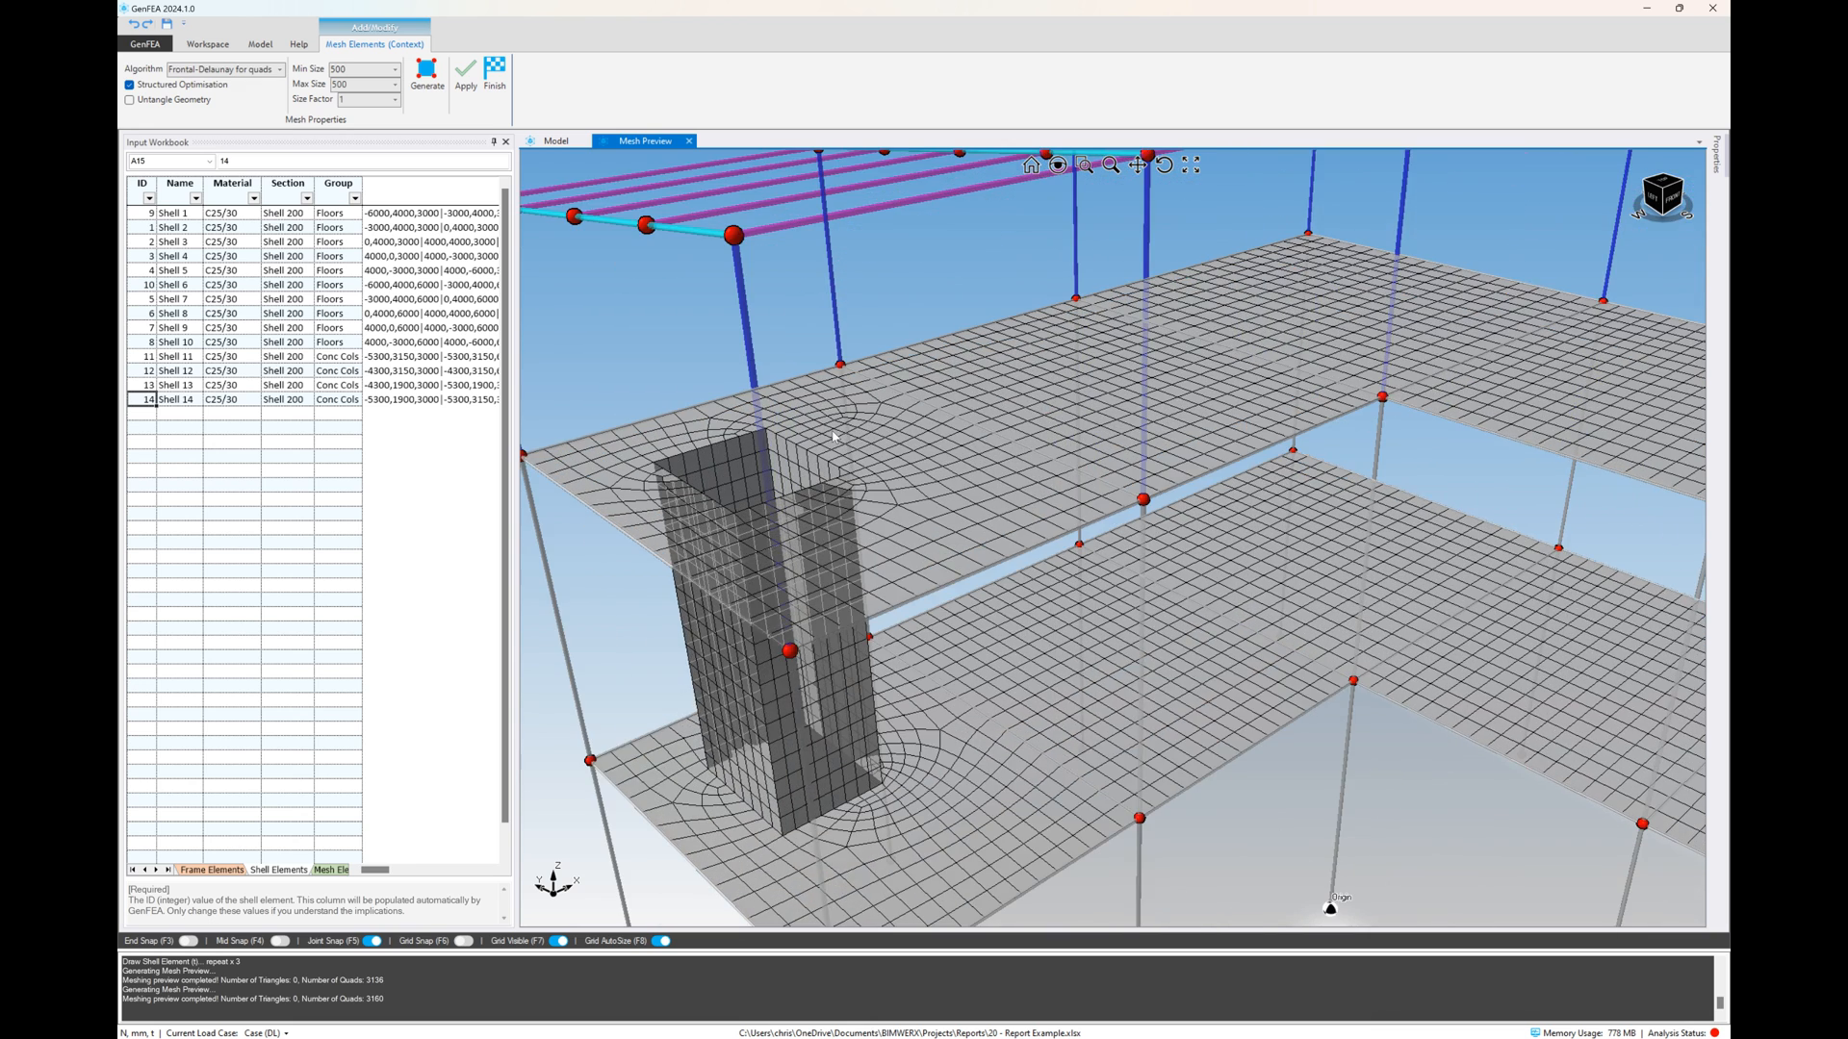
left_click(394, 69)
left_click(361, 164)
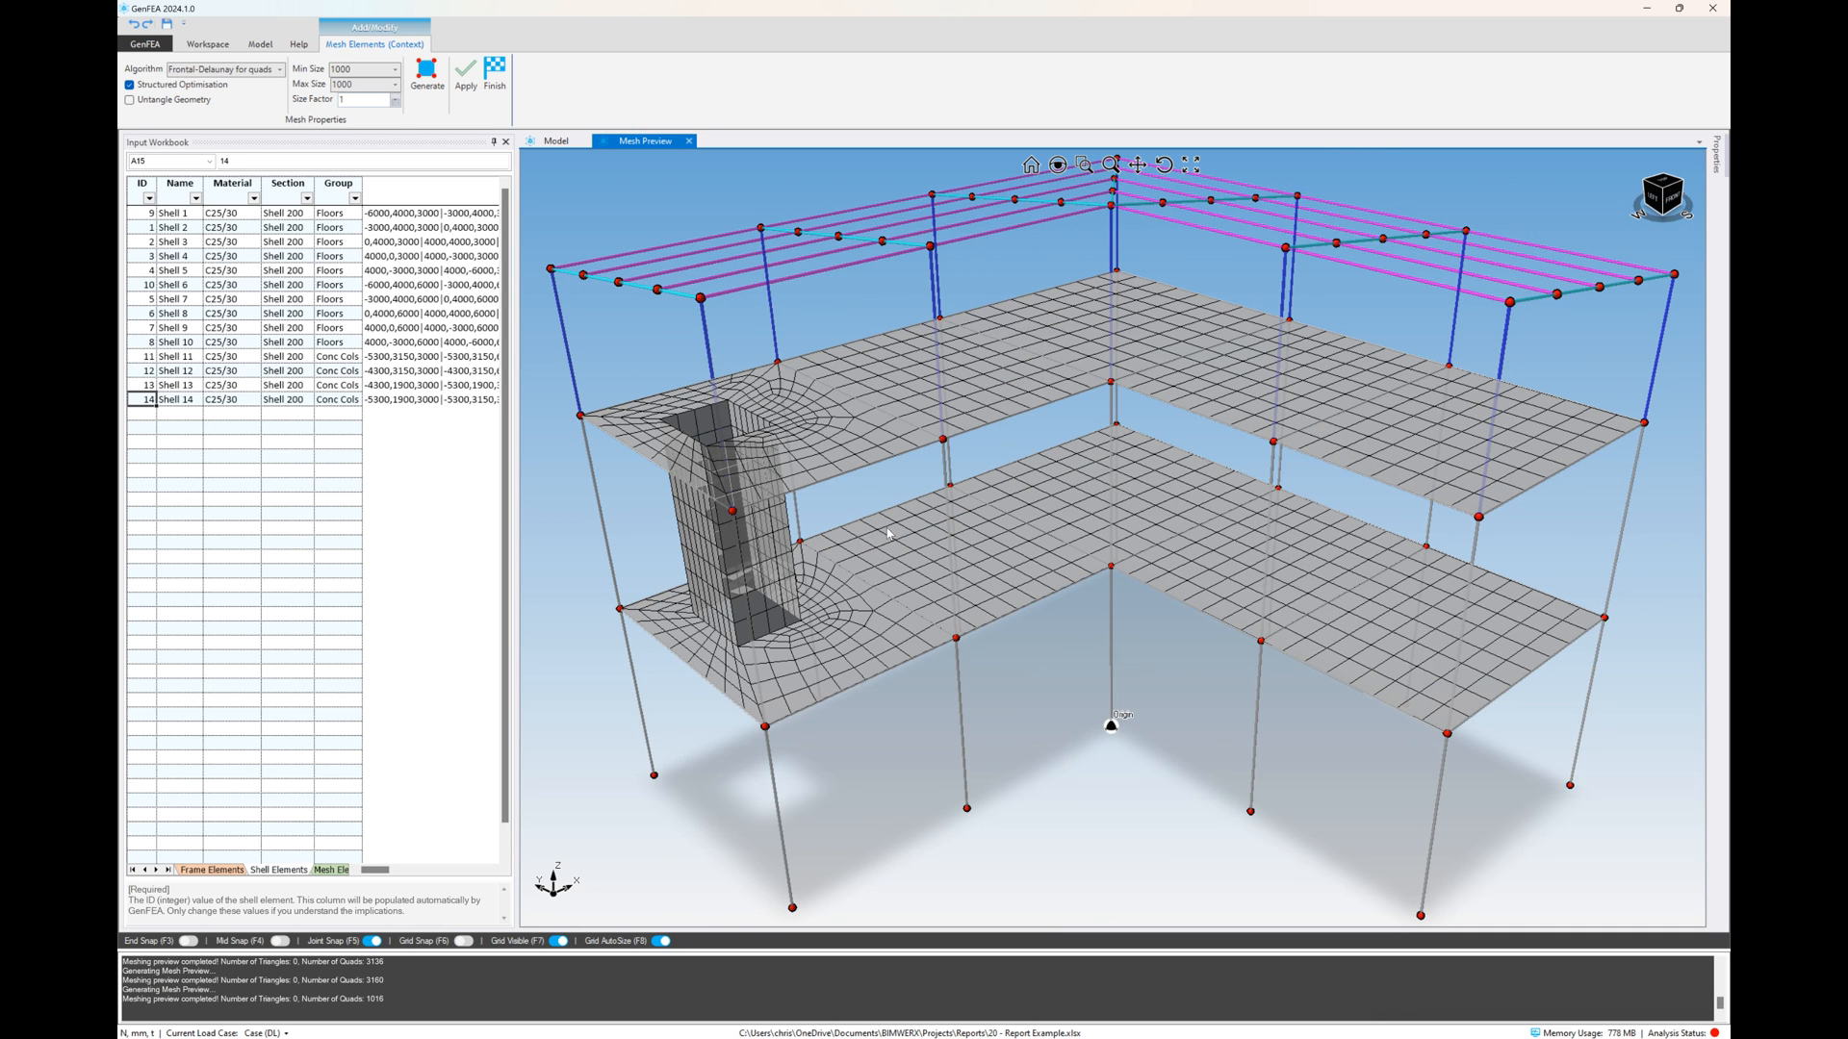
scroll(962, 557, "down", 2)
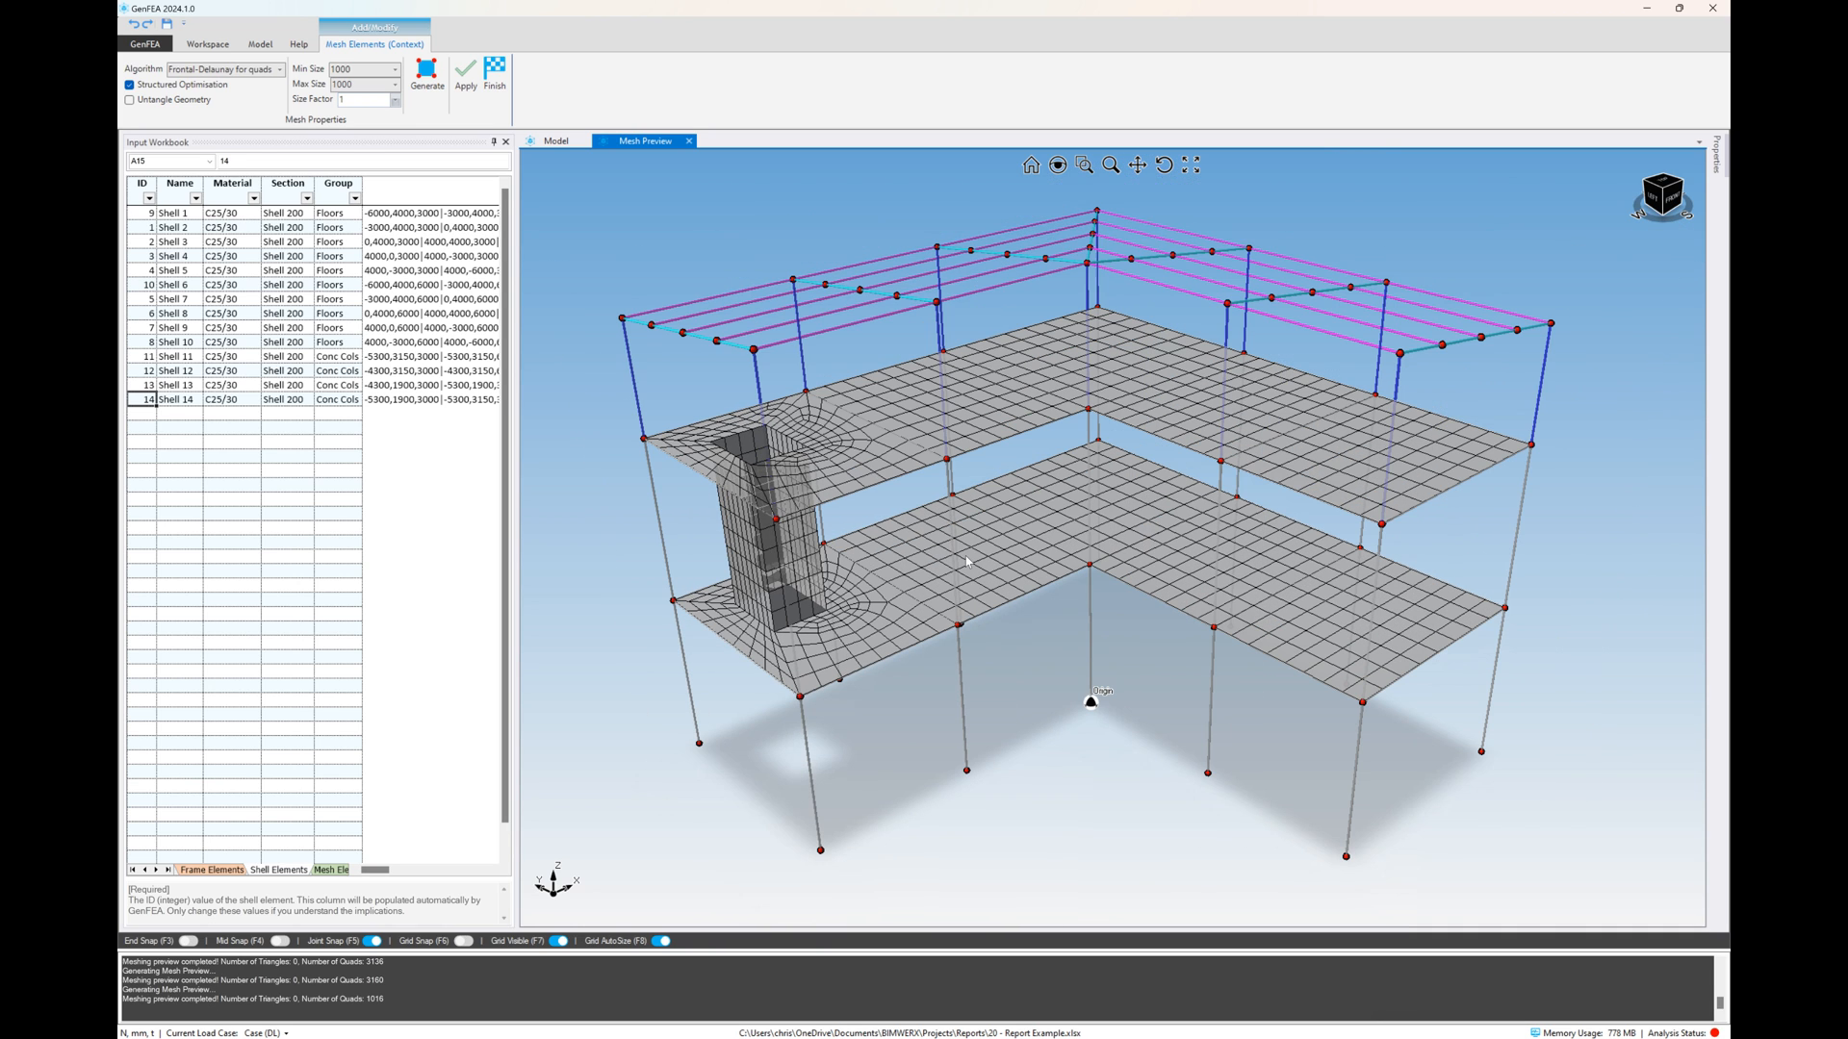
Set the minimum mesh size to 750 mm and the size factor to 1.2, and regenerate the preview
double_click(361, 68)
type("750")
key("Return")
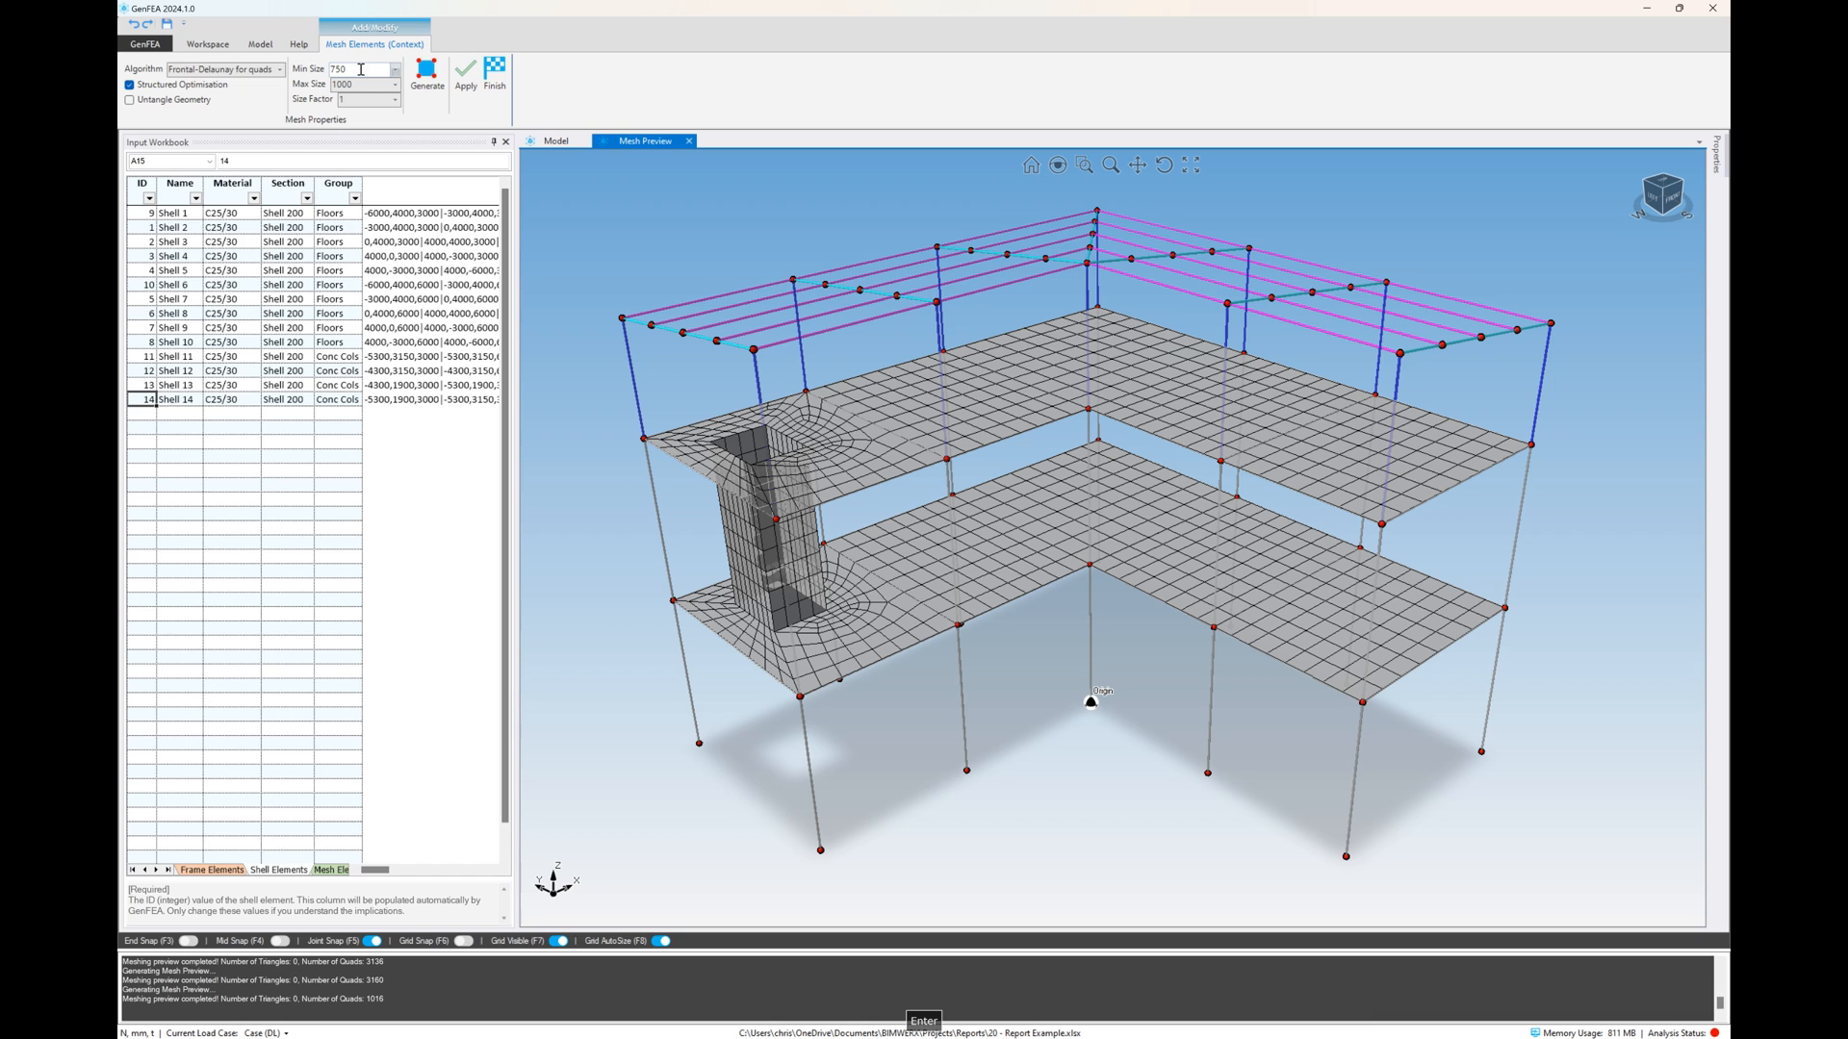
left_click(394, 99)
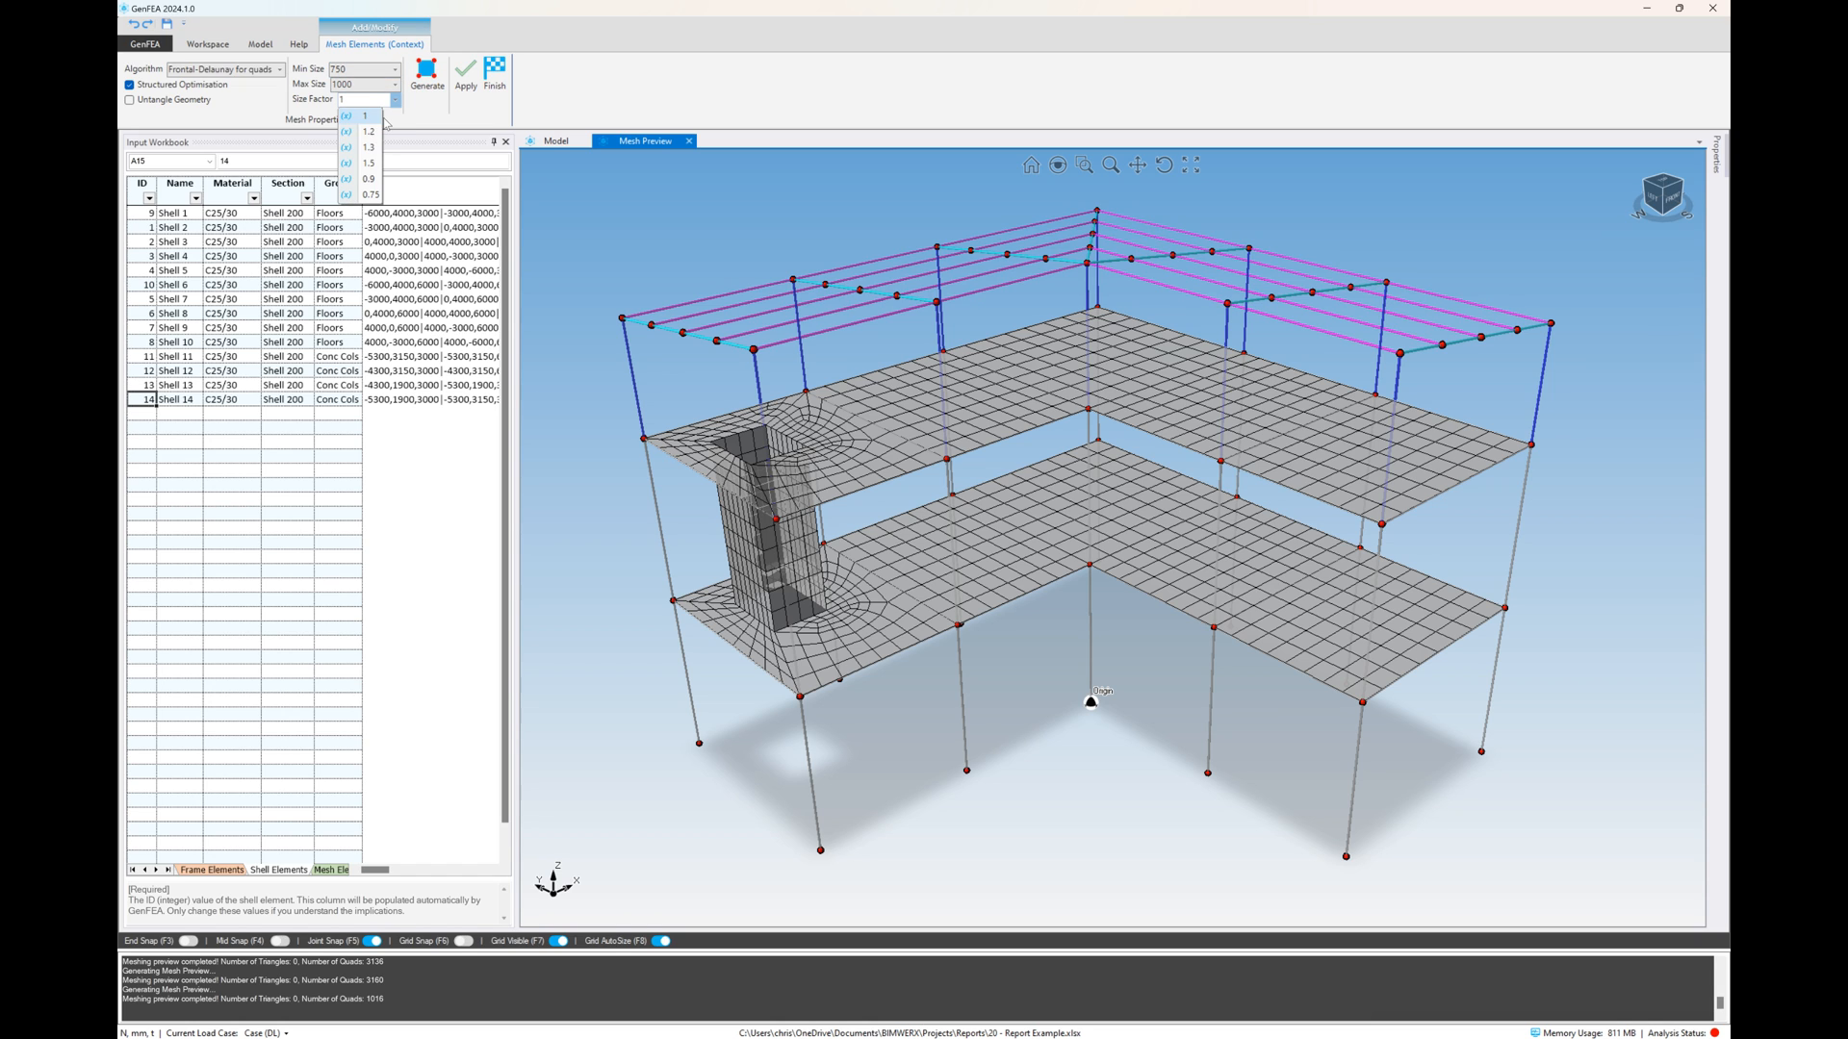
left_click(369, 131)
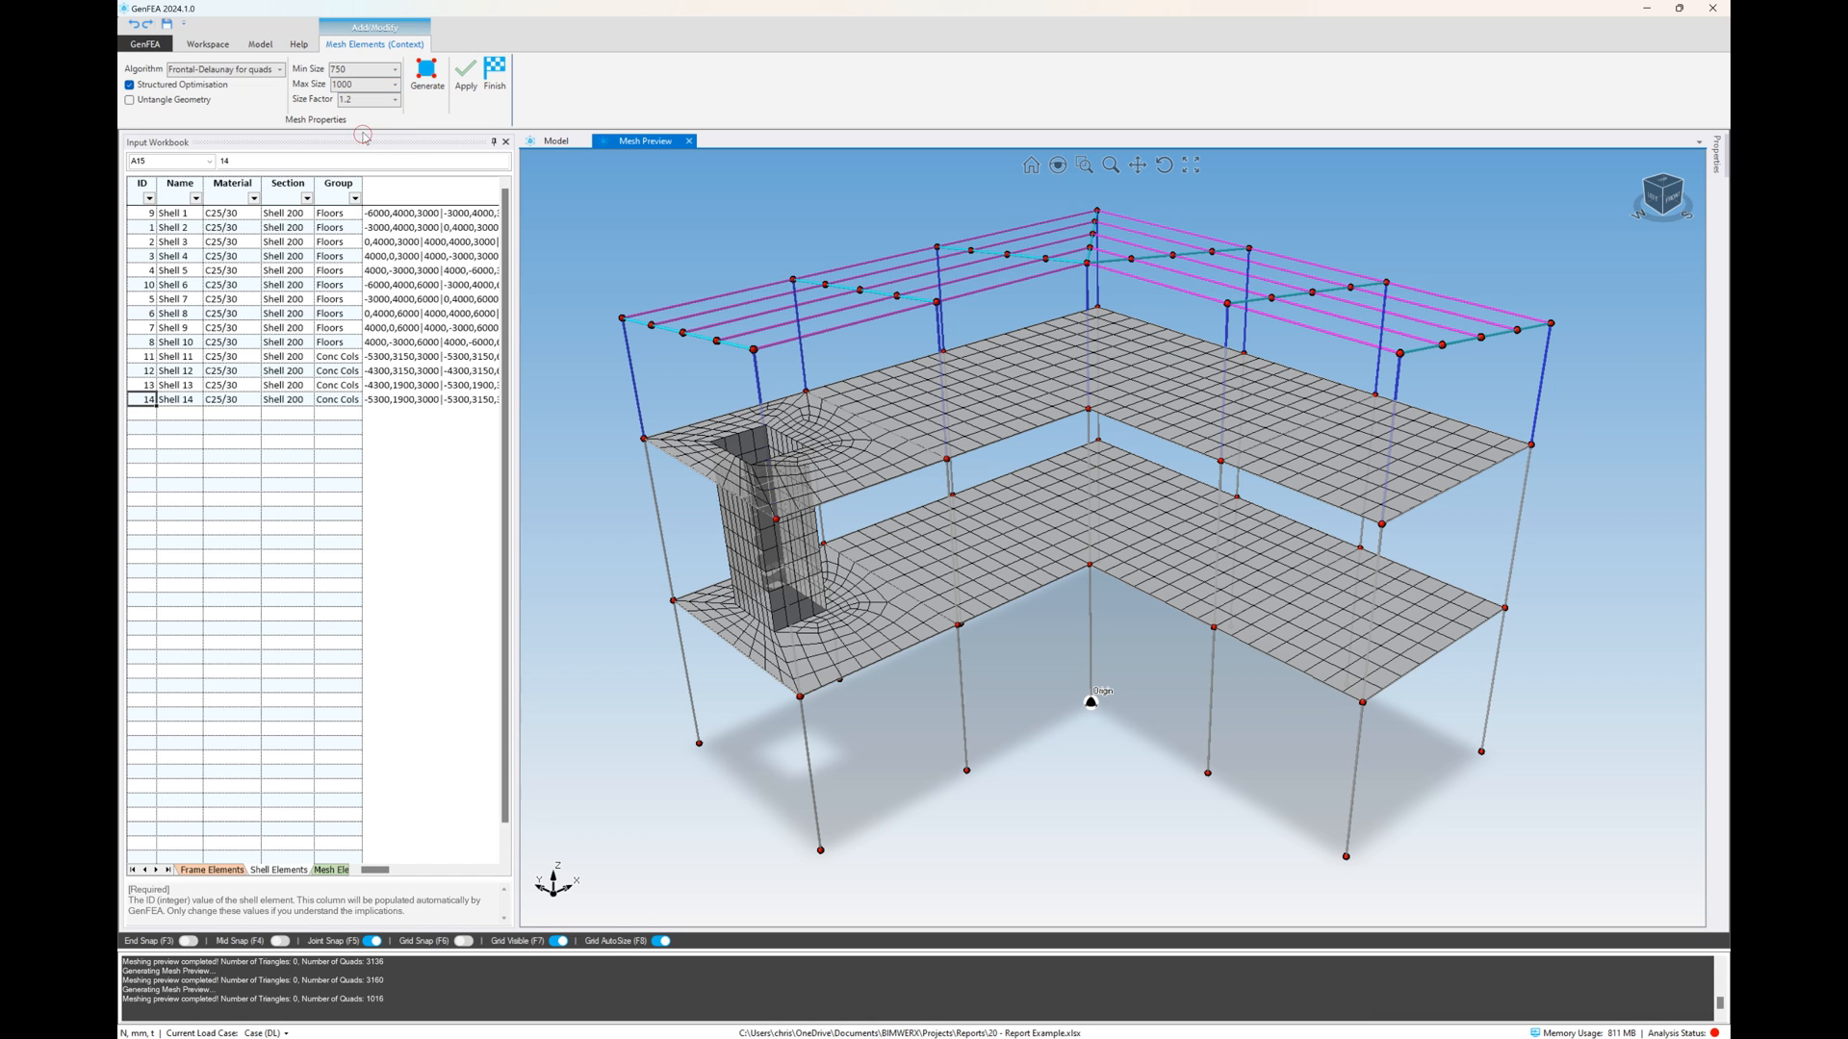
left_click(428, 91)
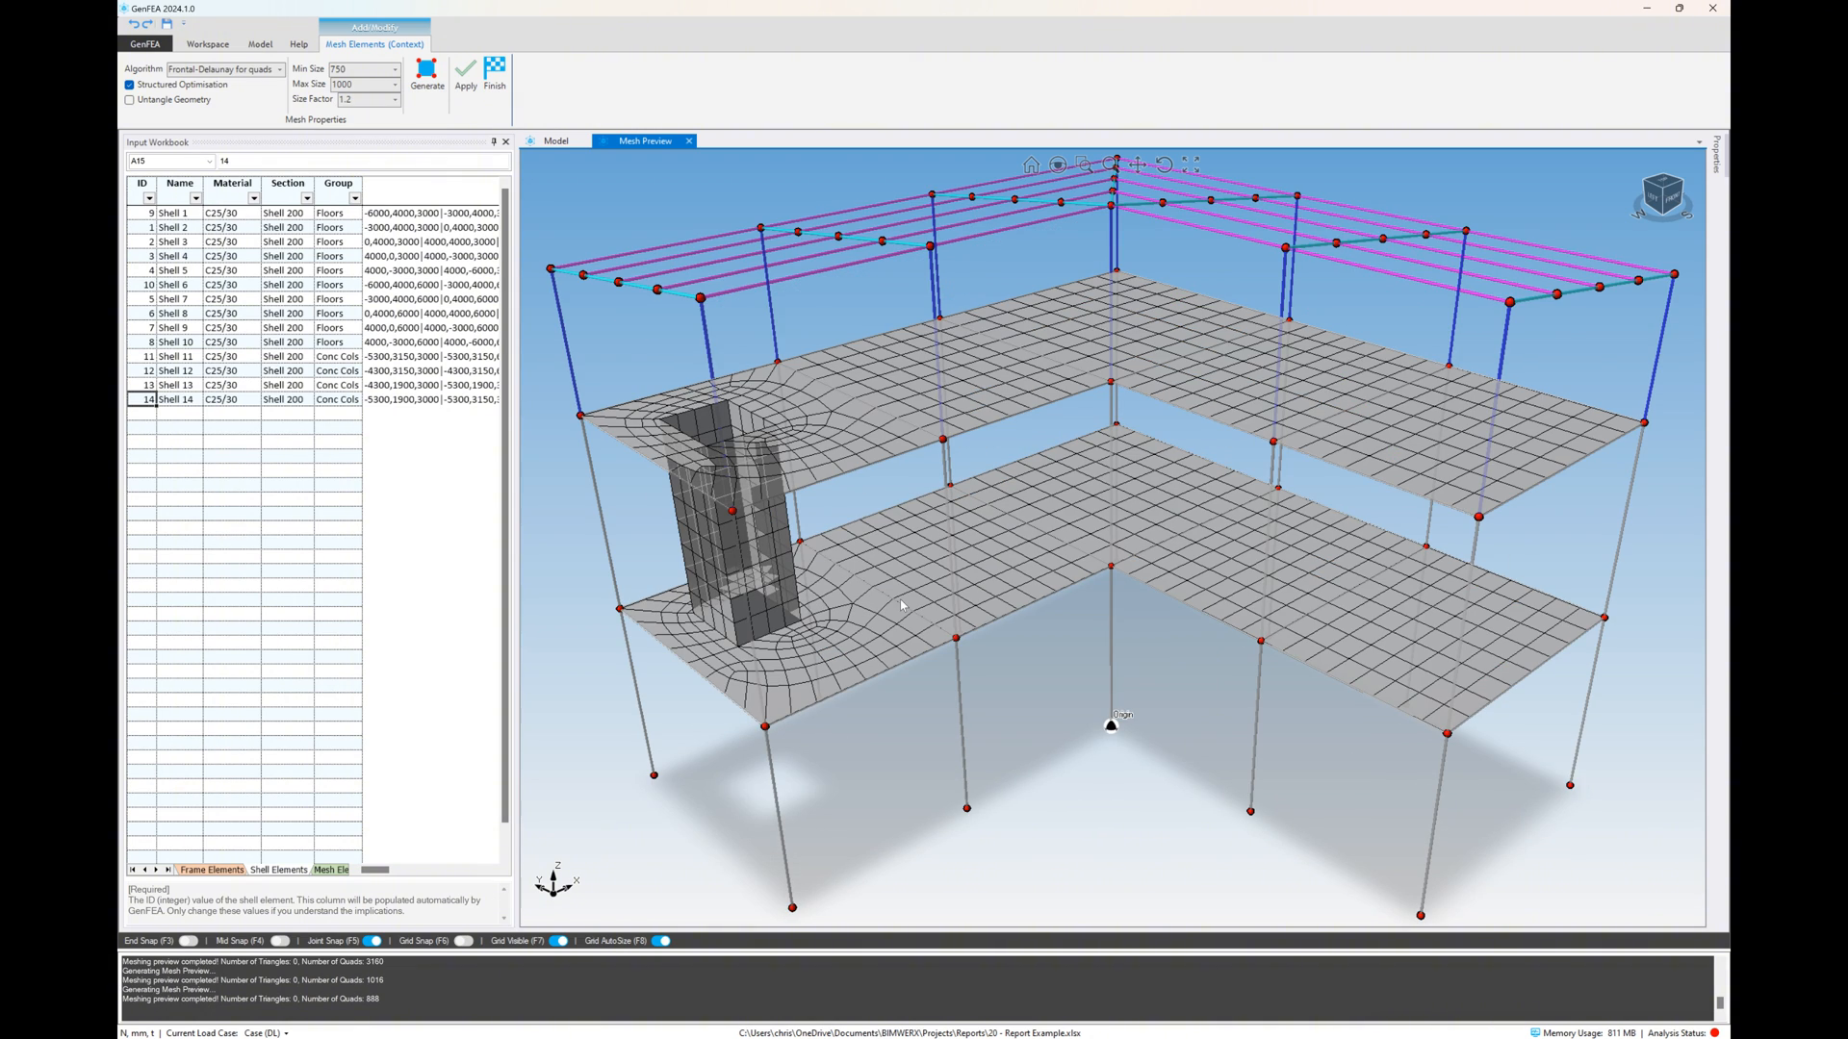
mouse_move(927, 503)
middle_mouse_down()
mouse_move(899, 470)
mouse_move(924, 498)
middle_mouse_up()
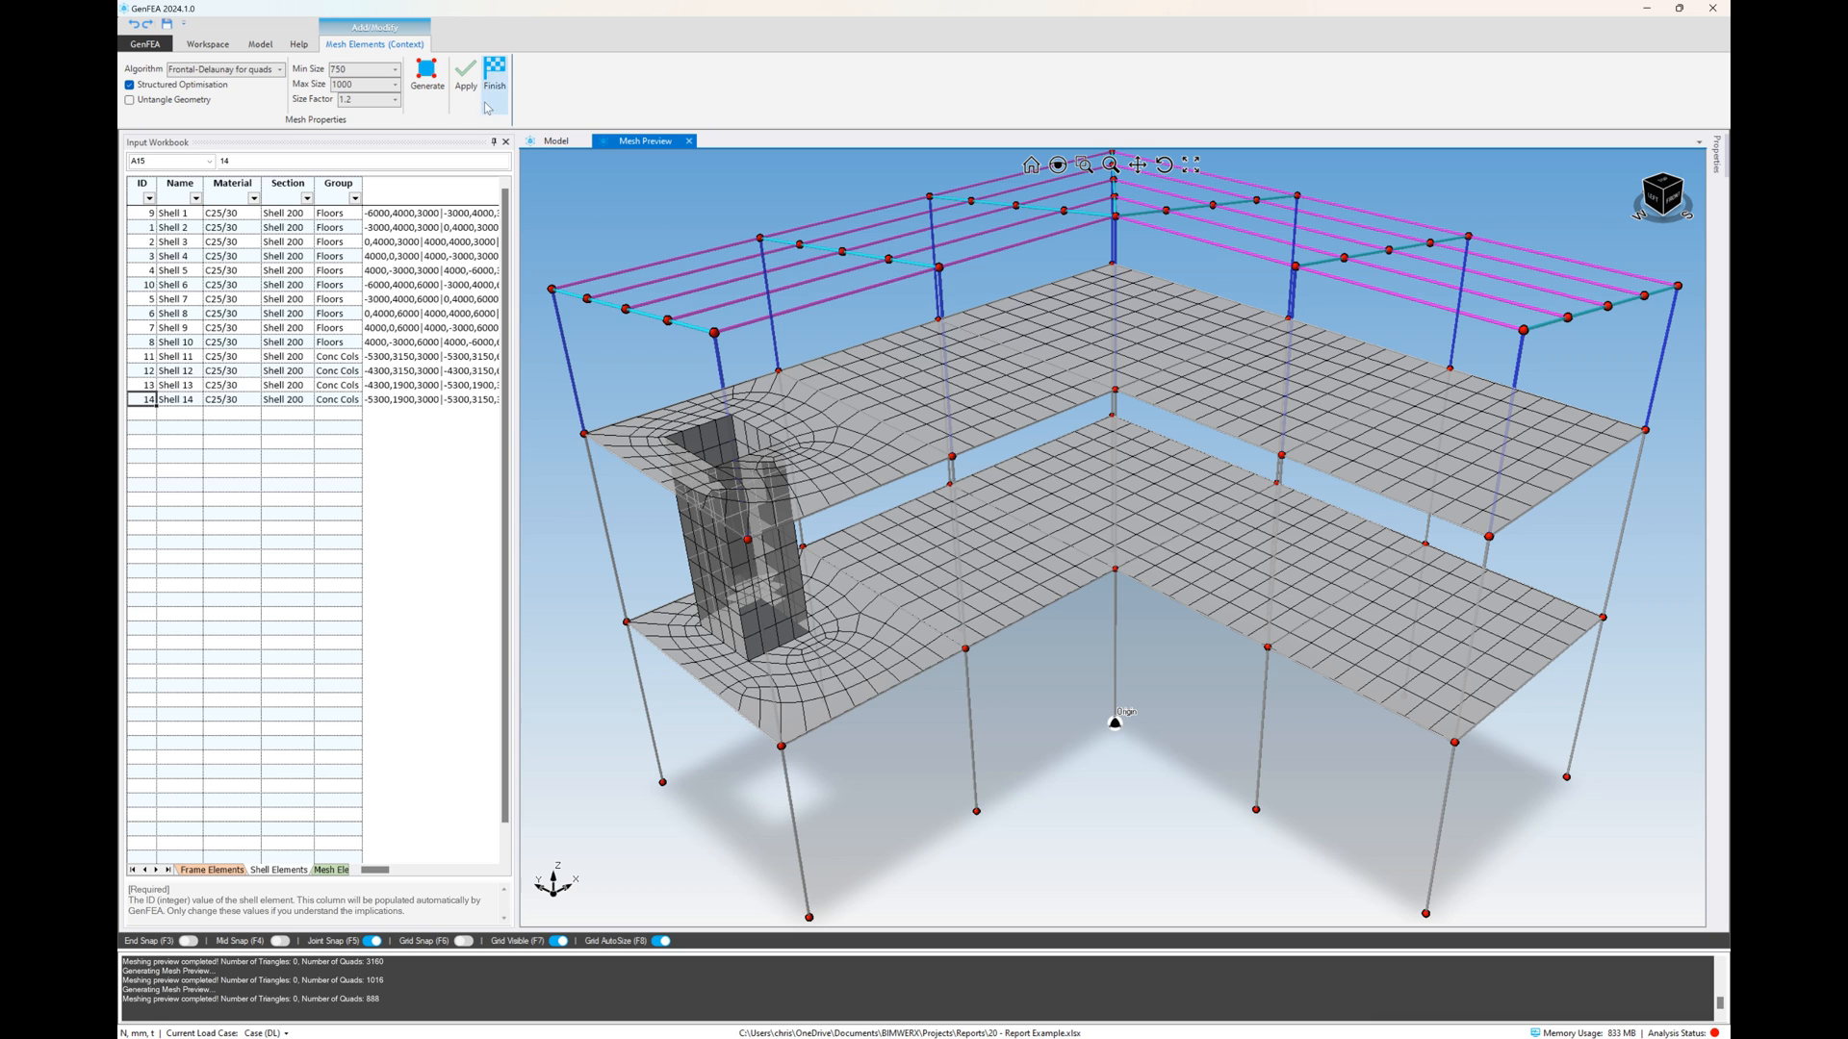
Apply the previewed mesh to the model
left_click(466, 75)
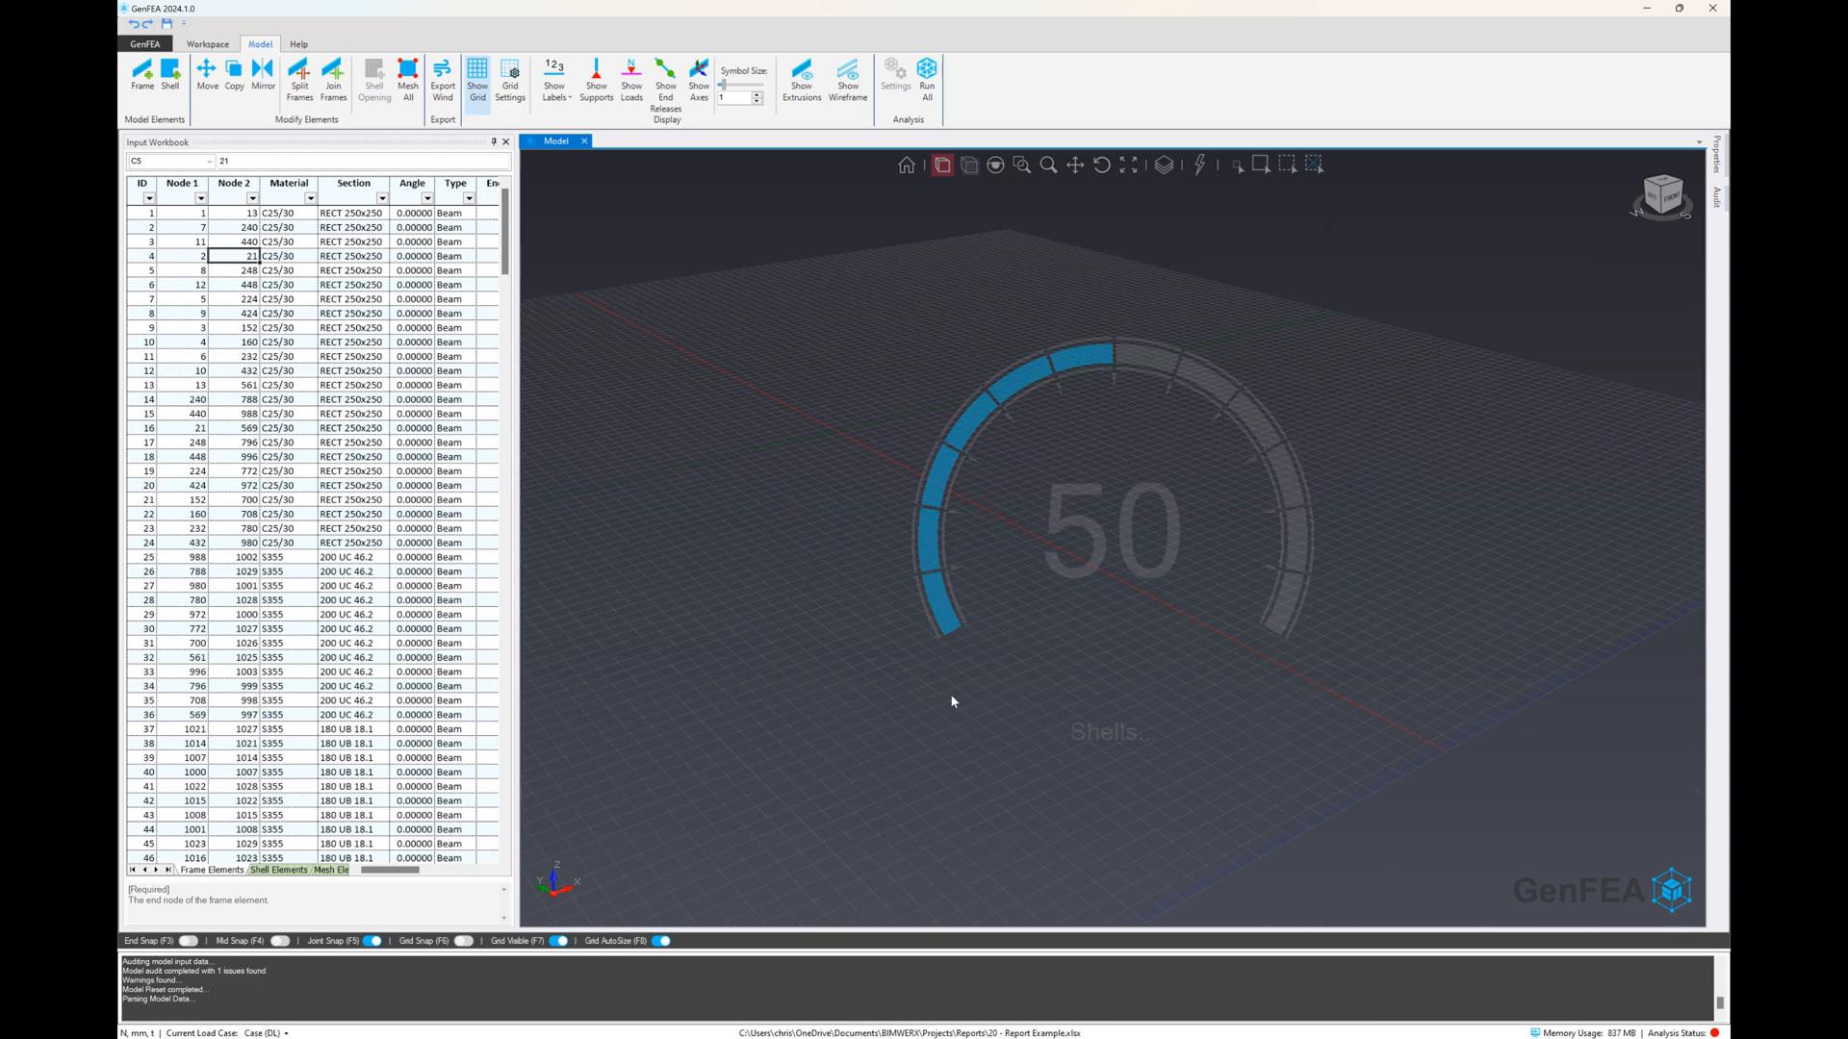
mouse_move(1034, 655)
middle_mouse_down()
mouse_move(990, 619)
mouse_move(1020, 647)
middle_mouse_up()
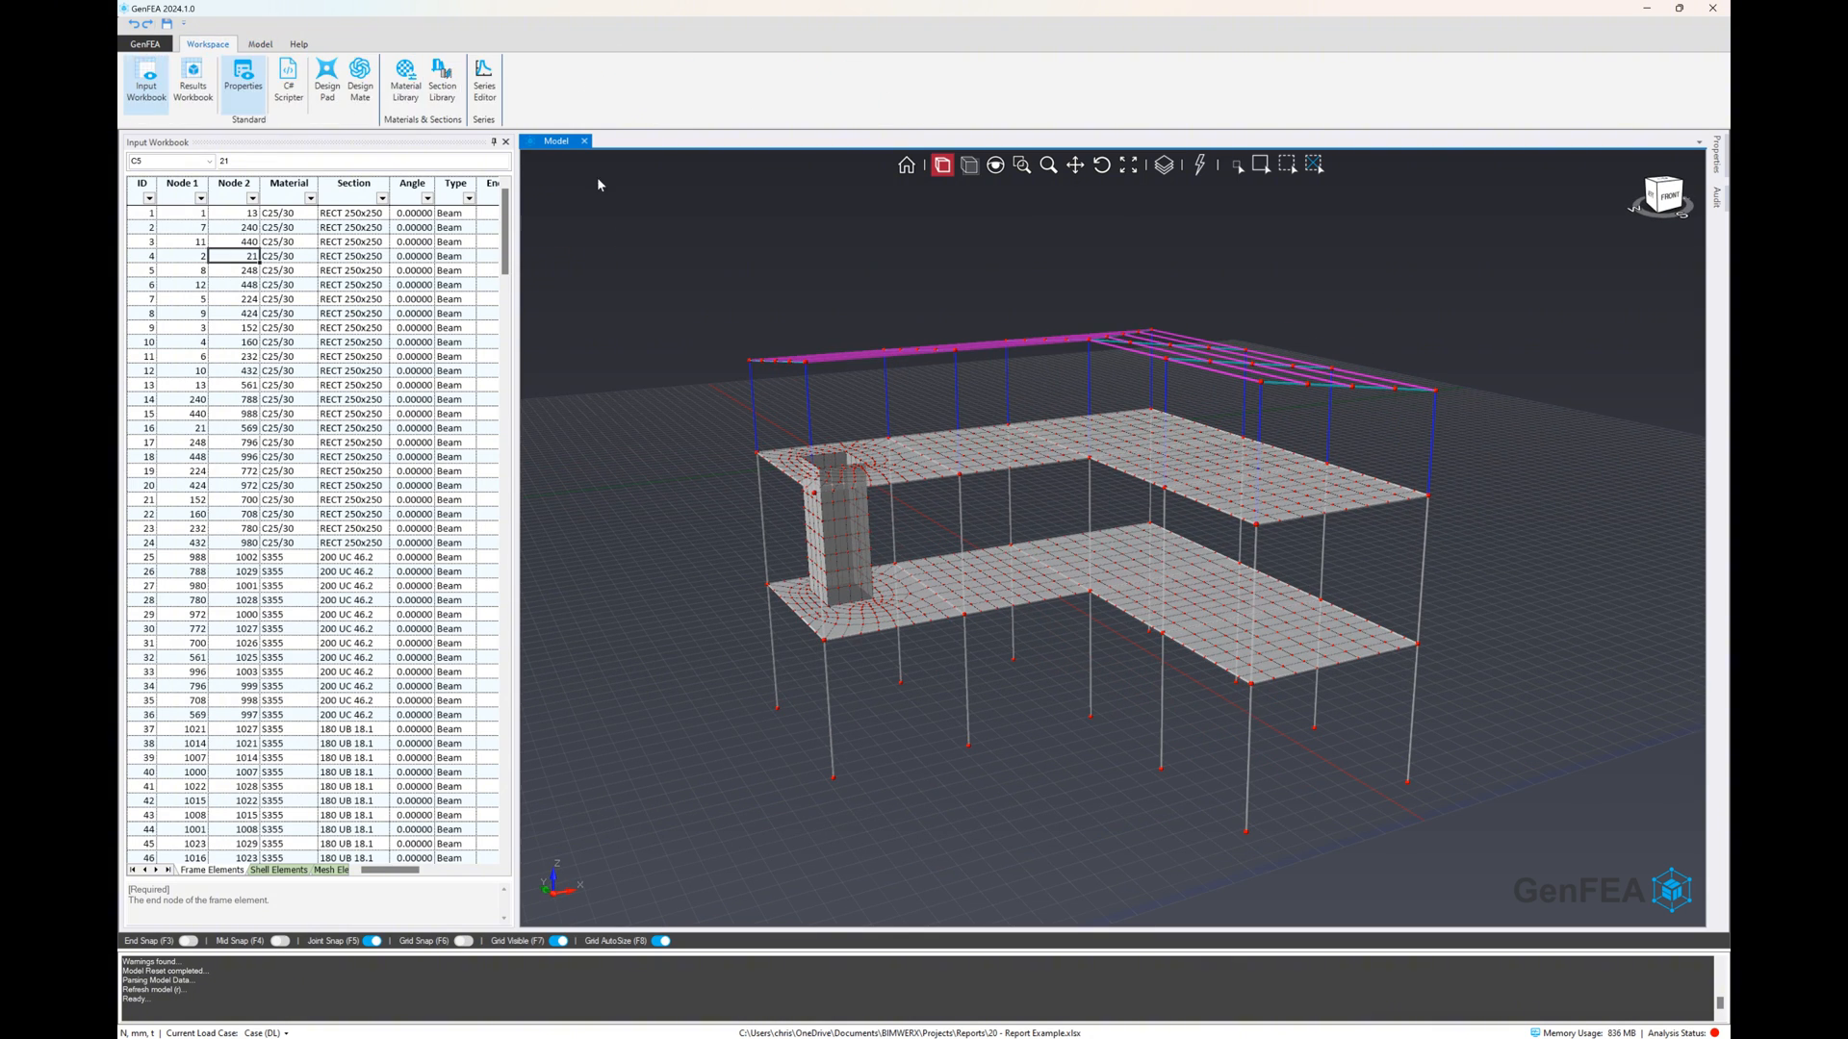
Set the step size of the modelling grid to 1000 mm in the grid settings
left_click(511, 79)
left_click(137, 75)
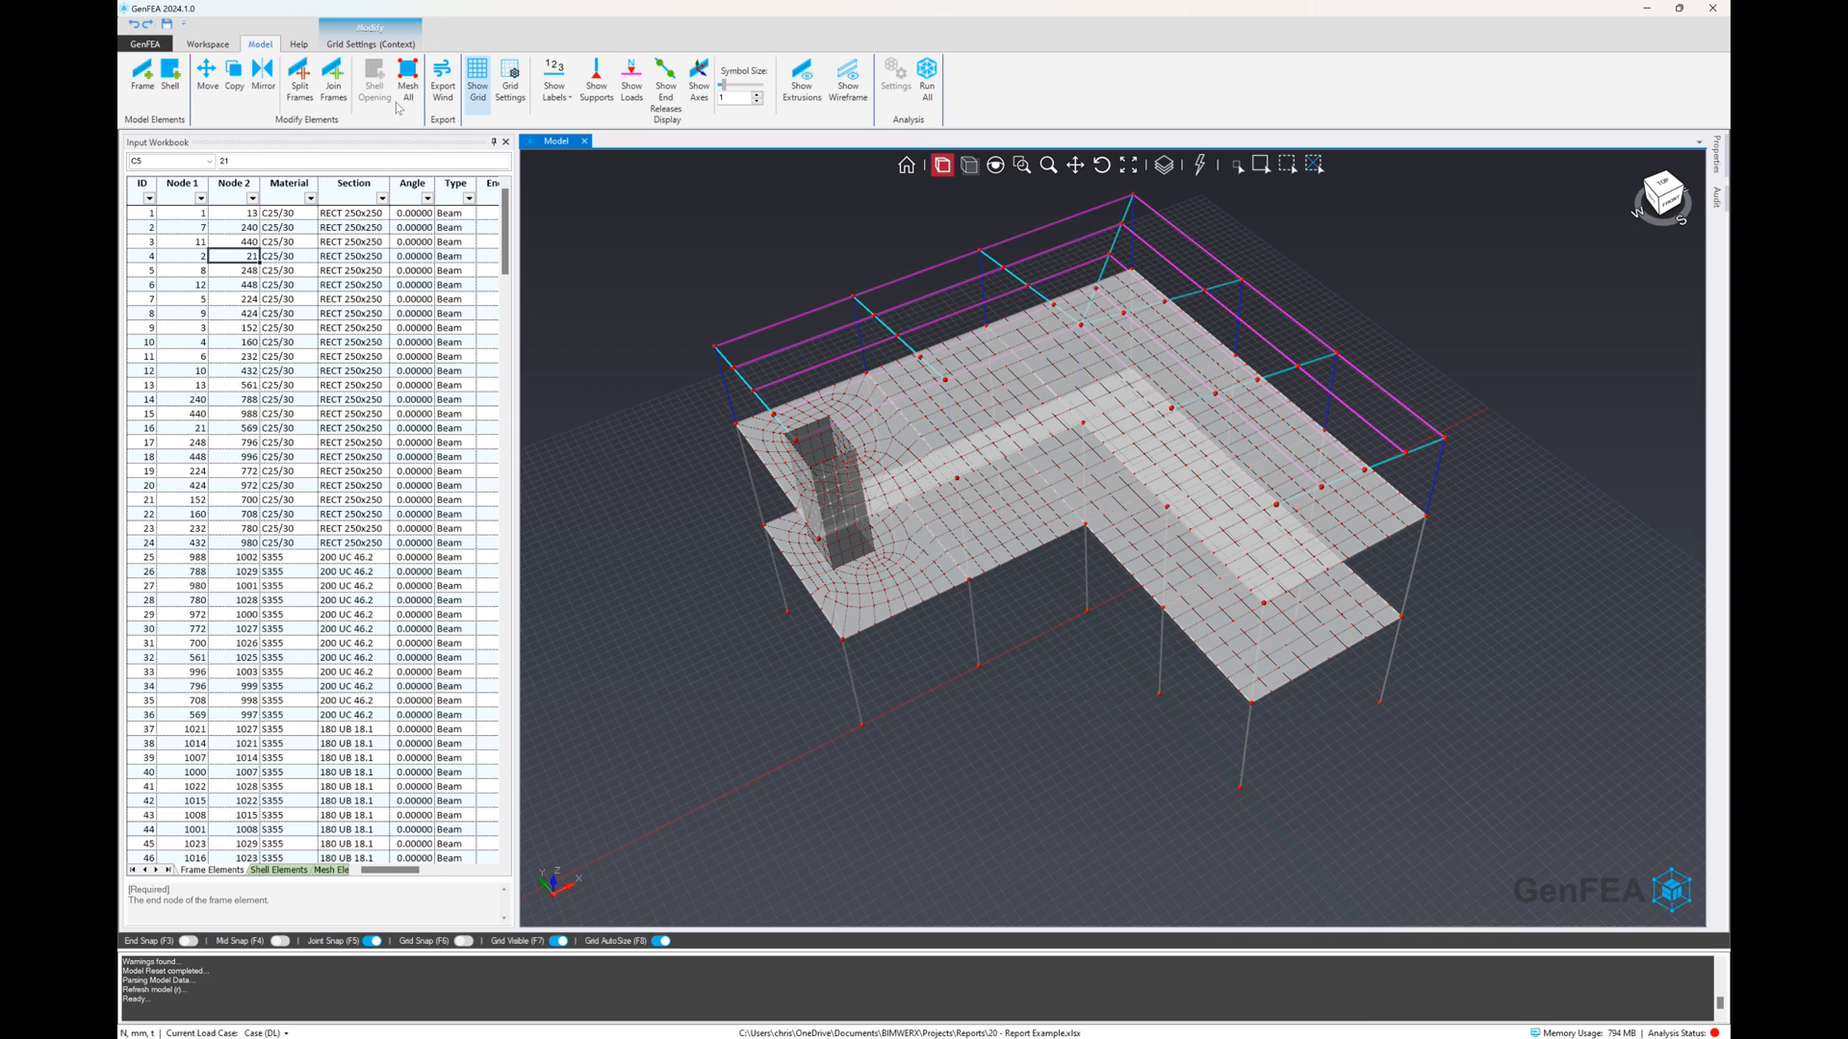
left_click(370, 44)
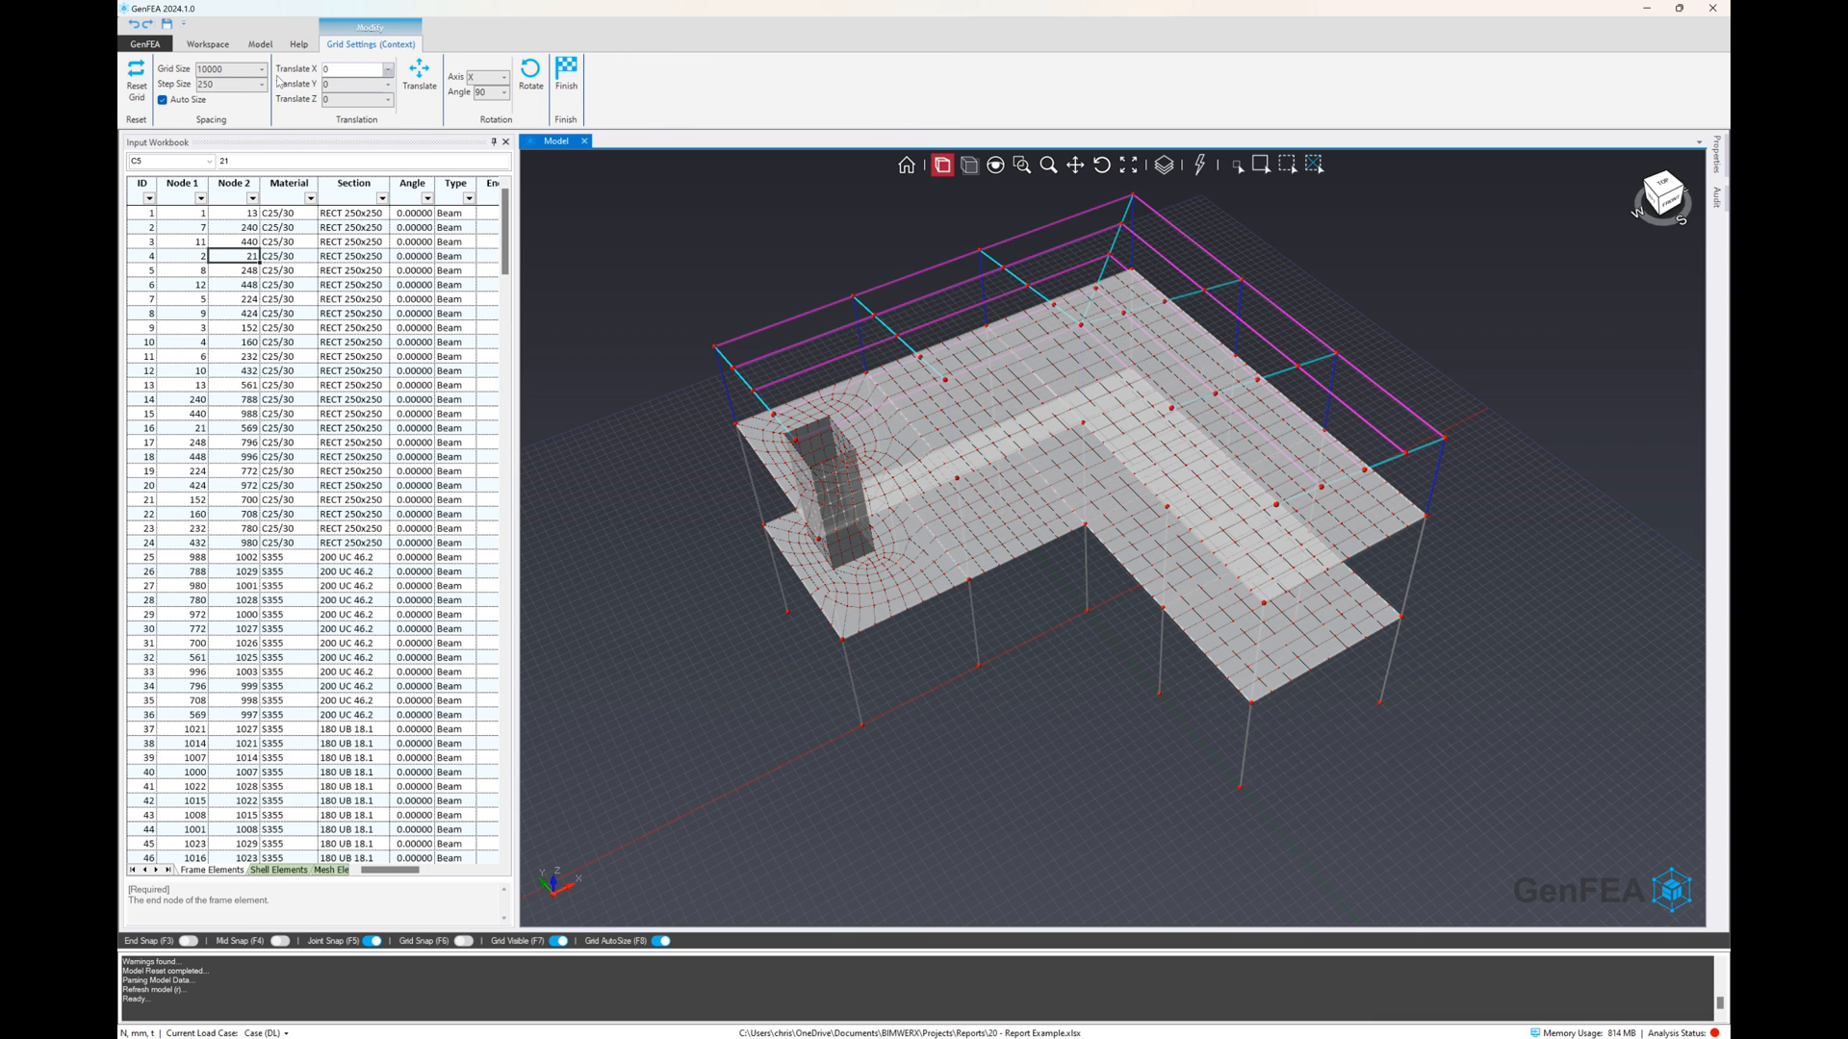
left_click(260, 69)
left_click(262, 85)
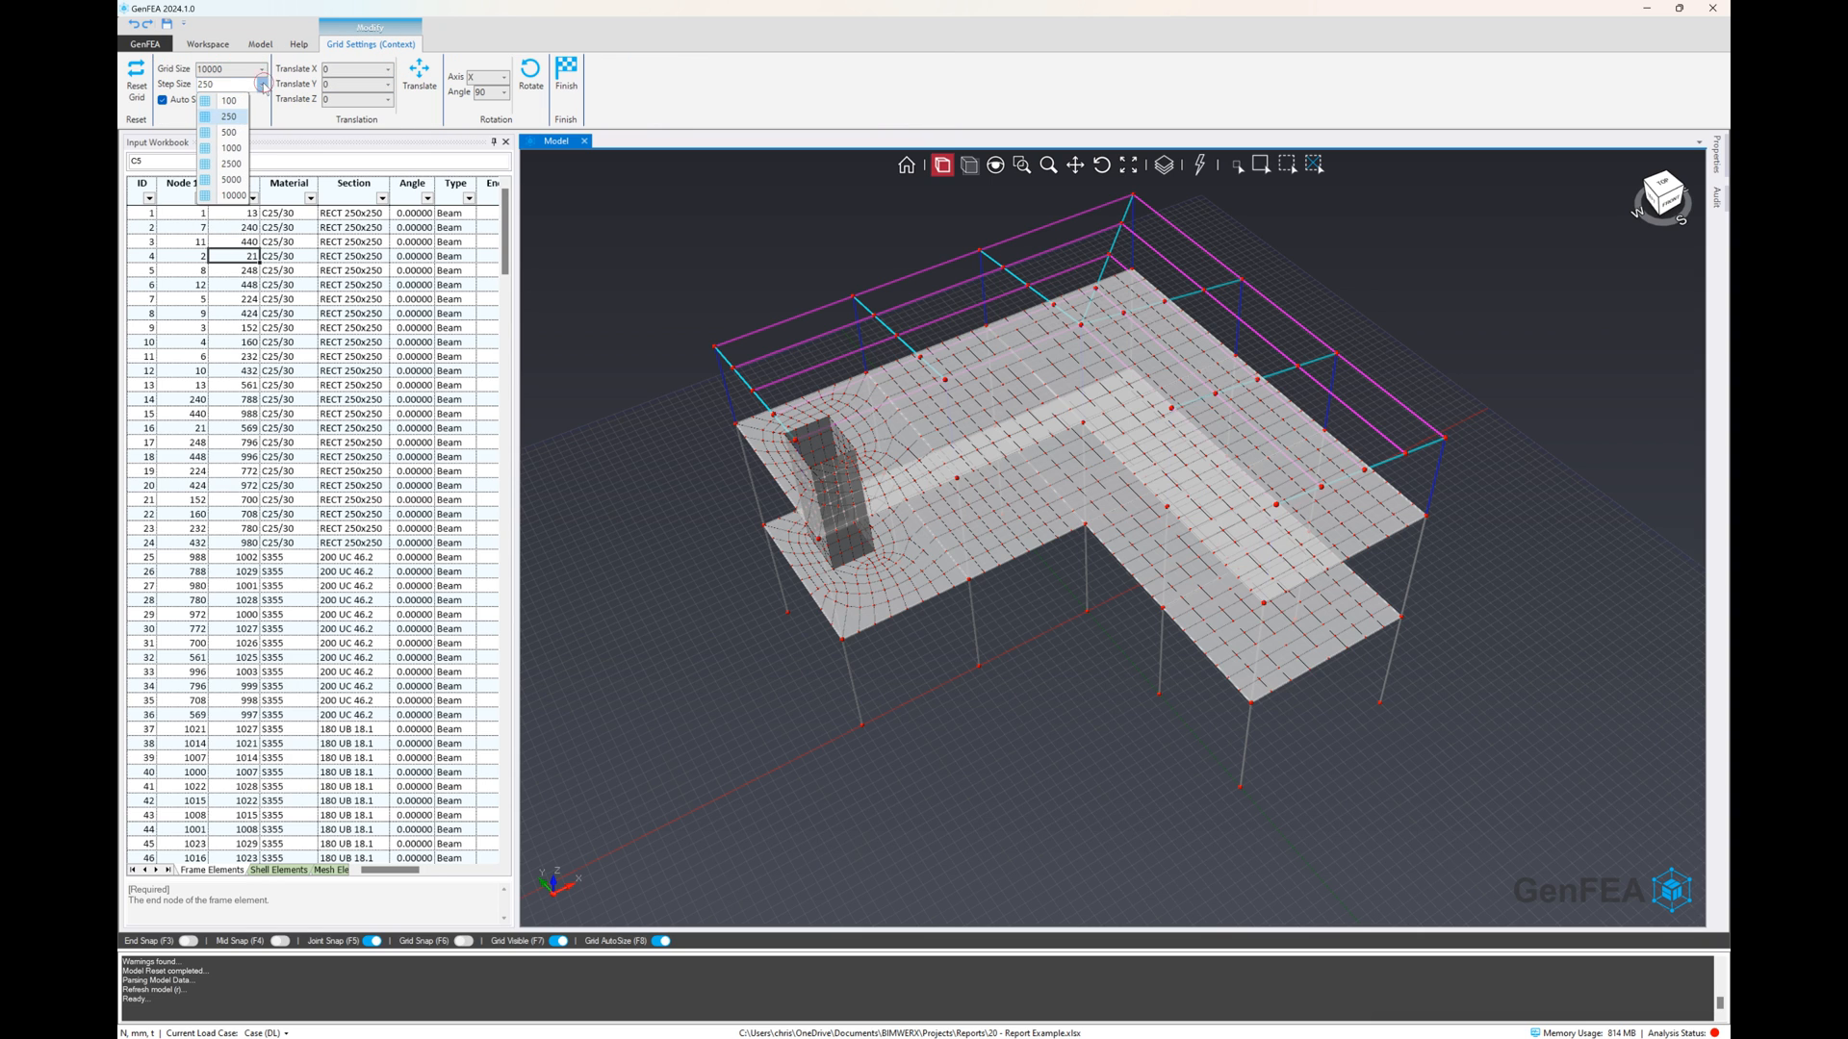
left_click(233, 149)
scroll(972, 688, "up", 3)
scroll(1035, 732, "down", 1)
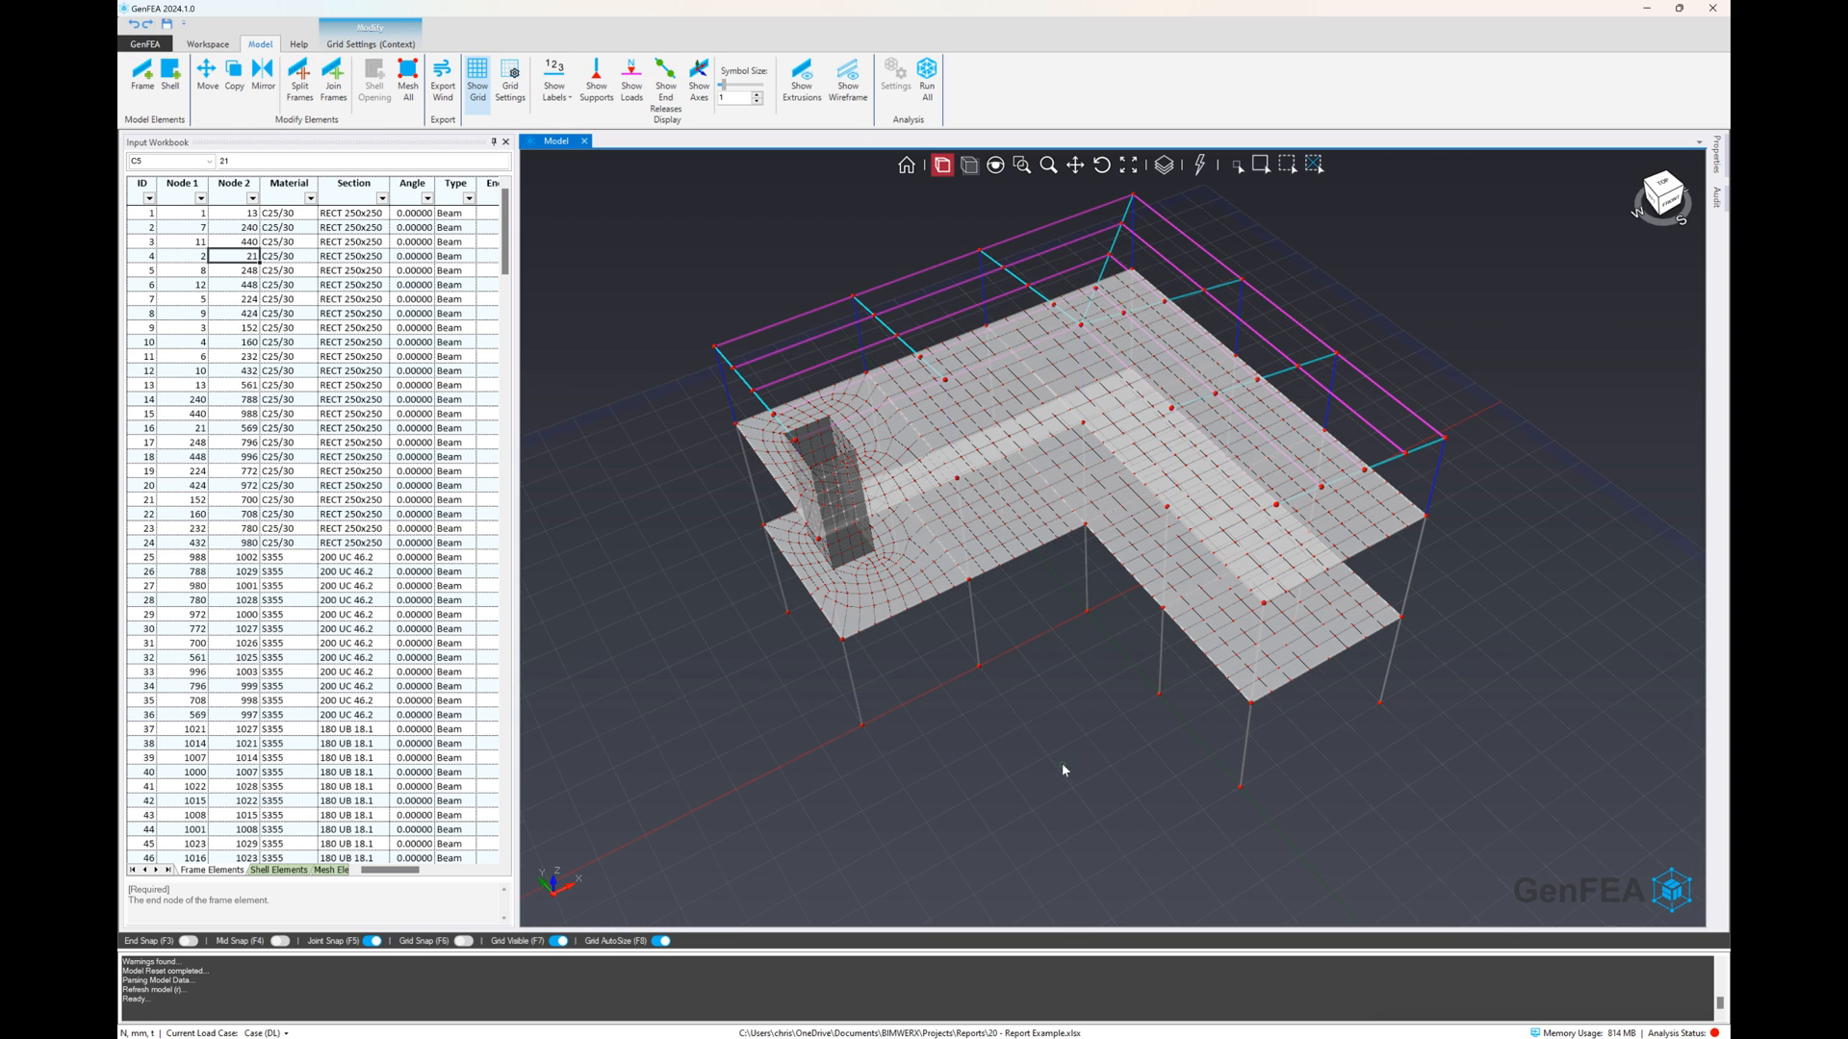
middle_click_drag(1062, 765, 1053, 734)
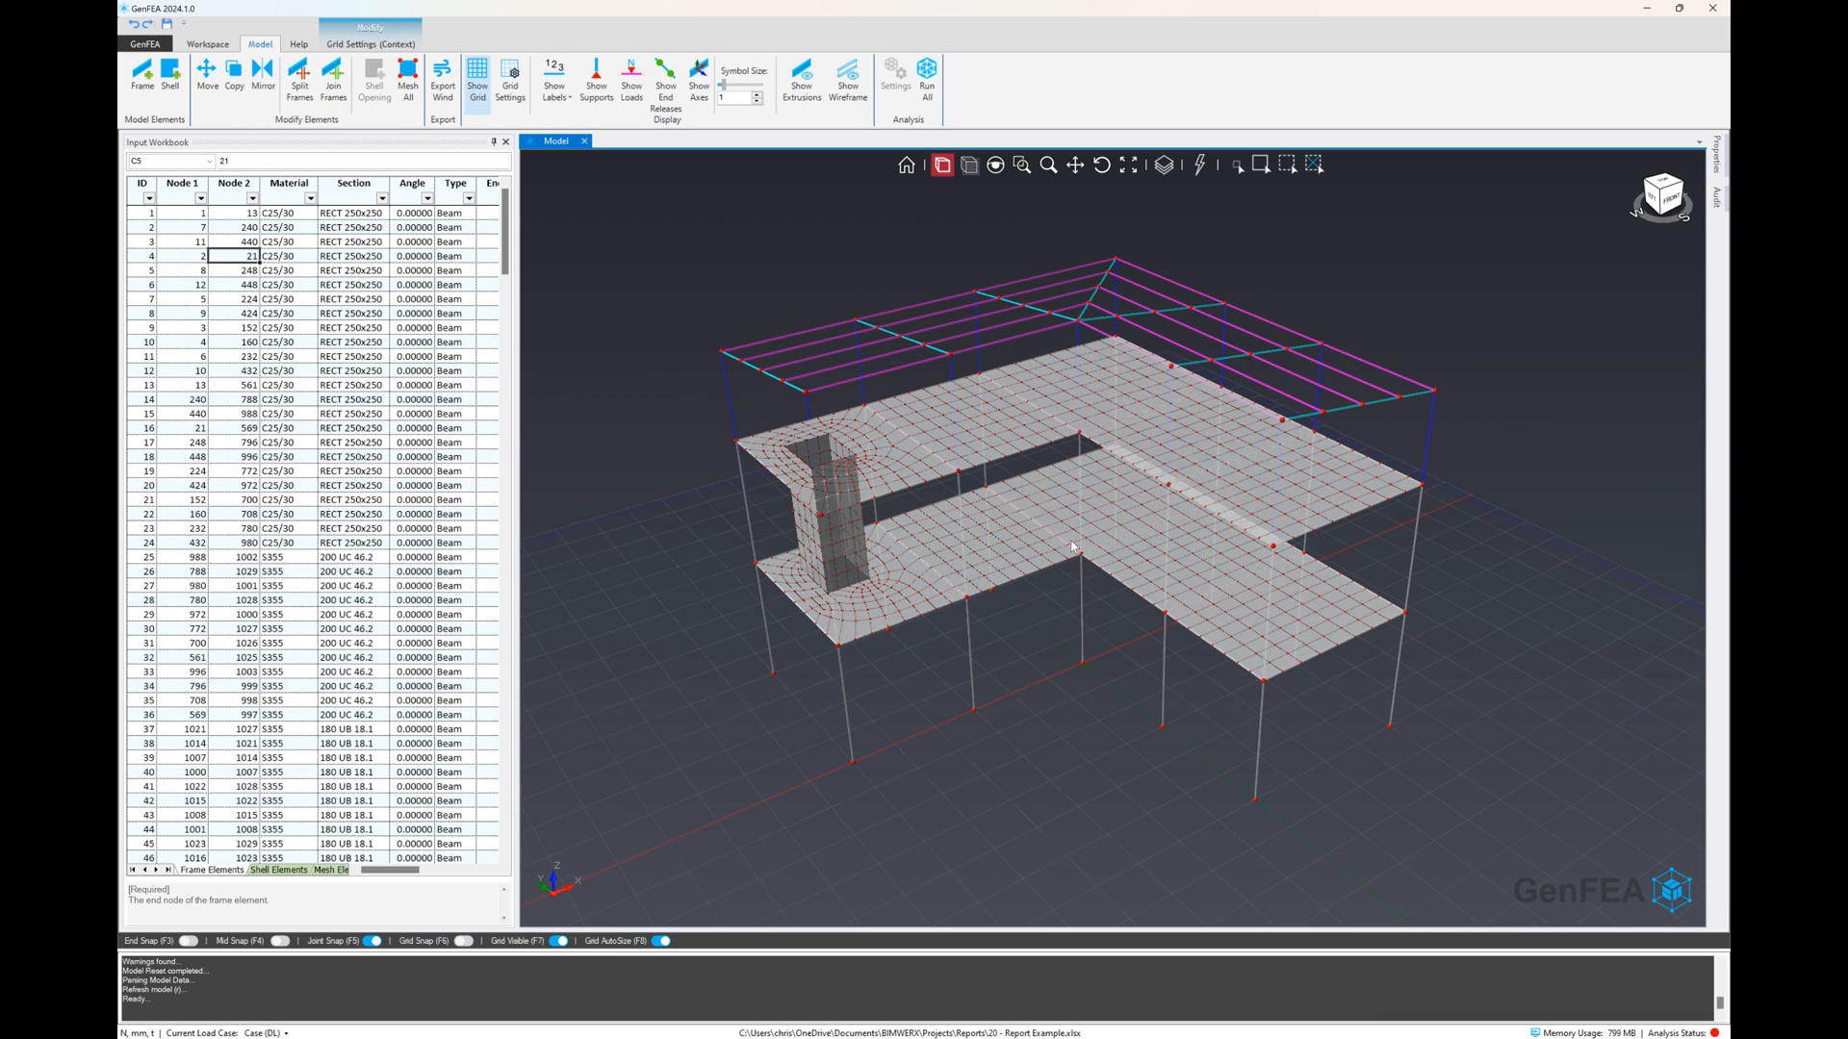
Start remeshing all shells in the model and clear the existing mesh
scroll(1039, 505, "up", 2)
scroll(604, 198, "up", 1)
scroll(500, 106, "down", 1)
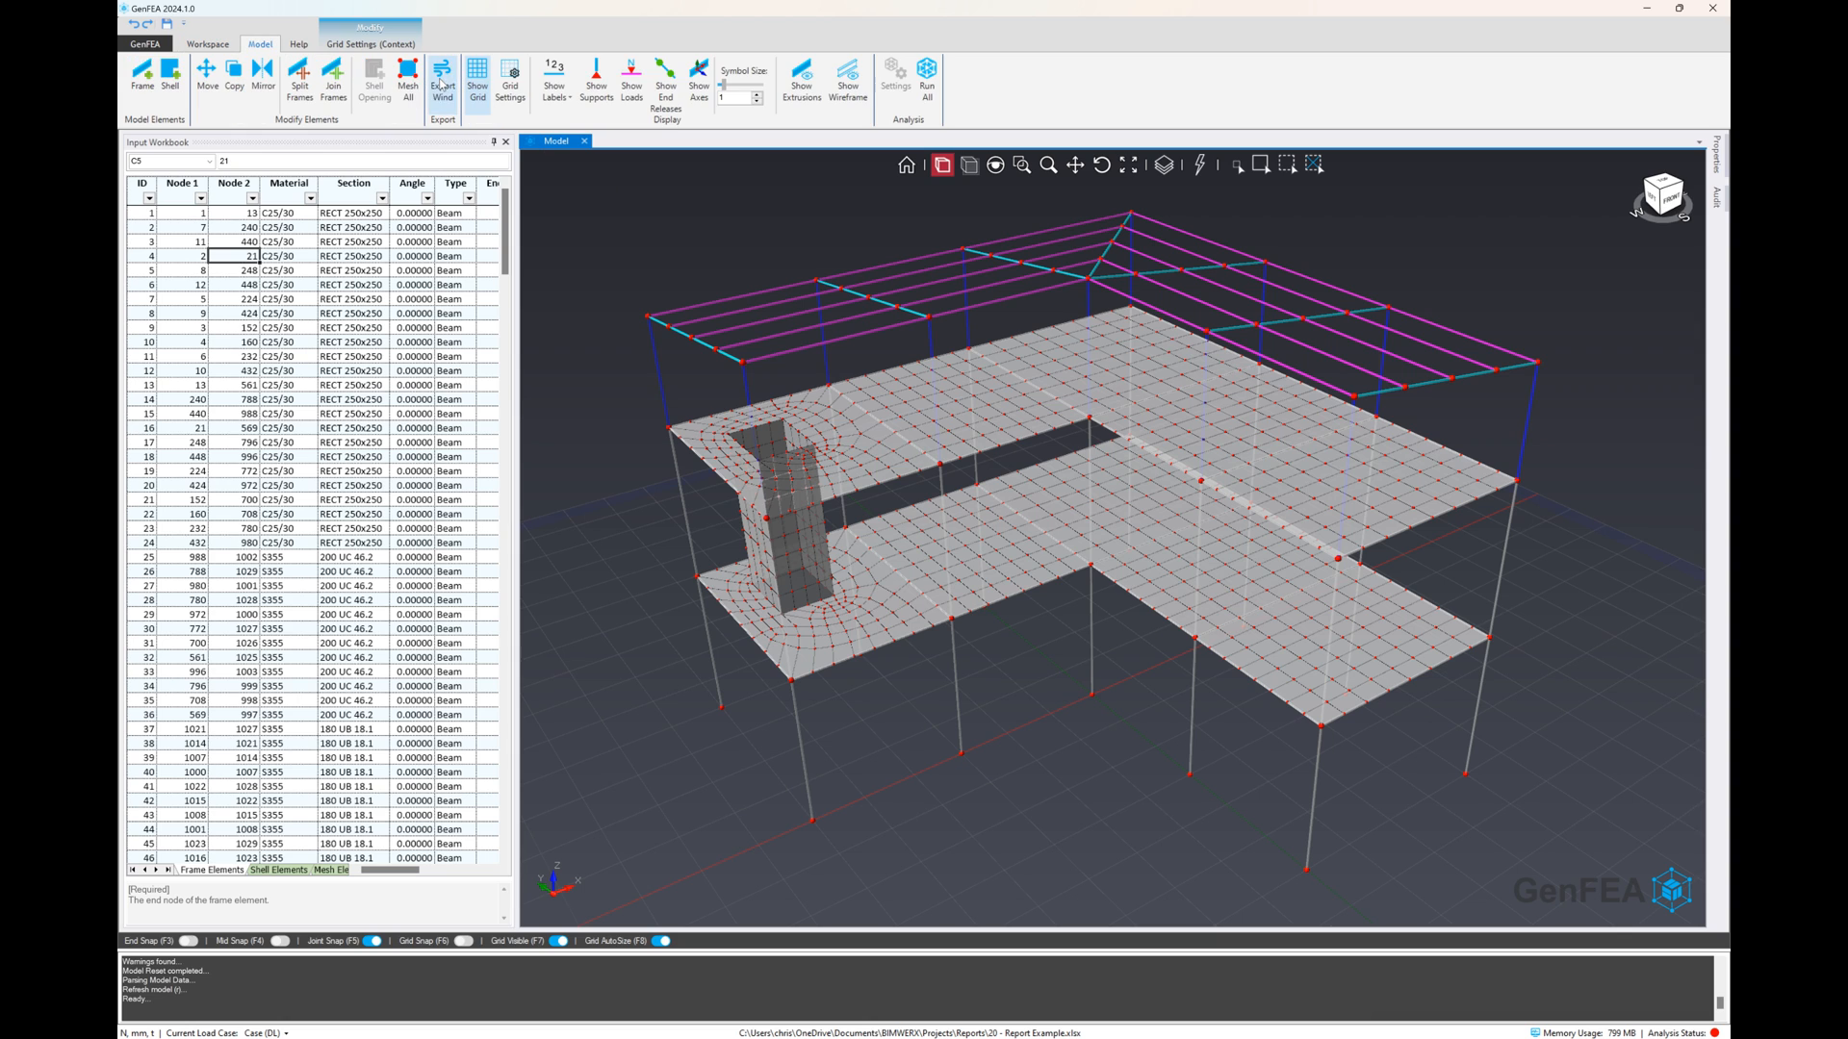
left_click(405, 92)
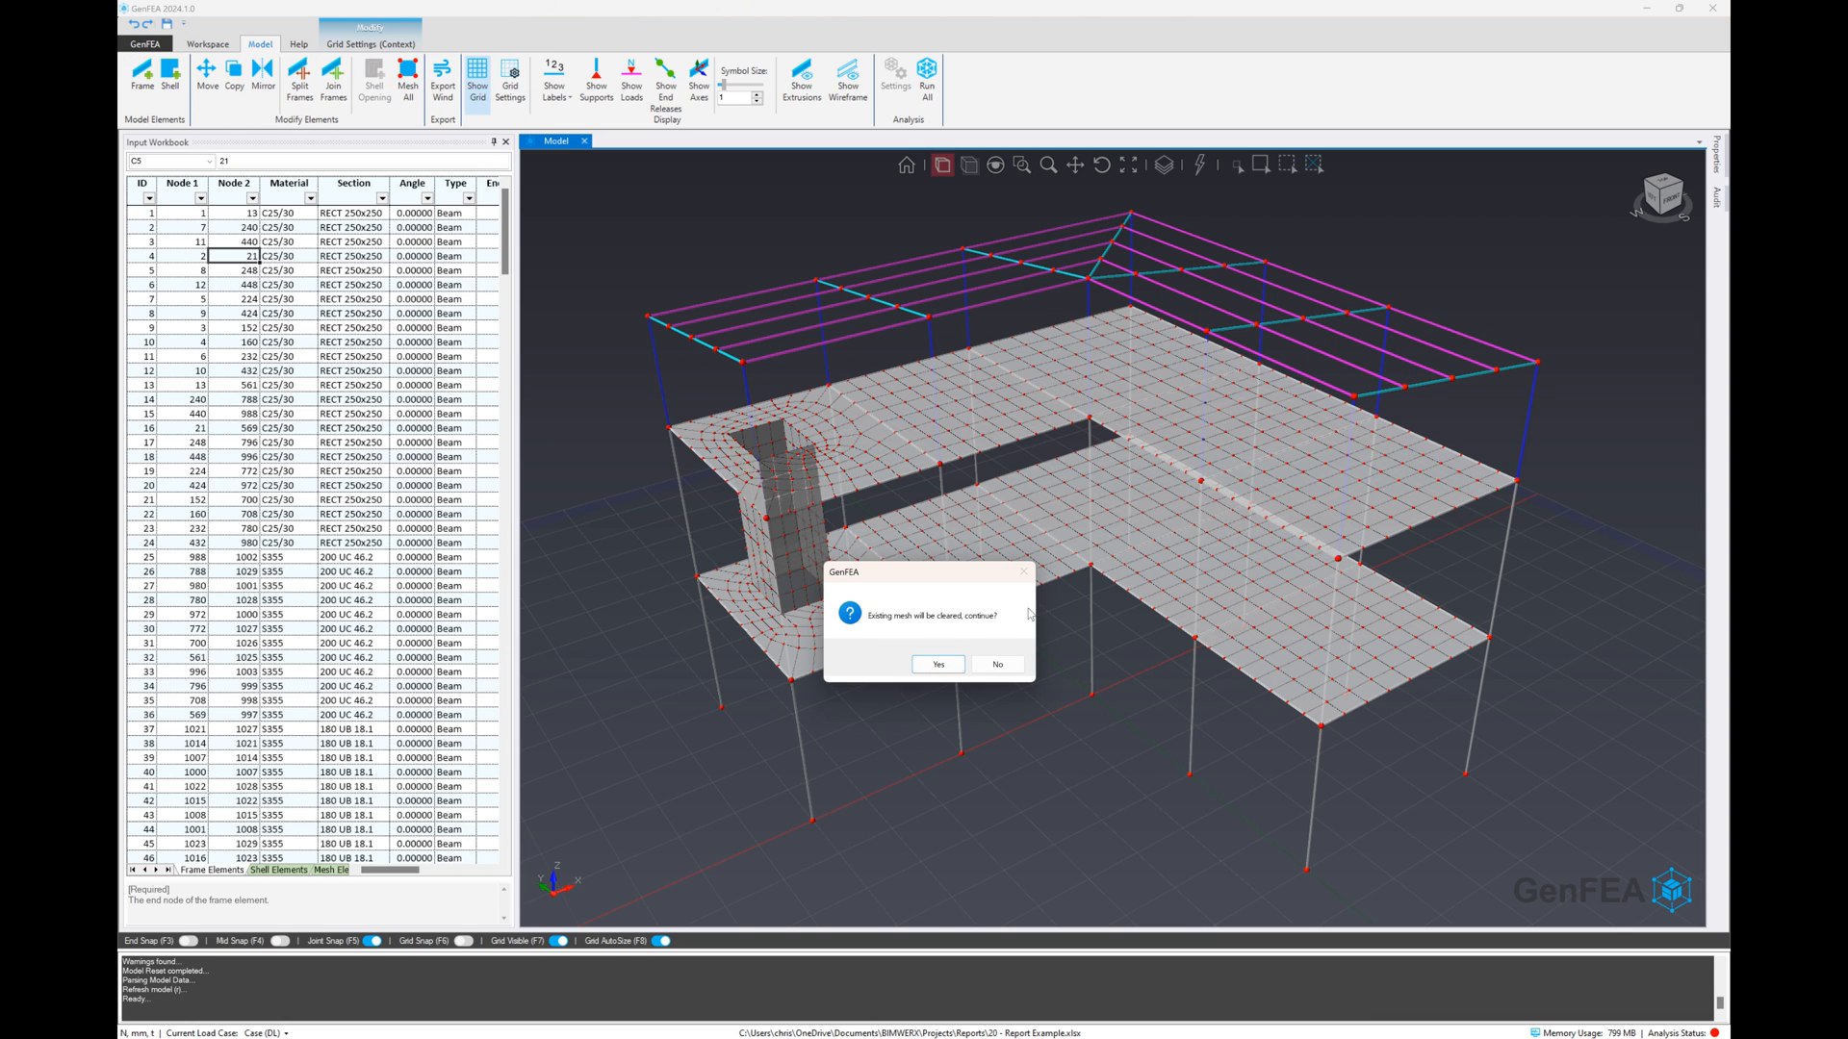
left_click(938, 664)
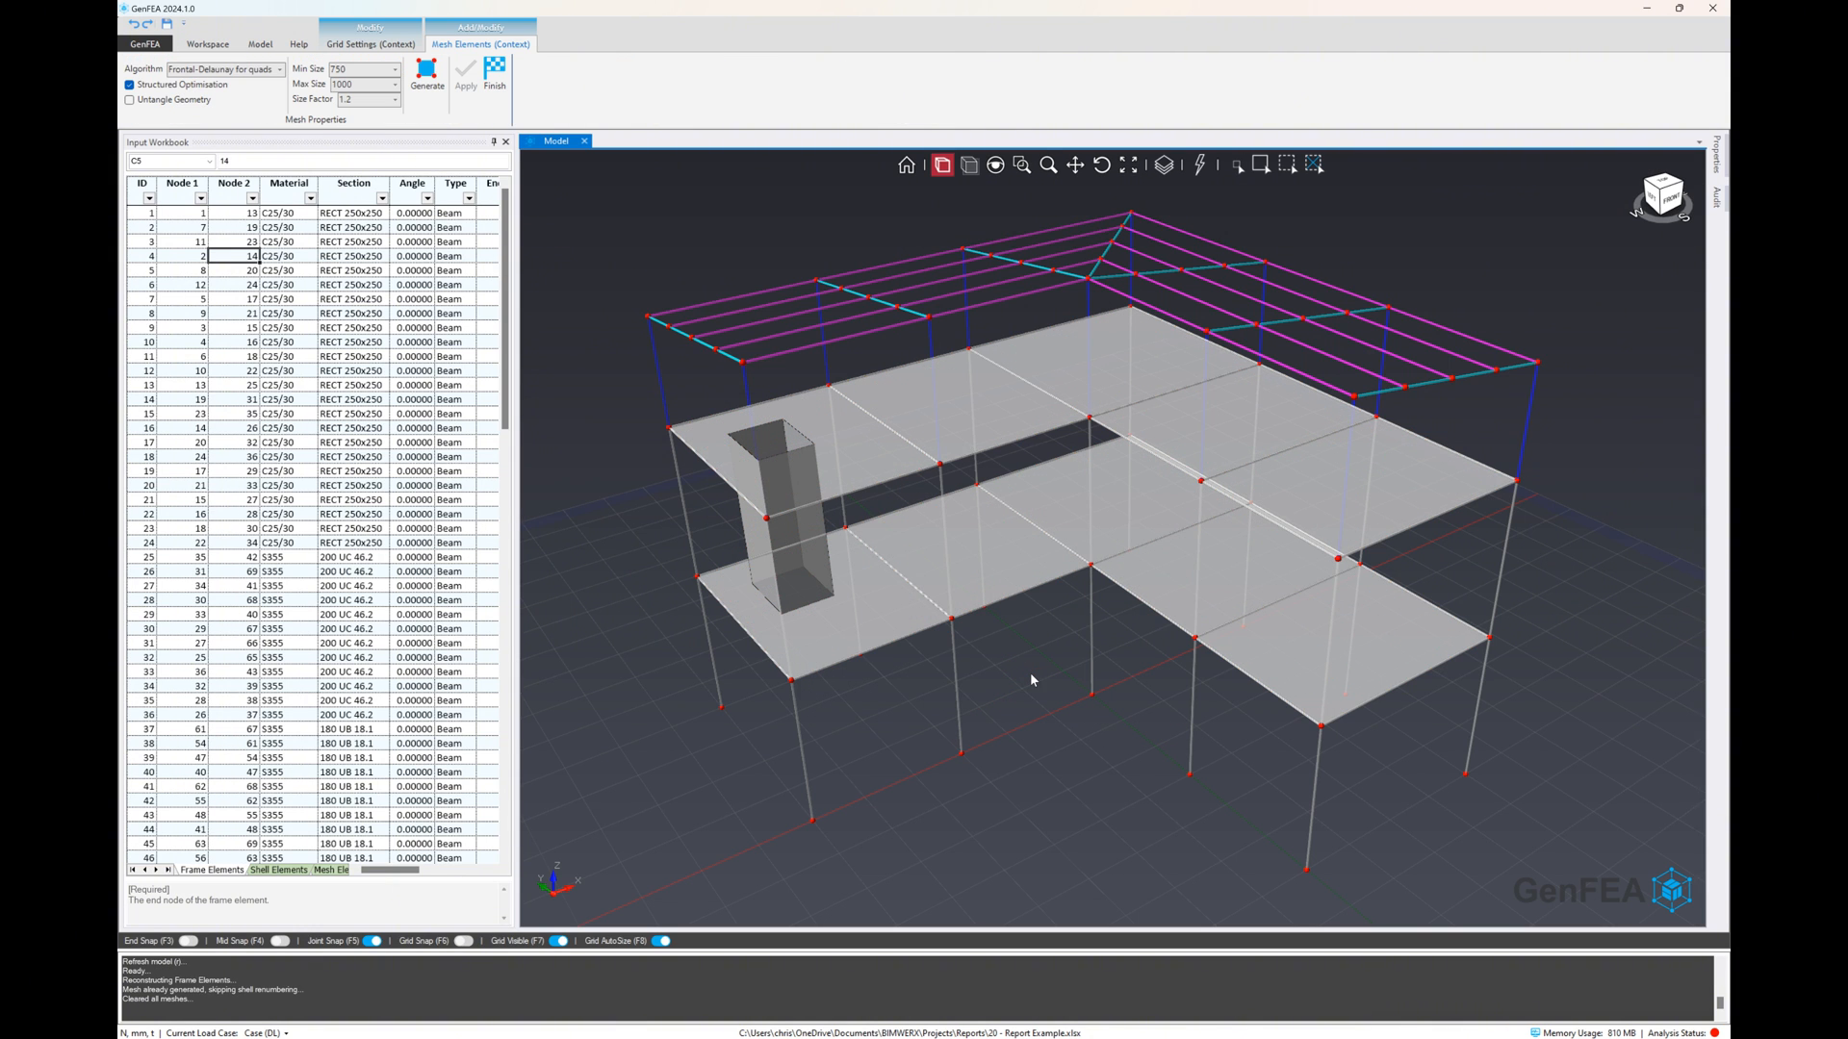
Set both the minimum and maximum mesh size to 500 mm and generate a mesh preview
left_click(395, 70)
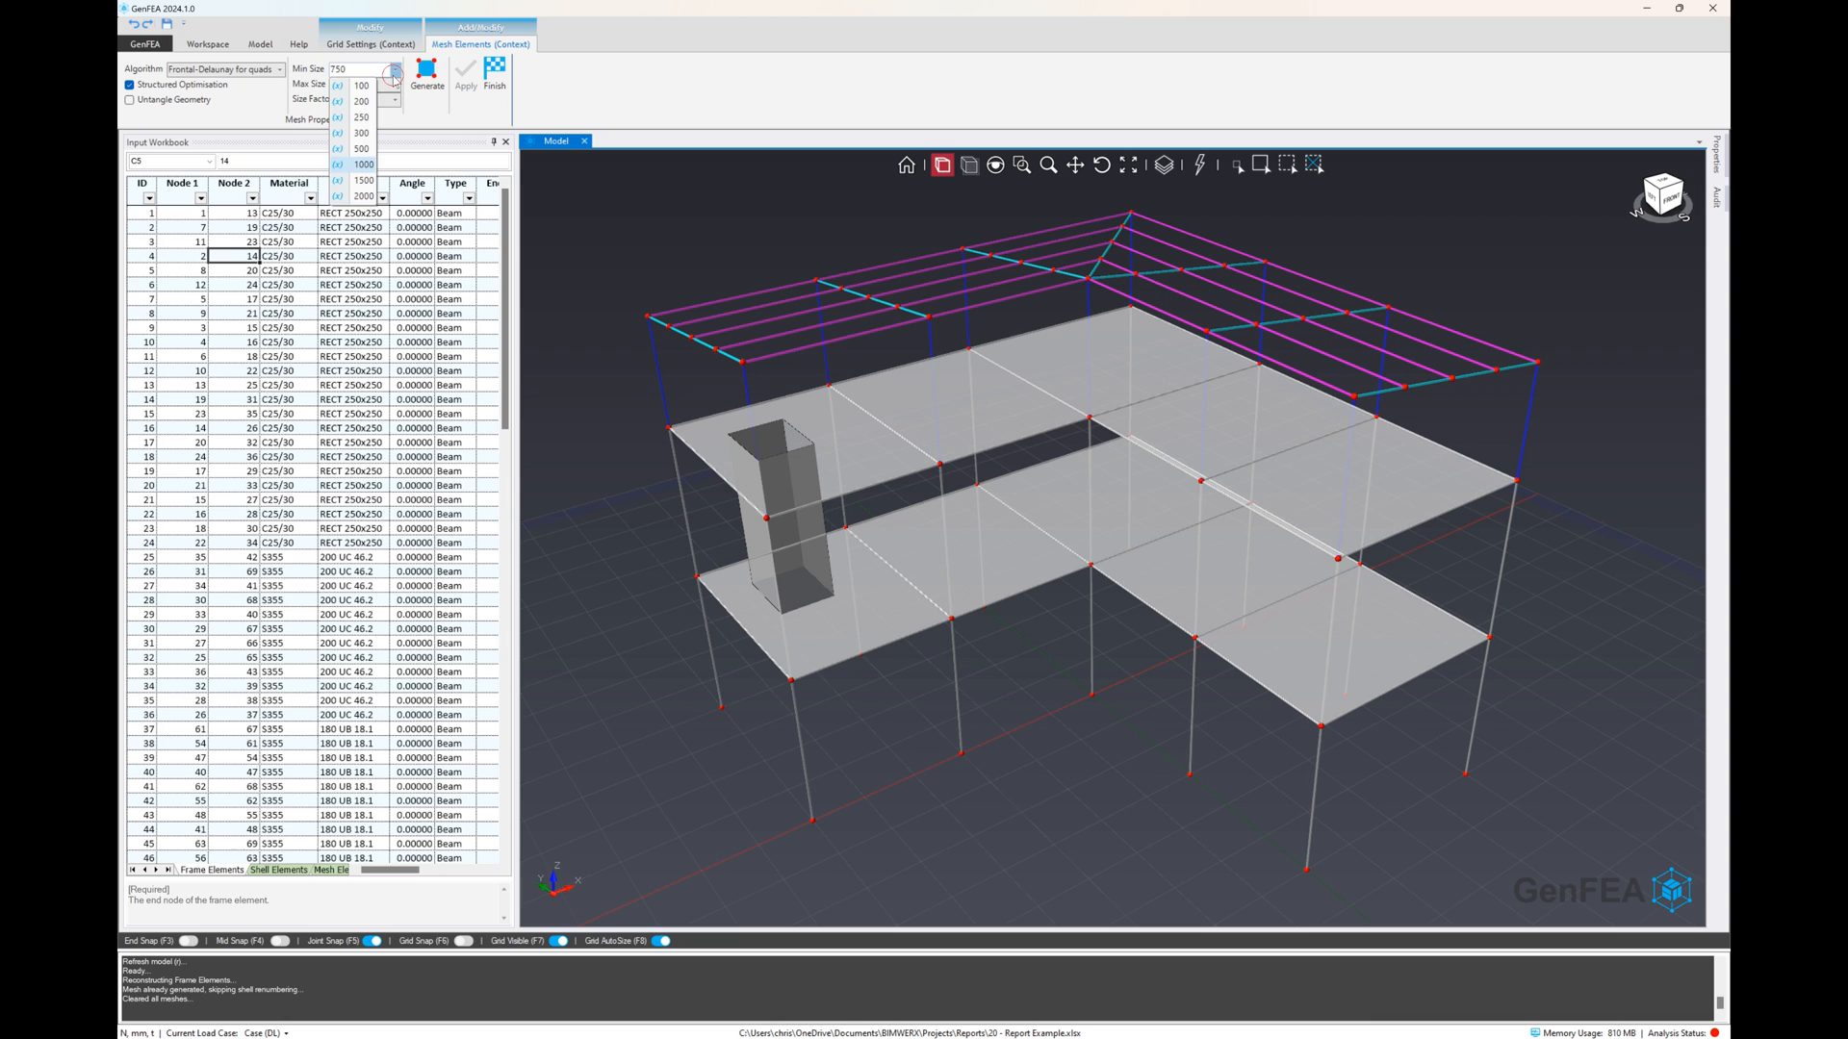
left_click(359, 149)
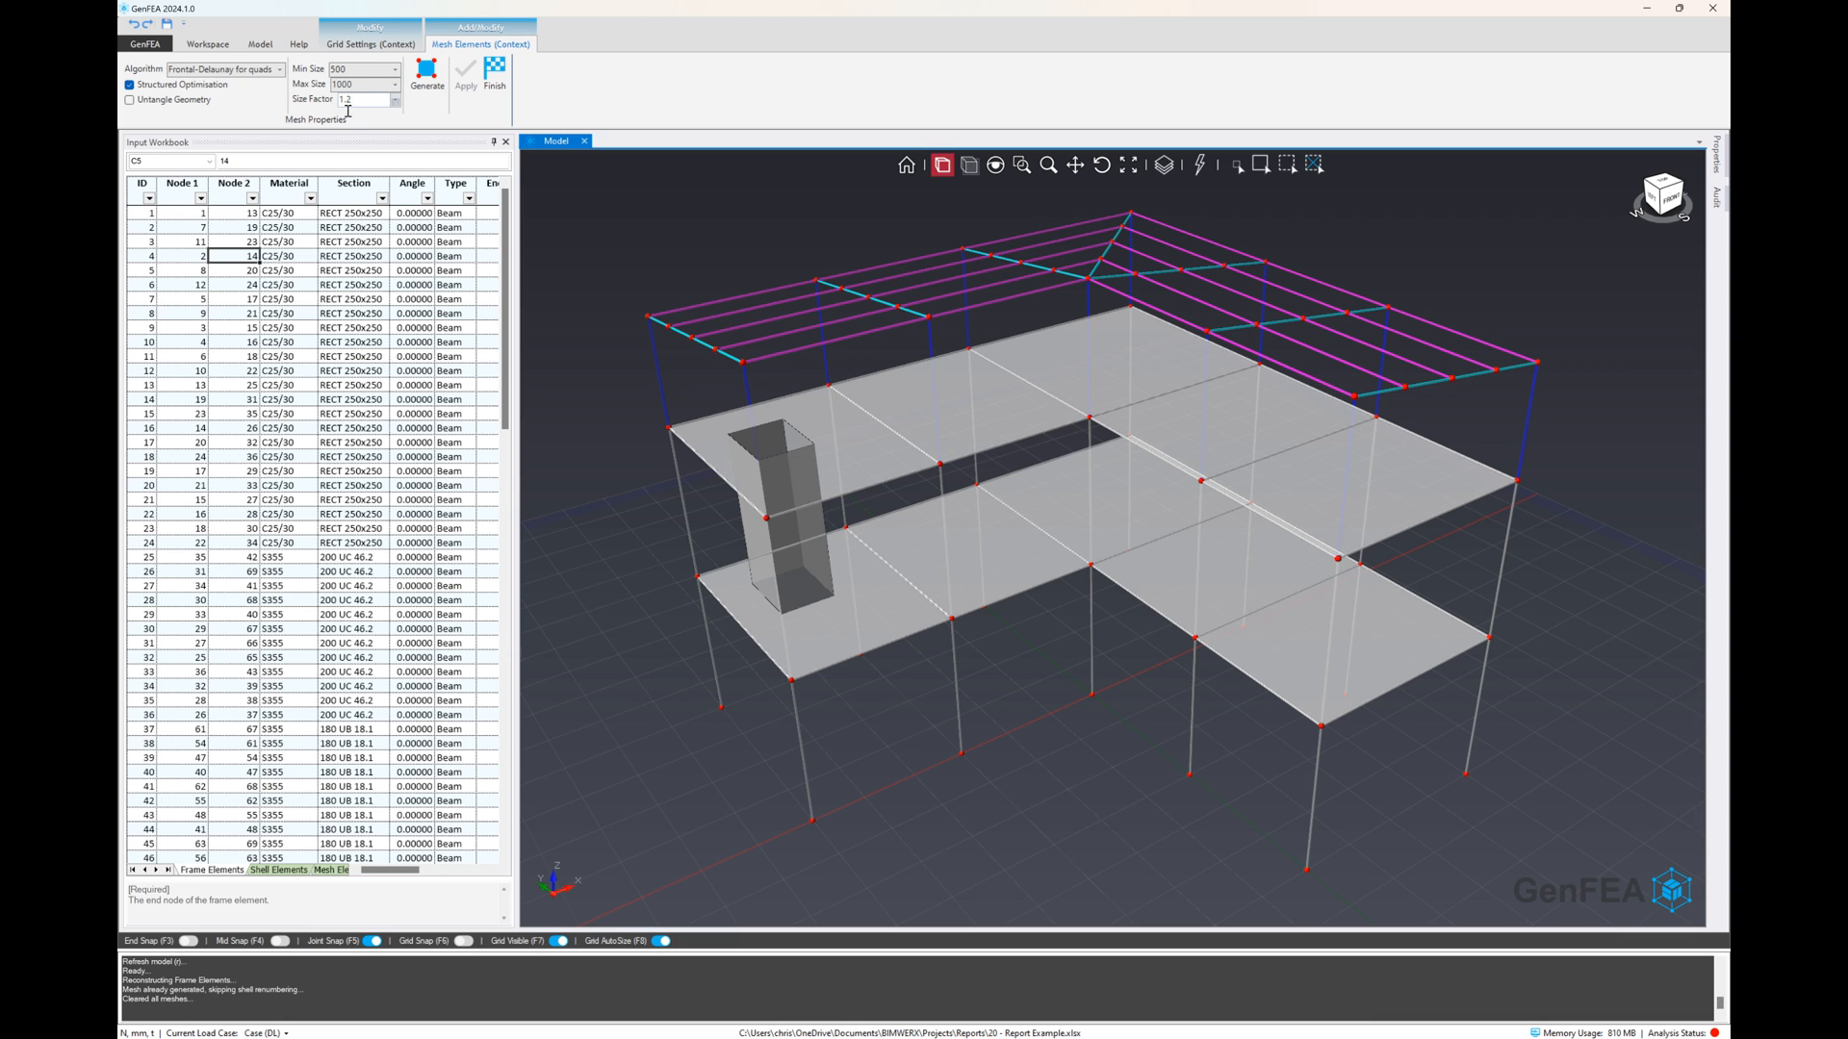
left_click(394, 85)
left_click(363, 163)
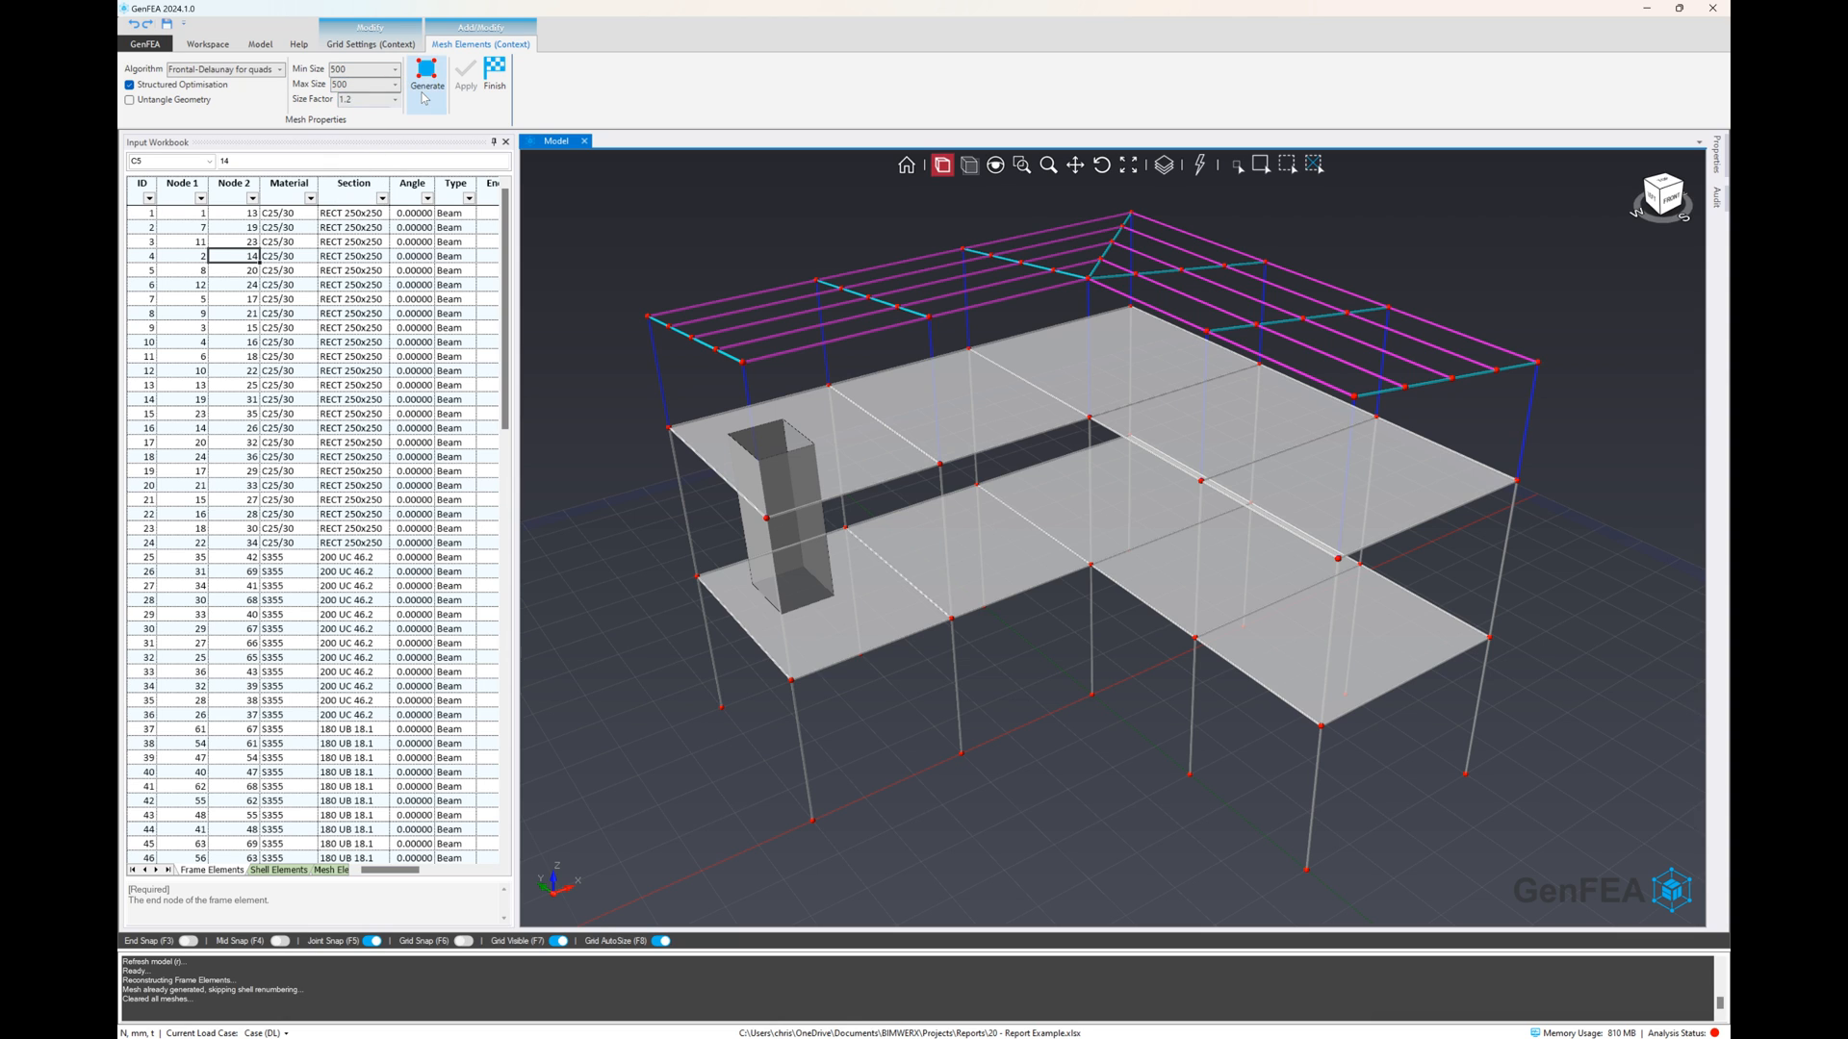
left_click(426, 72)
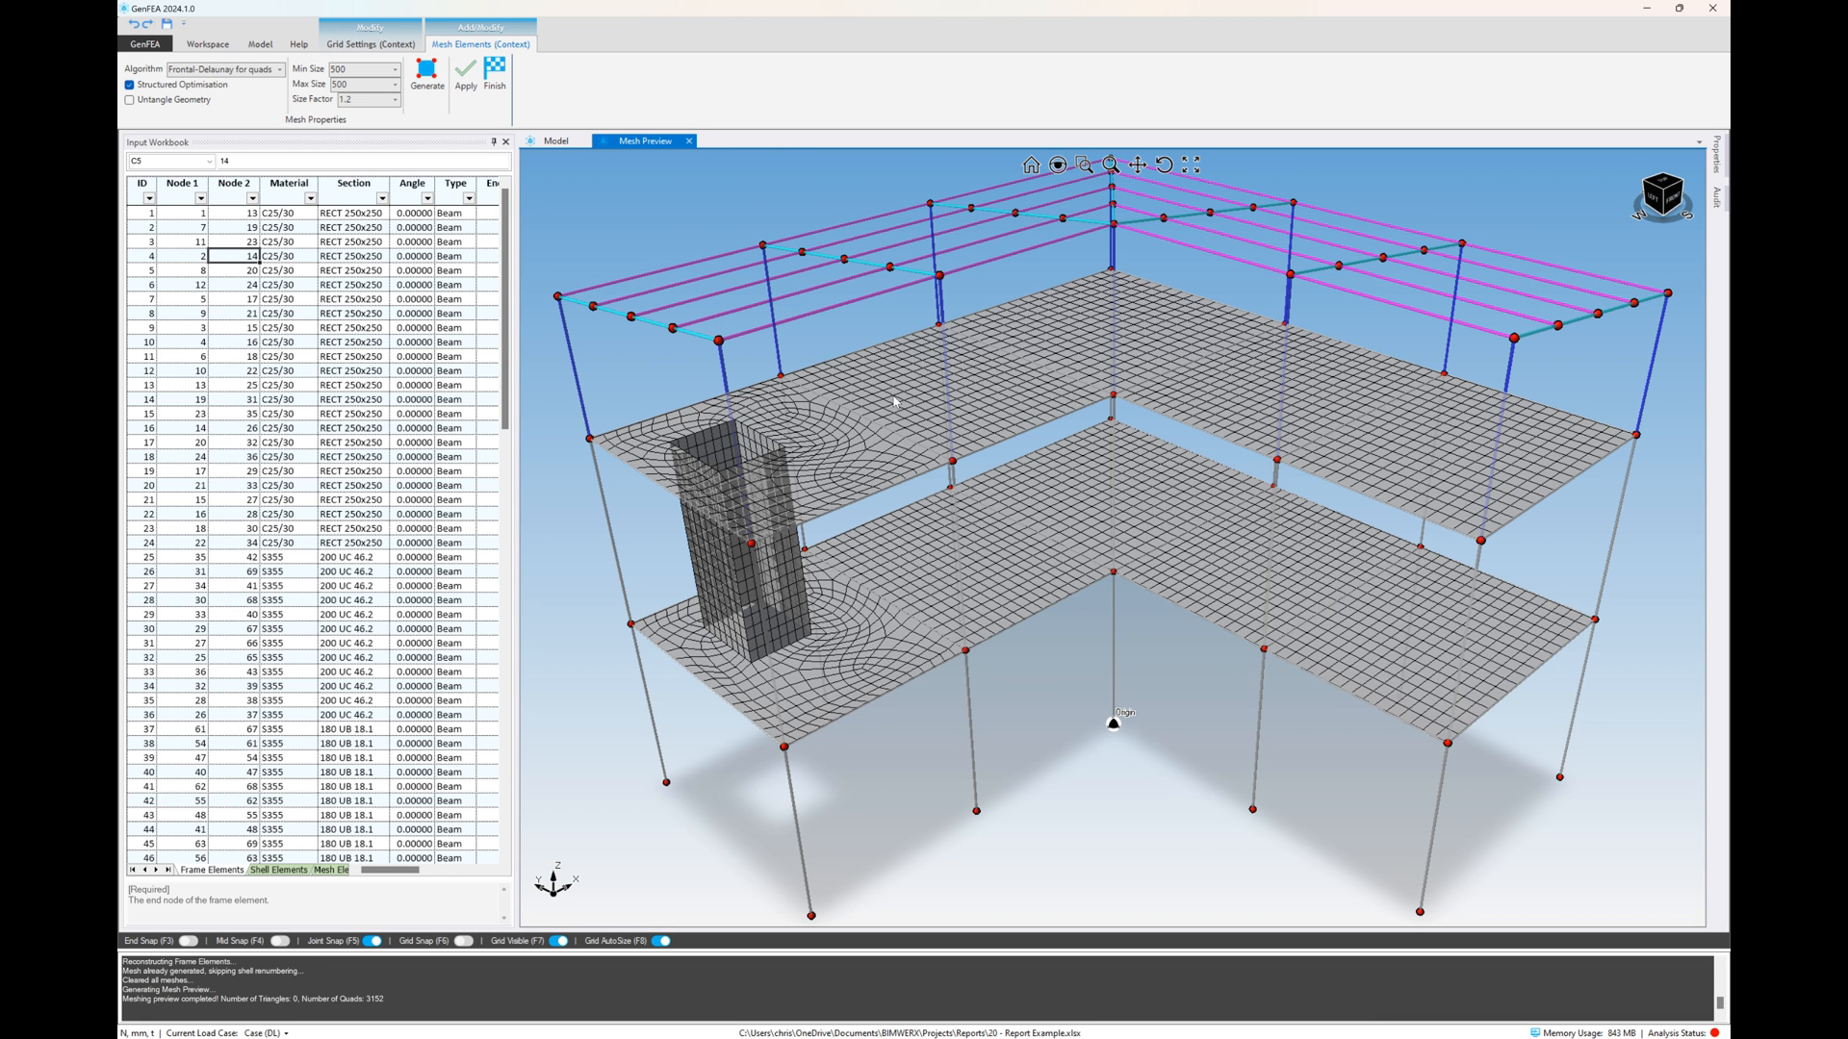
Check the previewed mesh around the shaft and apply it to the model
scroll(999, 548, "down", 2)
mouse_move(808, 496)
middle_mouse_down()
mouse_move(817, 458)
mouse_move(838, 481)
middle_mouse_up()
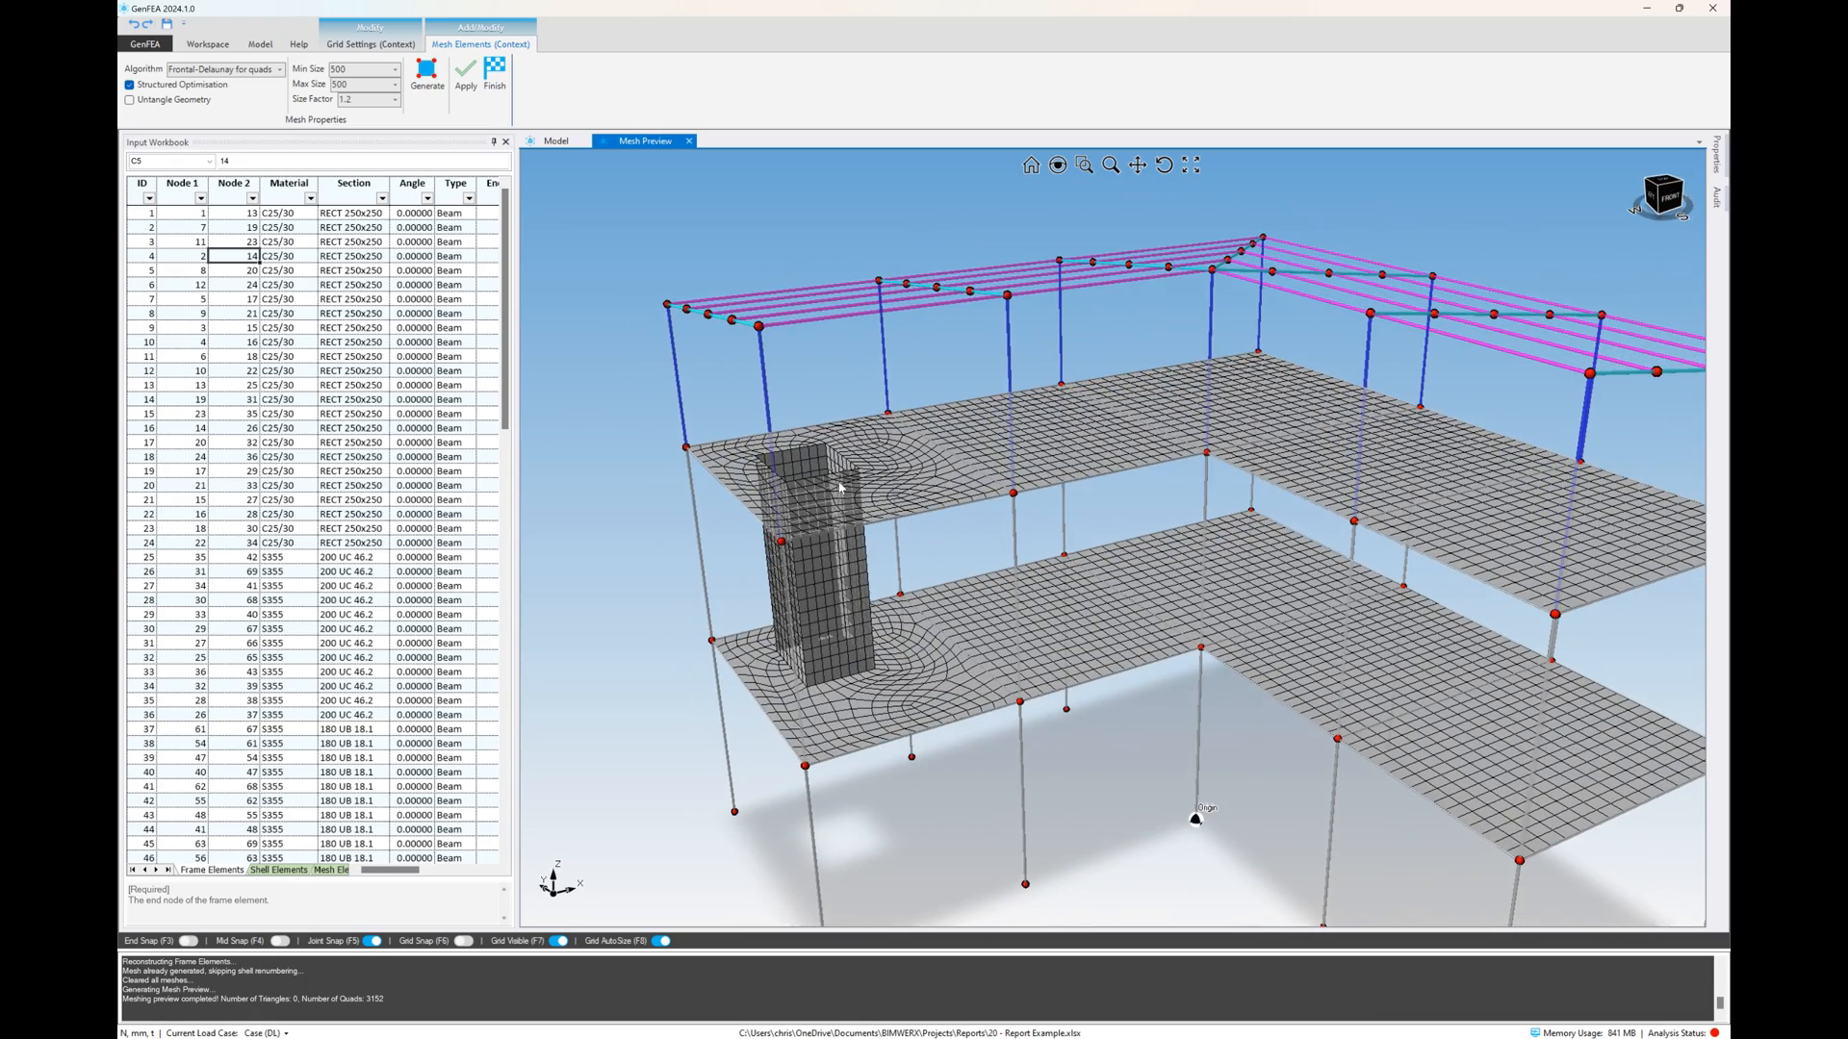
left_click(465, 75)
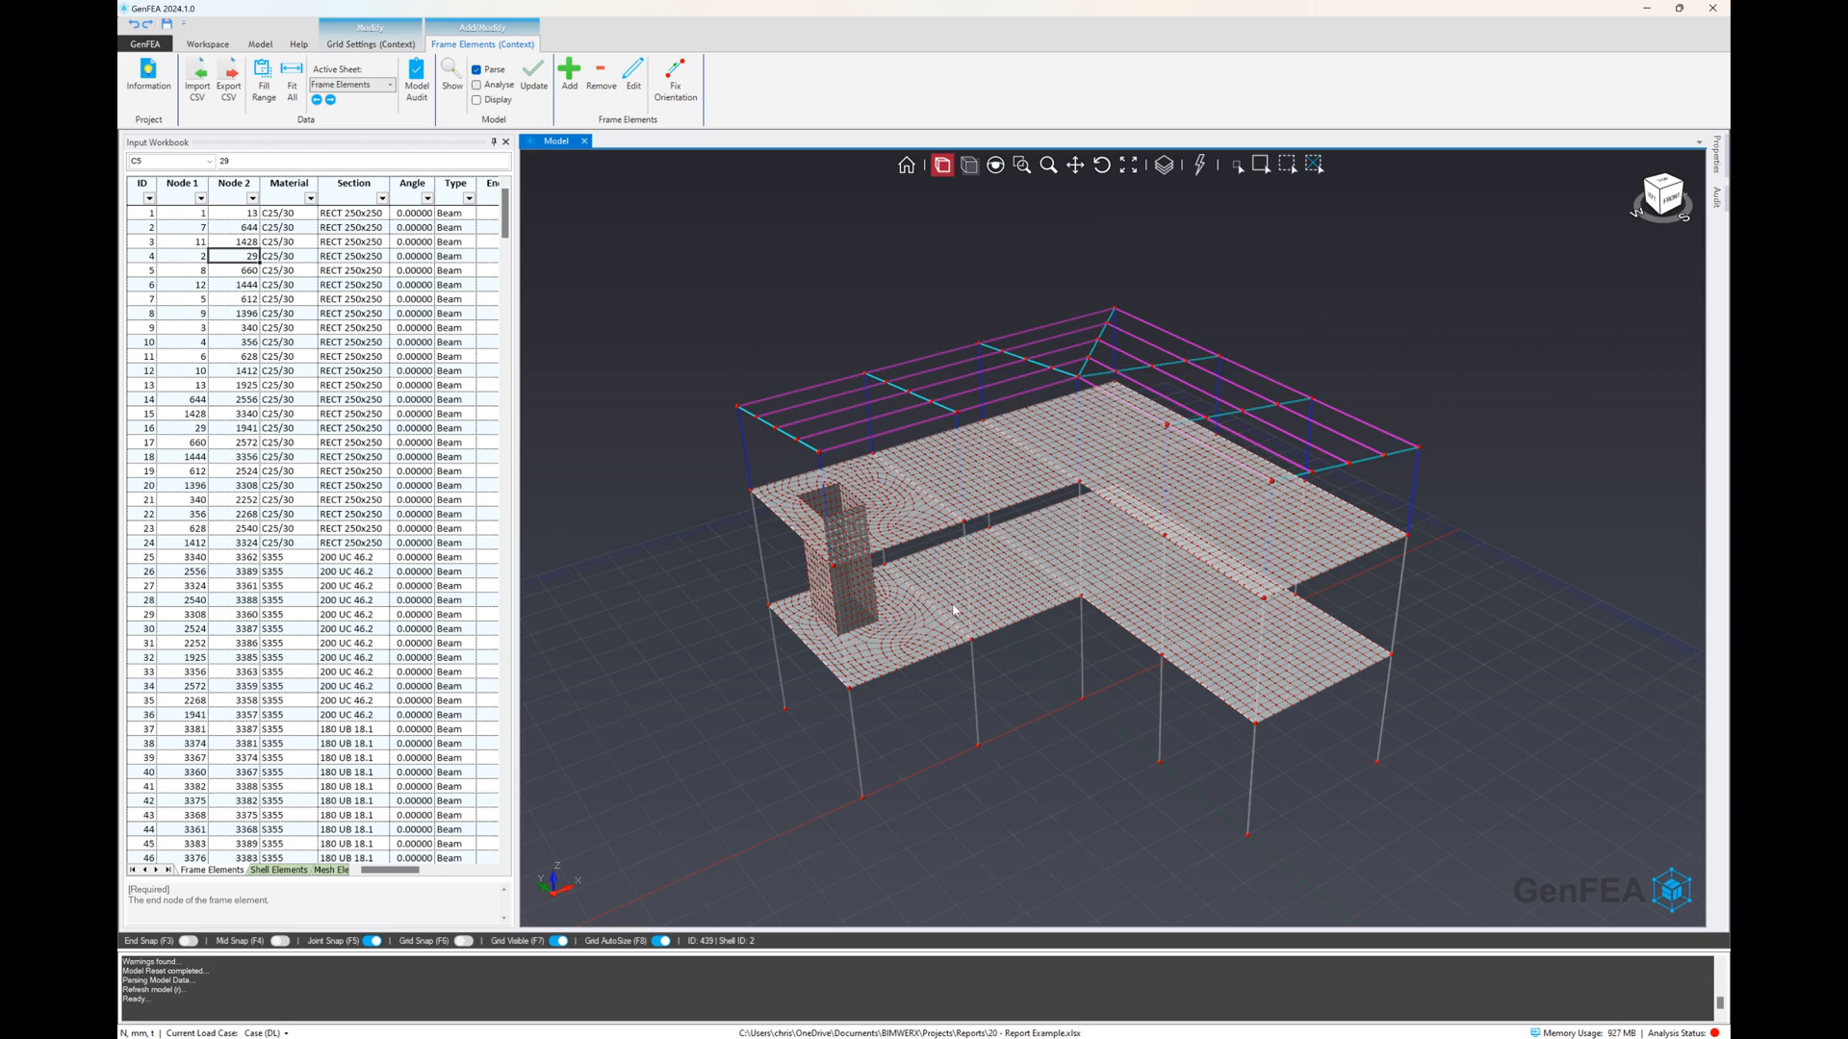
scroll(953, 605, "up", 3)
mouse_move(1060, 726)
middle_mouse_down()
mouse_move(1043, 695)
mouse_move(1052, 713)
middle_mouse_up()
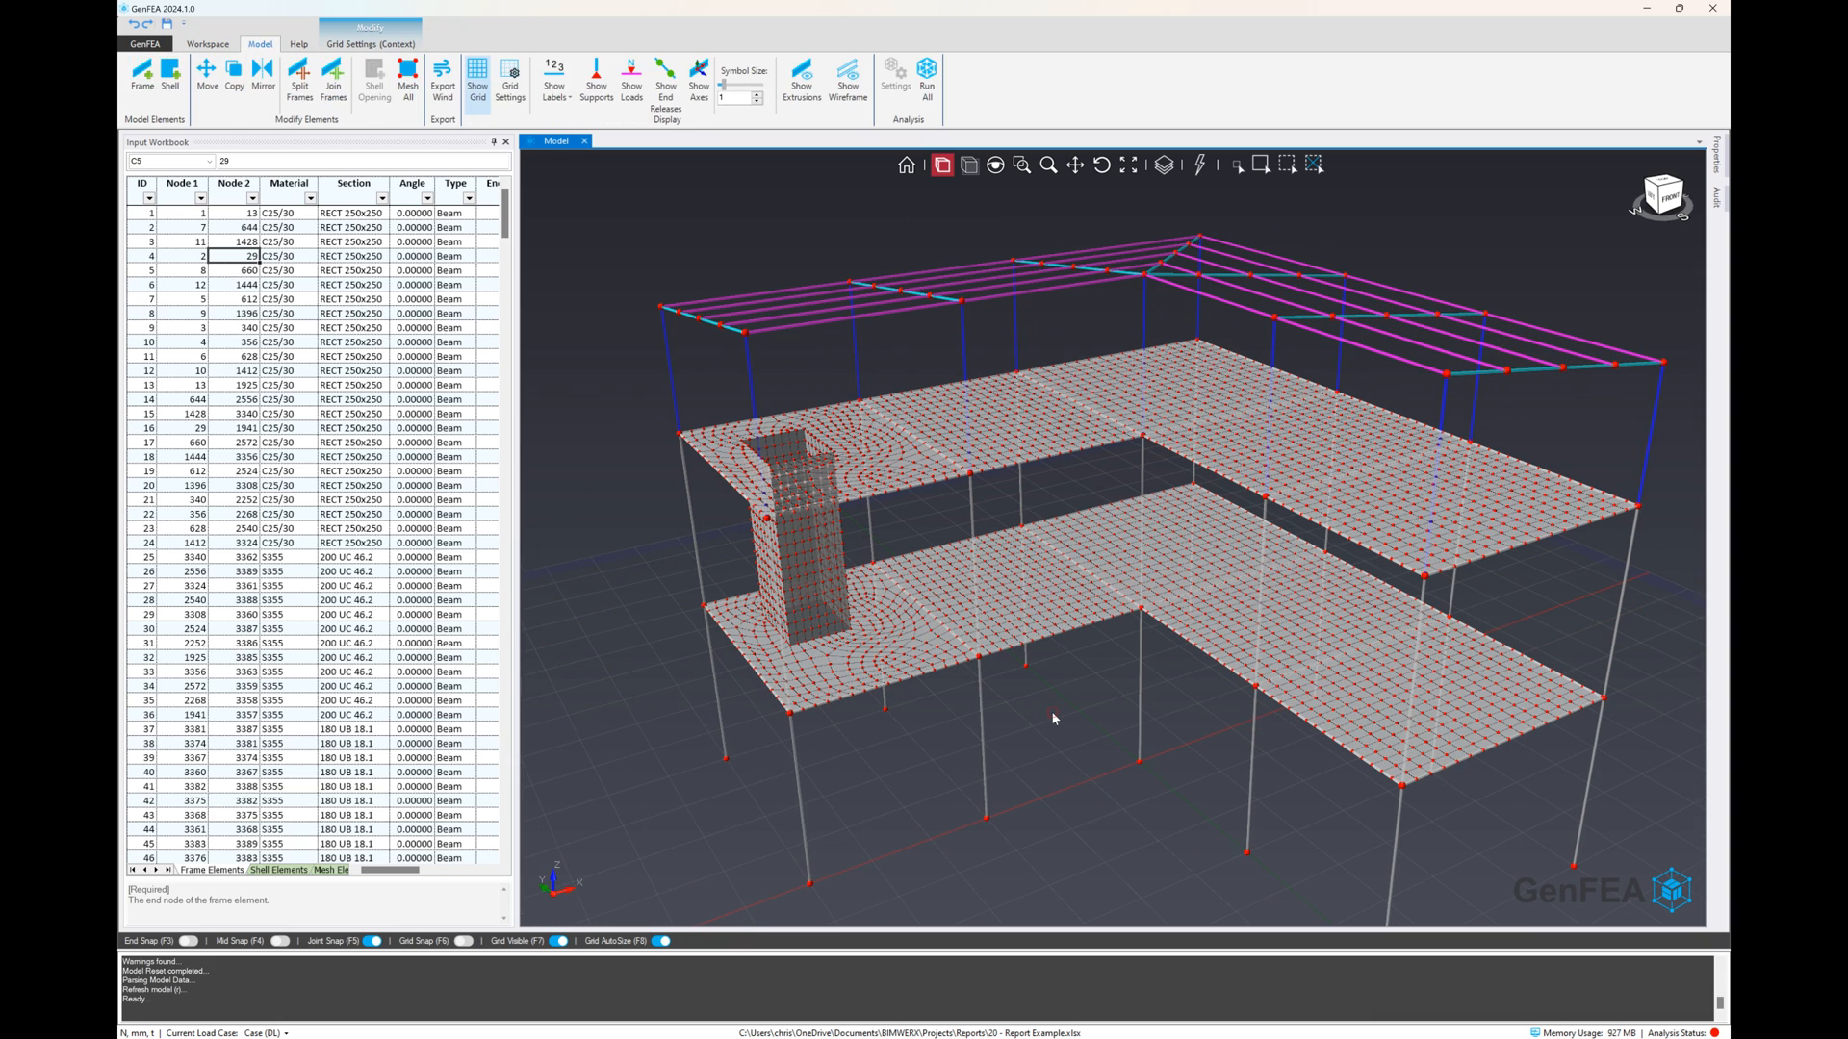
Run the structural analysis of the remeshed building model
right_click(1052, 713)
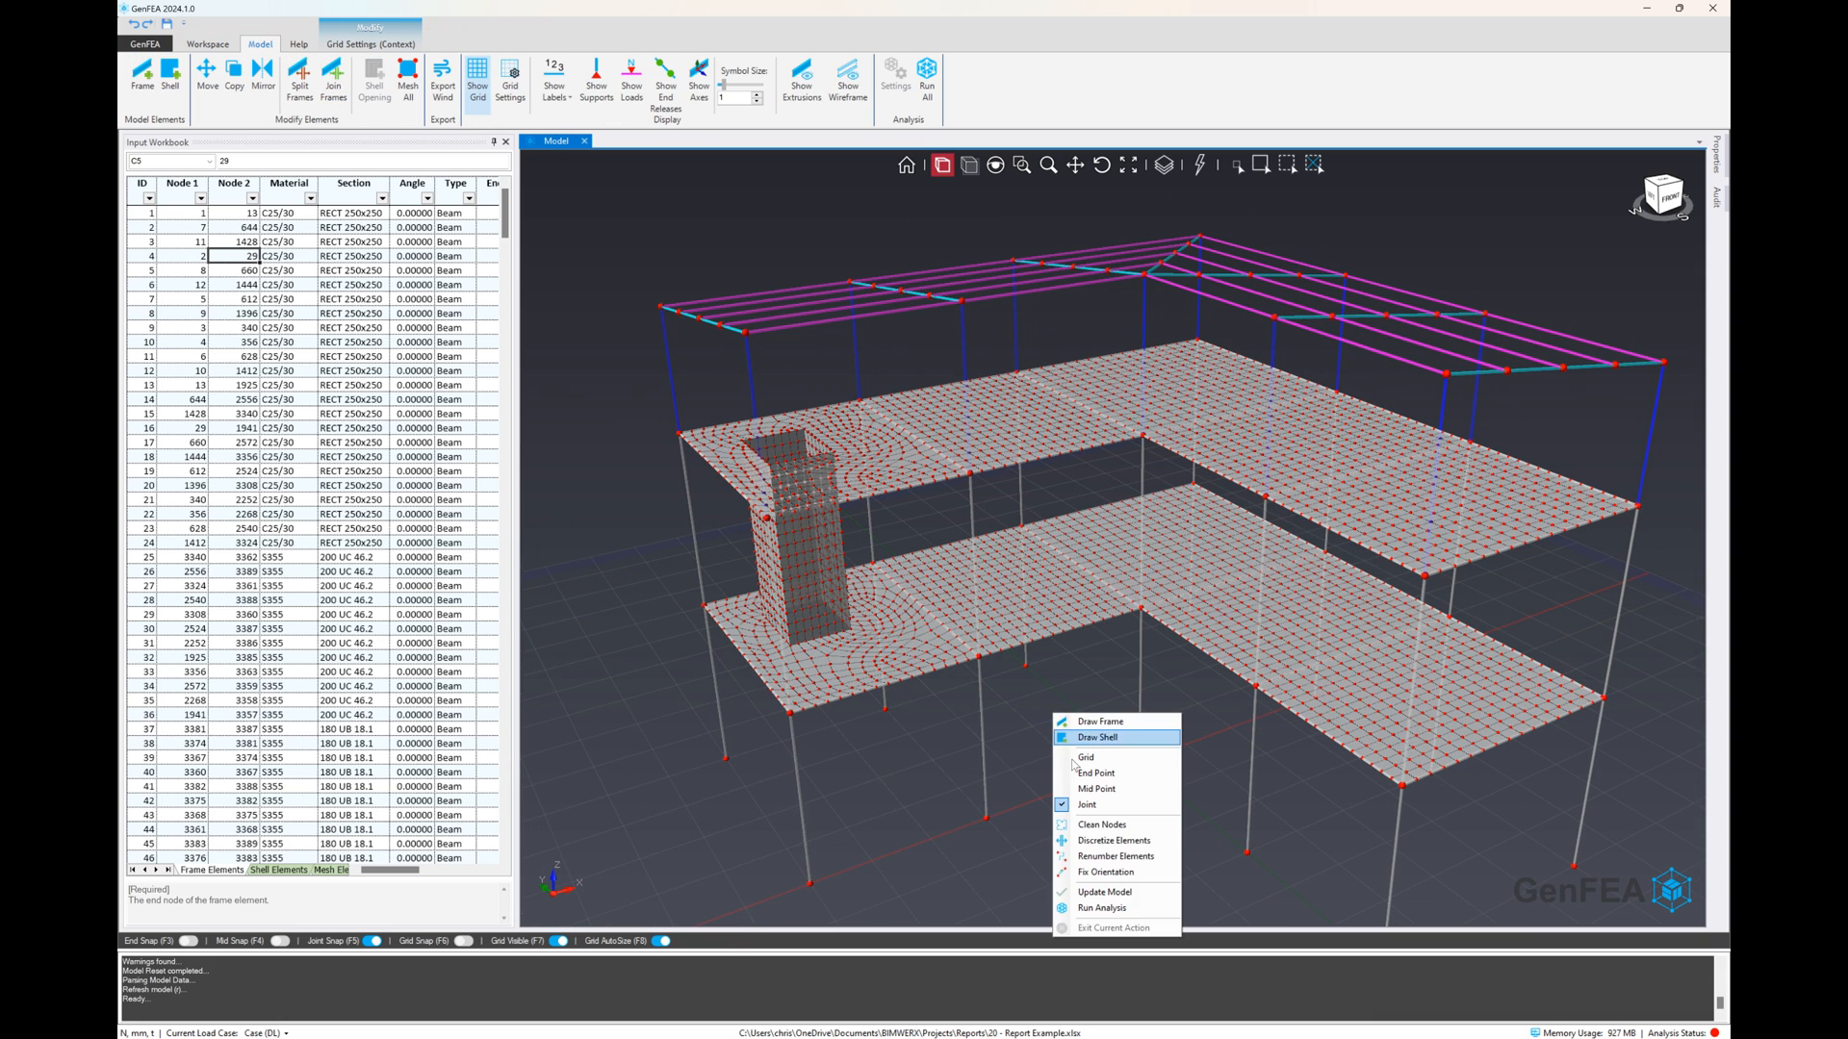
left_click(1098, 909)
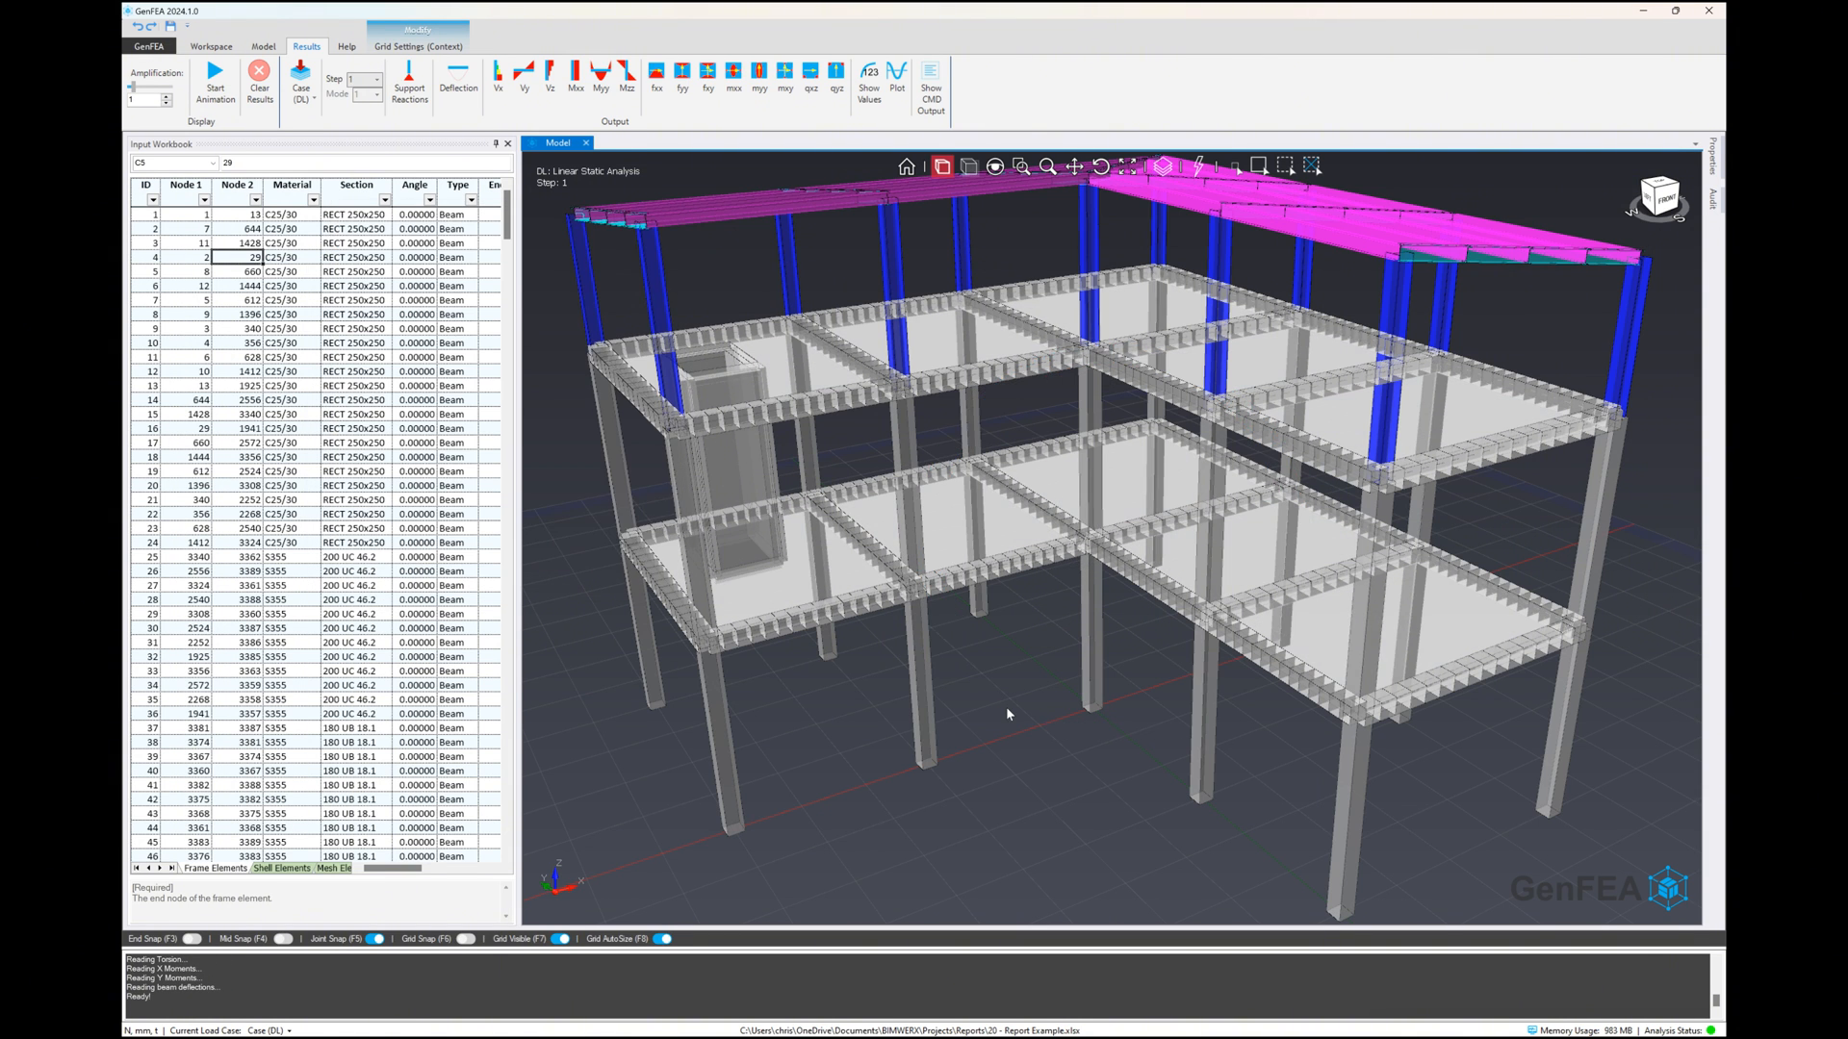
scroll(1001, 688, "up", 2)
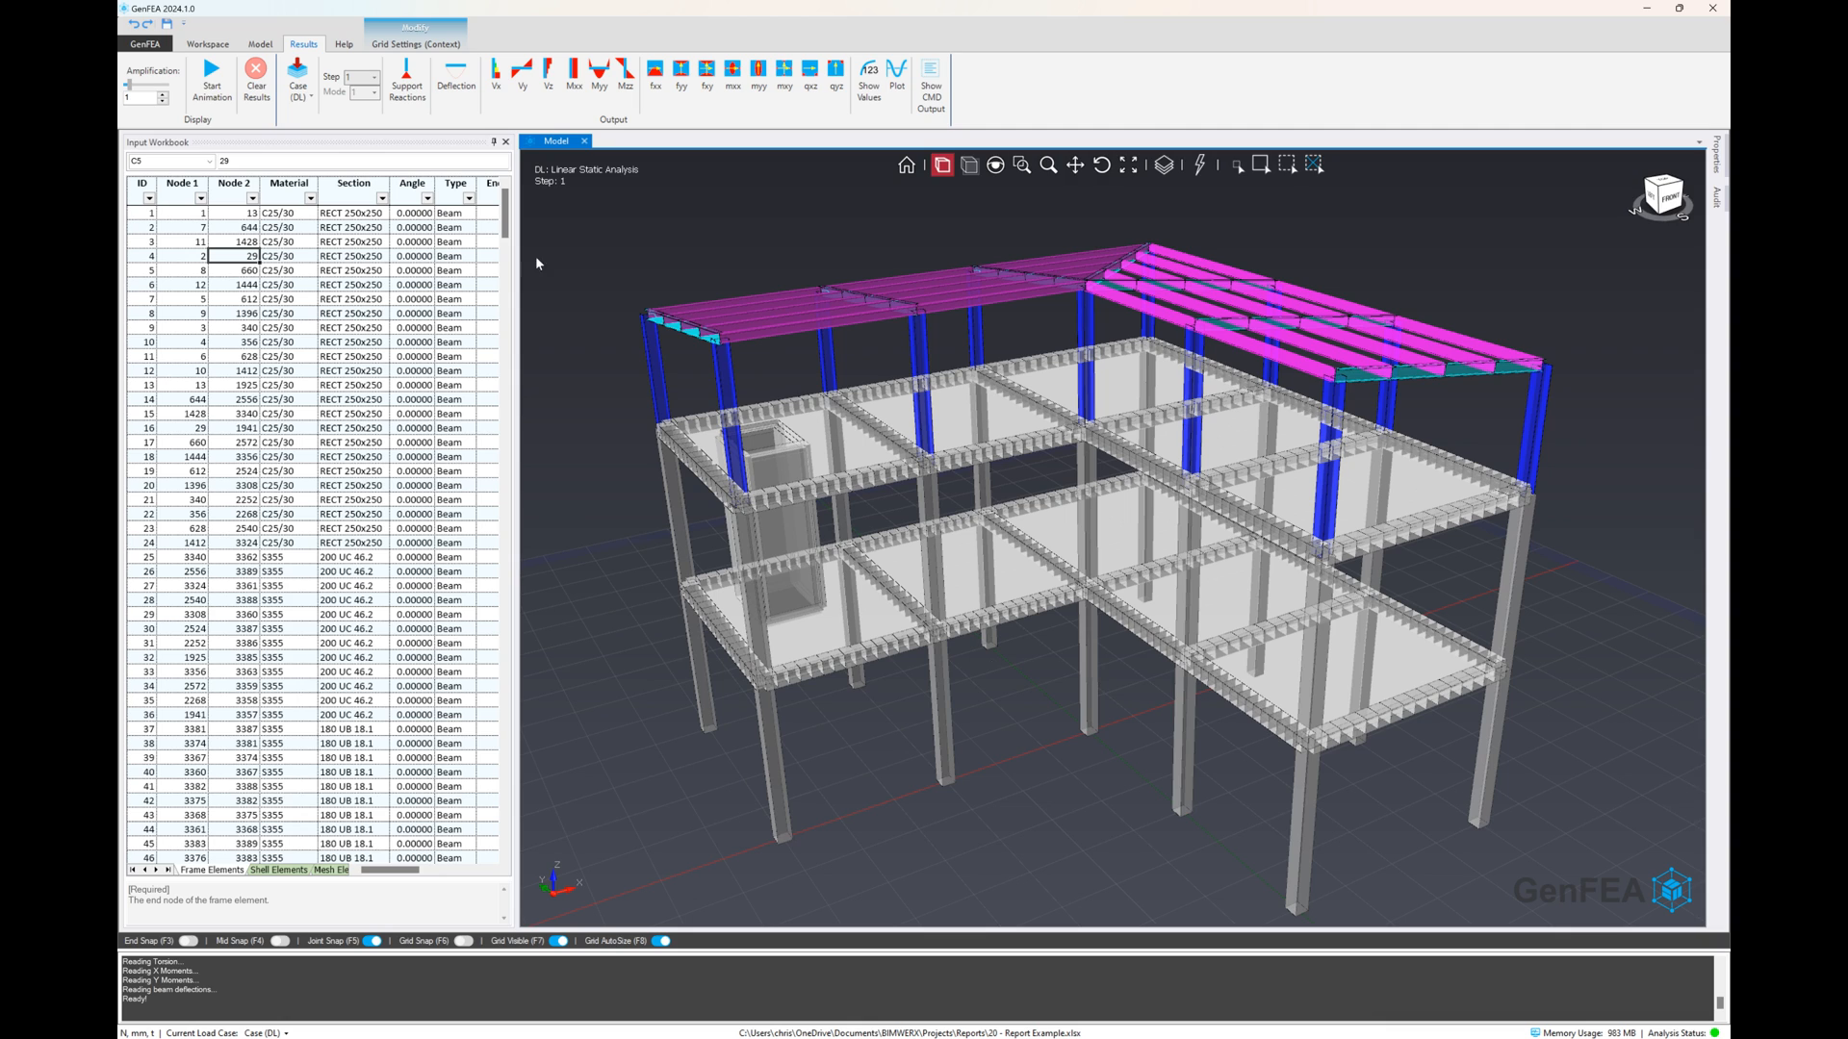
Display the deflection results for load case DL and finish the grid settings
left_click(312, 93)
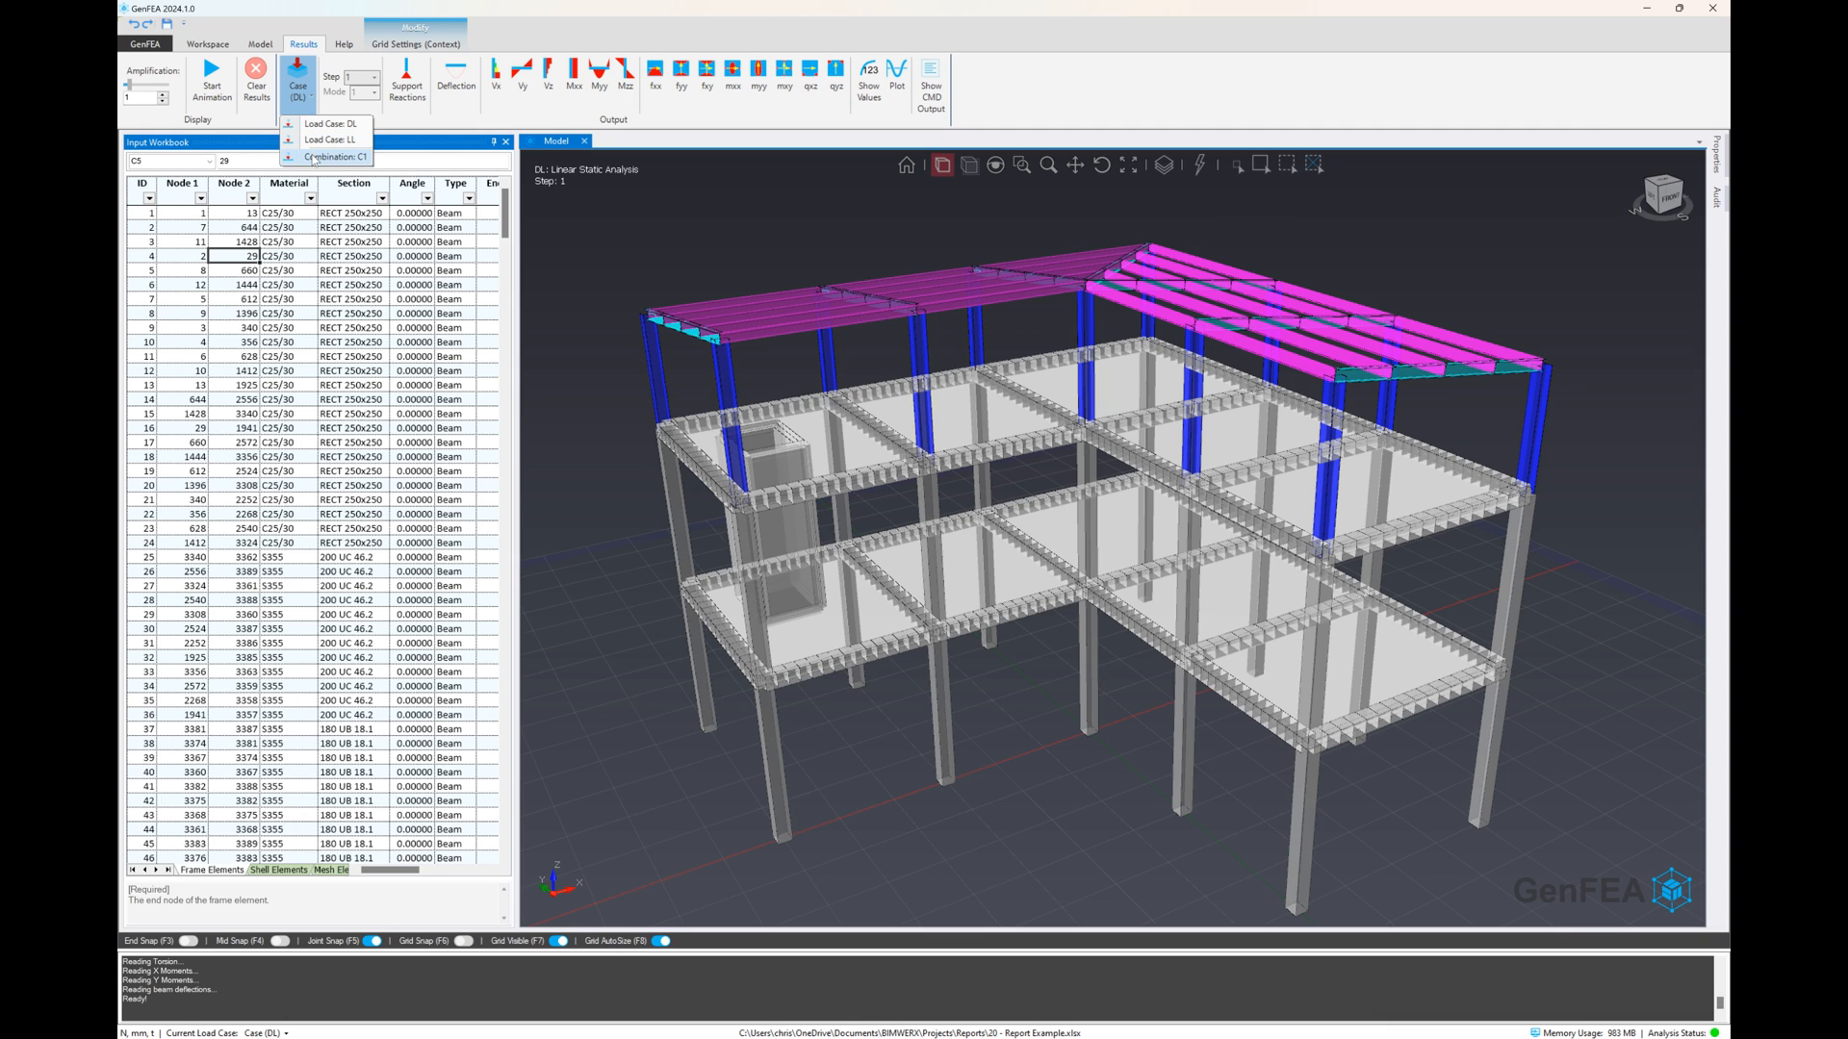
left_click(738, 227)
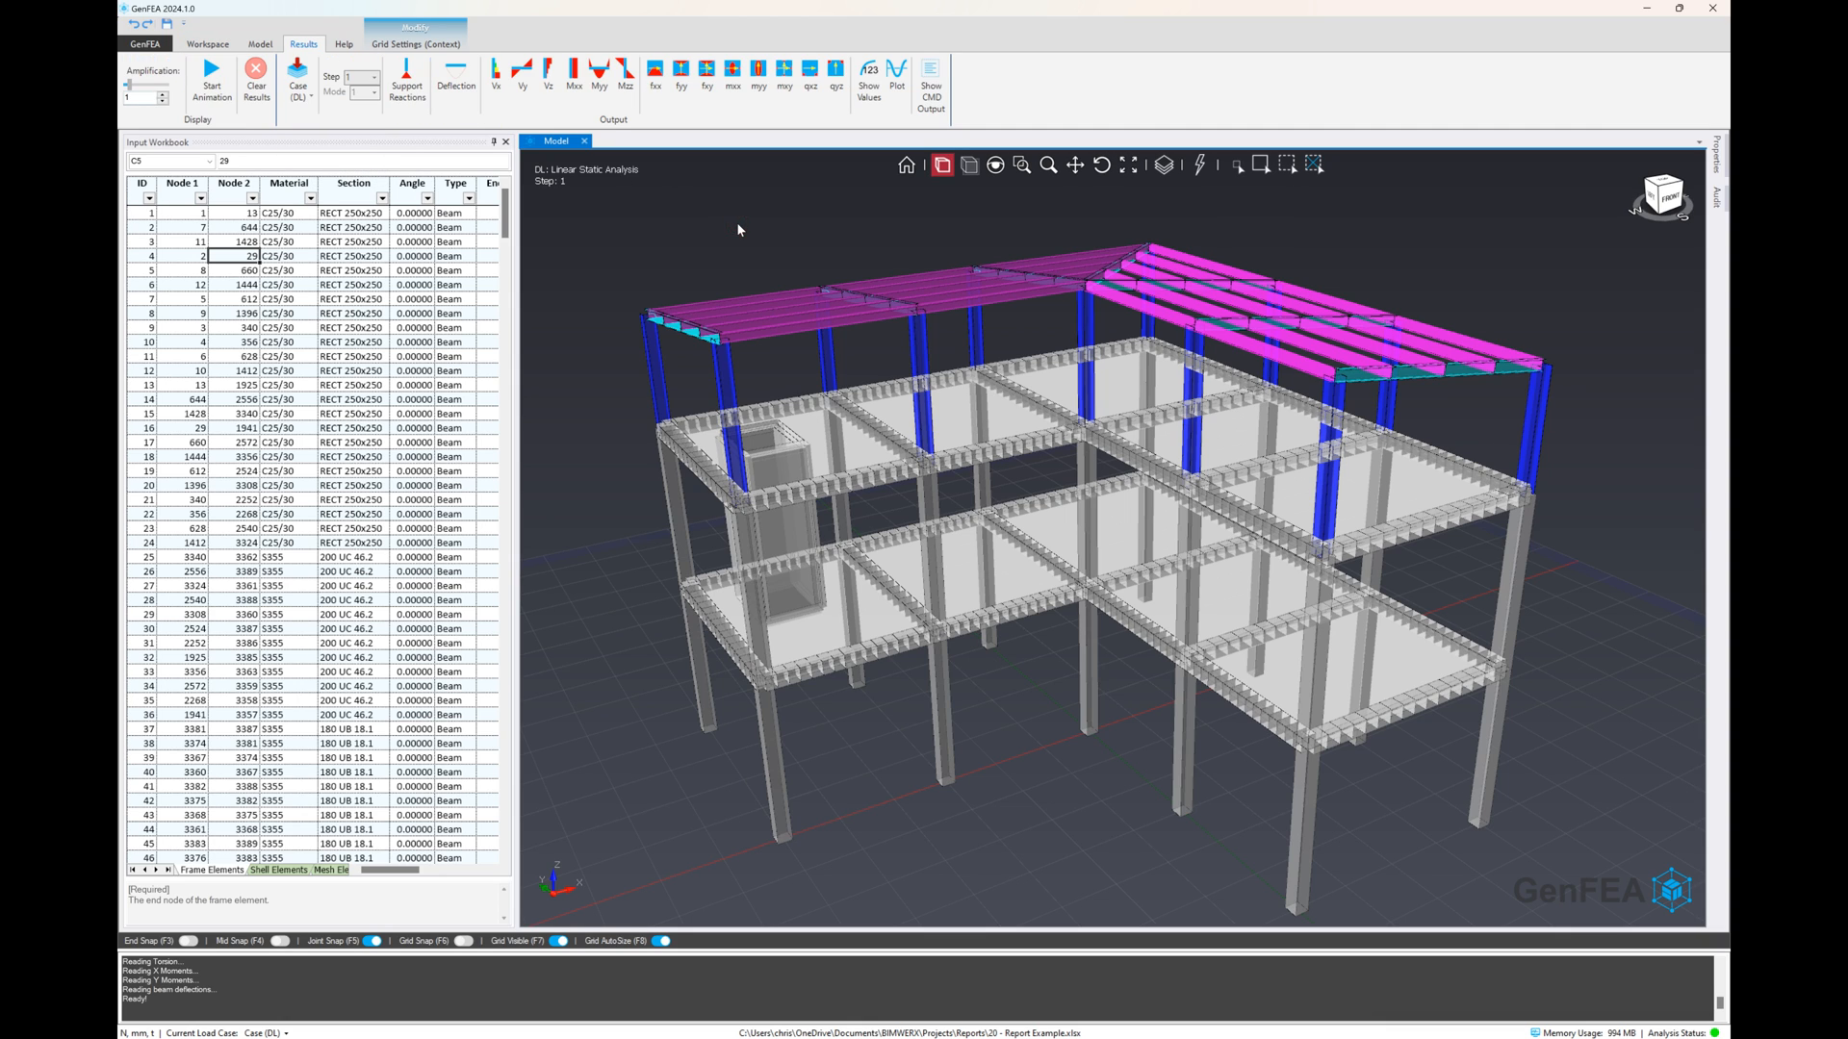
left_click(456, 77)
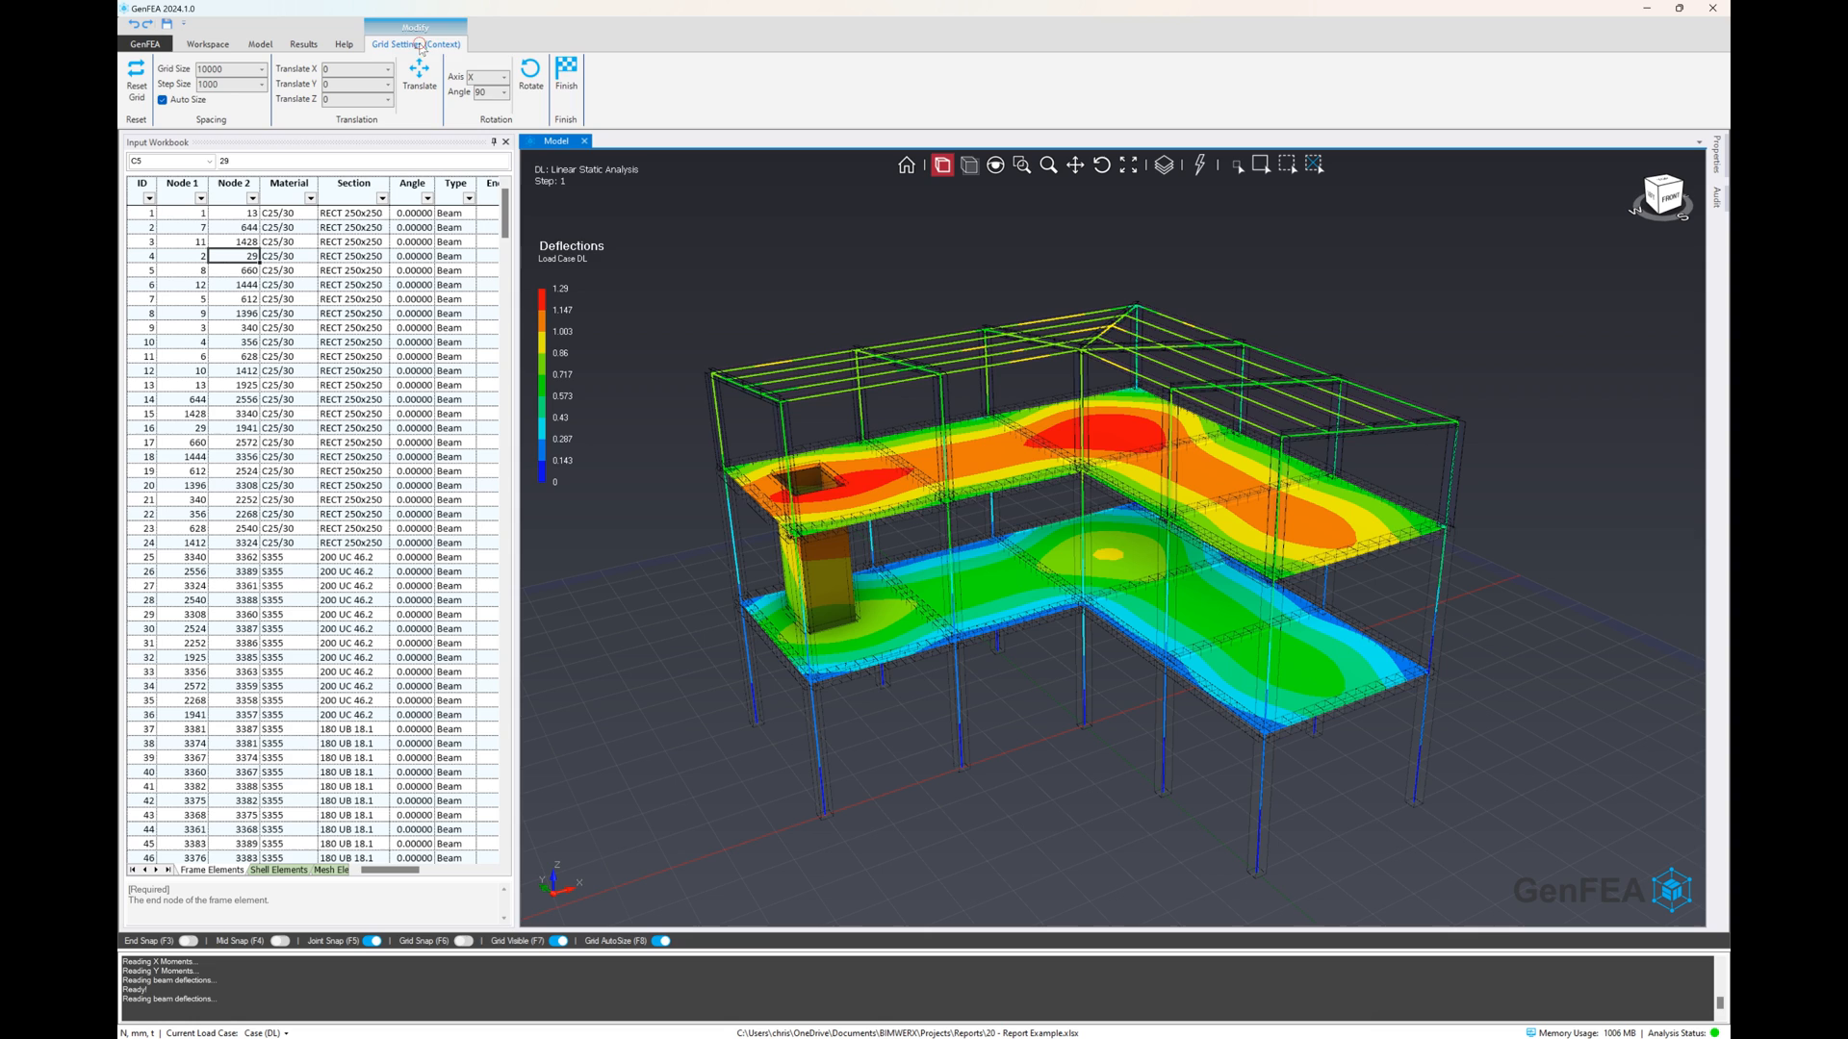
left_click(565, 73)
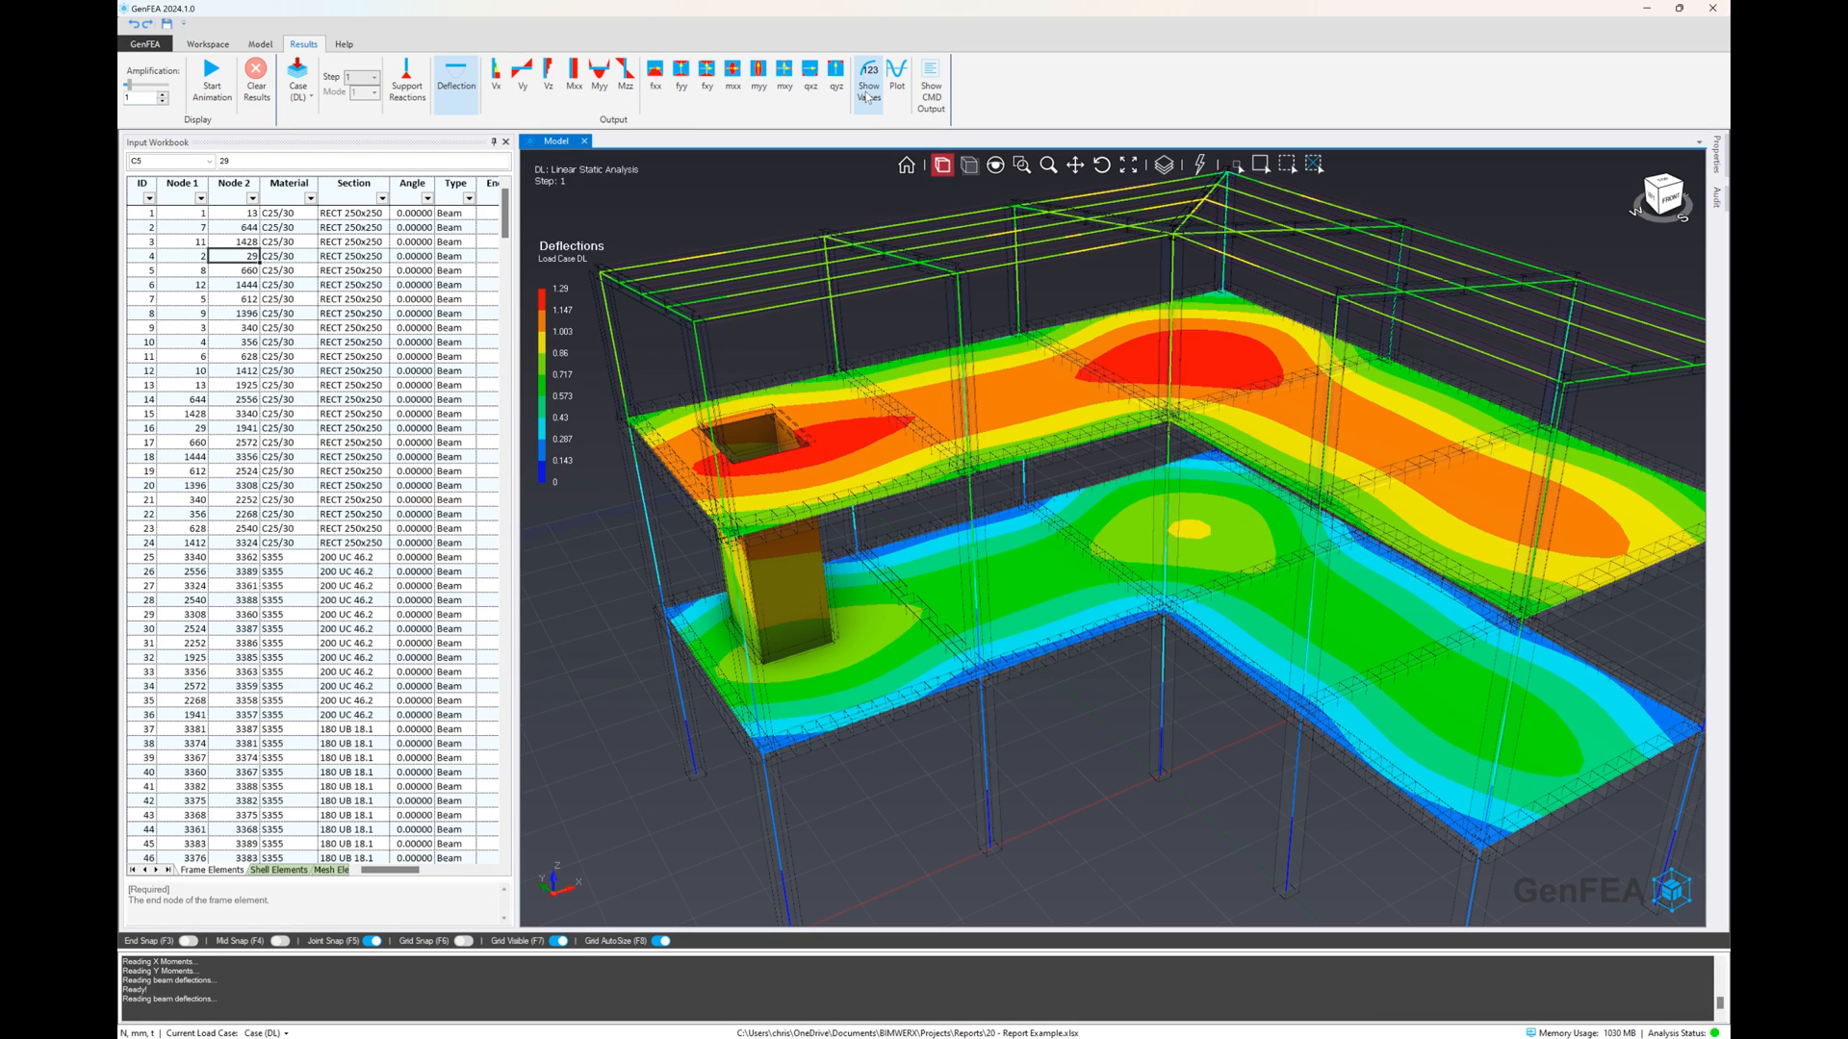
Show the result values on the deflection plot and examine them across the roof frames and both floors
left_click(867, 96)
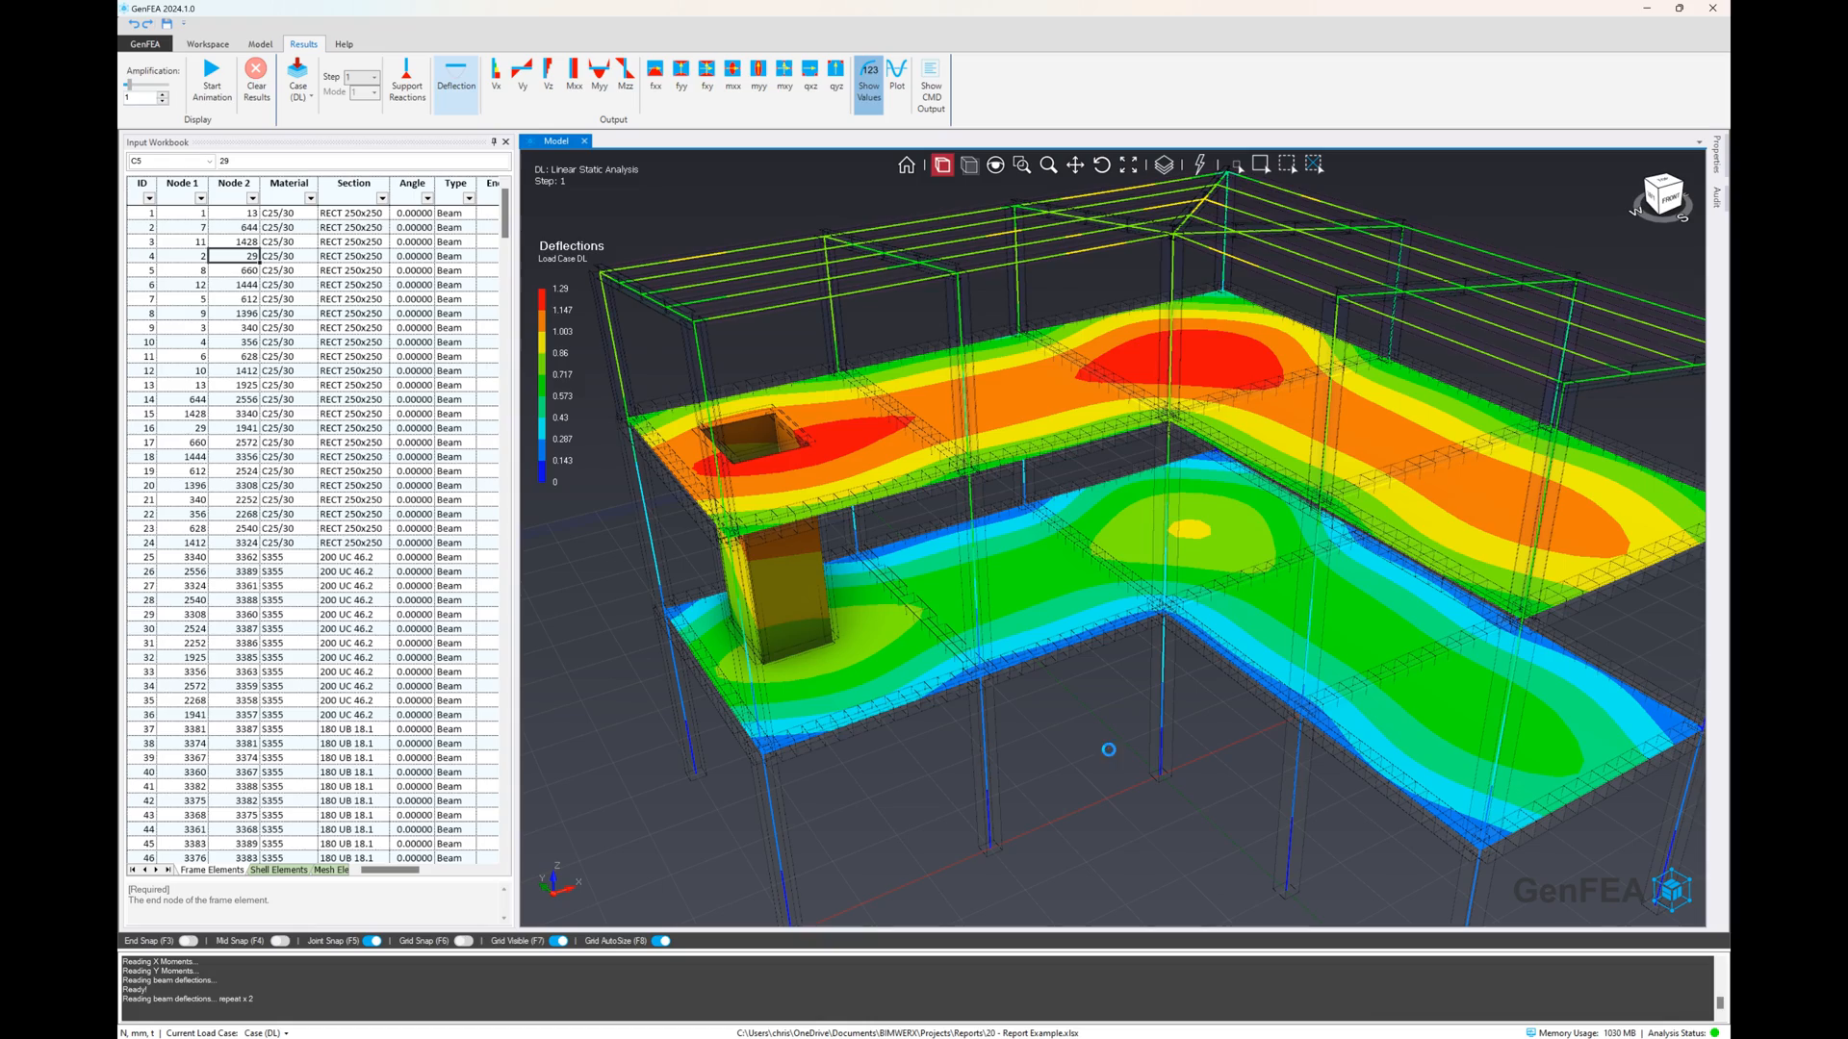
mouse_move(1099, 715)
middle_mouse_down()
mouse_move(1075, 694)
mouse_move(1096, 705)
middle_mouse_up()
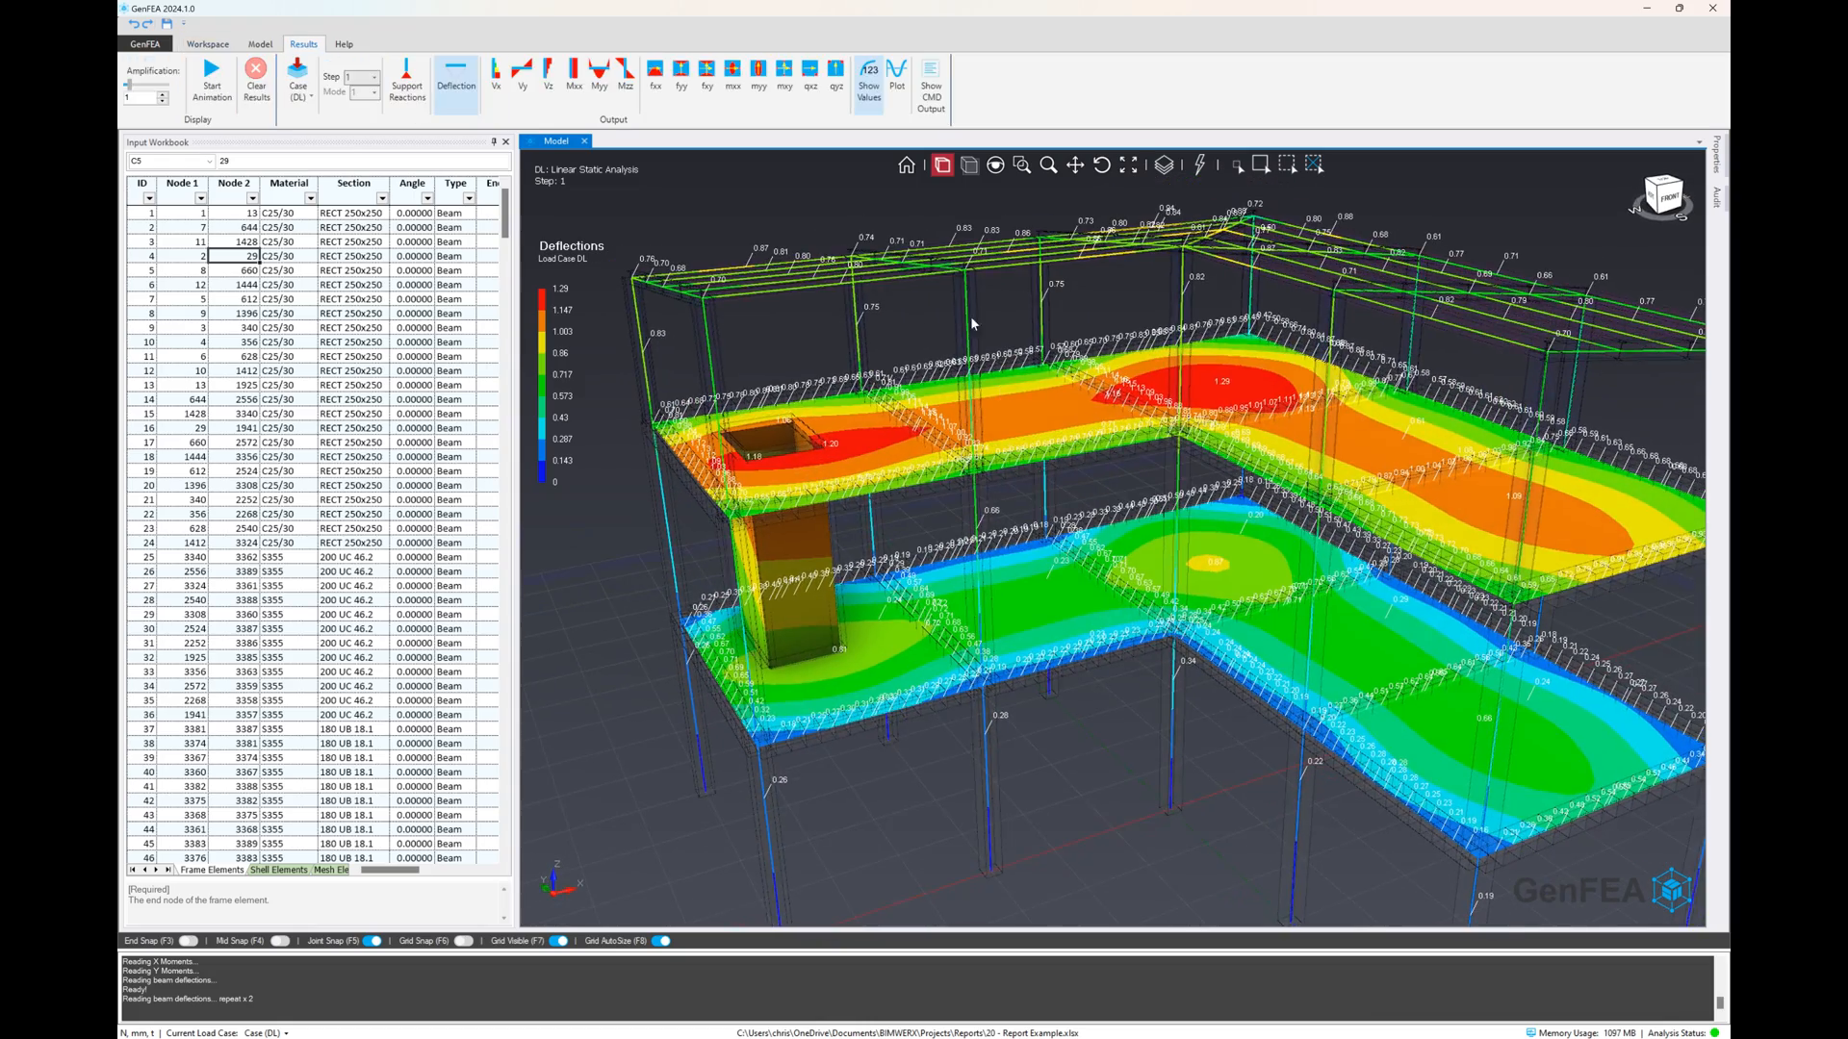
scroll(972, 324, "up", 5)
scroll(861, 329, "down", 5)
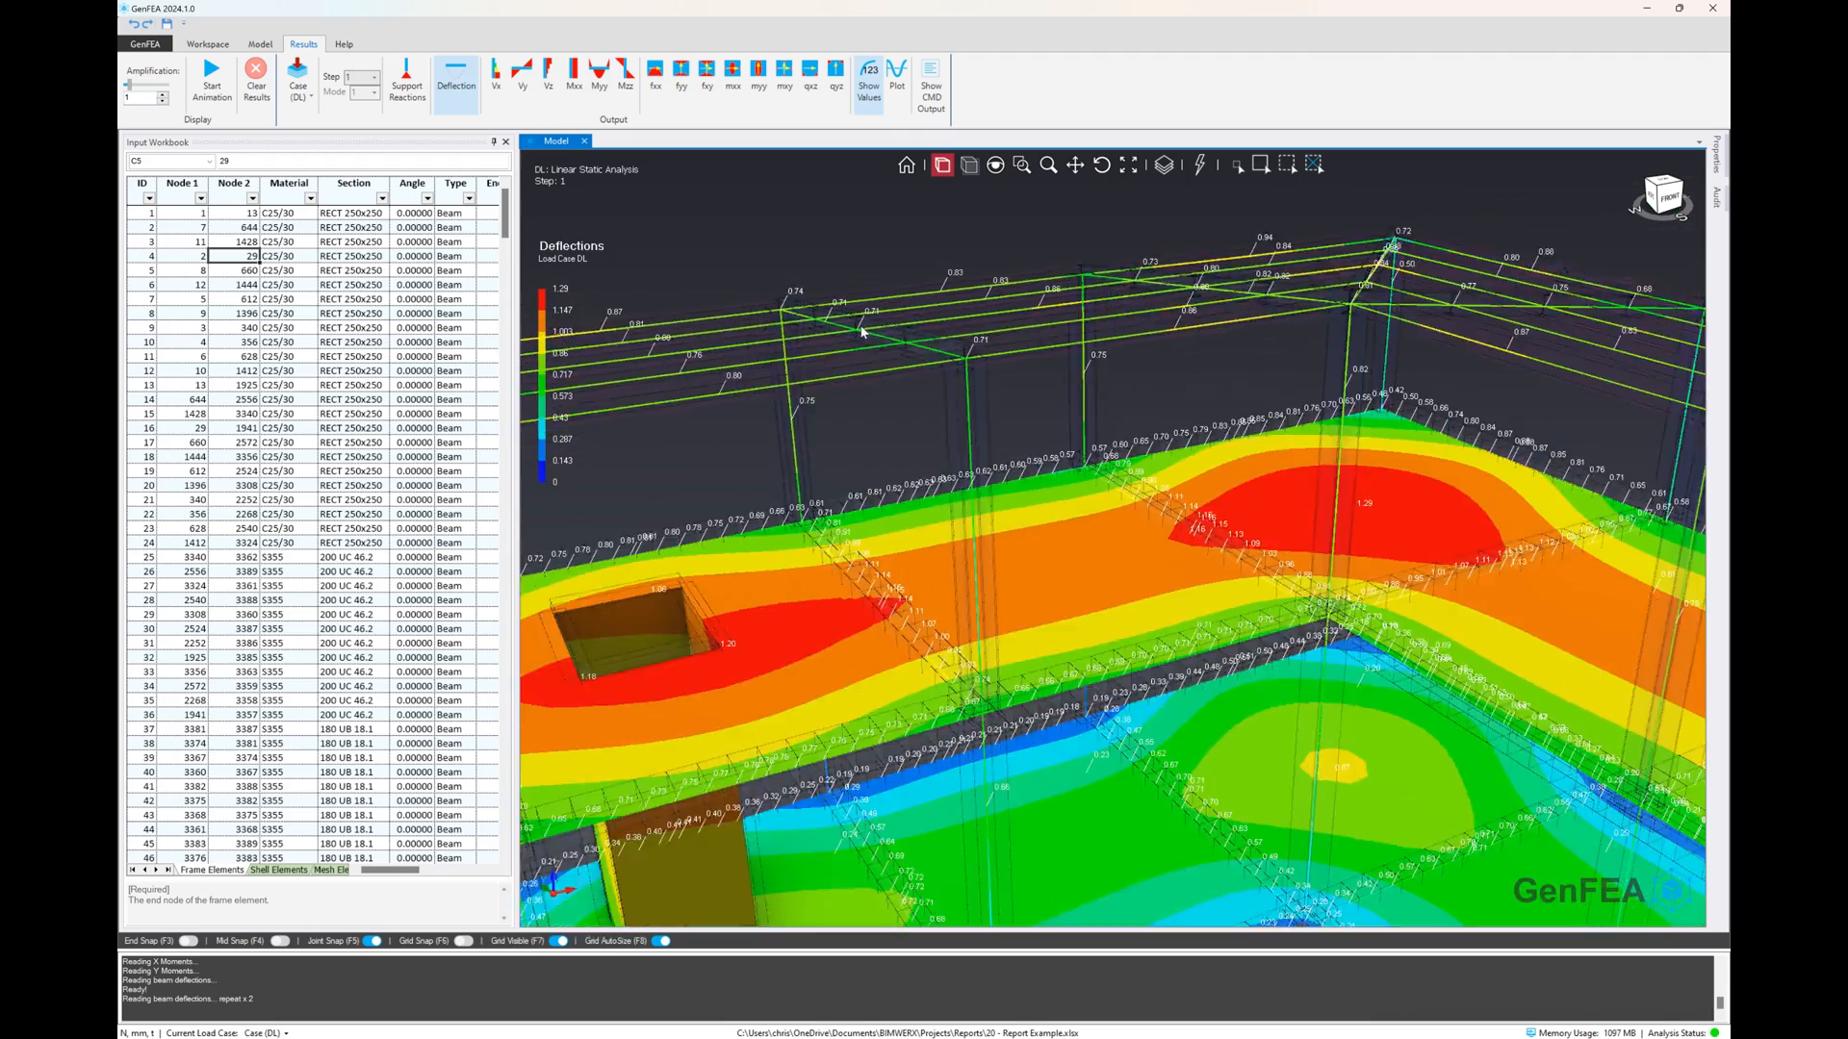
scroll(1088, 464, "up", 1)
mouse_move(1090, 469)
middle_mouse_down()
mouse_move(1056, 437)
mouse_move(1083, 451)
middle_mouse_up()
scroll(1176, 624, "down", 2)
middle_click_drag(1059, 597, 1064, 586)
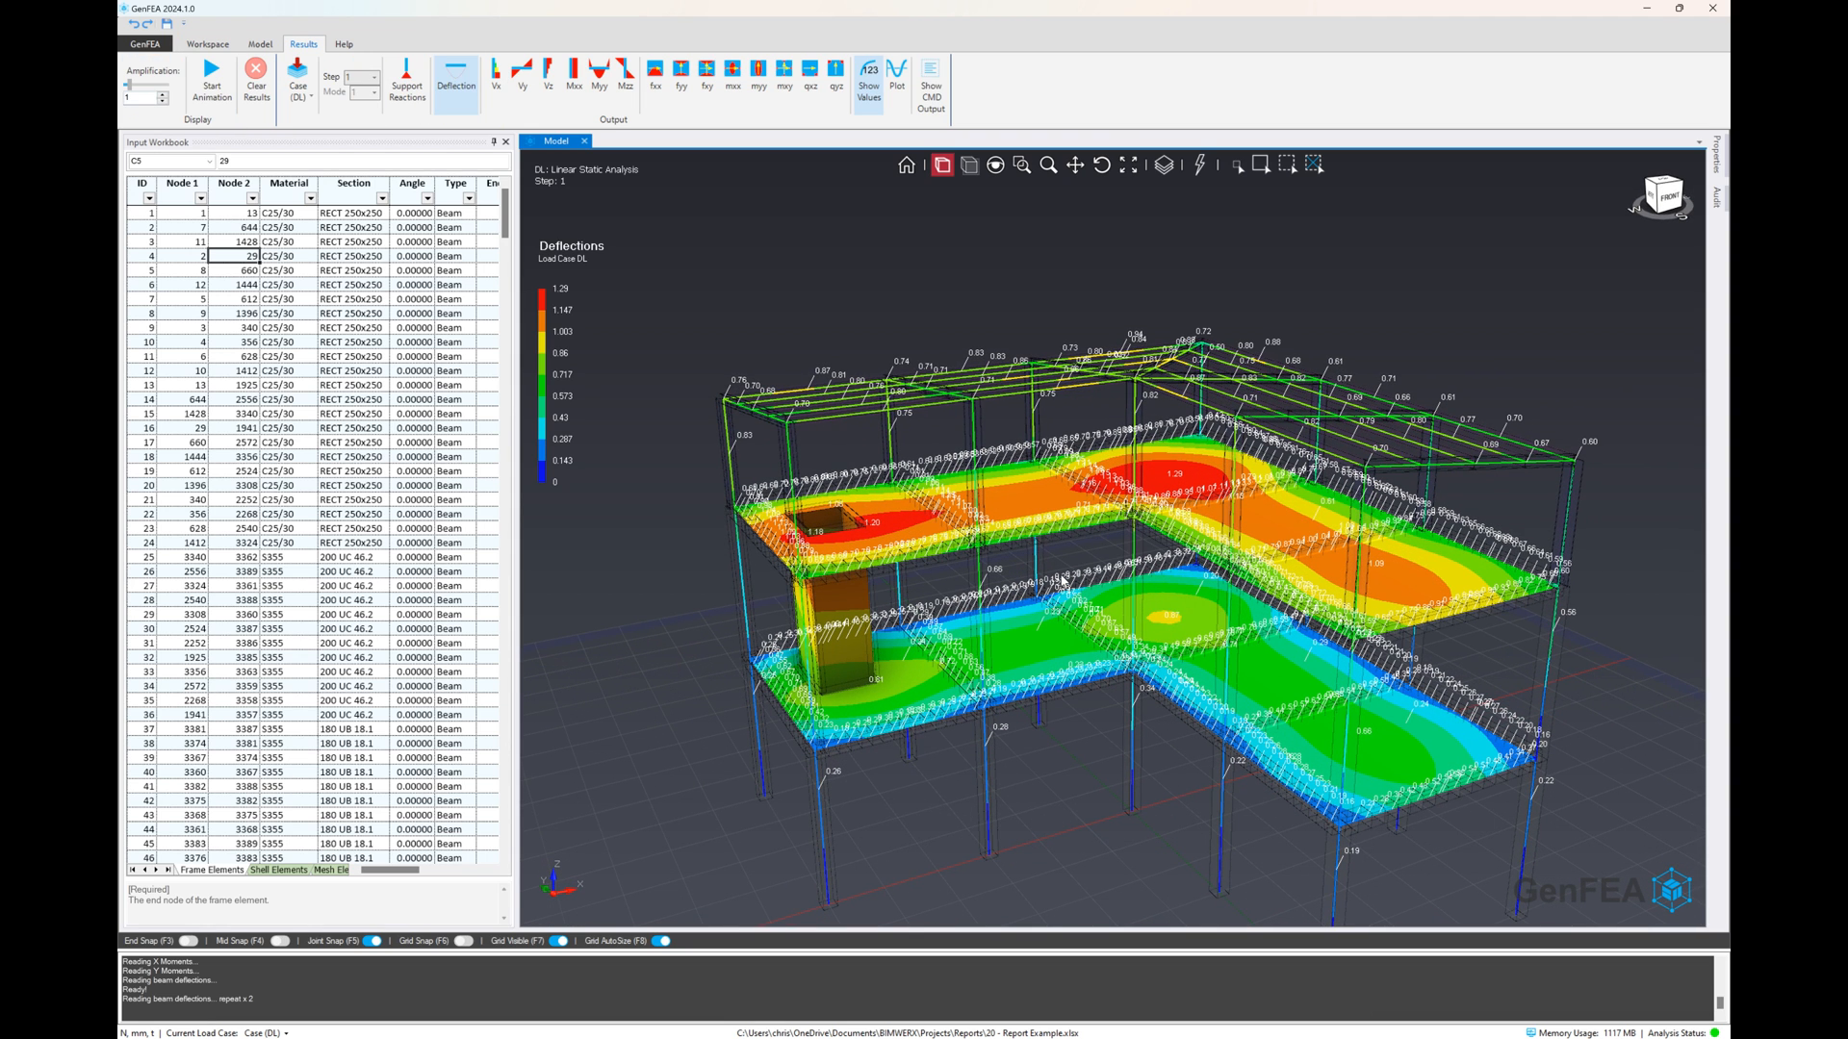
Display the shell fxx results and the mxx moments, and examine mxx around the shaft
left_click(659, 100)
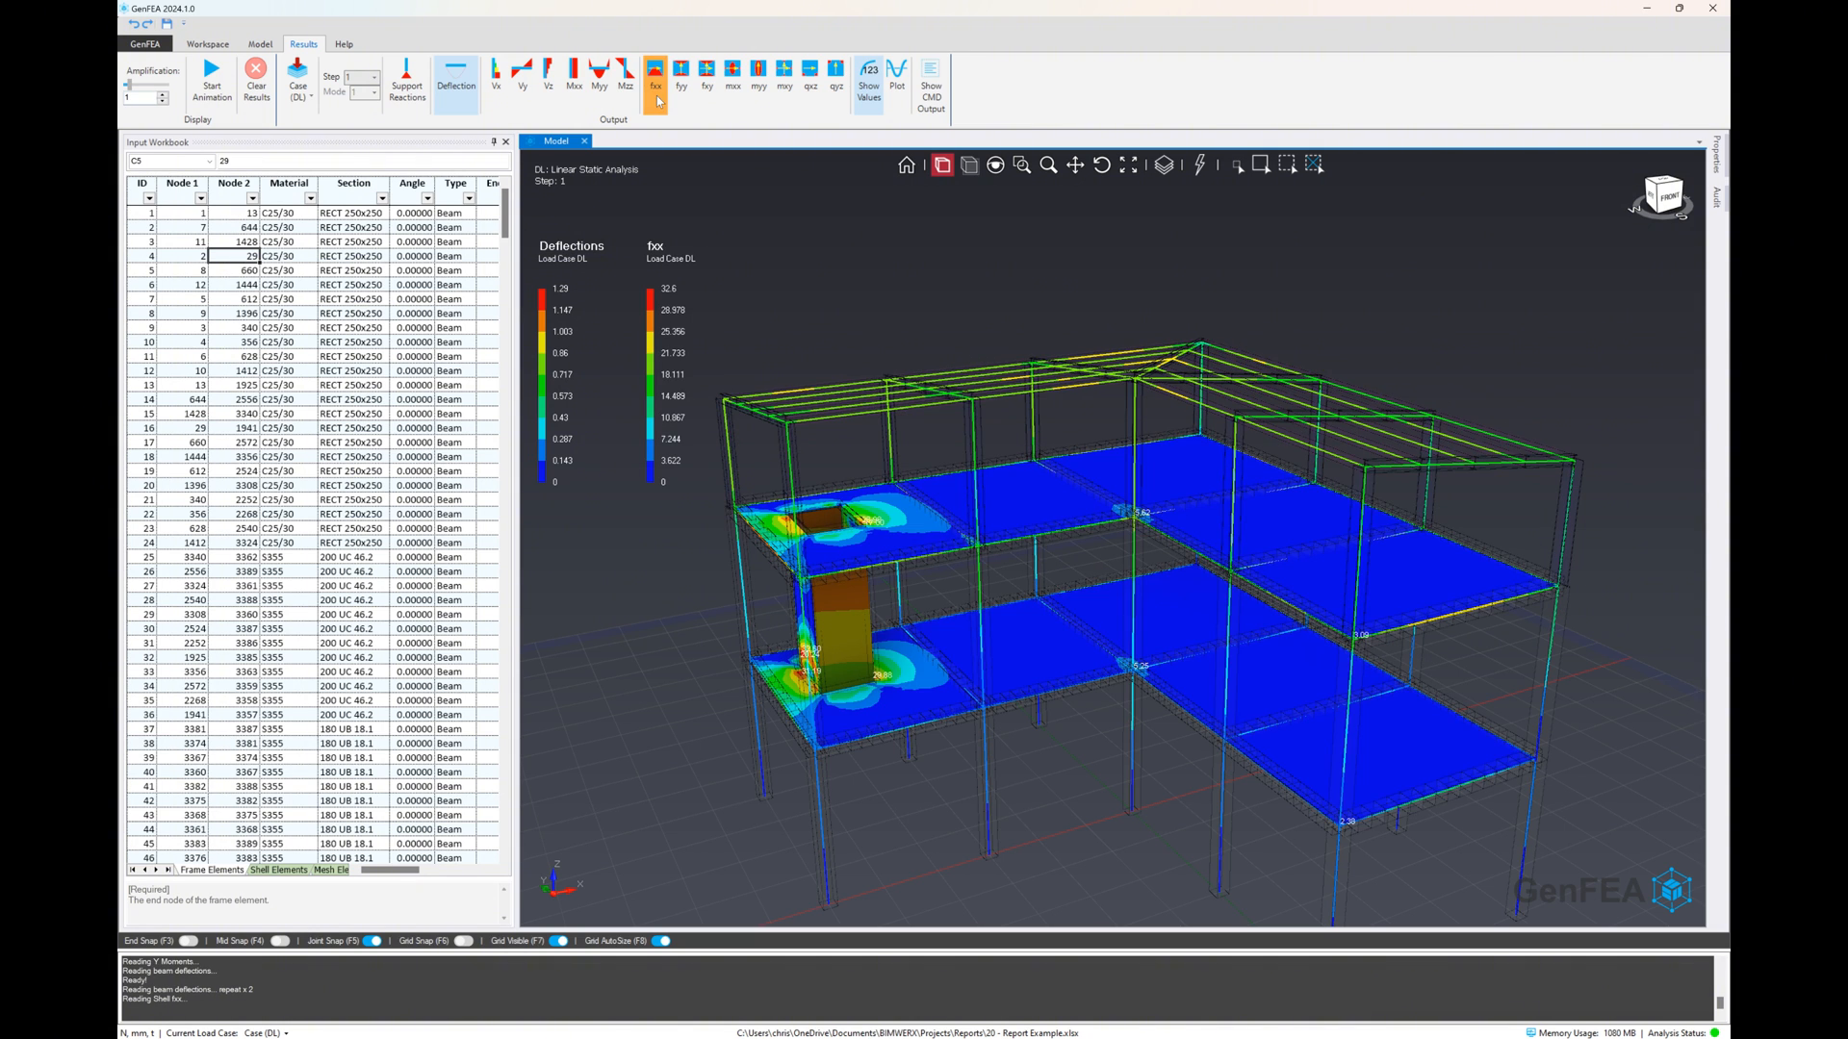
left_click(732, 99)
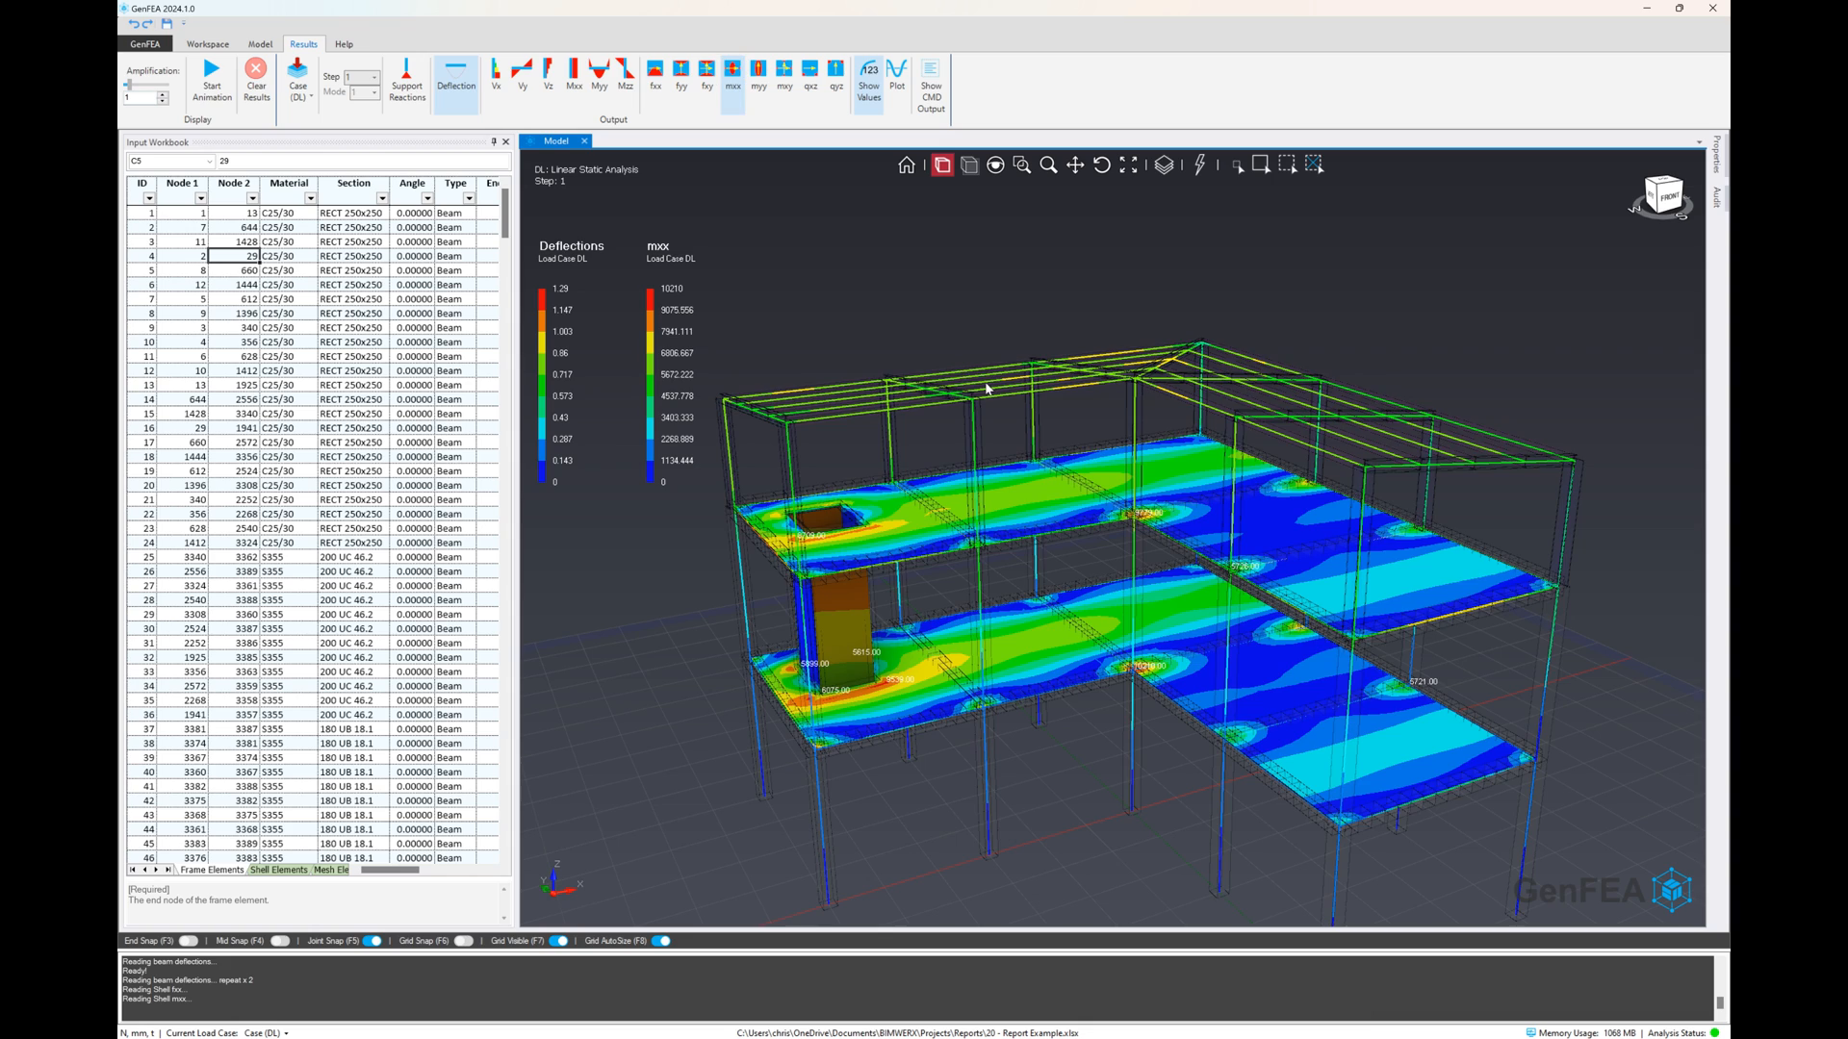
scroll(890, 683, "up", 2)
scroll(890, 683, "up", 4)
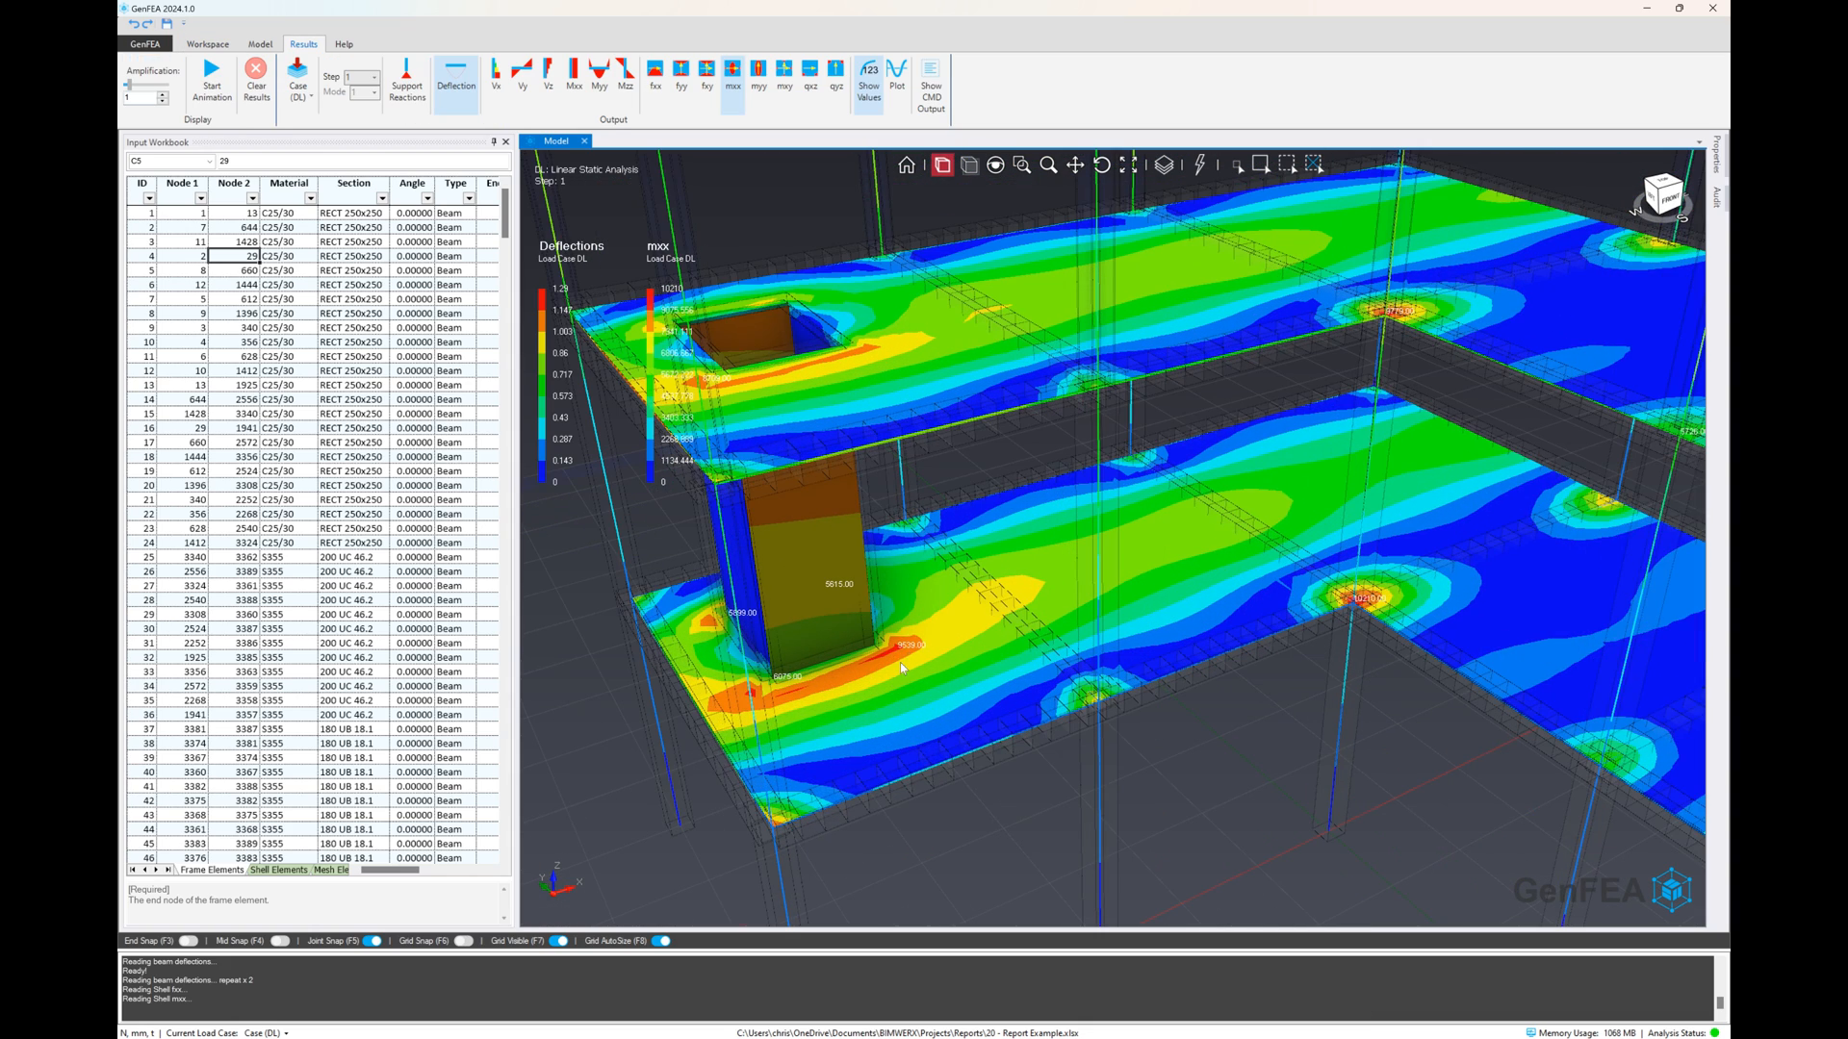
scroll(875, 672, "down", 3)
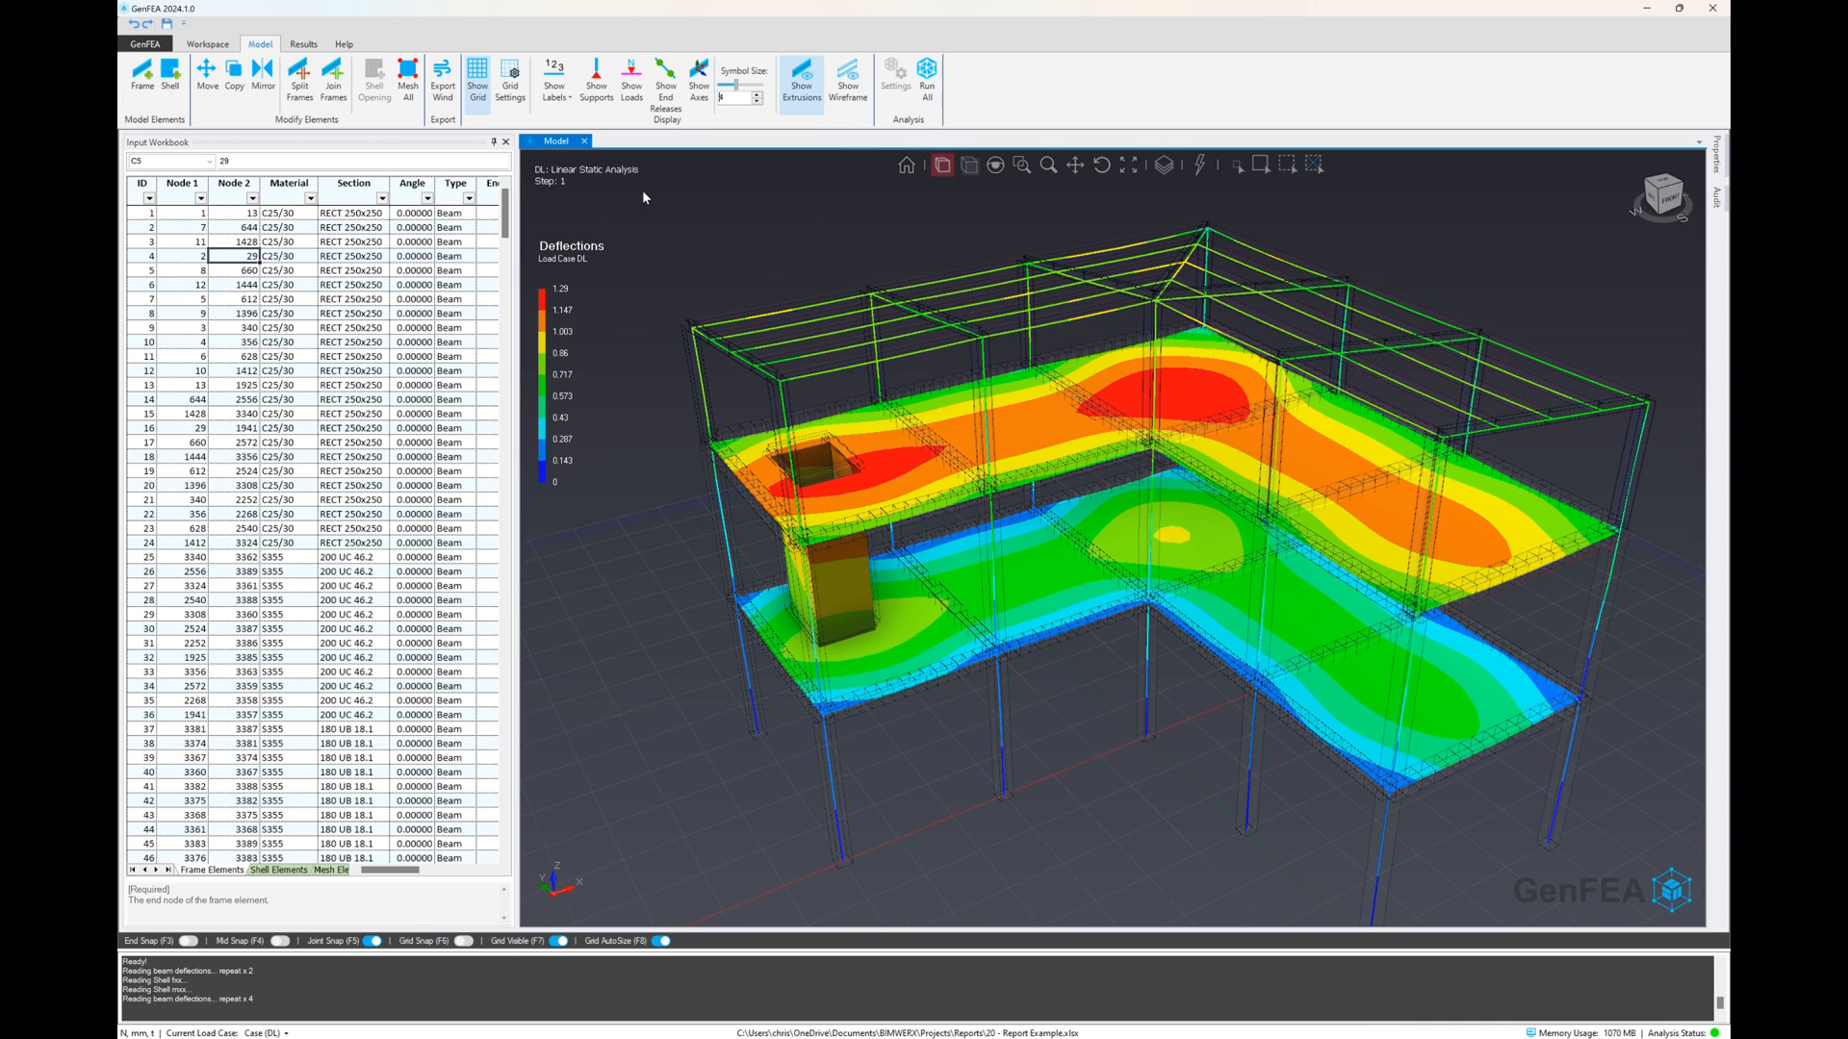
Open the DesignPad workspace and collapse the Input Workbook panel to make room for it
left_click(304, 44)
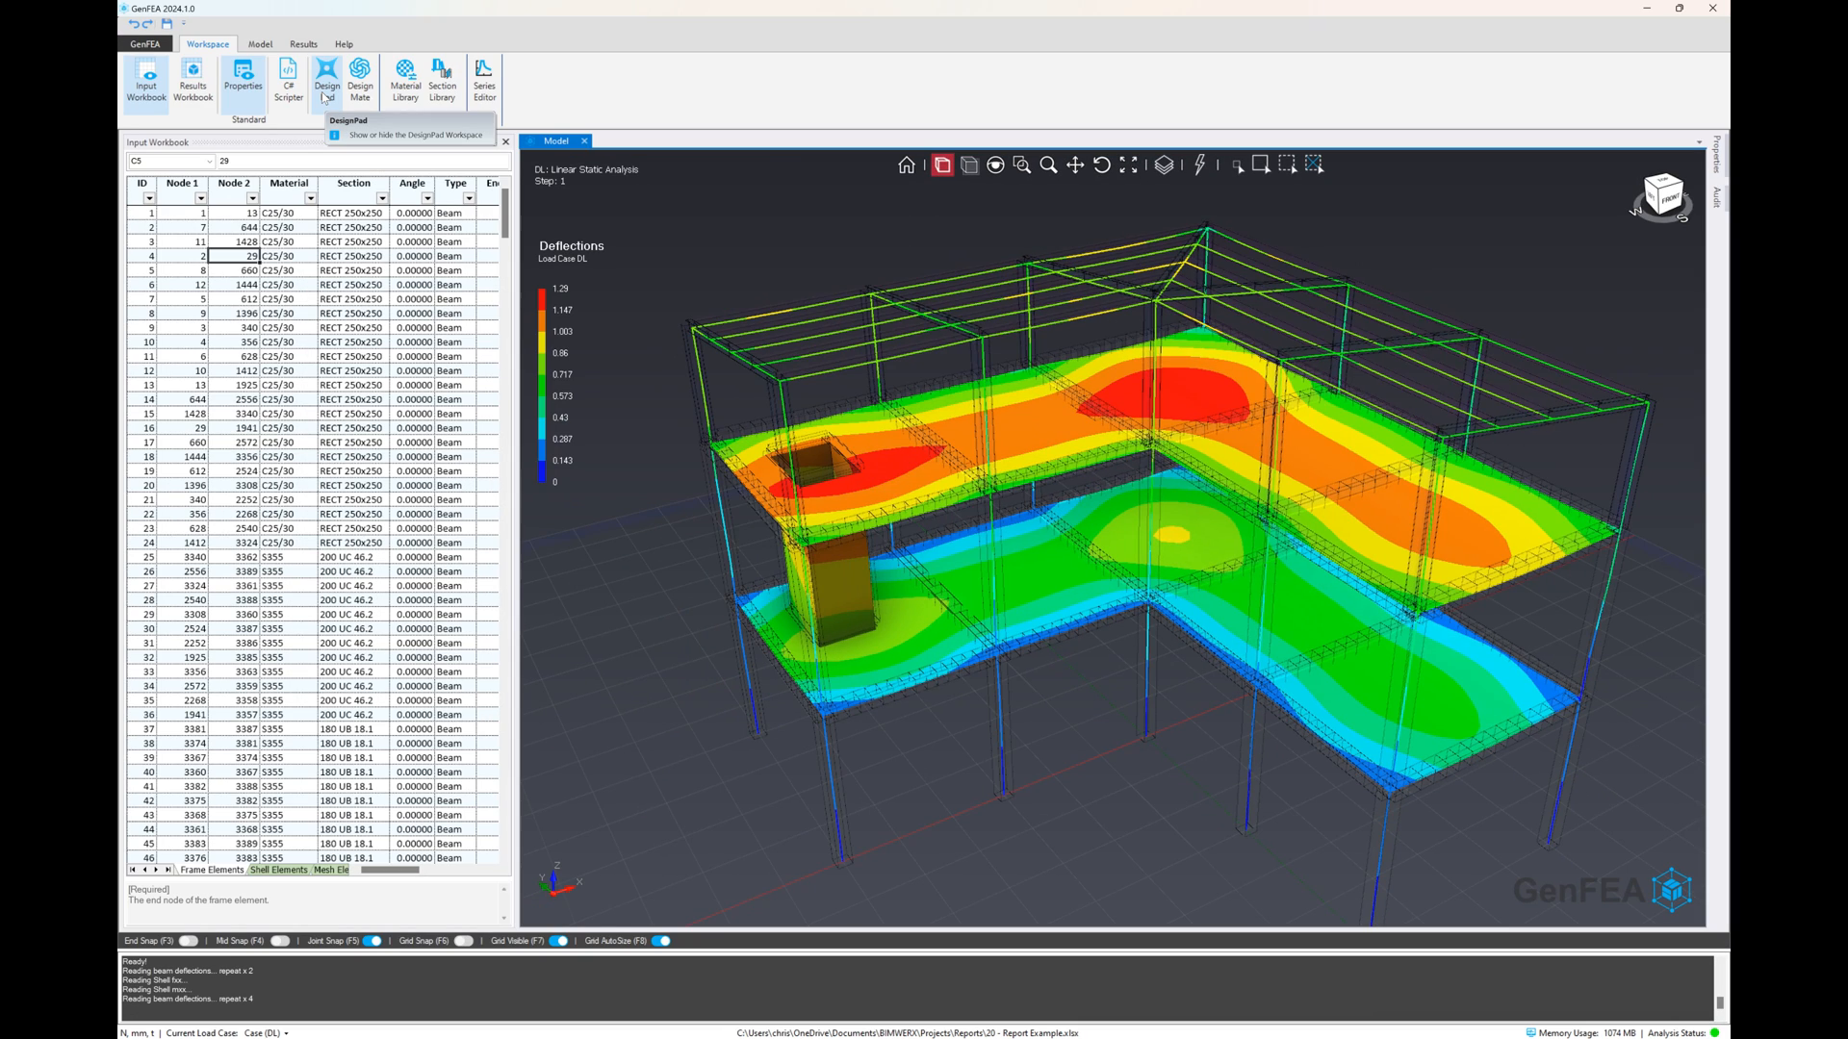
left_click(326, 85)
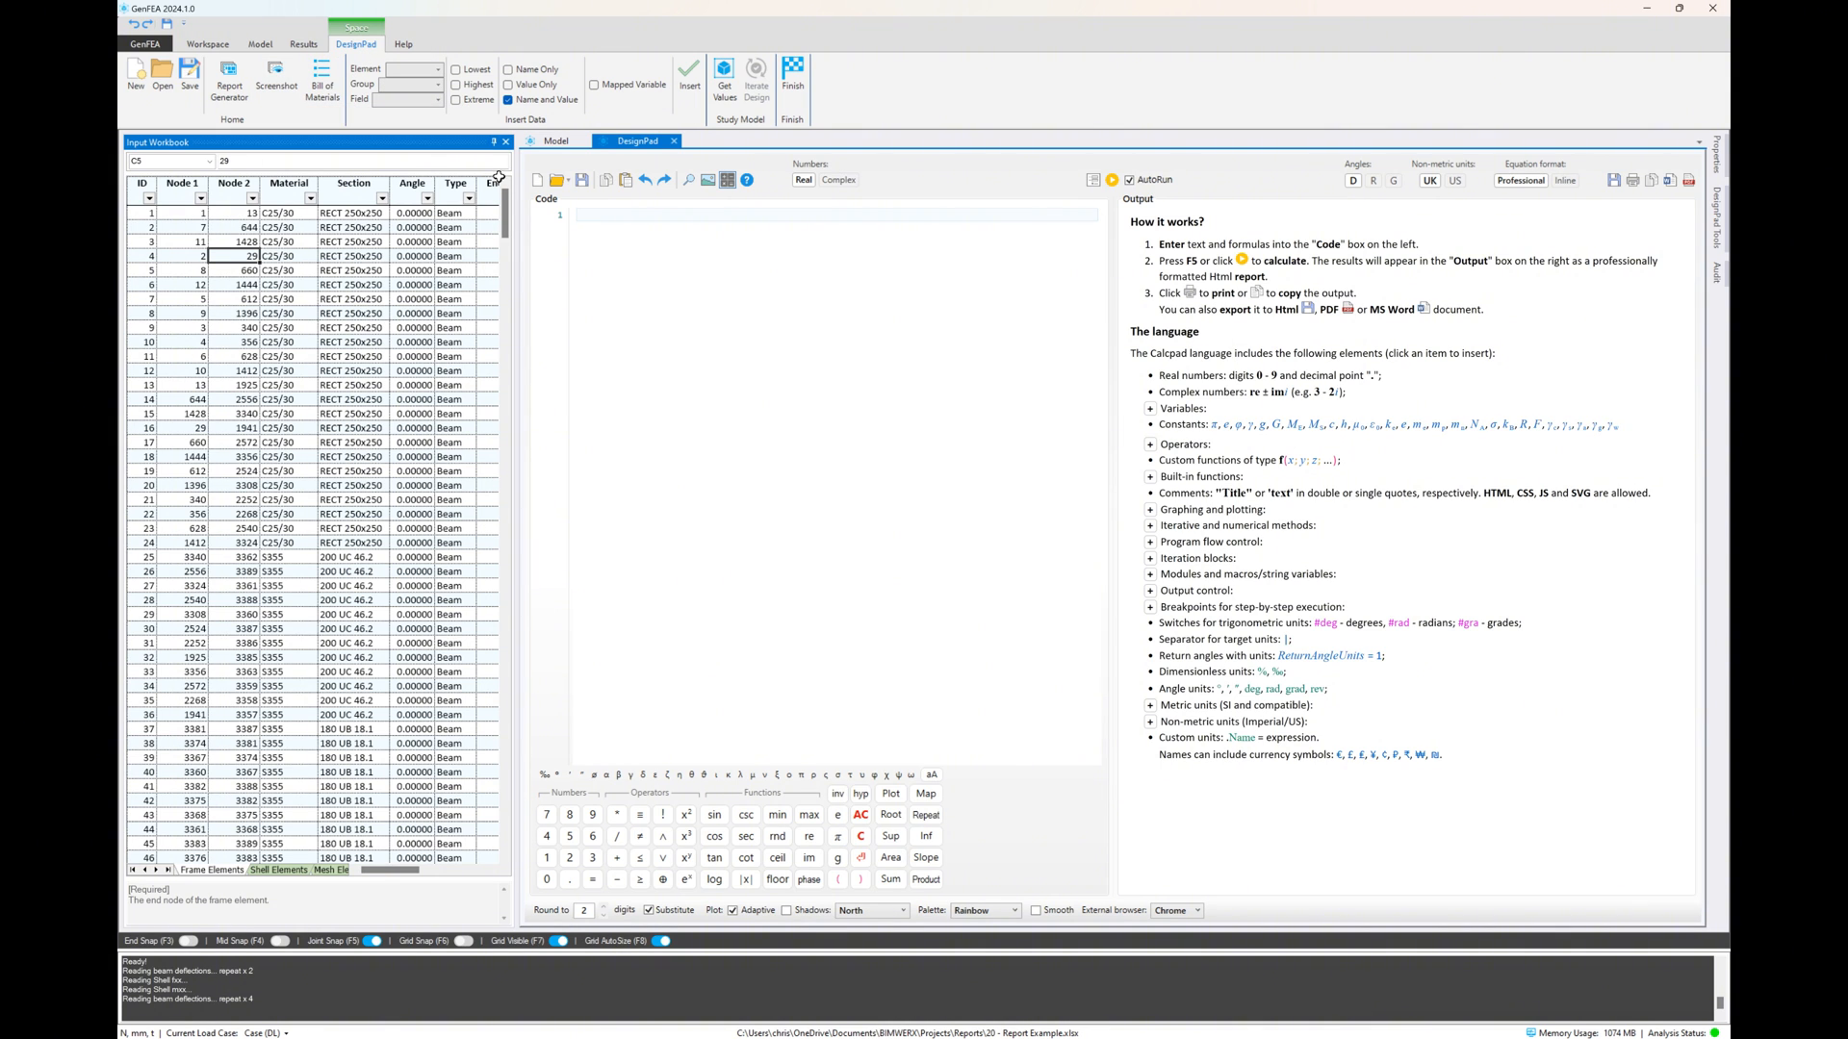
left_click(494, 143)
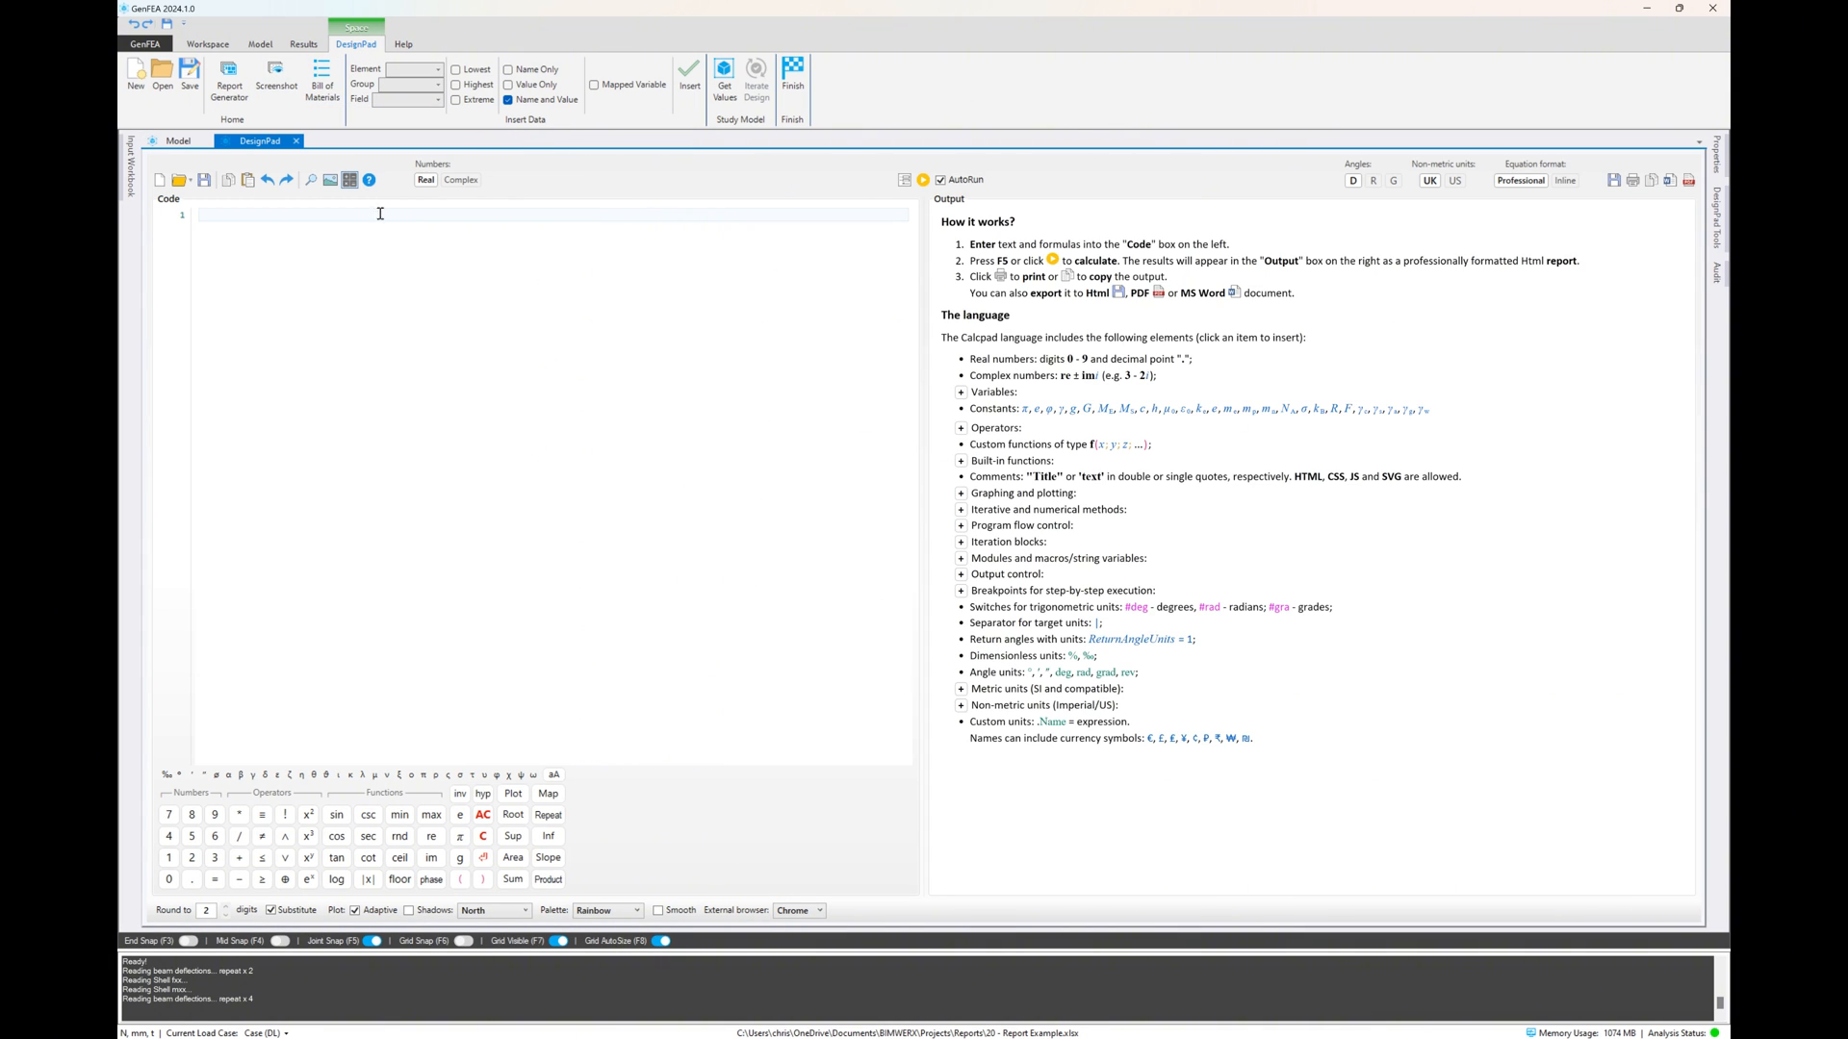
Review the general, model and results report options and generate the design report with them, replacing the previous report data
left_click(245, 102)
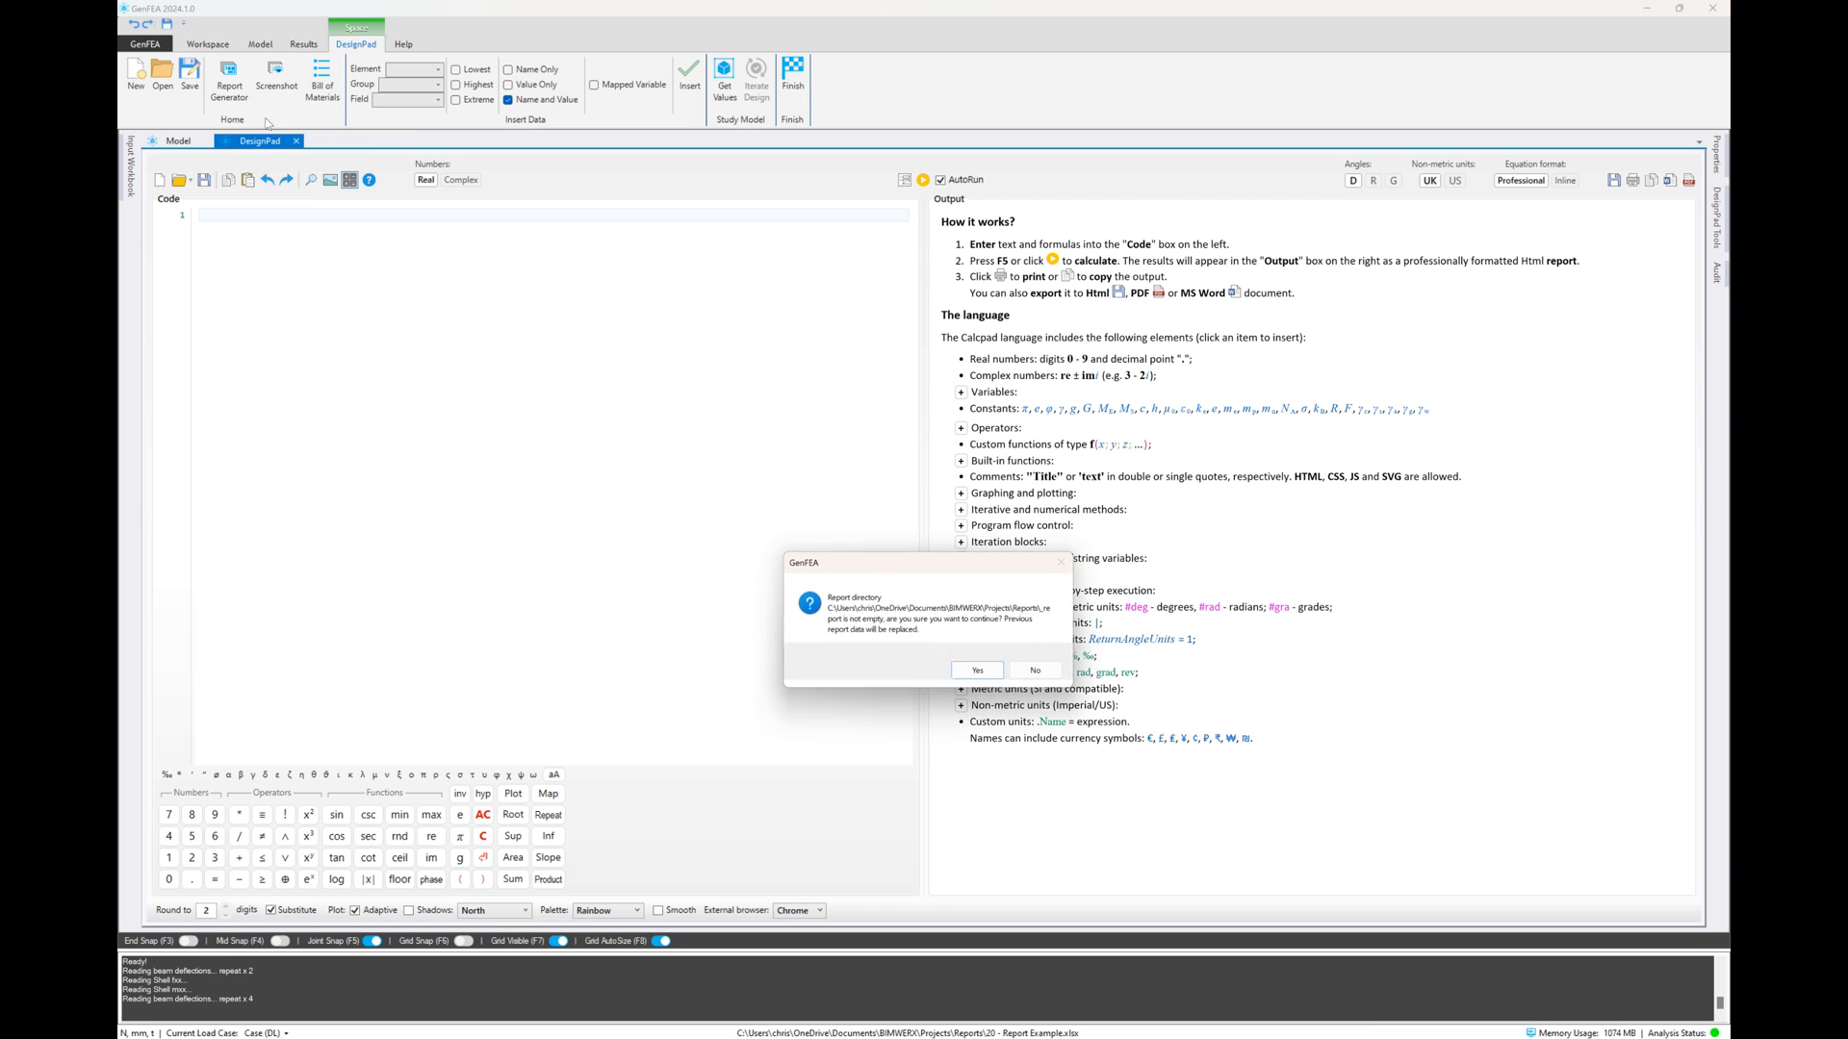
left_click(978, 673)
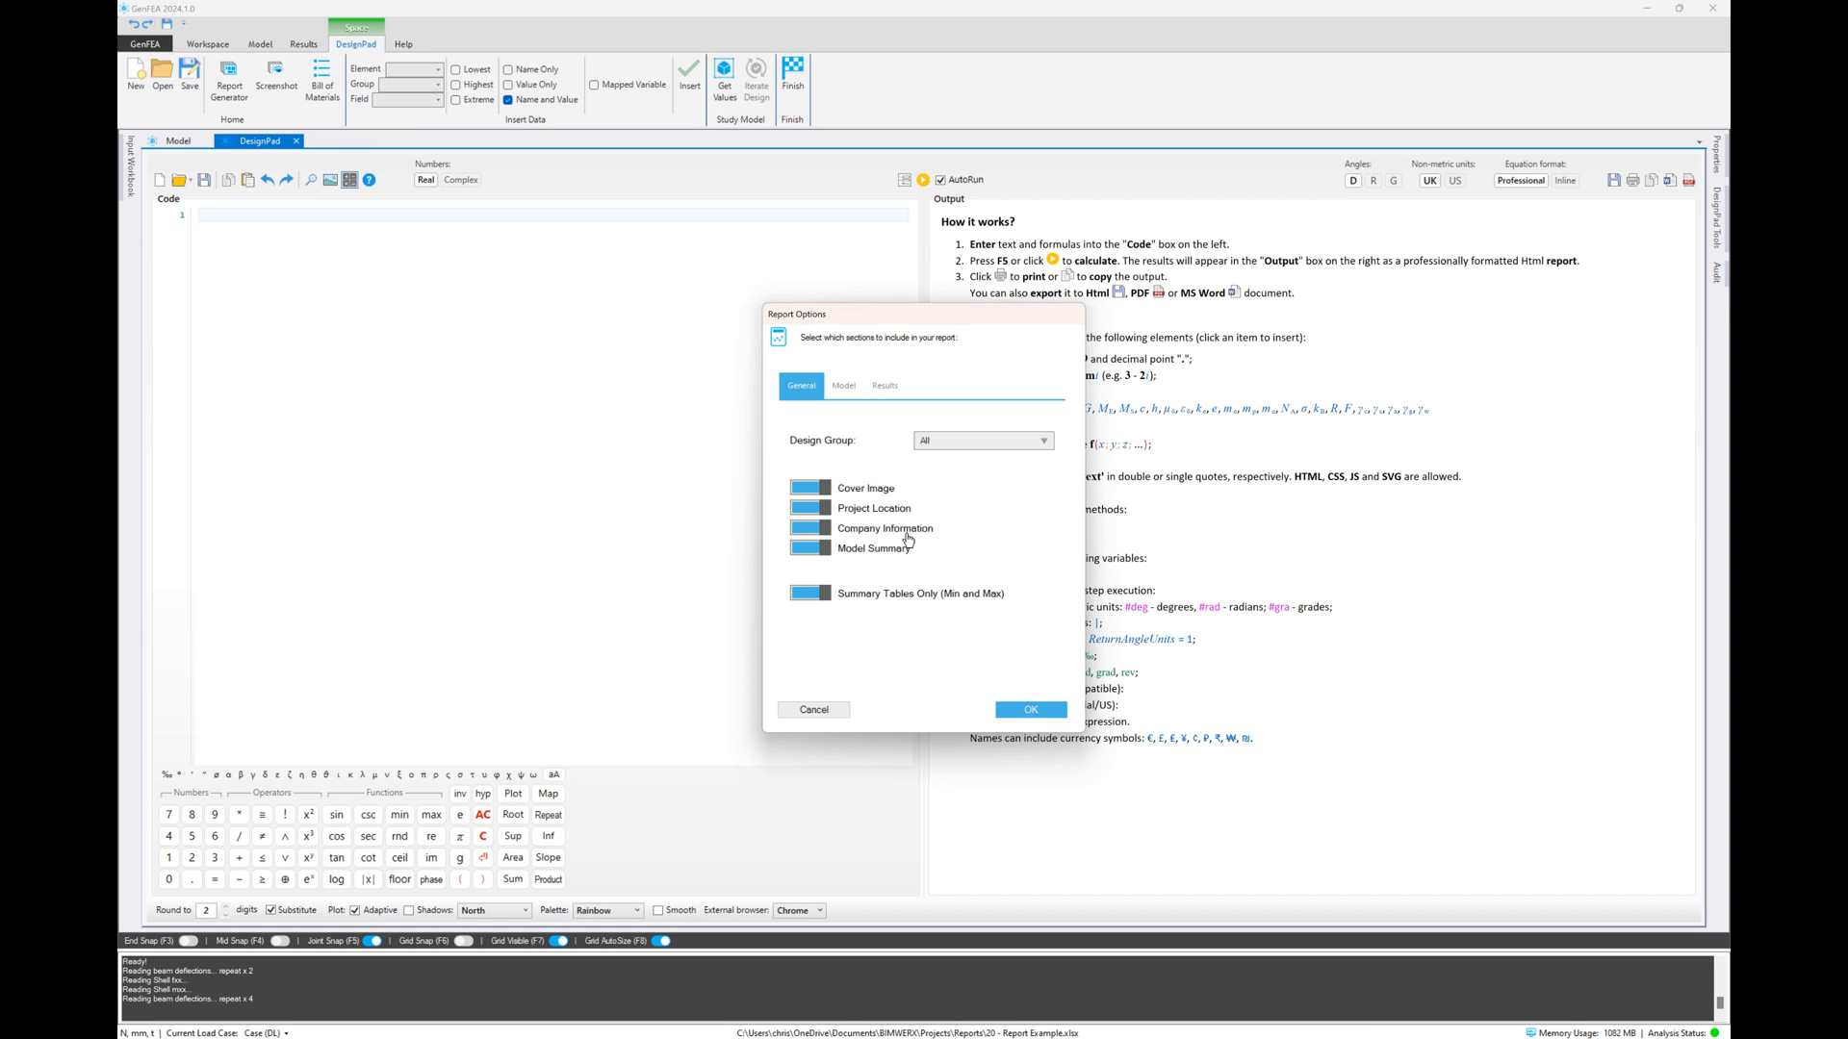
left_click(843, 386)
left_click(884, 386)
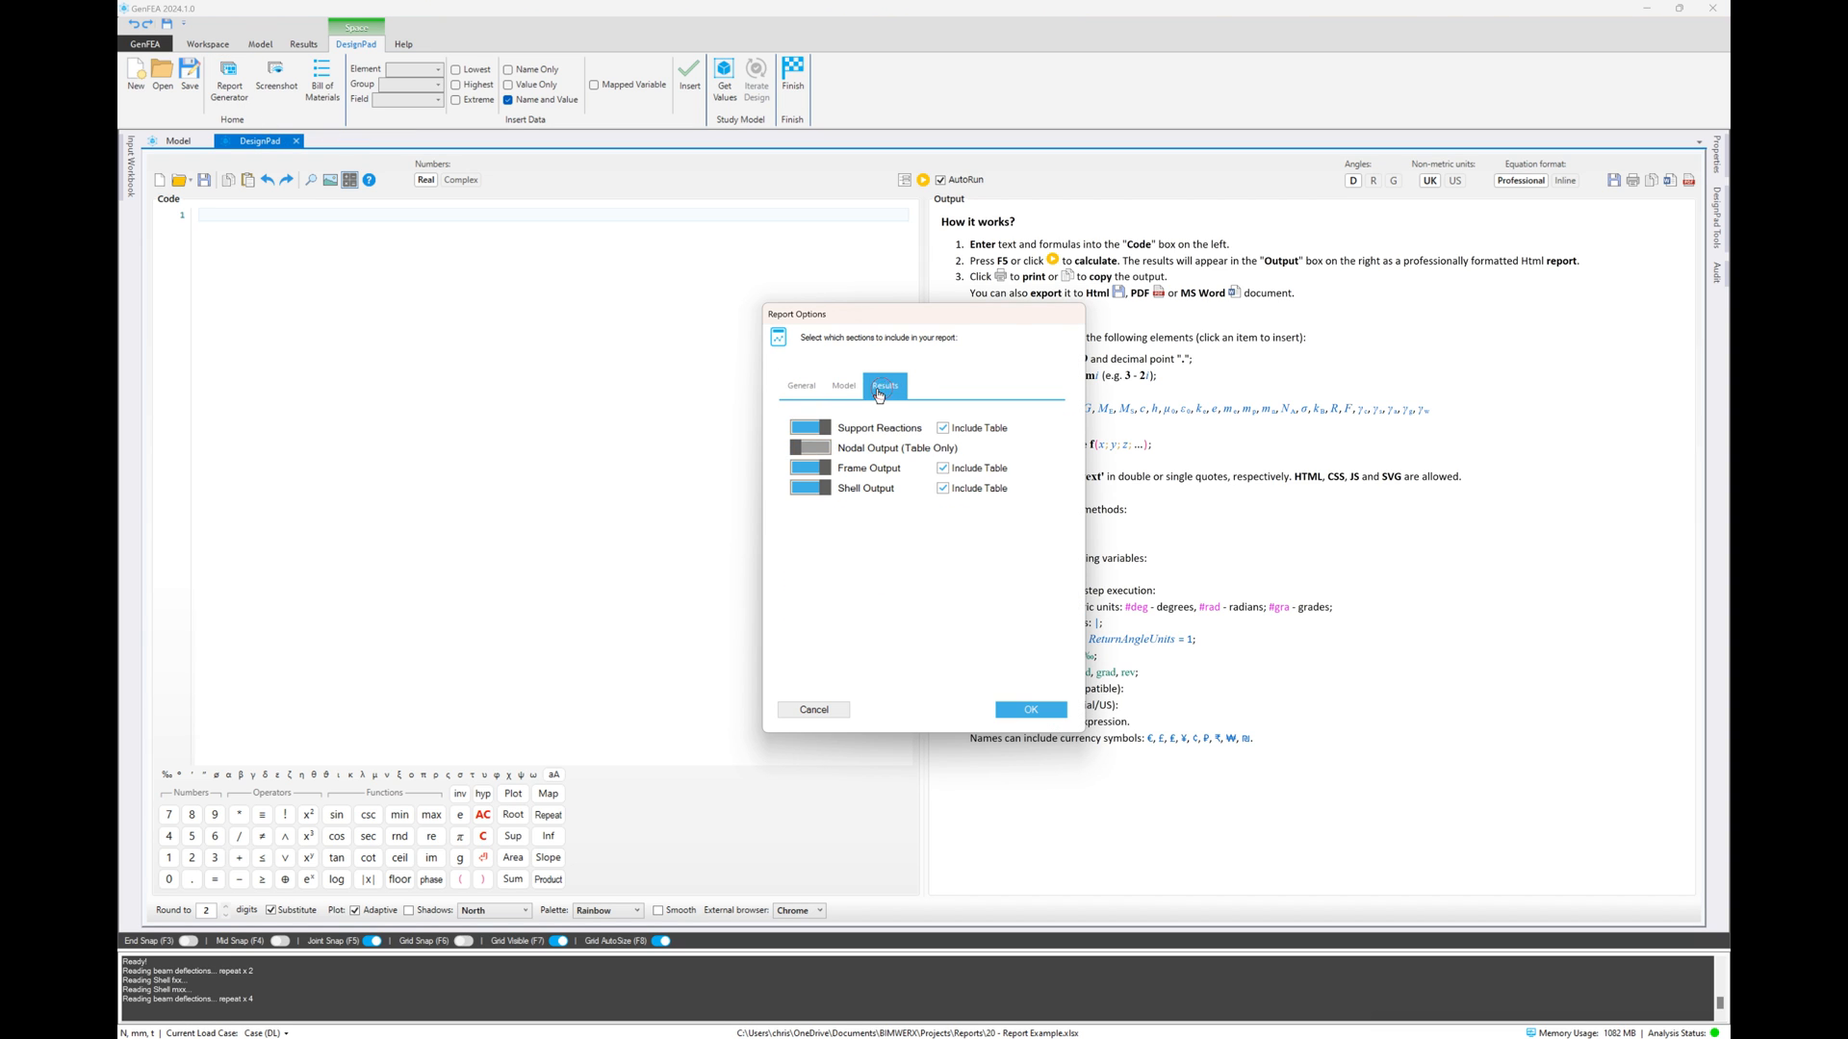
left_click(846, 389)
left_click(806, 388)
left_click(841, 387)
left_click(881, 387)
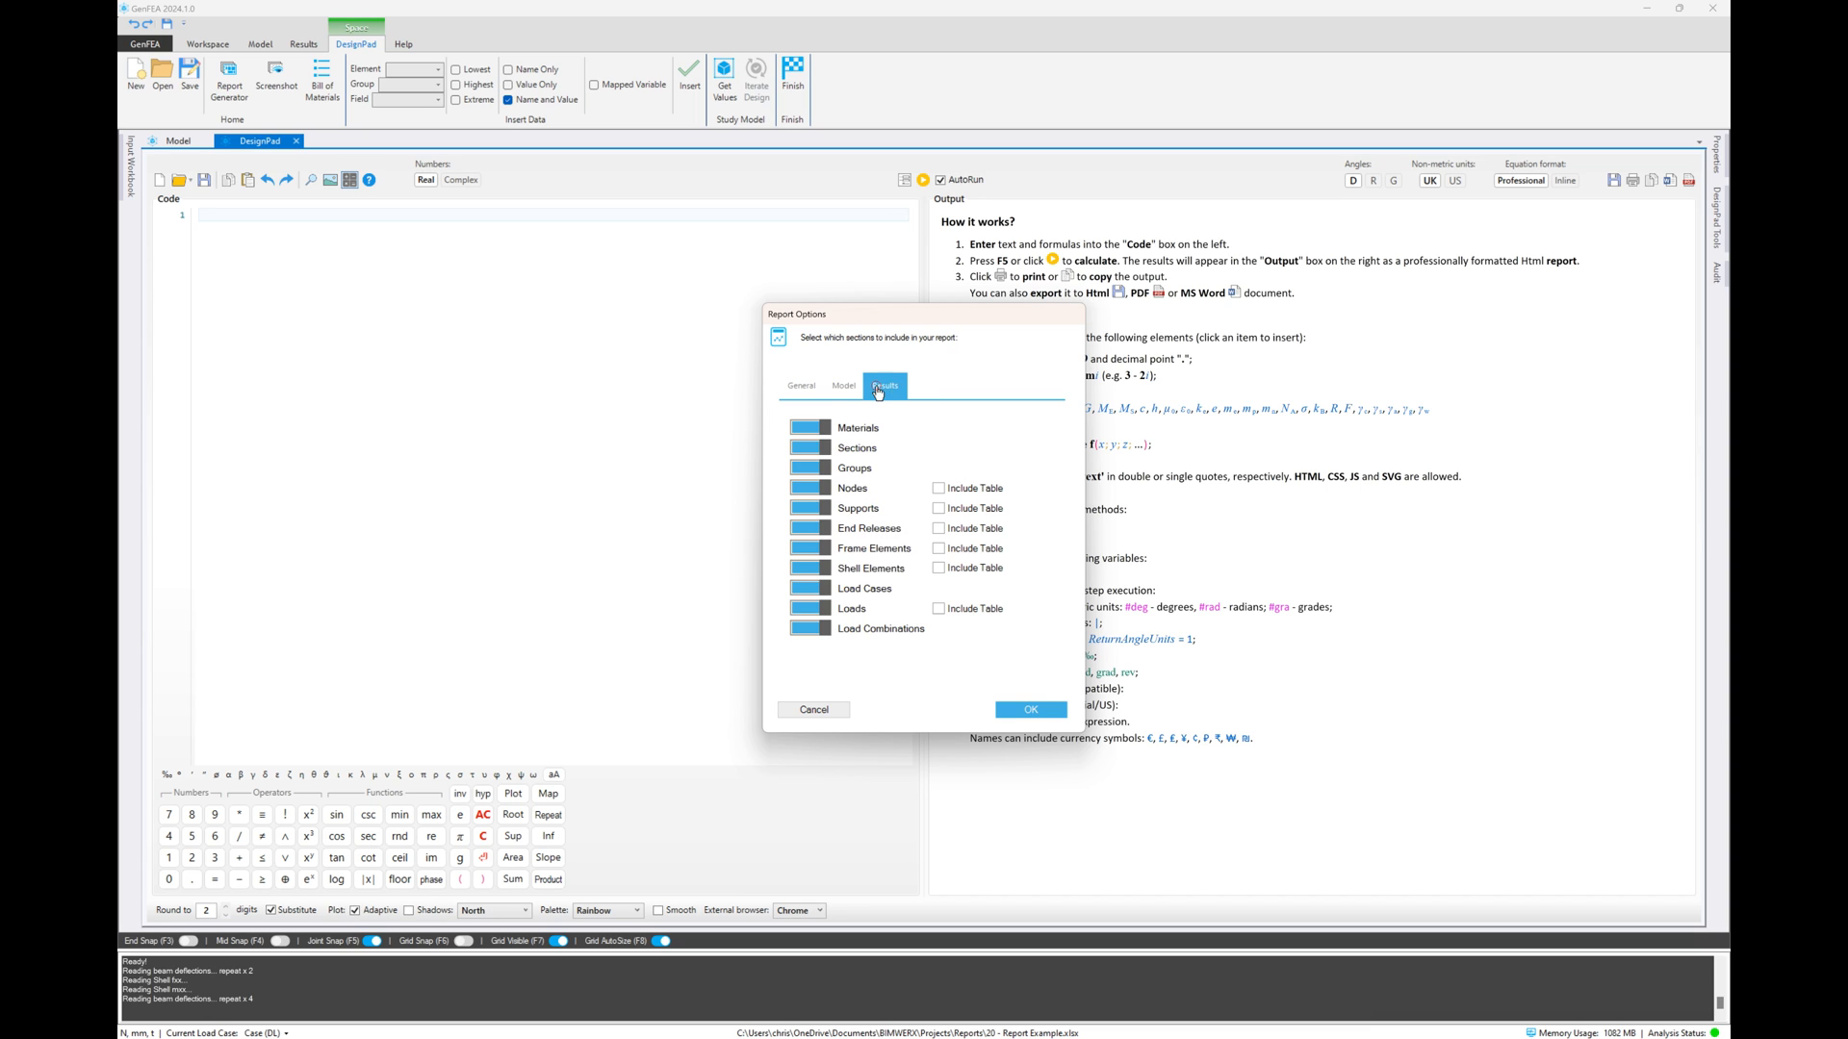
left_click(843, 386)
left_click(804, 386)
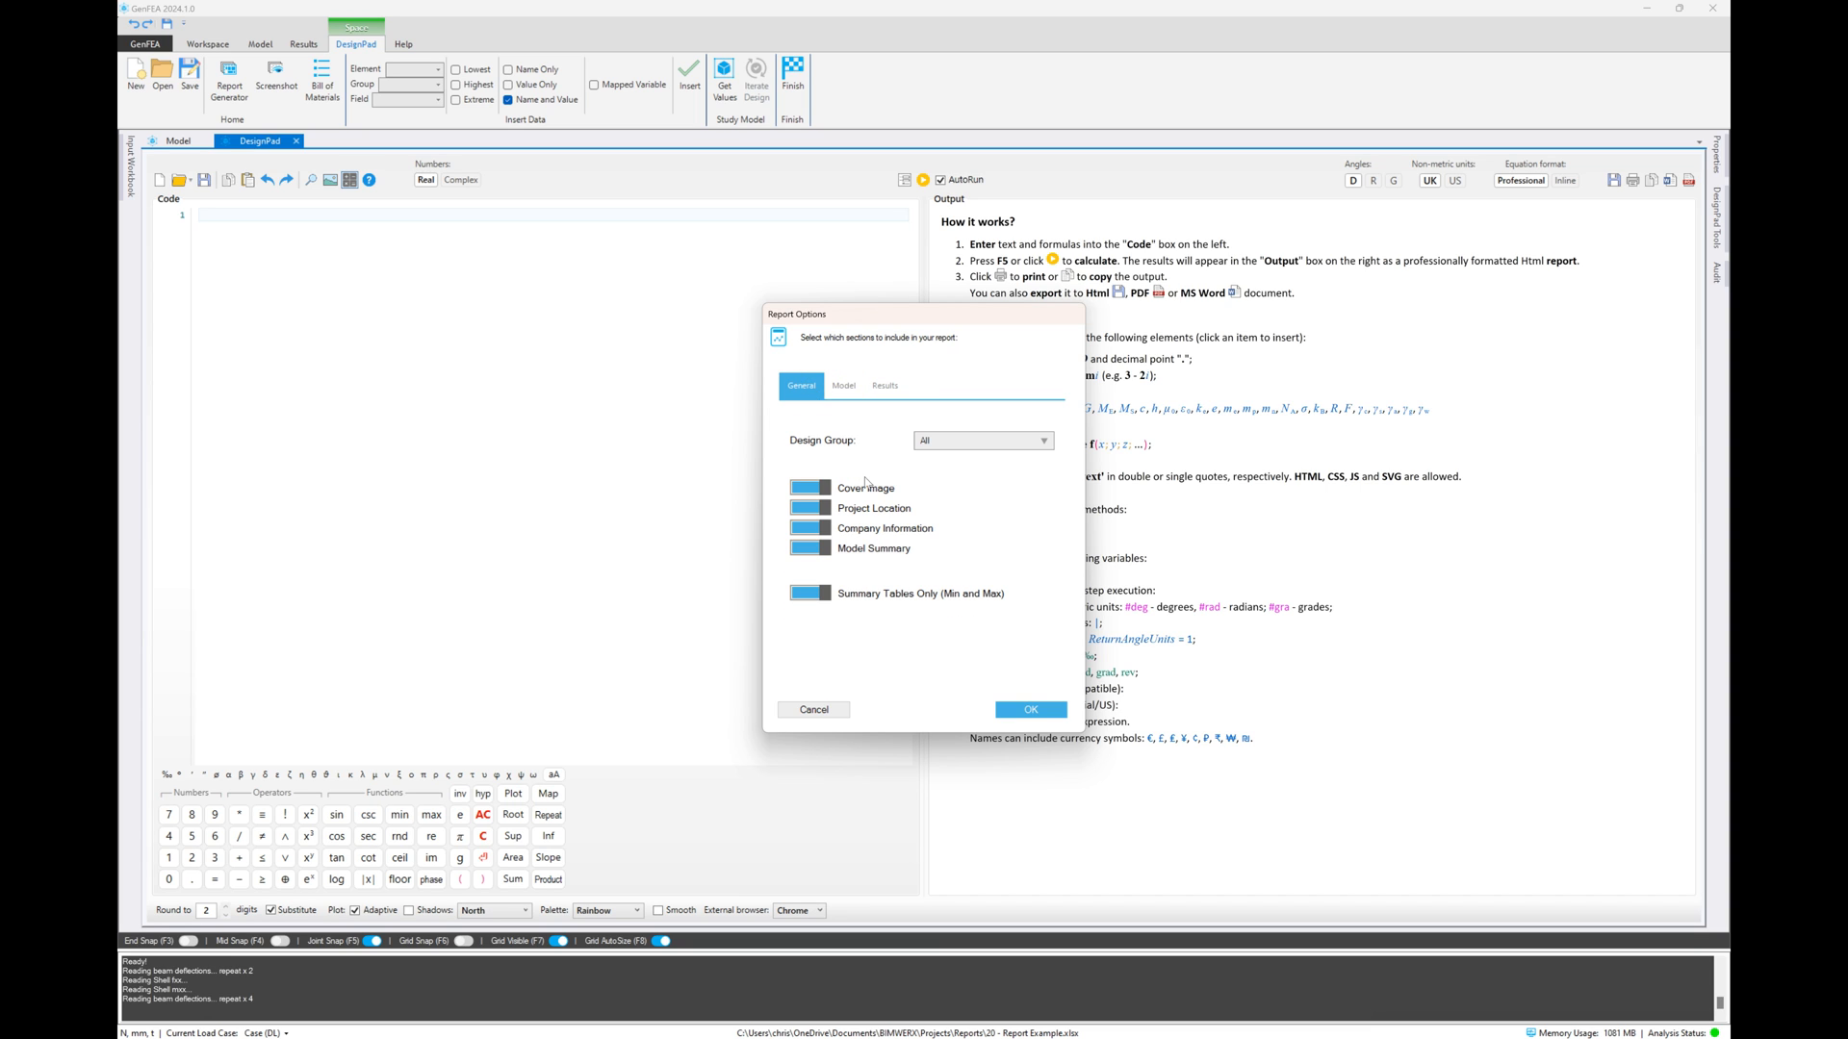
left_click(1013, 714)
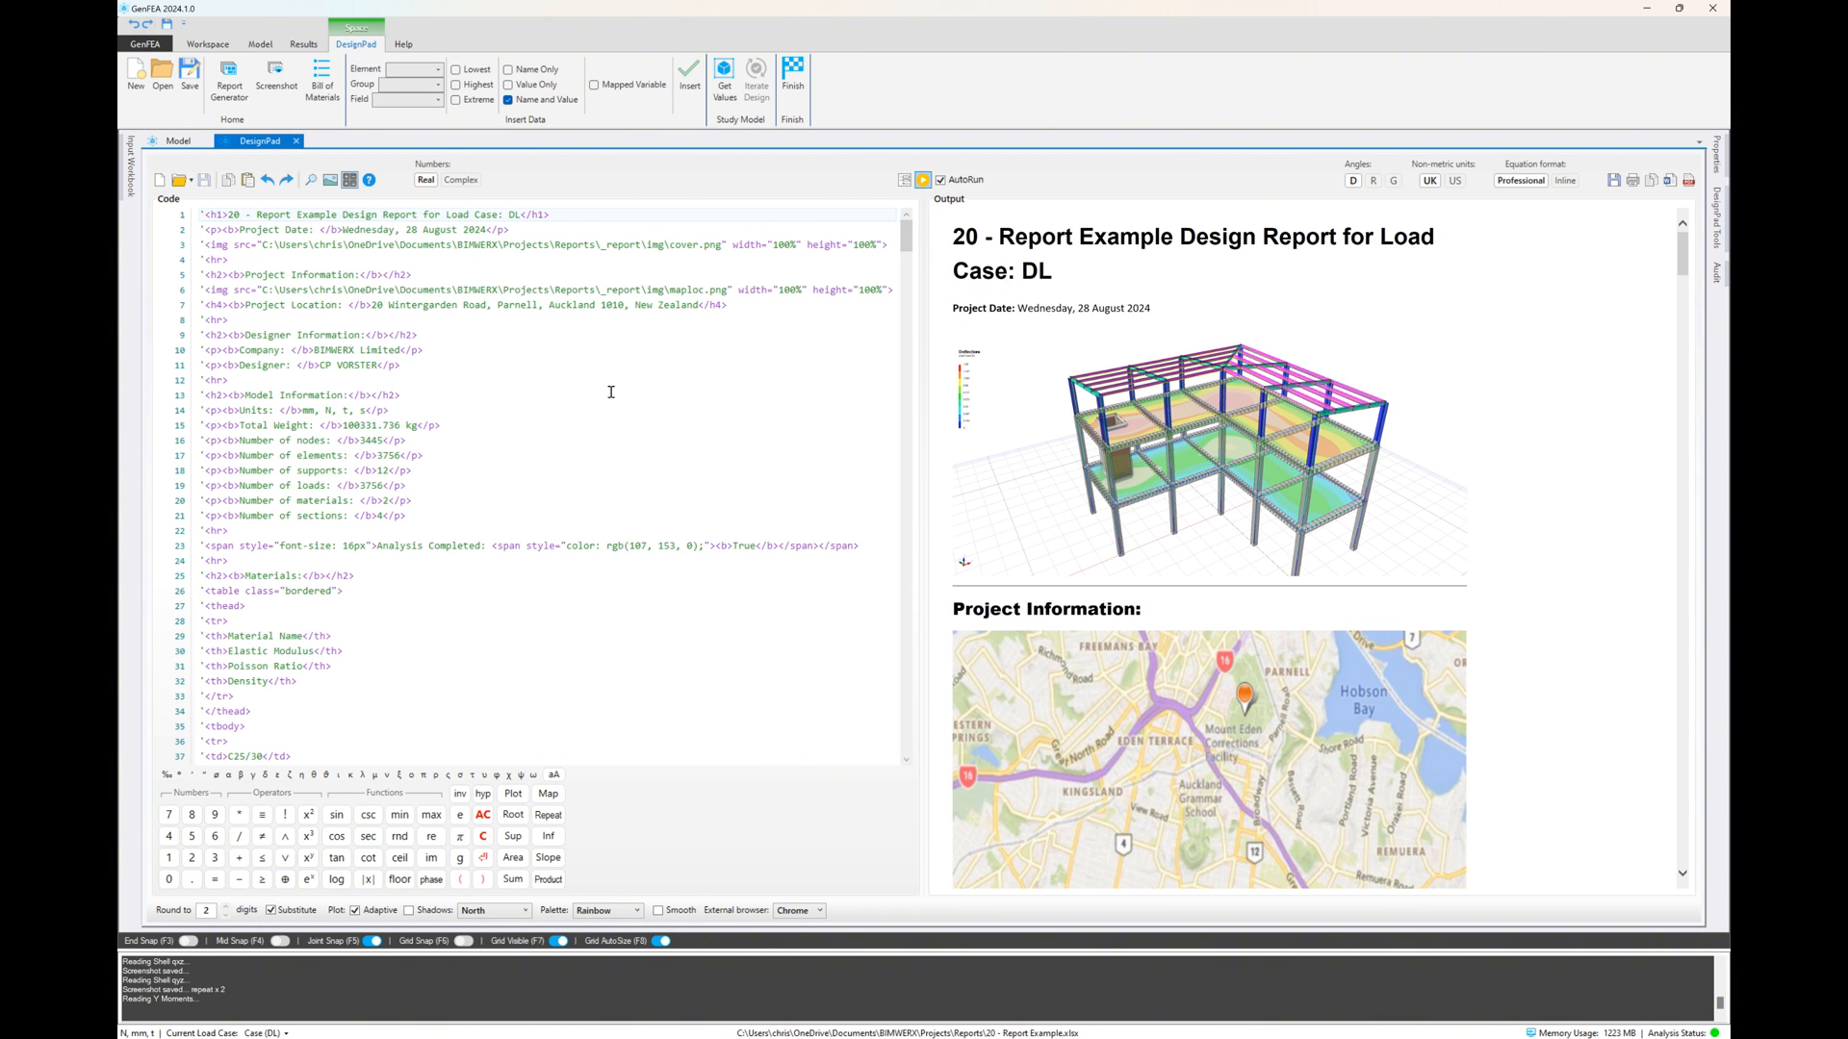
Expand the report output to full width, examine its sections, frame forces and shell forces, and restore the code view
left_click(922, 179)
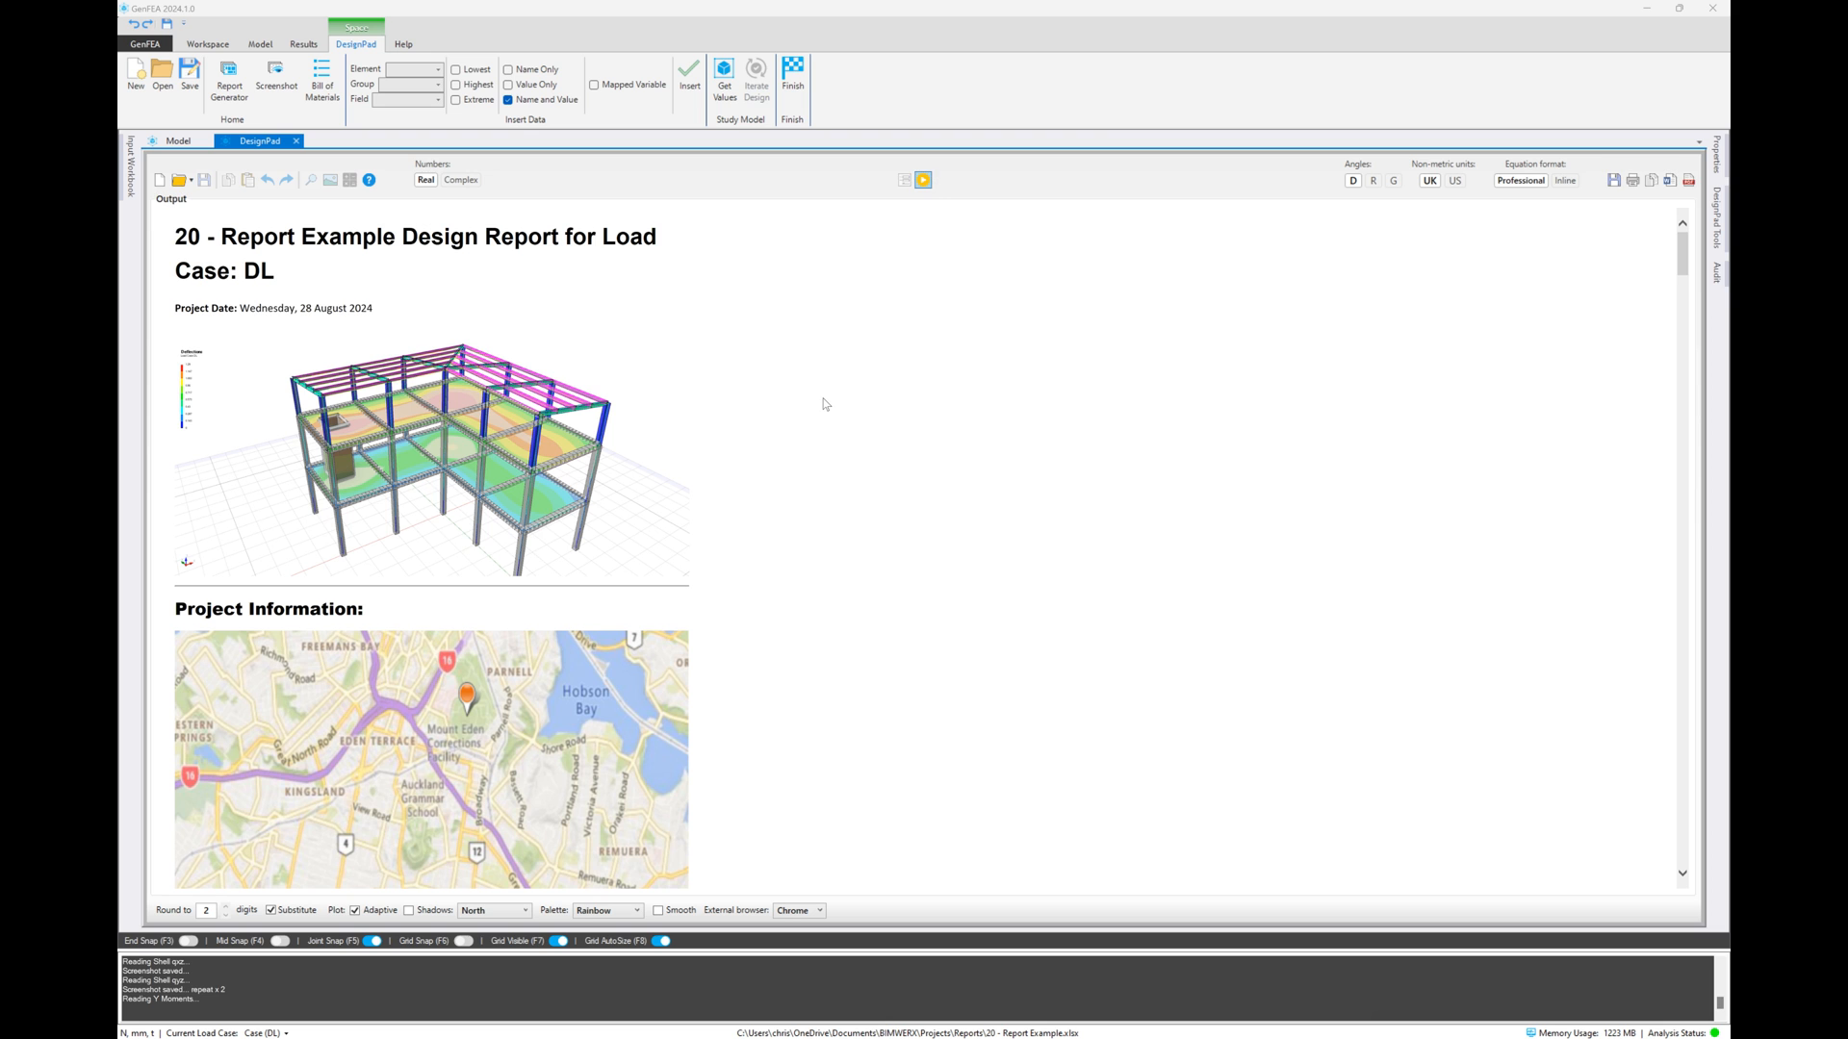
scroll(825, 405, "down", 15)
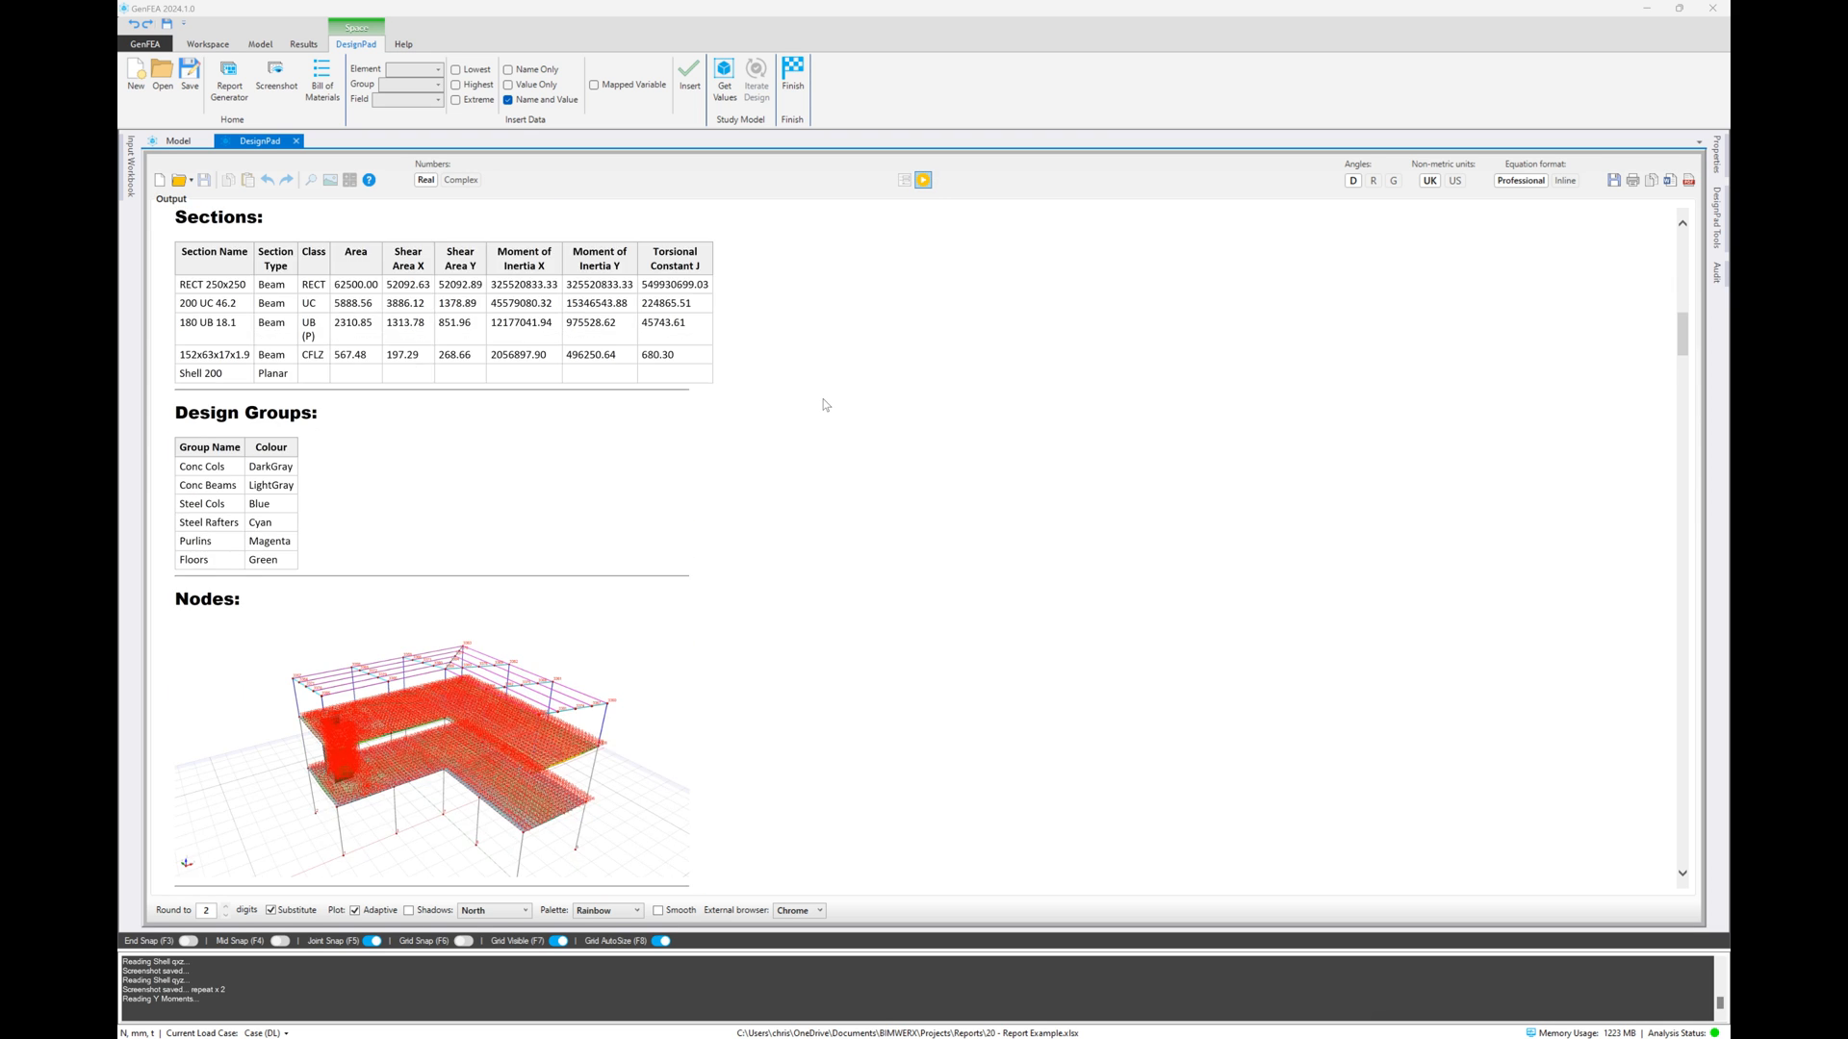
scroll(825, 405, "down", 10)
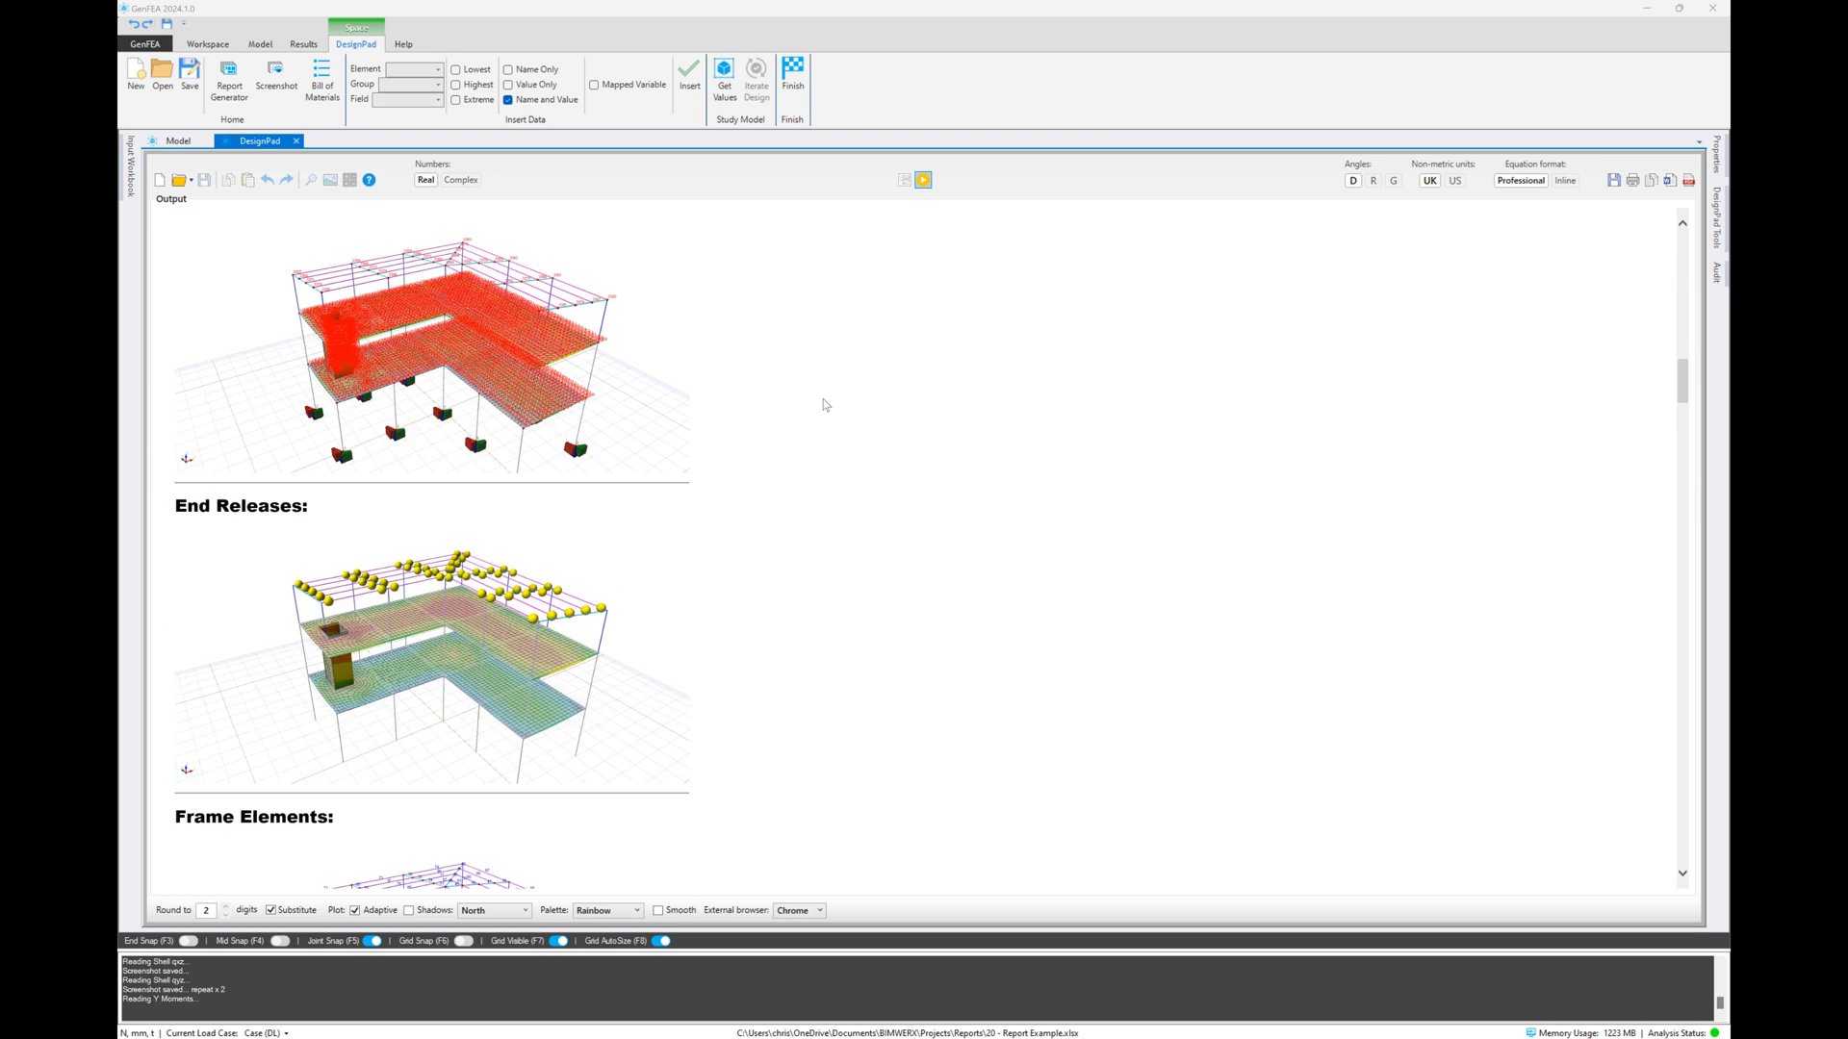
scroll(825, 405, "down", 6)
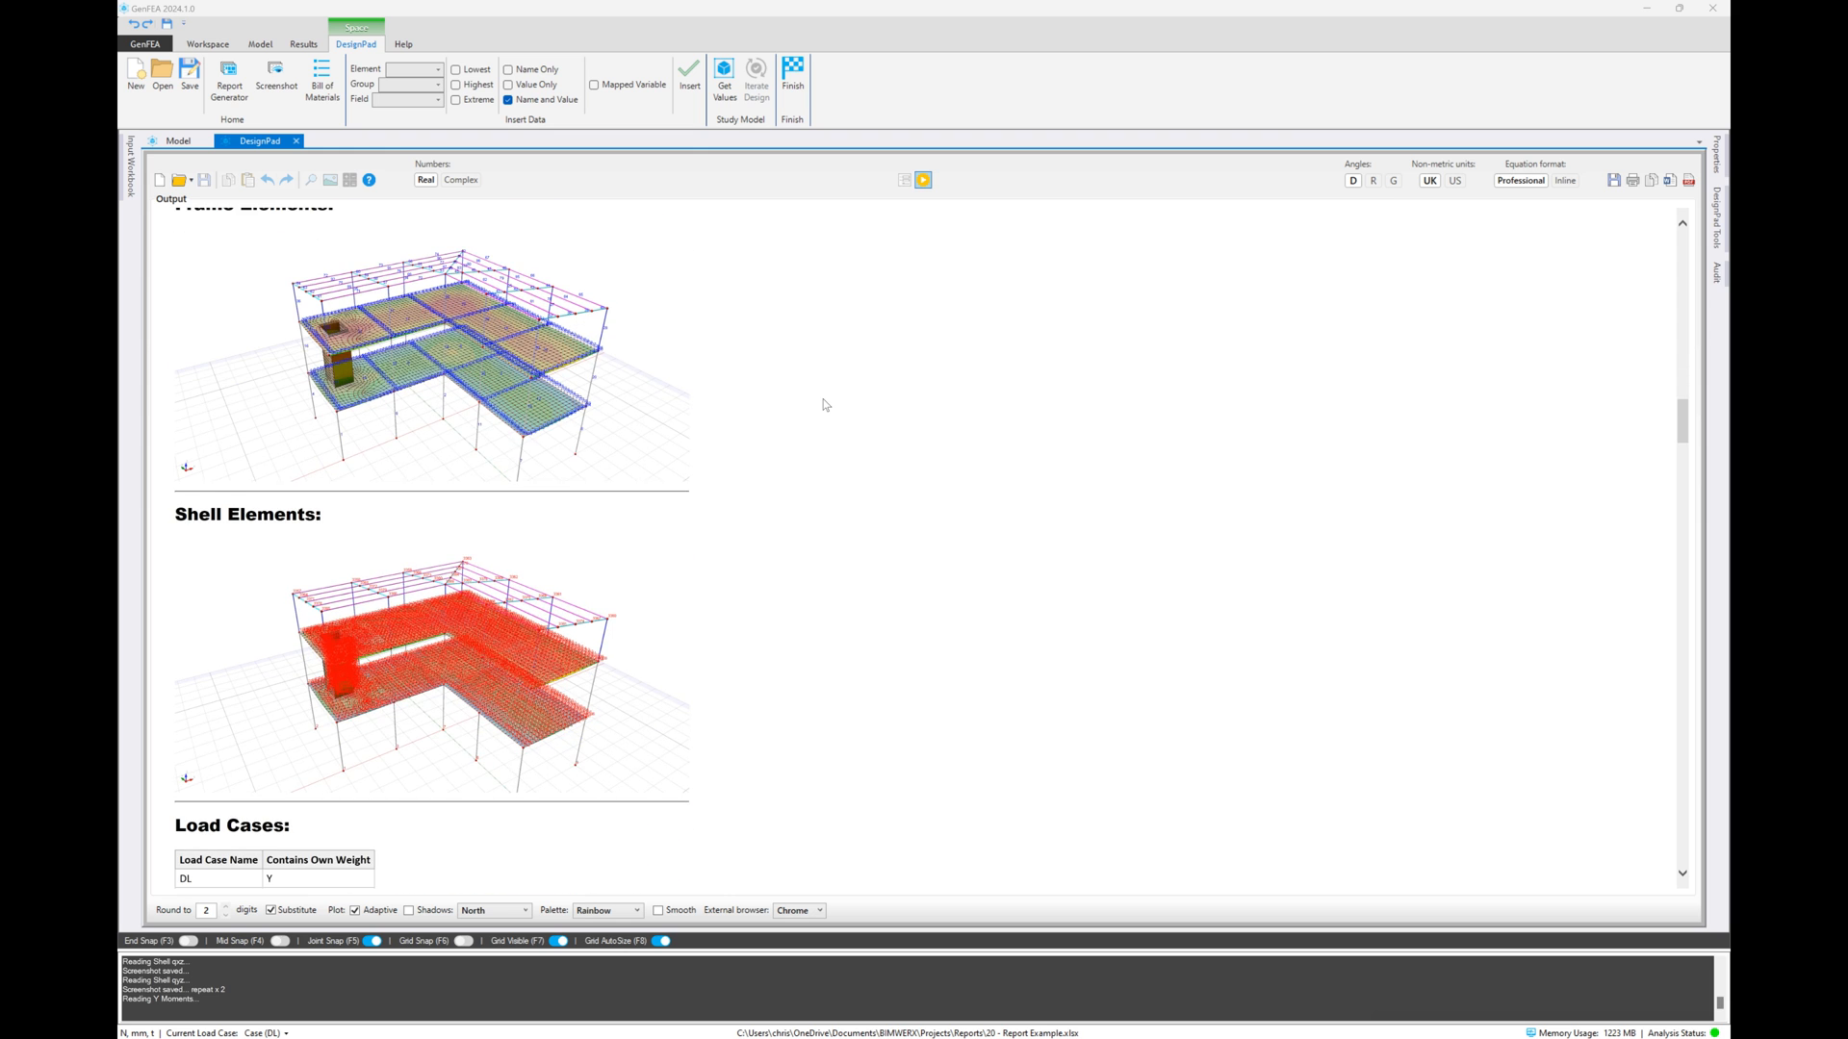
scroll(825, 405, "down", 10)
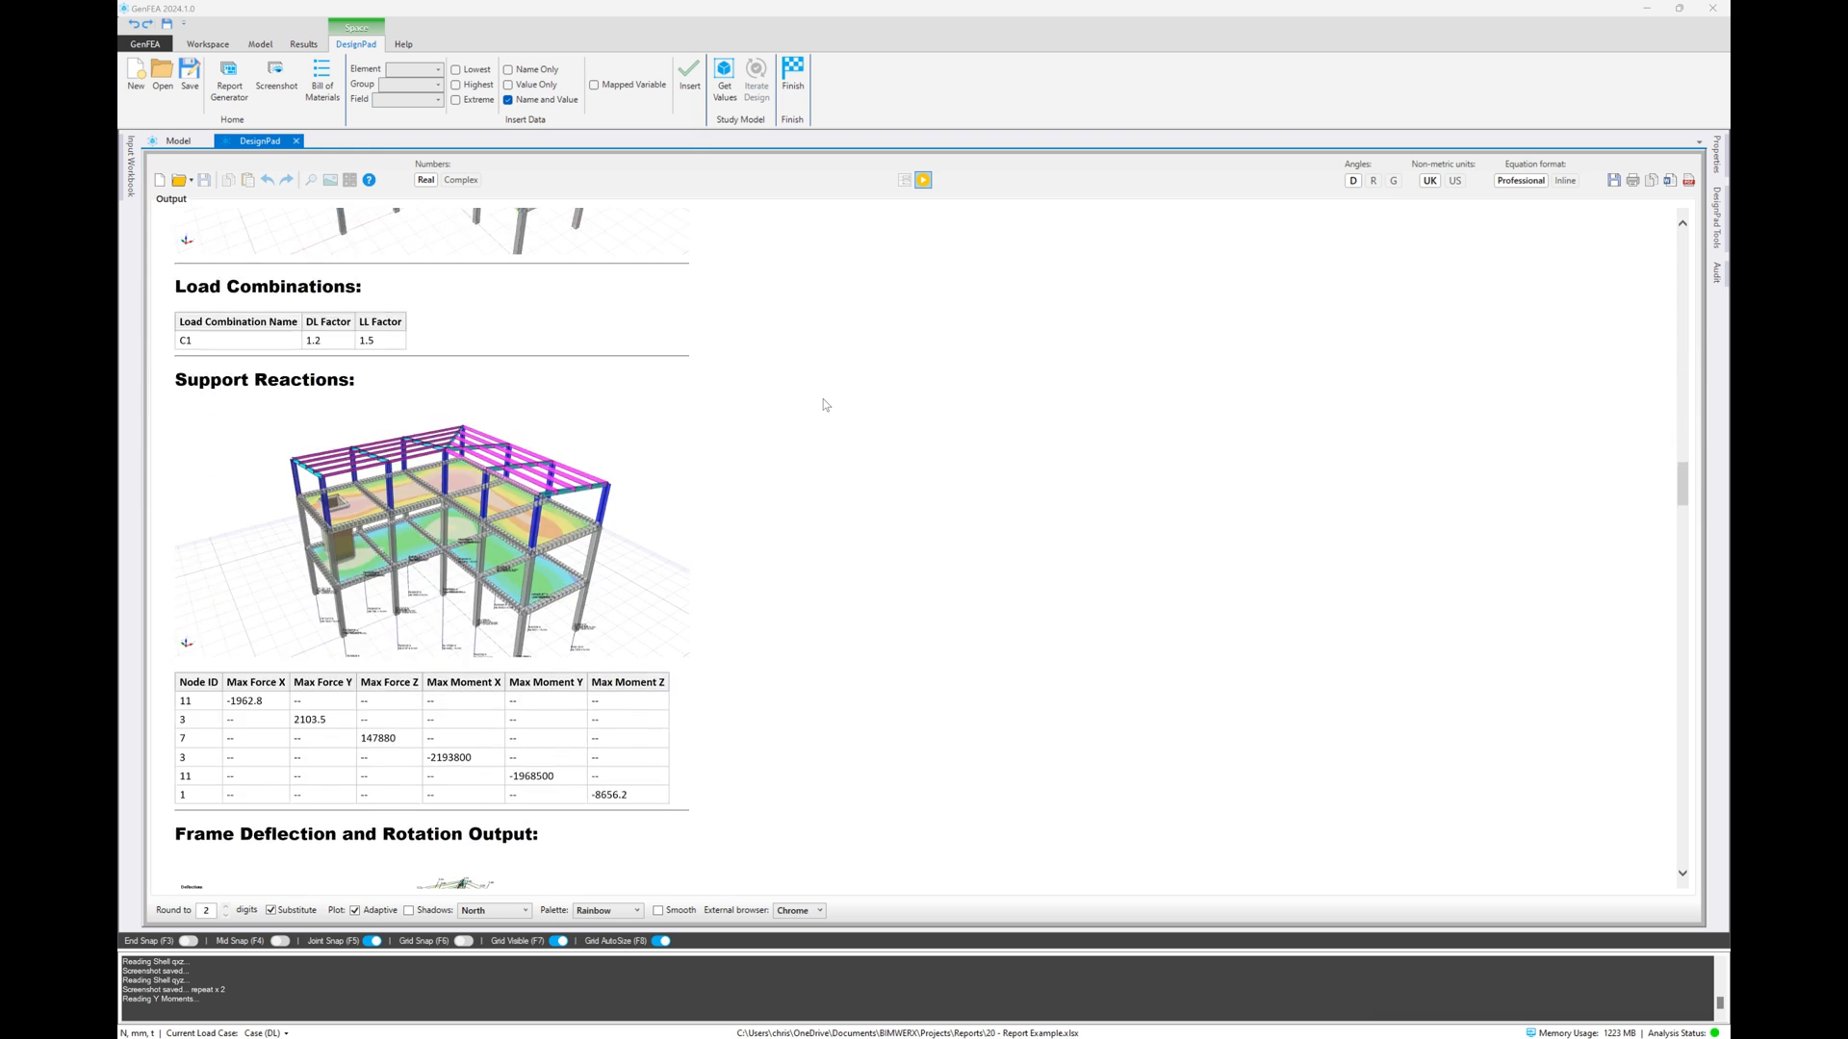
scroll(825, 405, "down", 6)
scroll(825, 405, "down", 15)
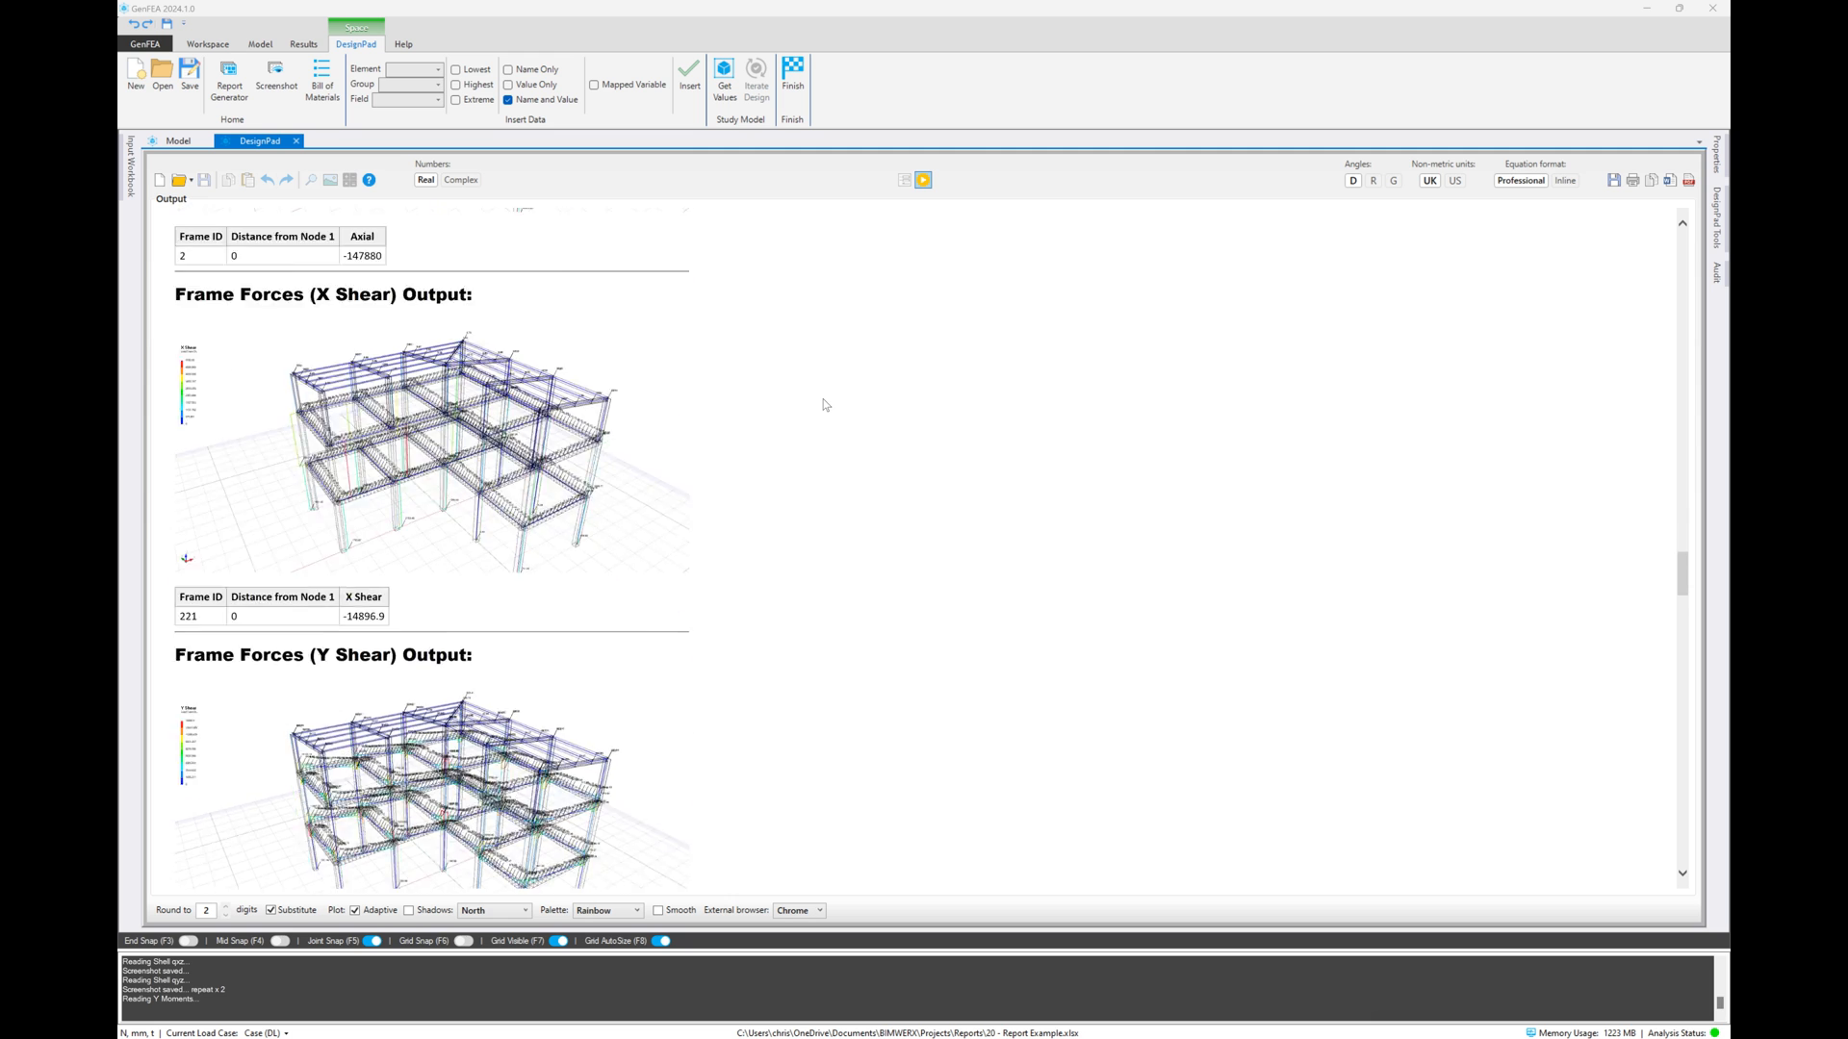
scroll(824, 405, "down", 20)
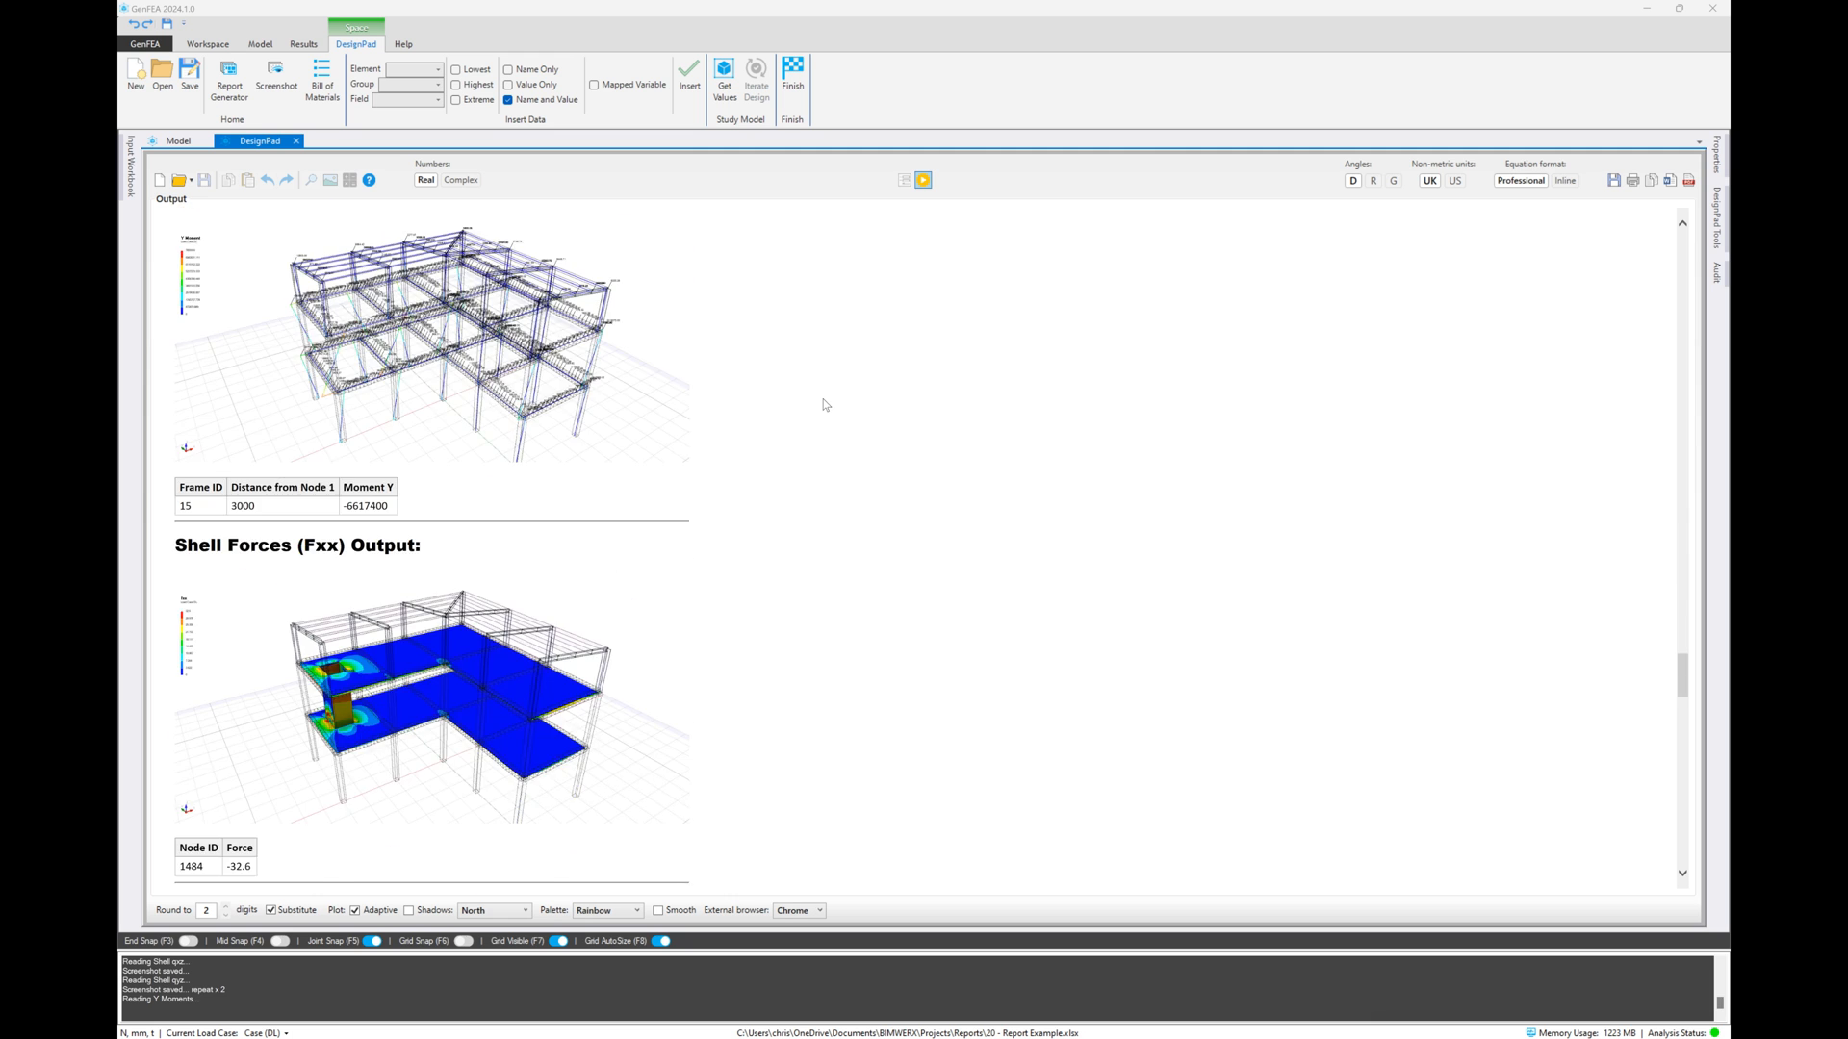
scroll(825, 405, "down", 16)
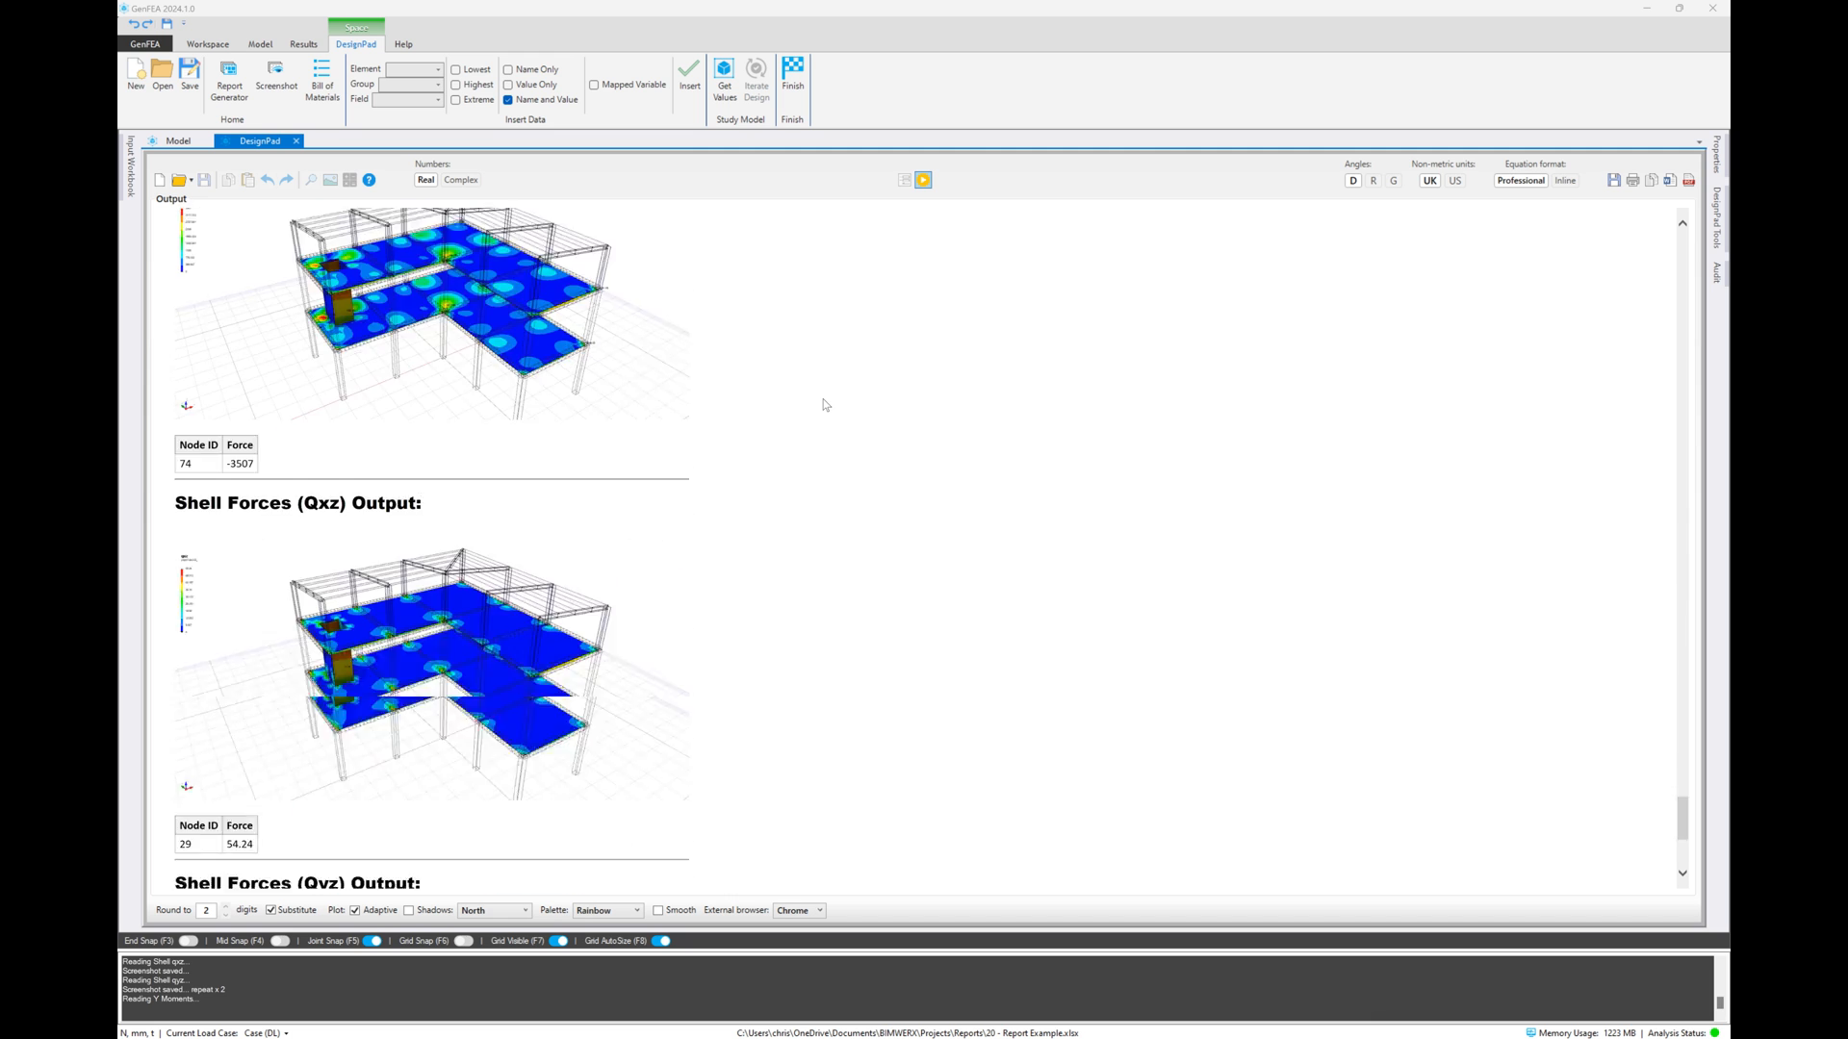
scroll(825, 406, "up", 8)
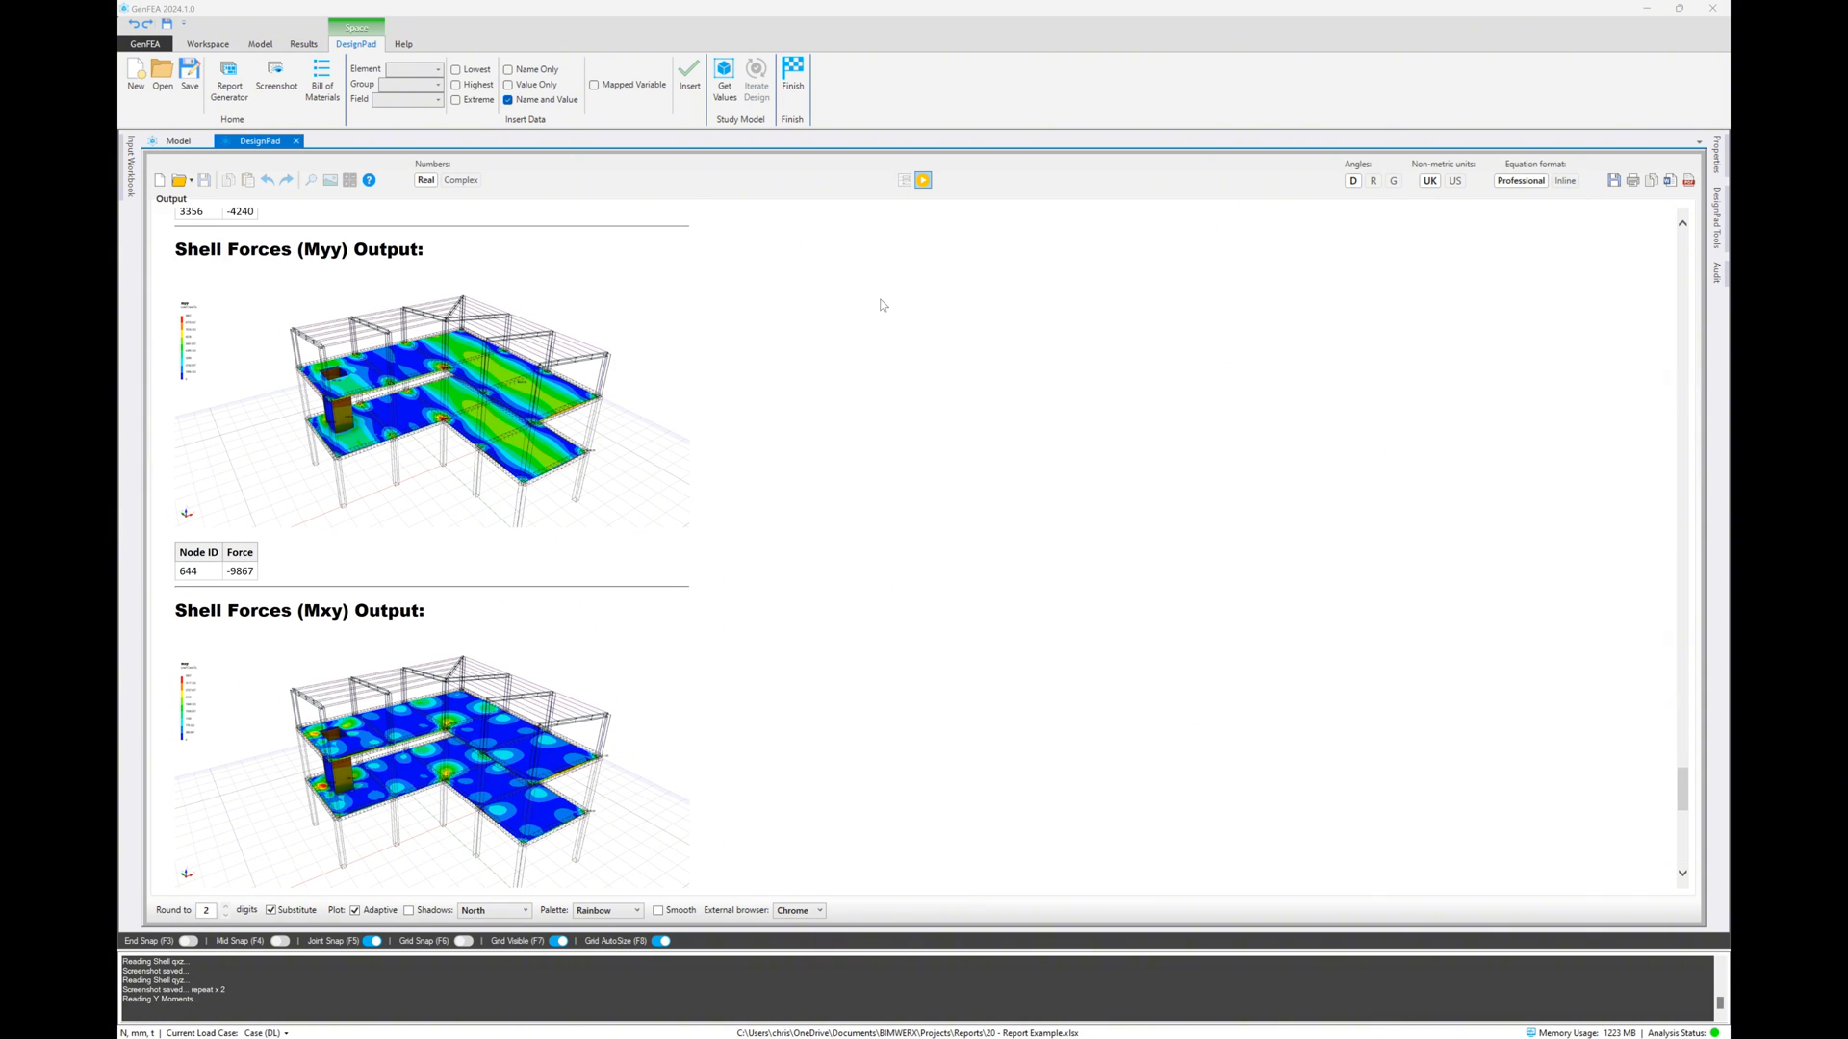
left_click(905, 180)
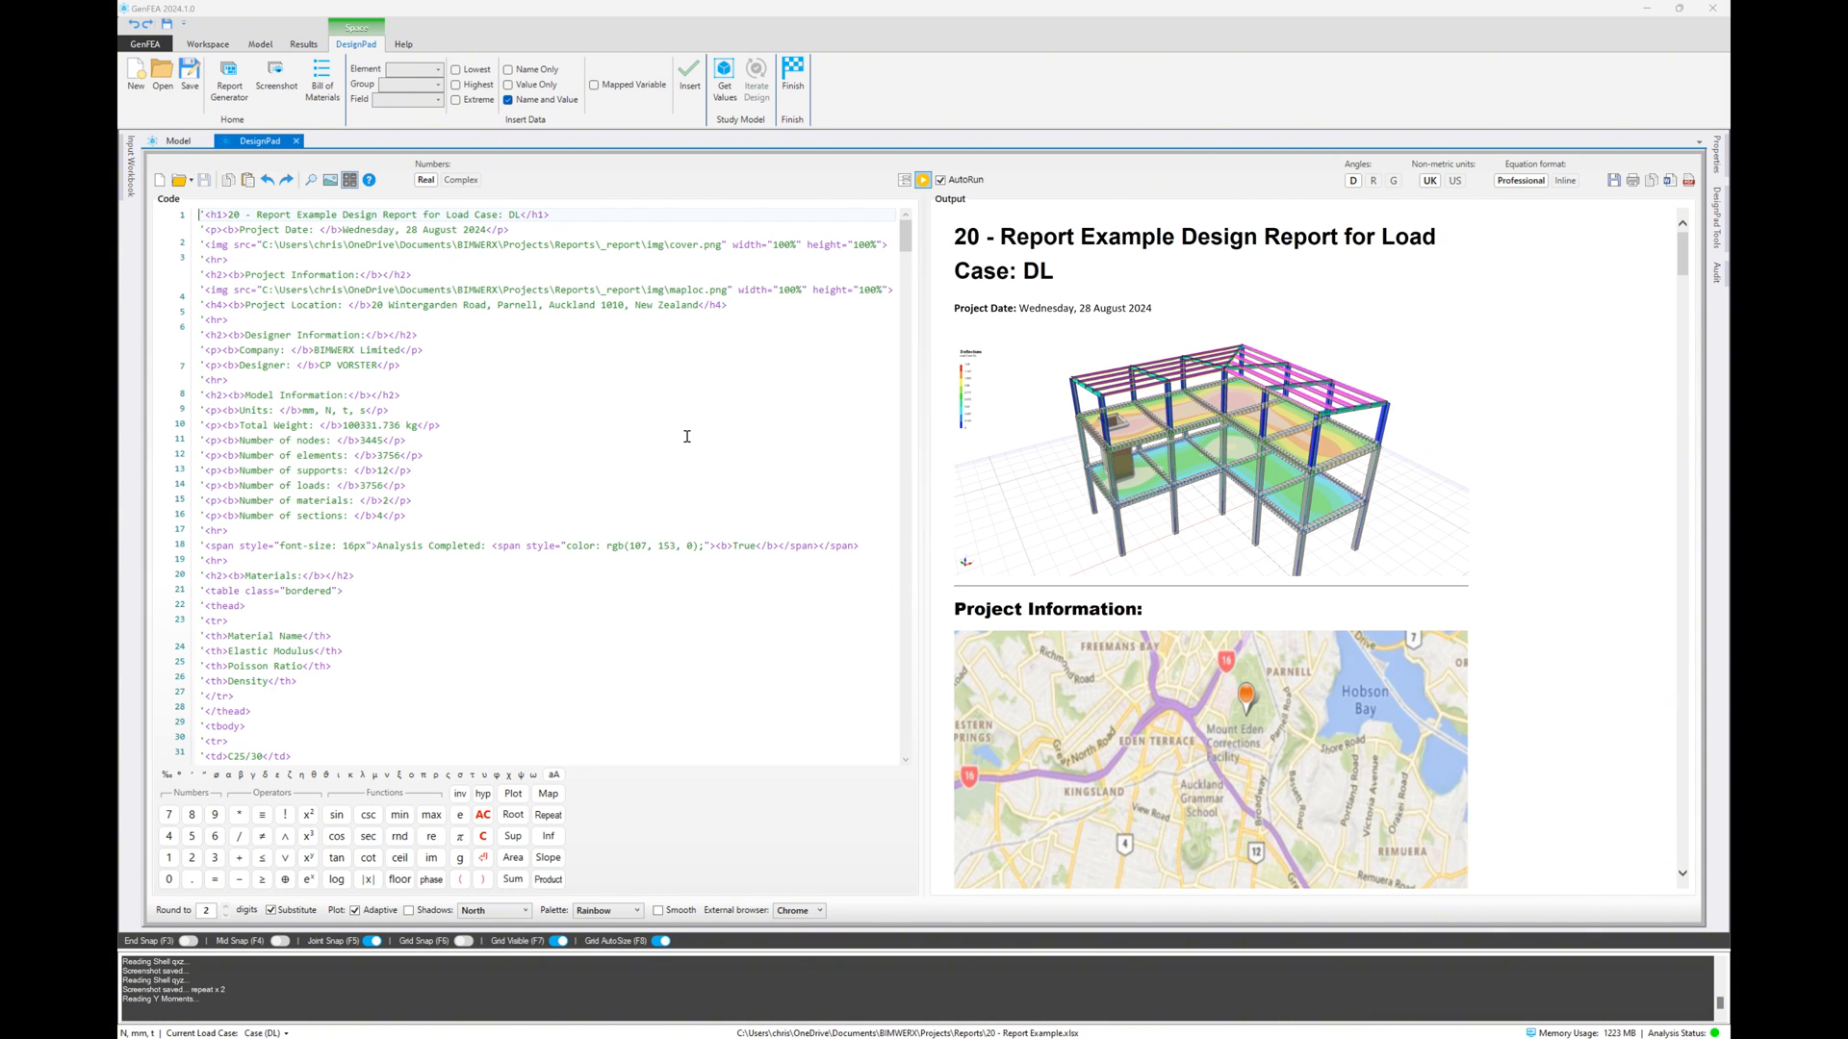
Insert an HTML Heading 3 on a new line after the last table, above the end-of-report note
scroll(687, 436, "down", 5)
left_click_drag(904, 252, 902, 770)
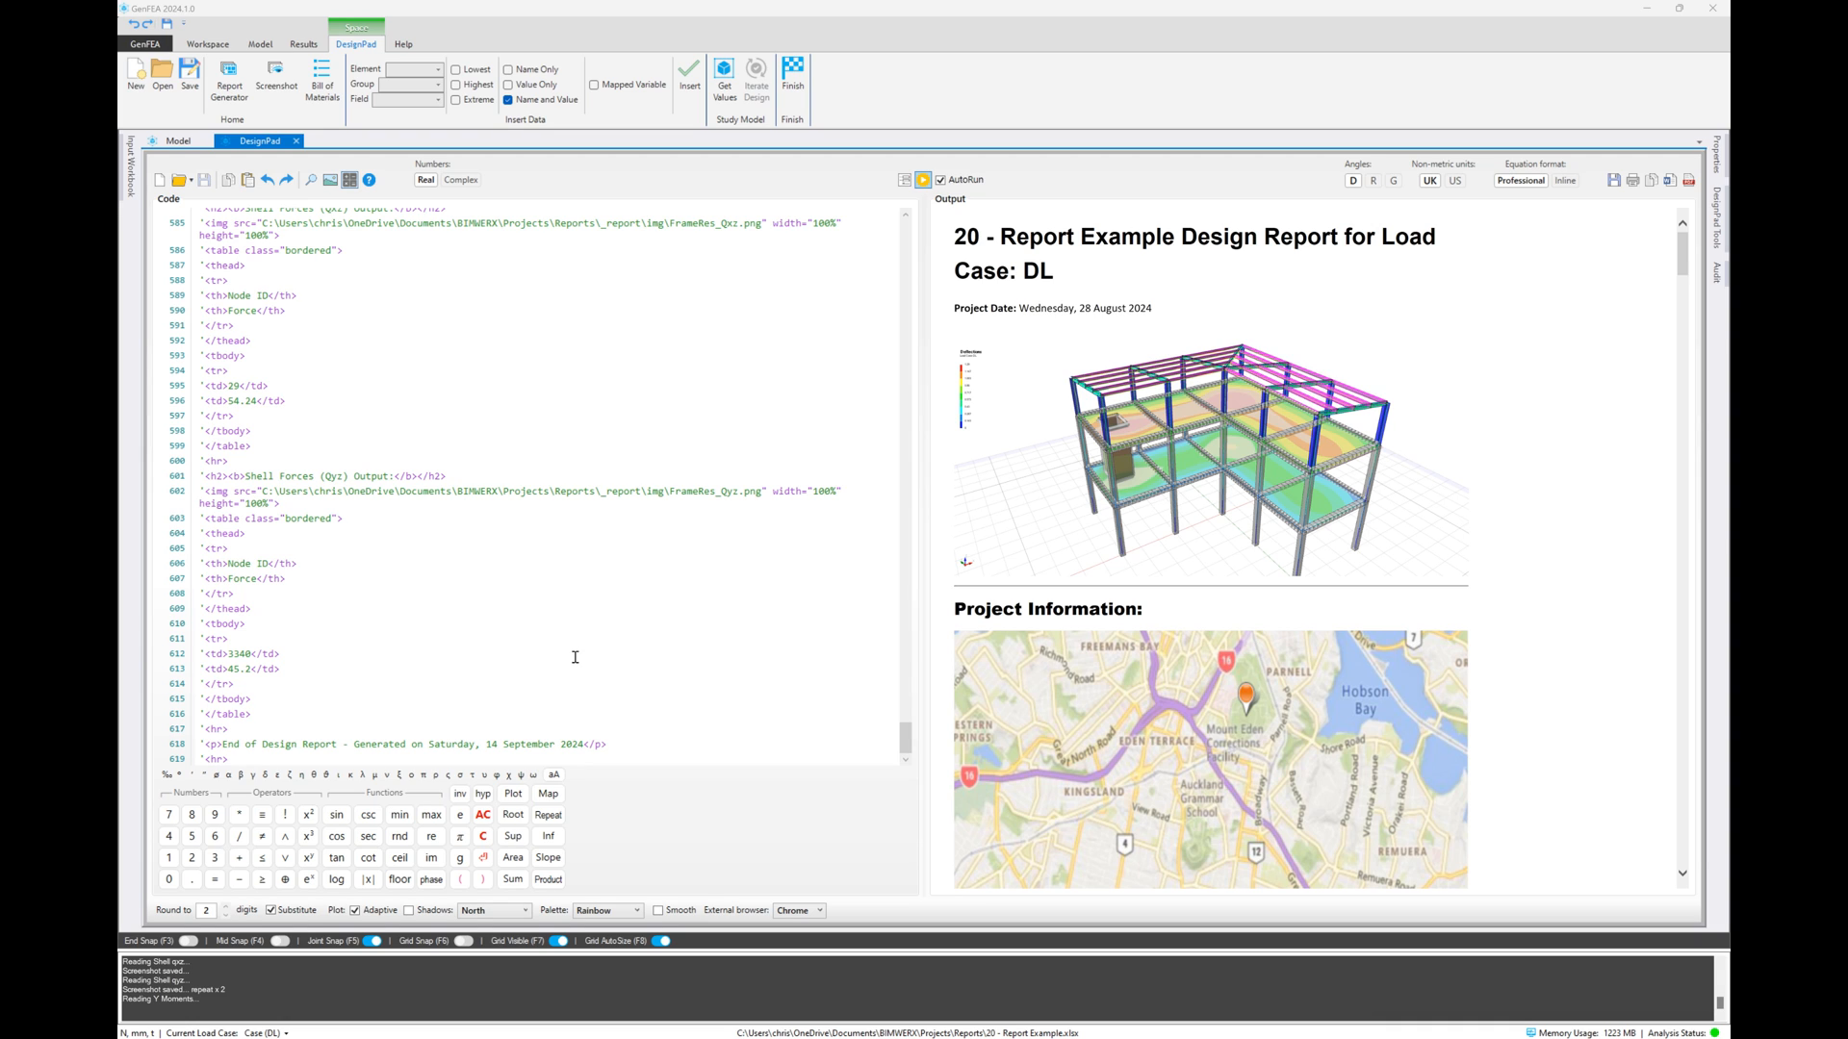
left_click(313, 716)
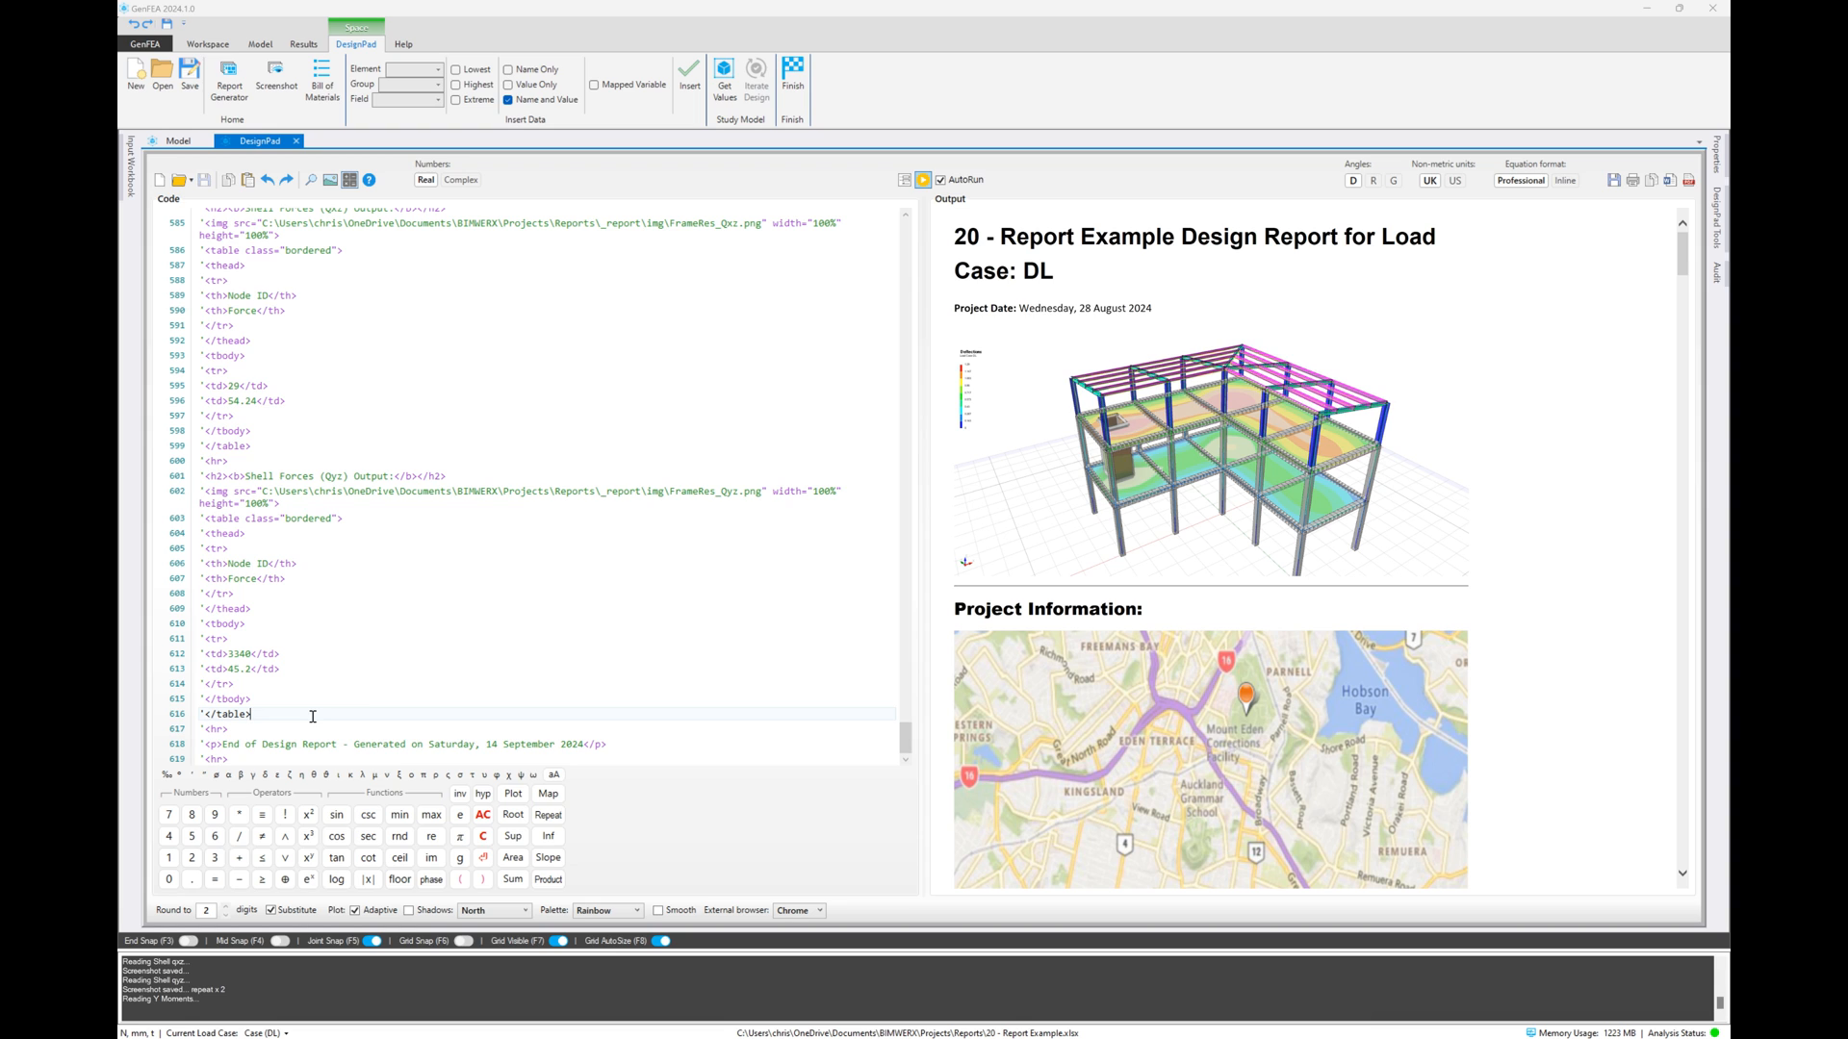
key("Return")
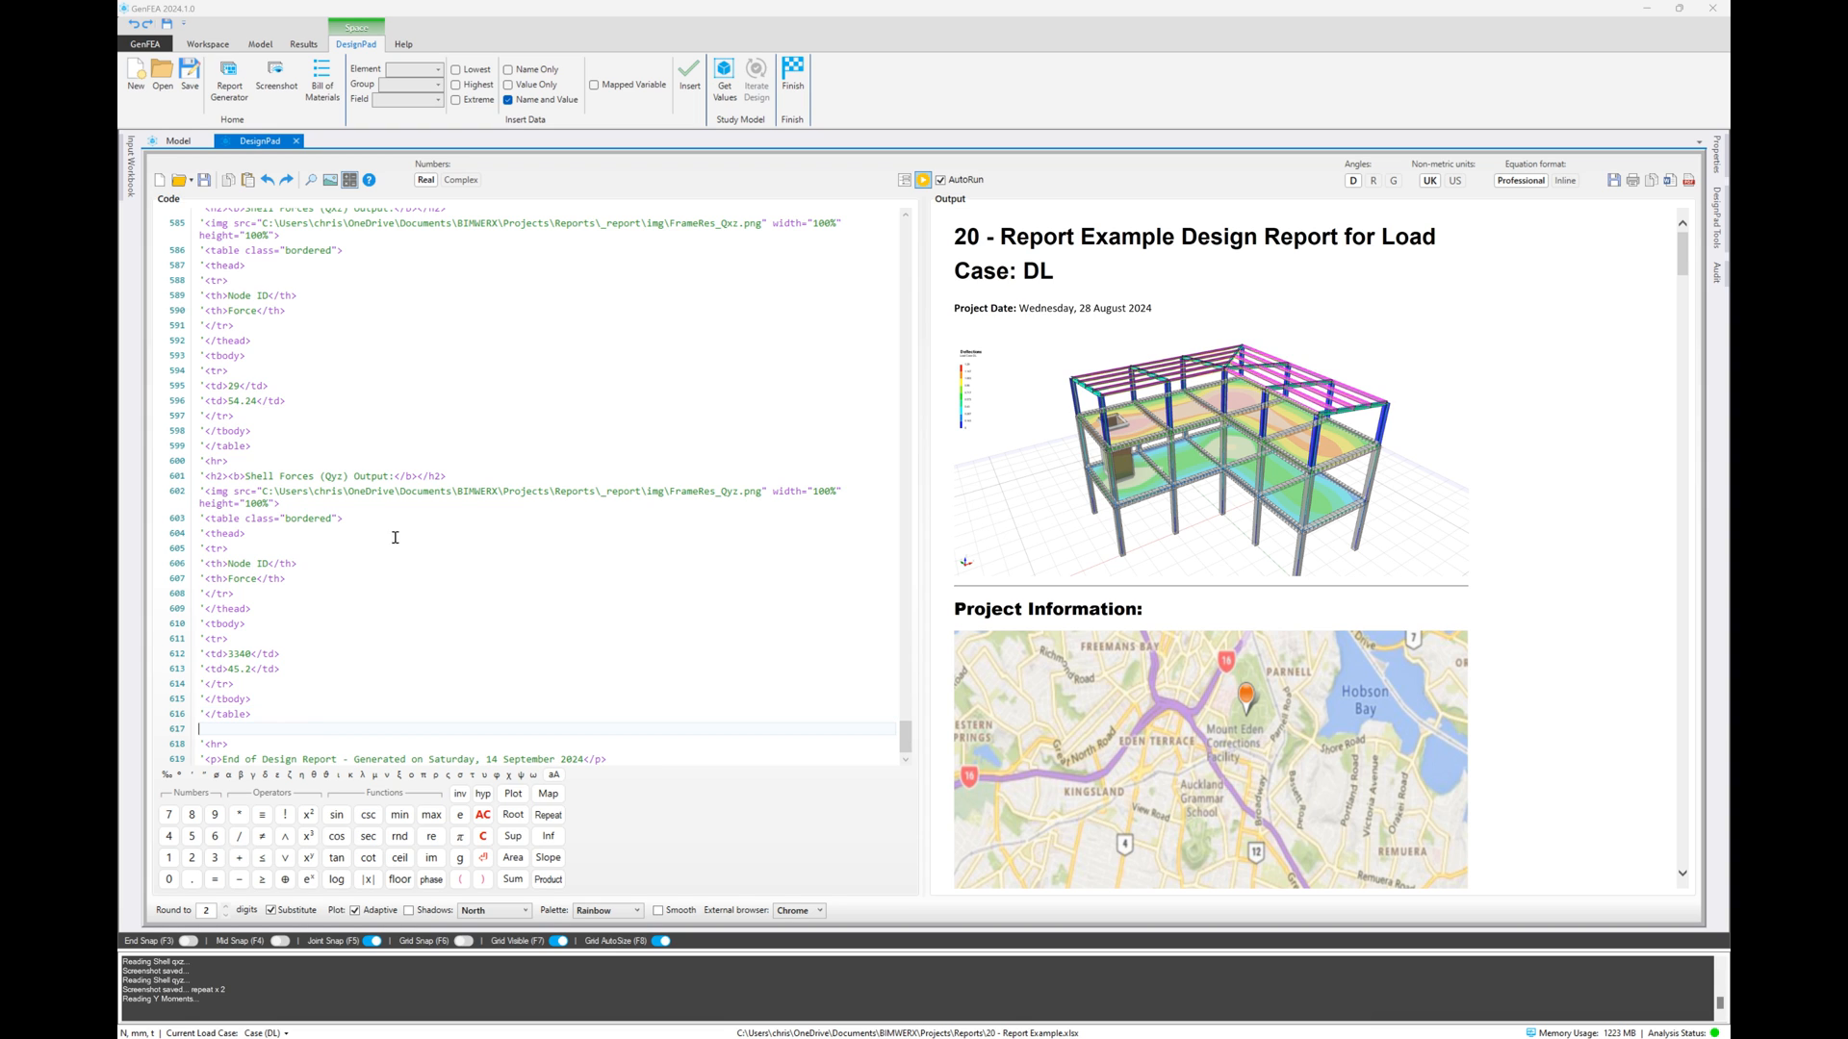
left_click(1719, 217)
left_click(1701, 217)
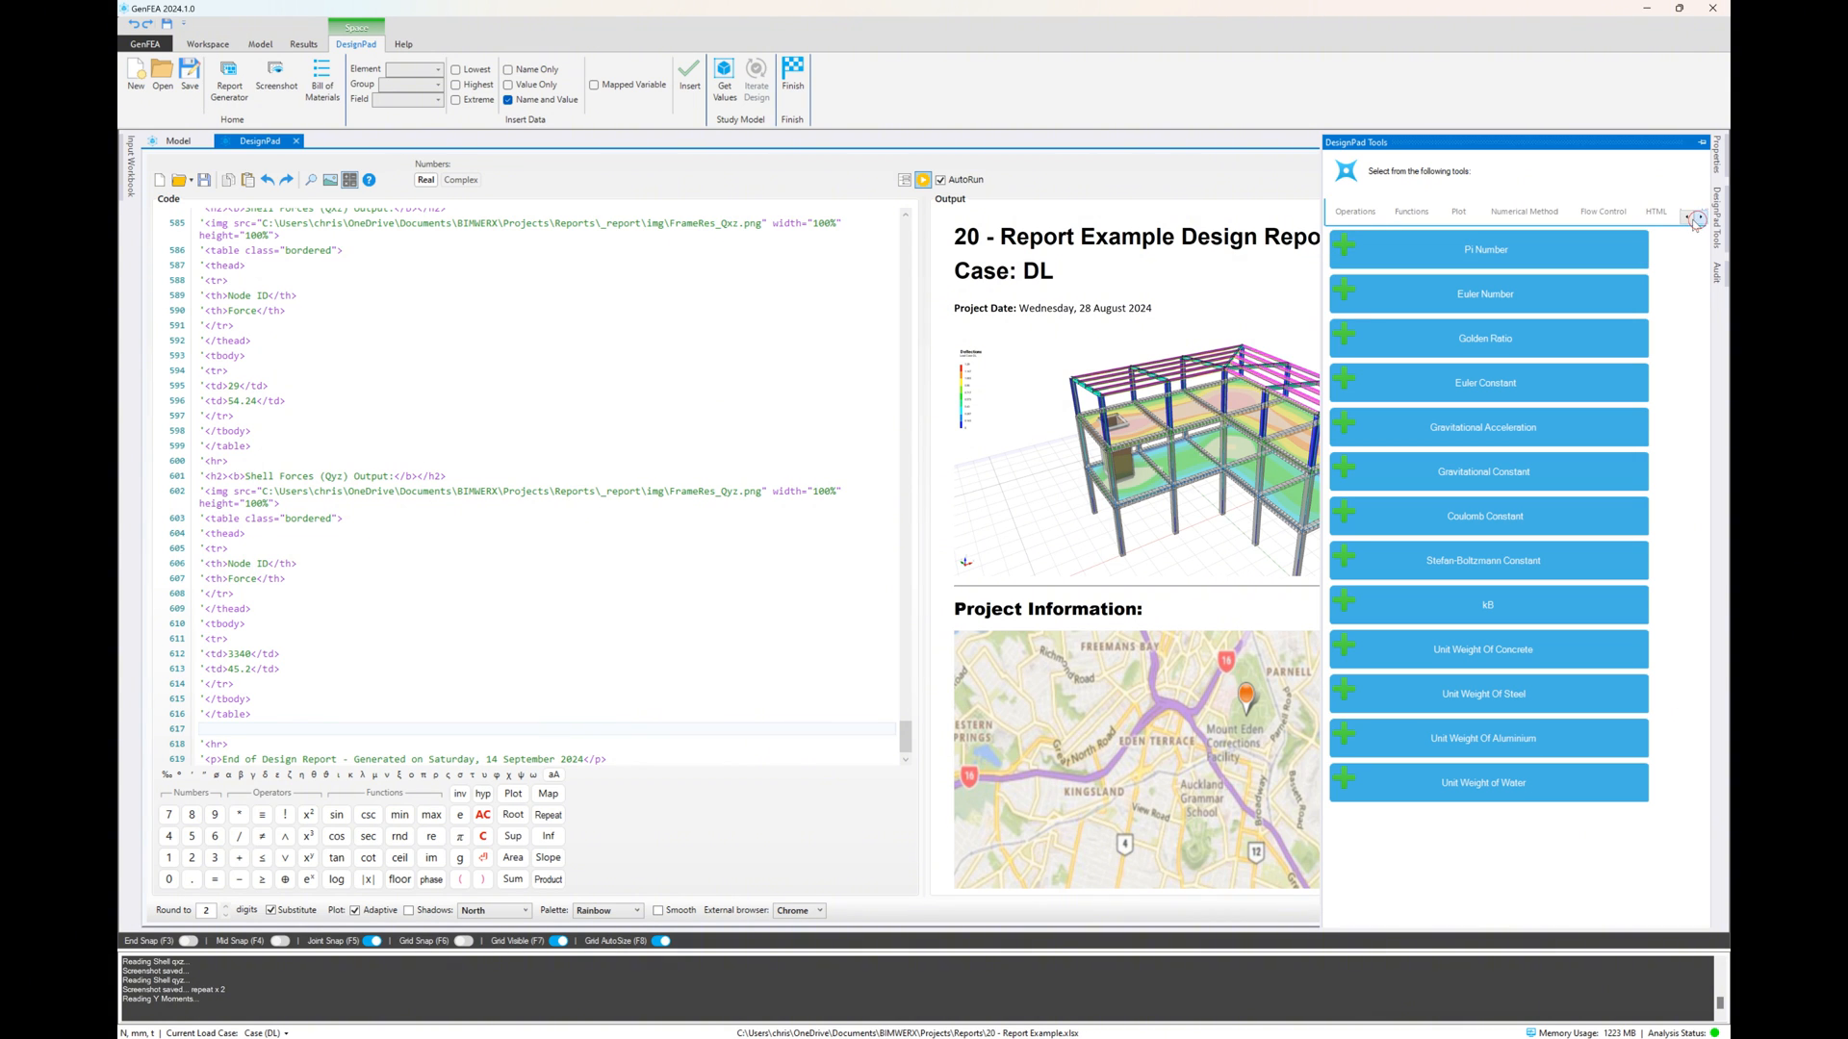
left_click(1657, 218)
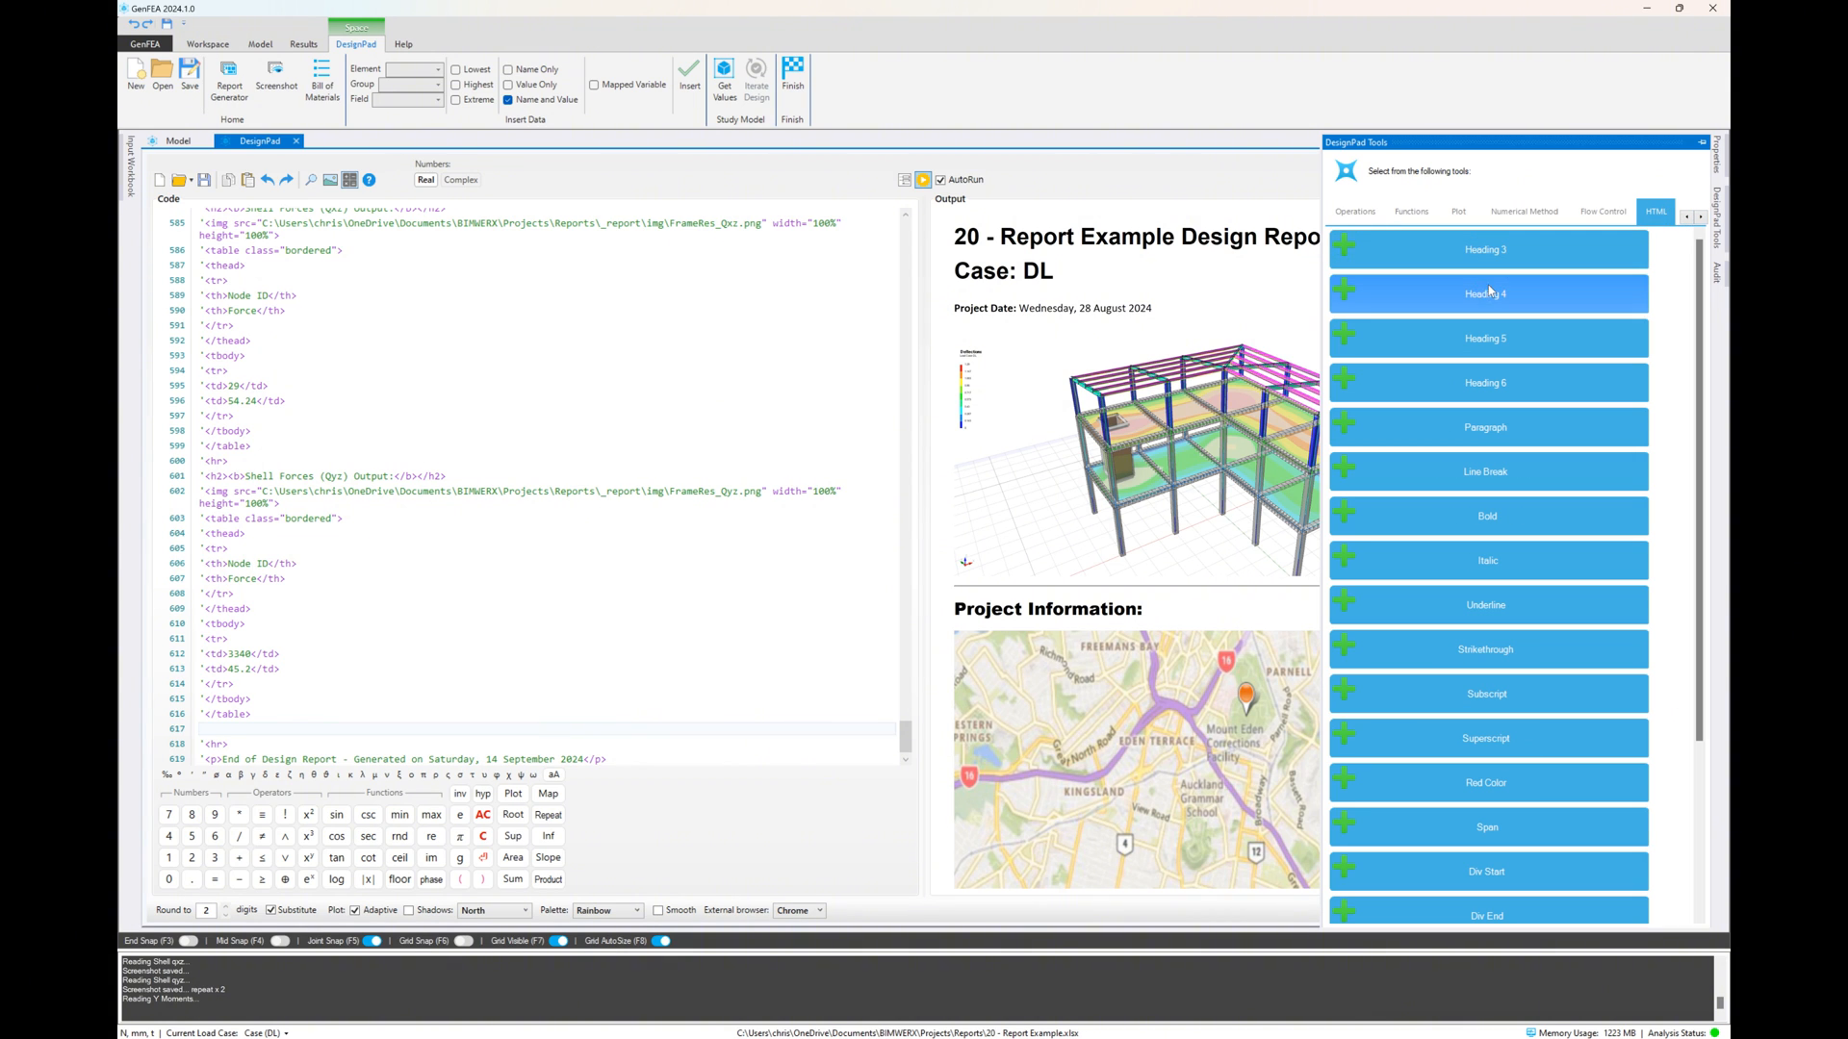
left_click(1485, 252)
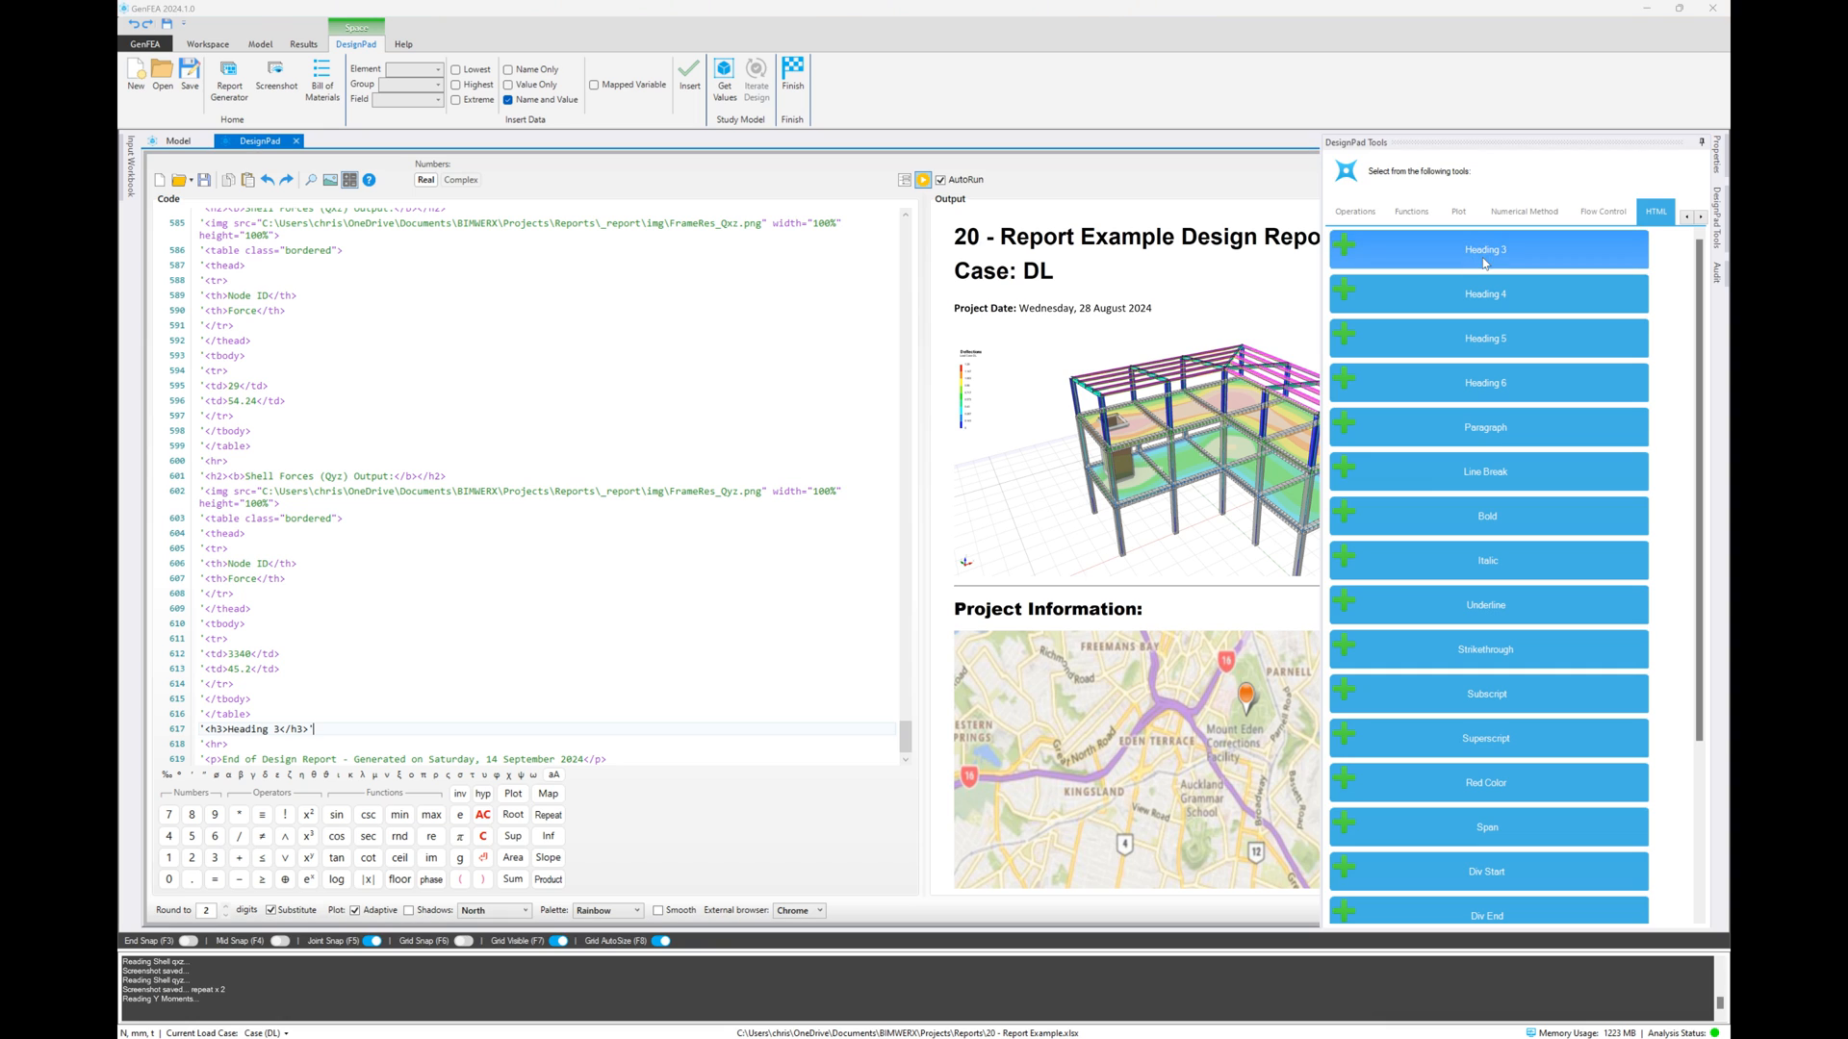
Replace the new heading's placeholder text with "Steel Column Design" and check it at the end of the report output
left_click_drag(278, 729, 229, 731)
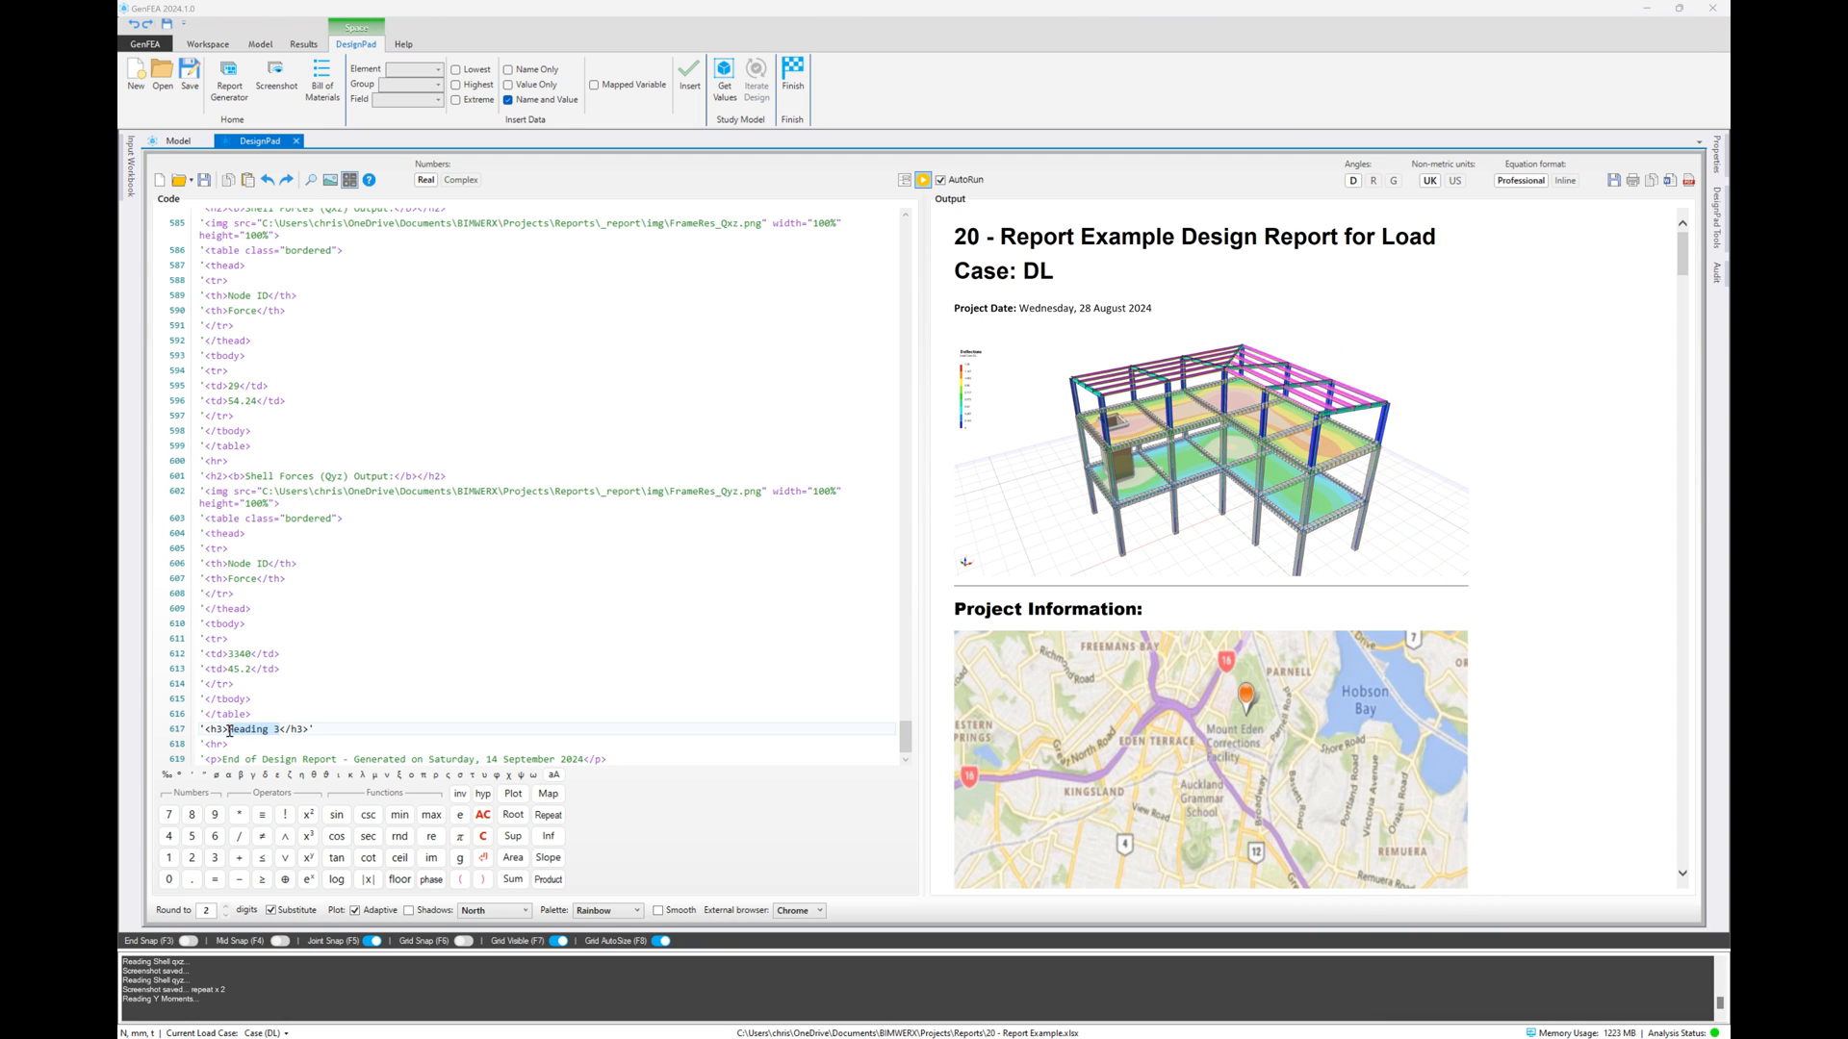
type("Steel Col")
type("umn Des")
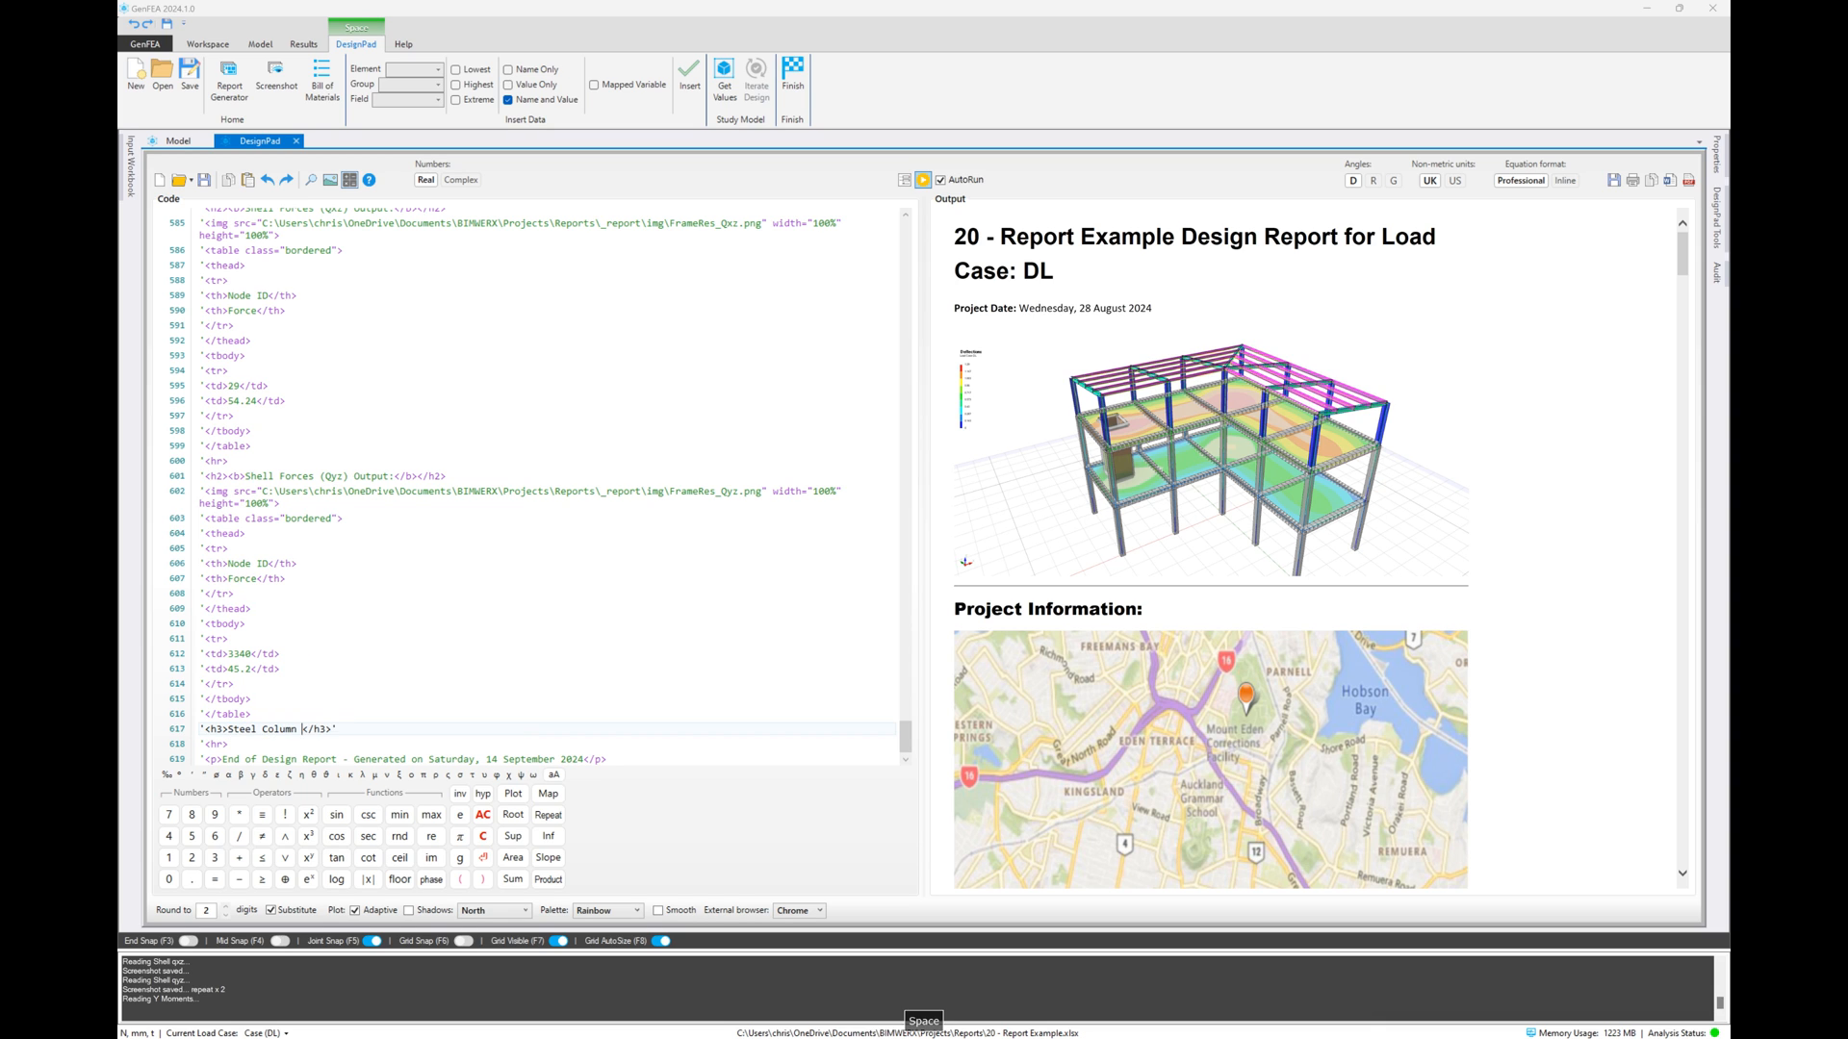
type("ign")
left_click_drag(1682, 256, 1682, 842)
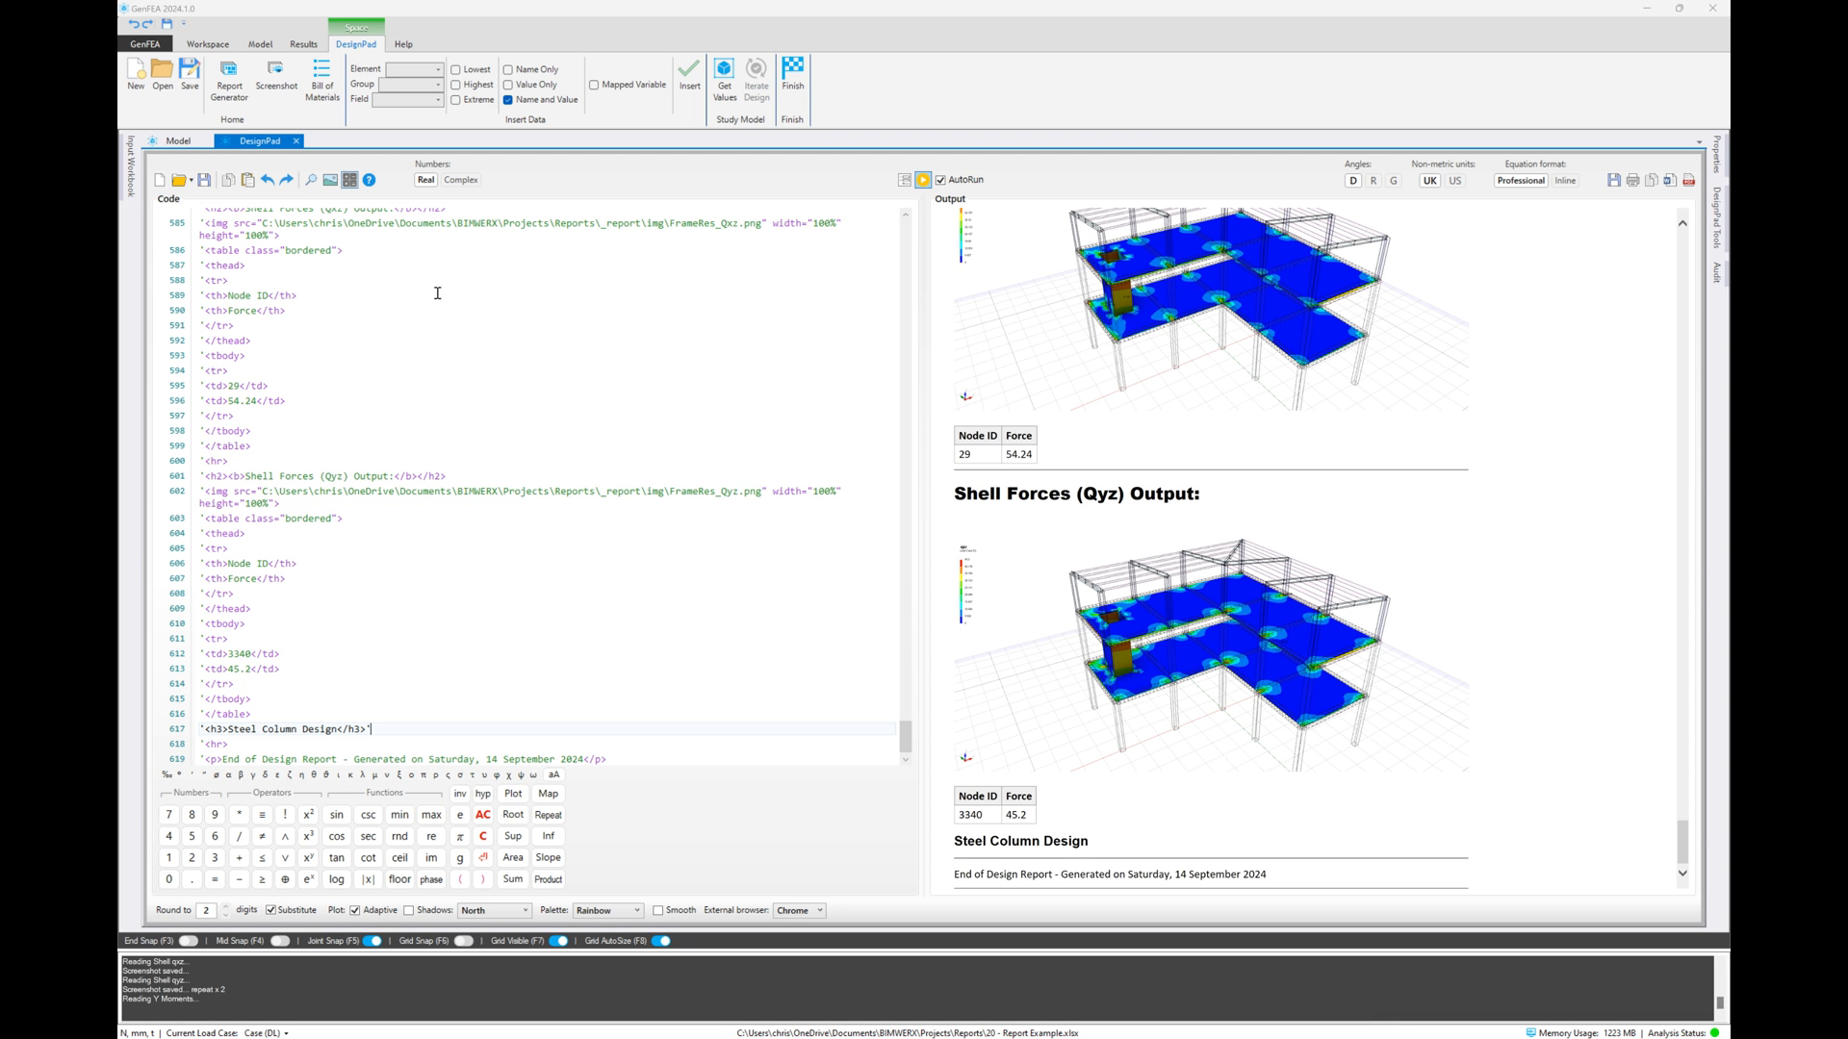
Open DesignMate, start a new chat and prime the LLM with the study of the Steel Cols design group
left_click(210, 45)
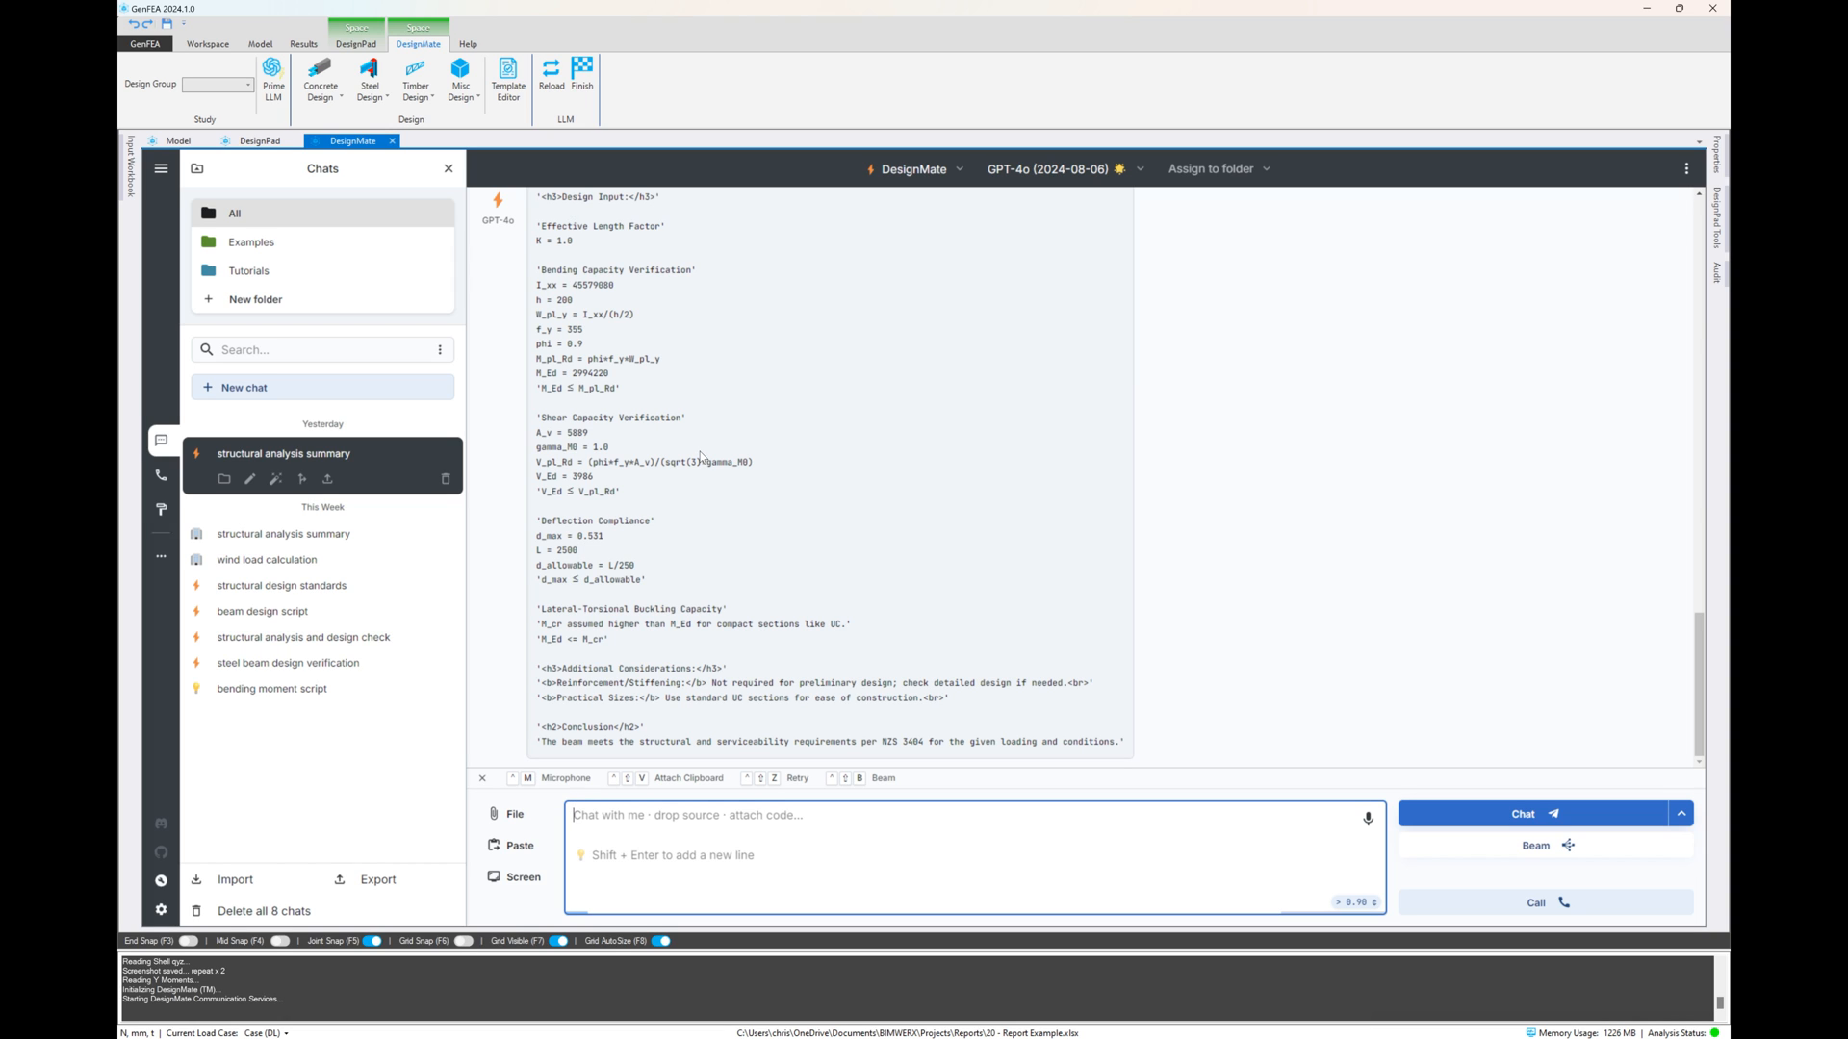
left_click(323, 390)
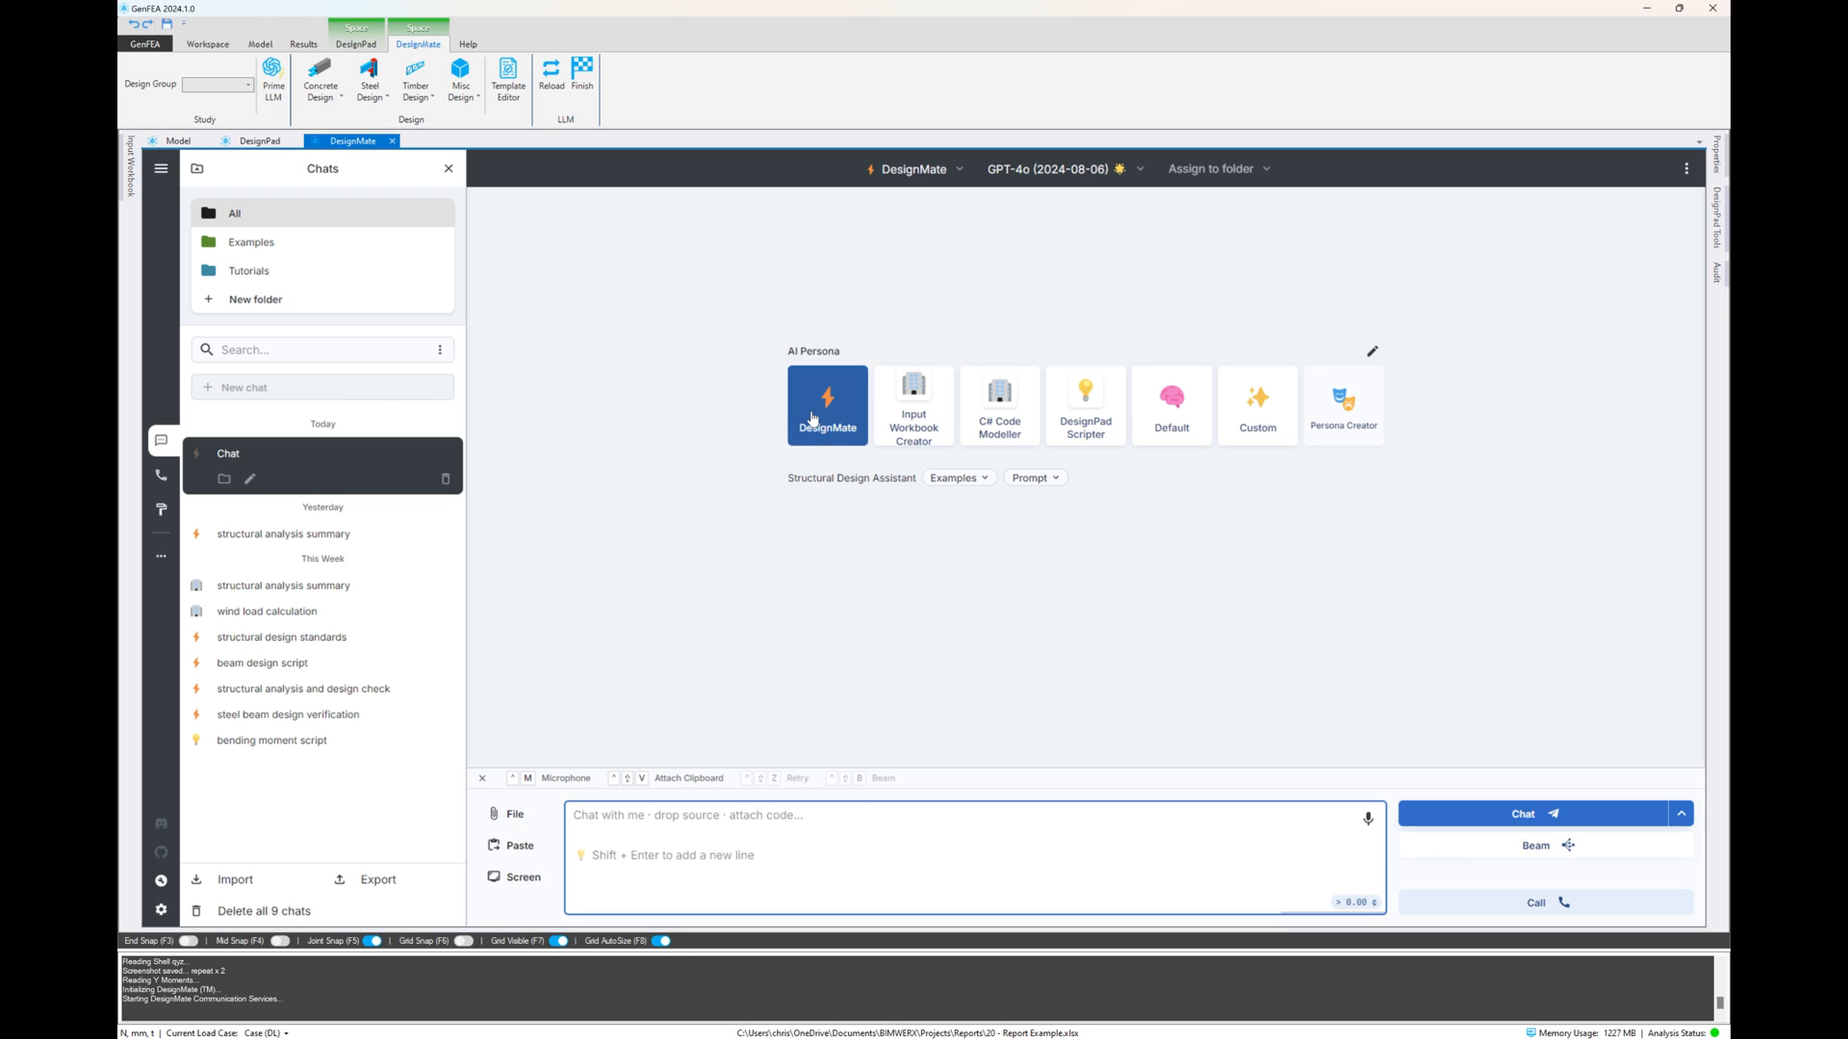
left_click(248, 84)
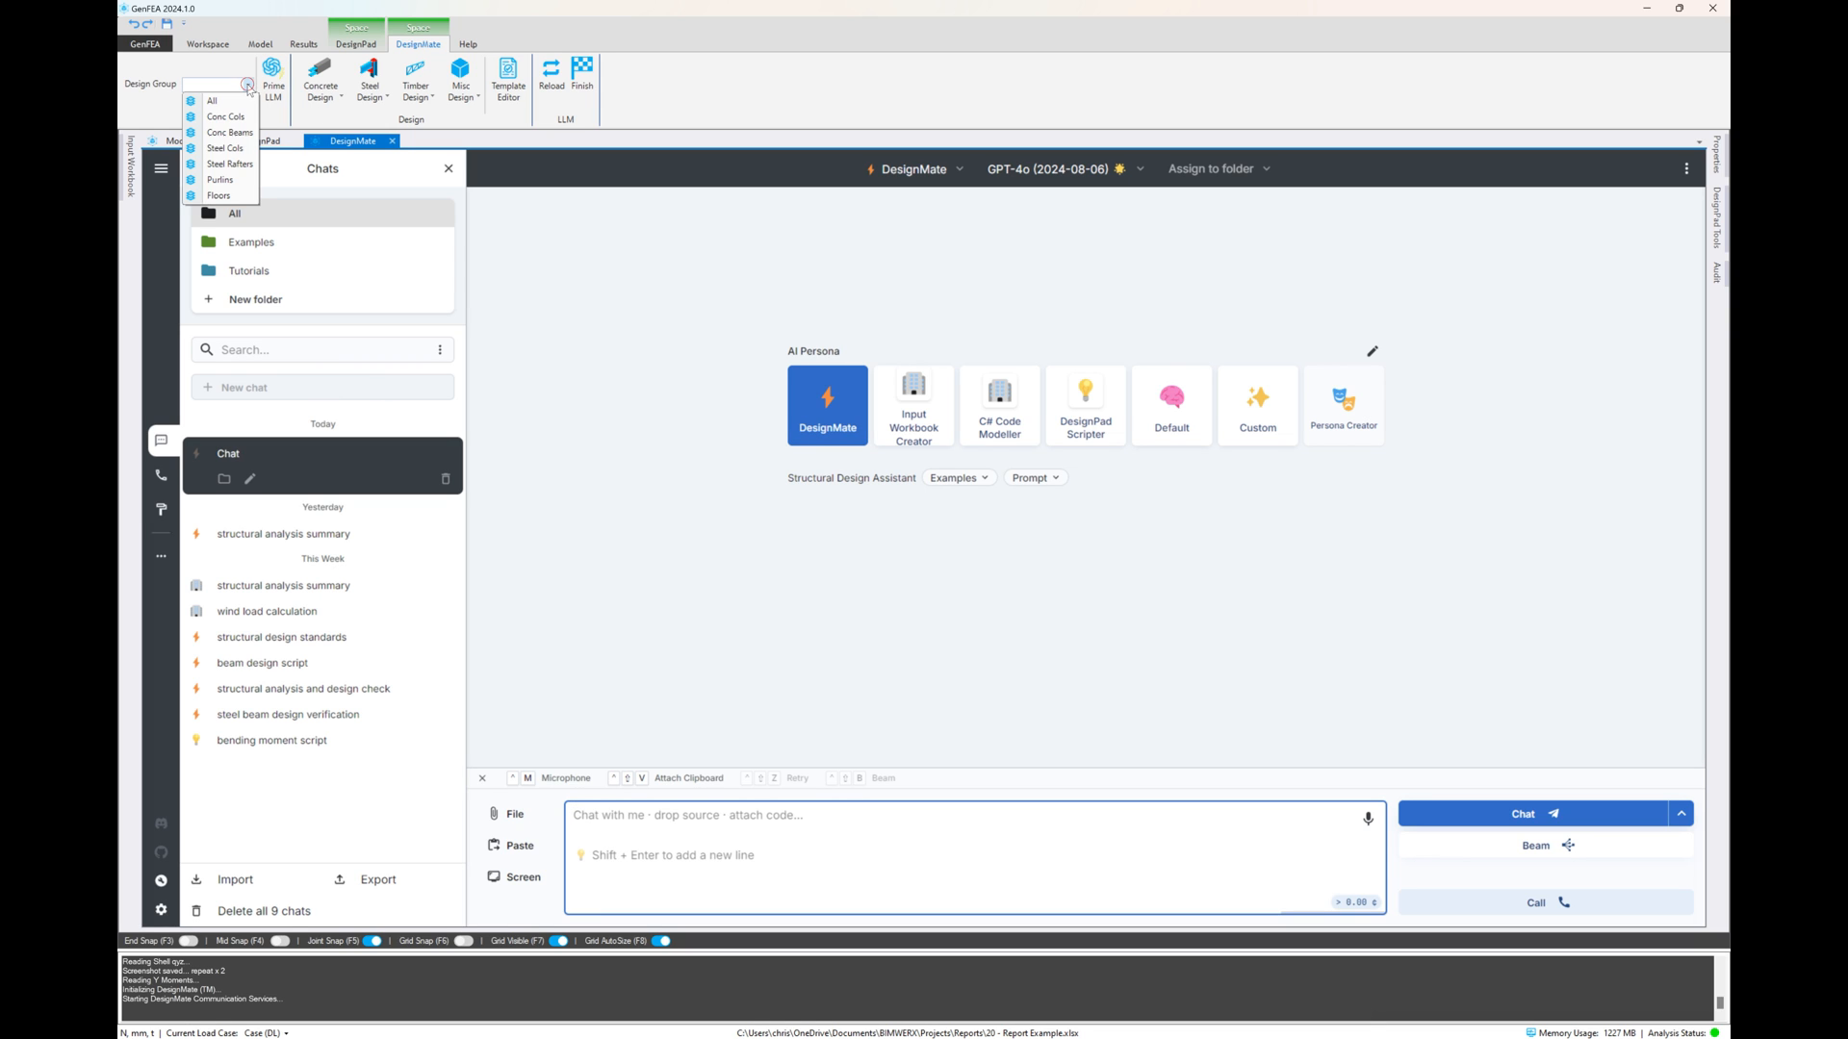
left_click(223, 148)
left_click(274, 92)
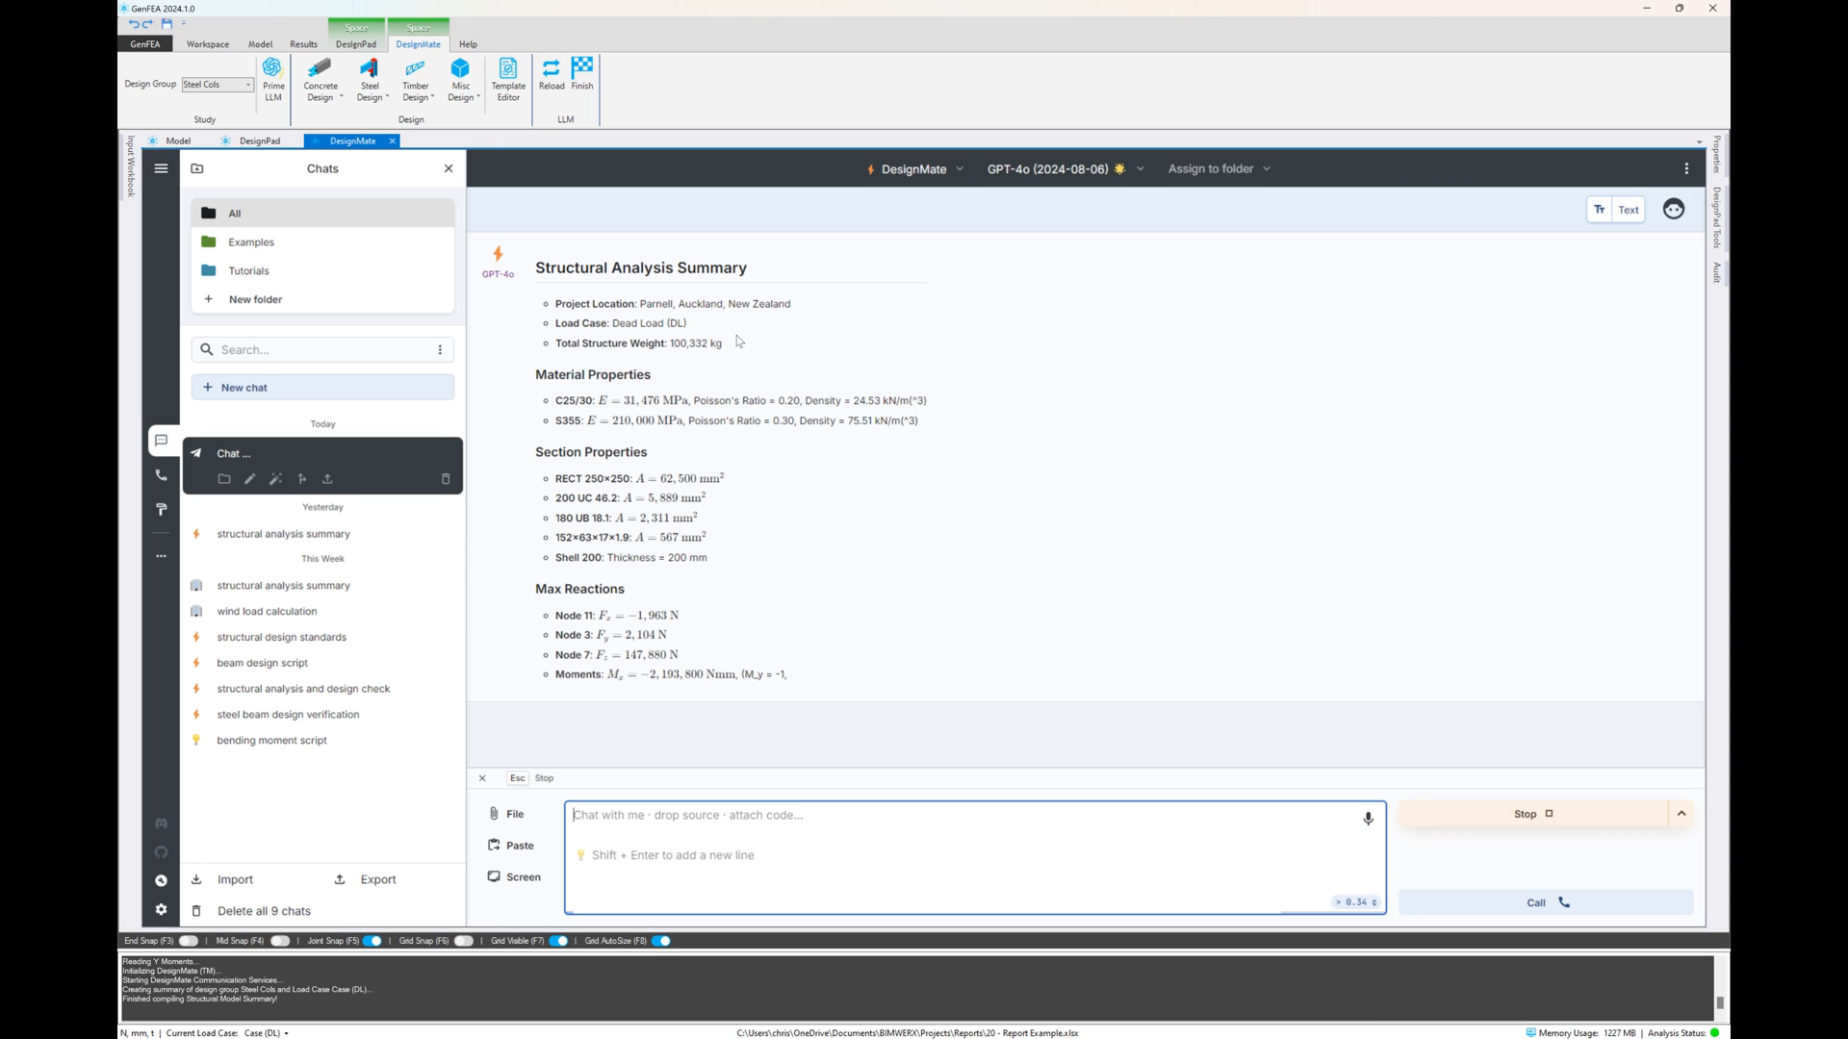
Start a Steel Beam Verification from Study with the effective length factor "Assume values based on standard and location, prelim design"
left_click(366, 106)
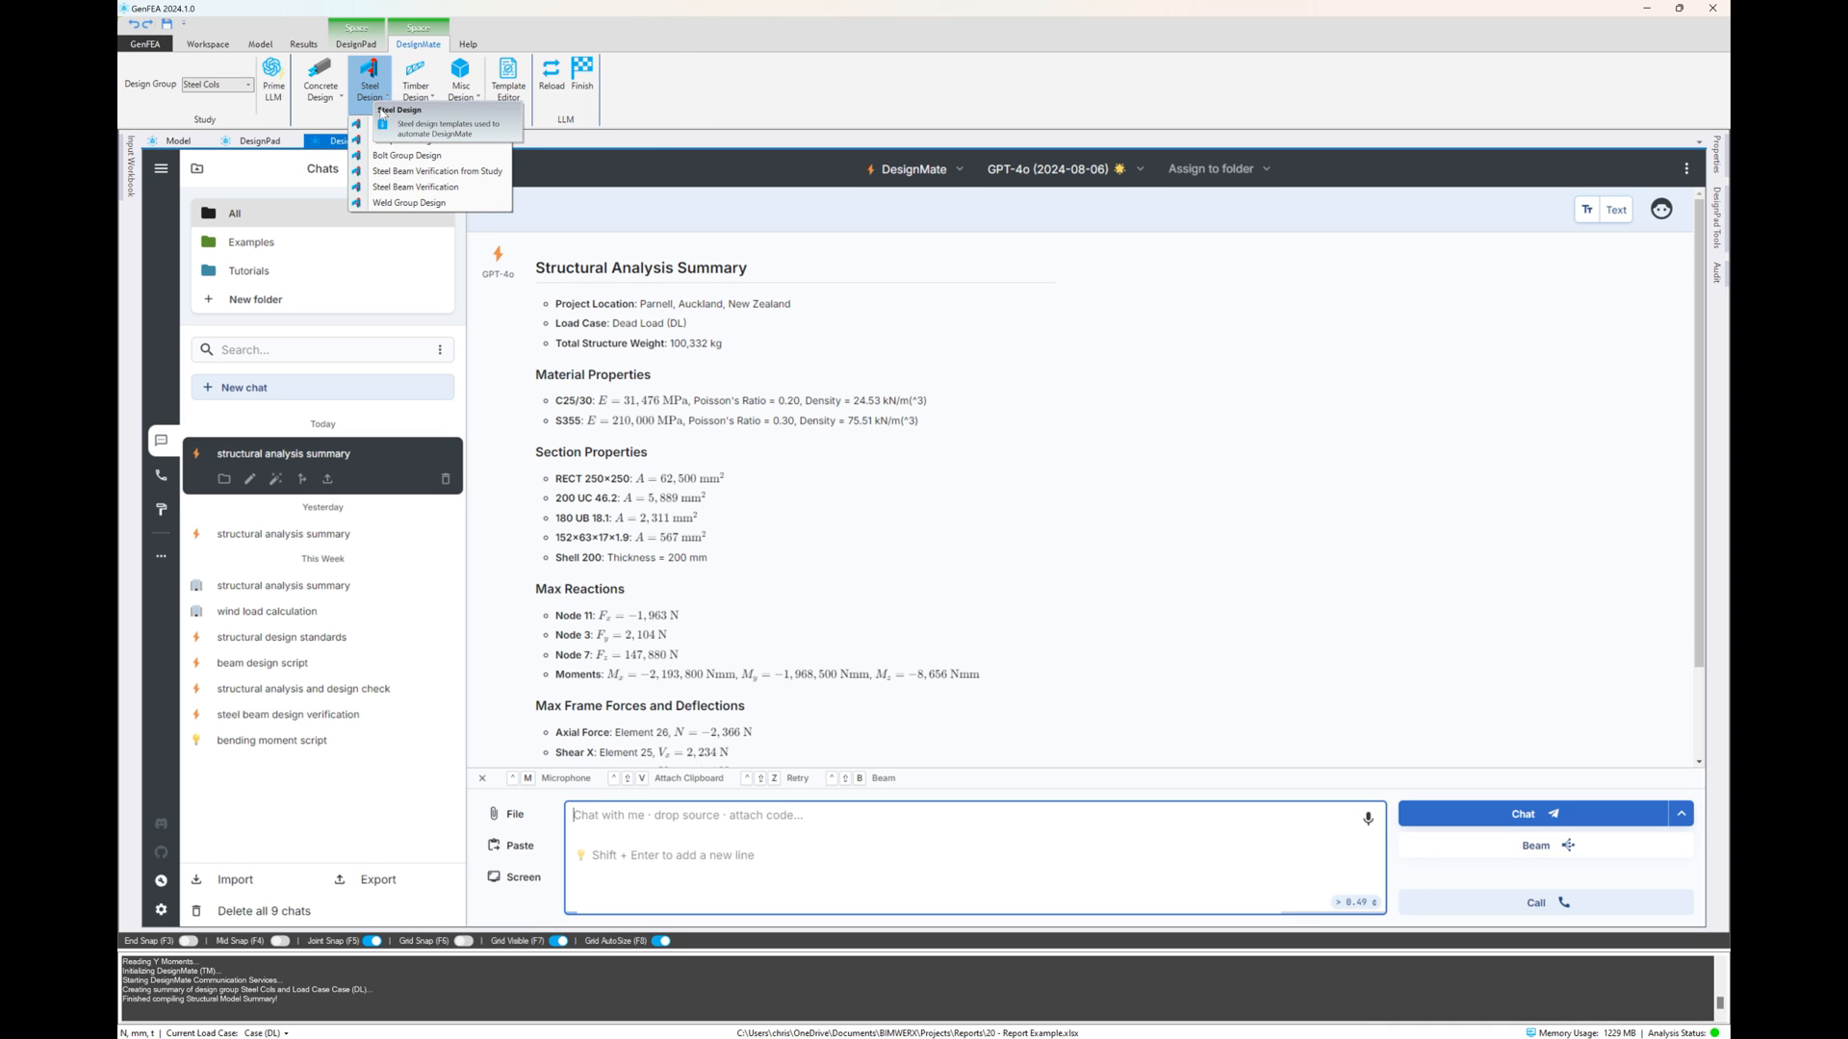
left_click(401, 173)
left_click(1430, 308)
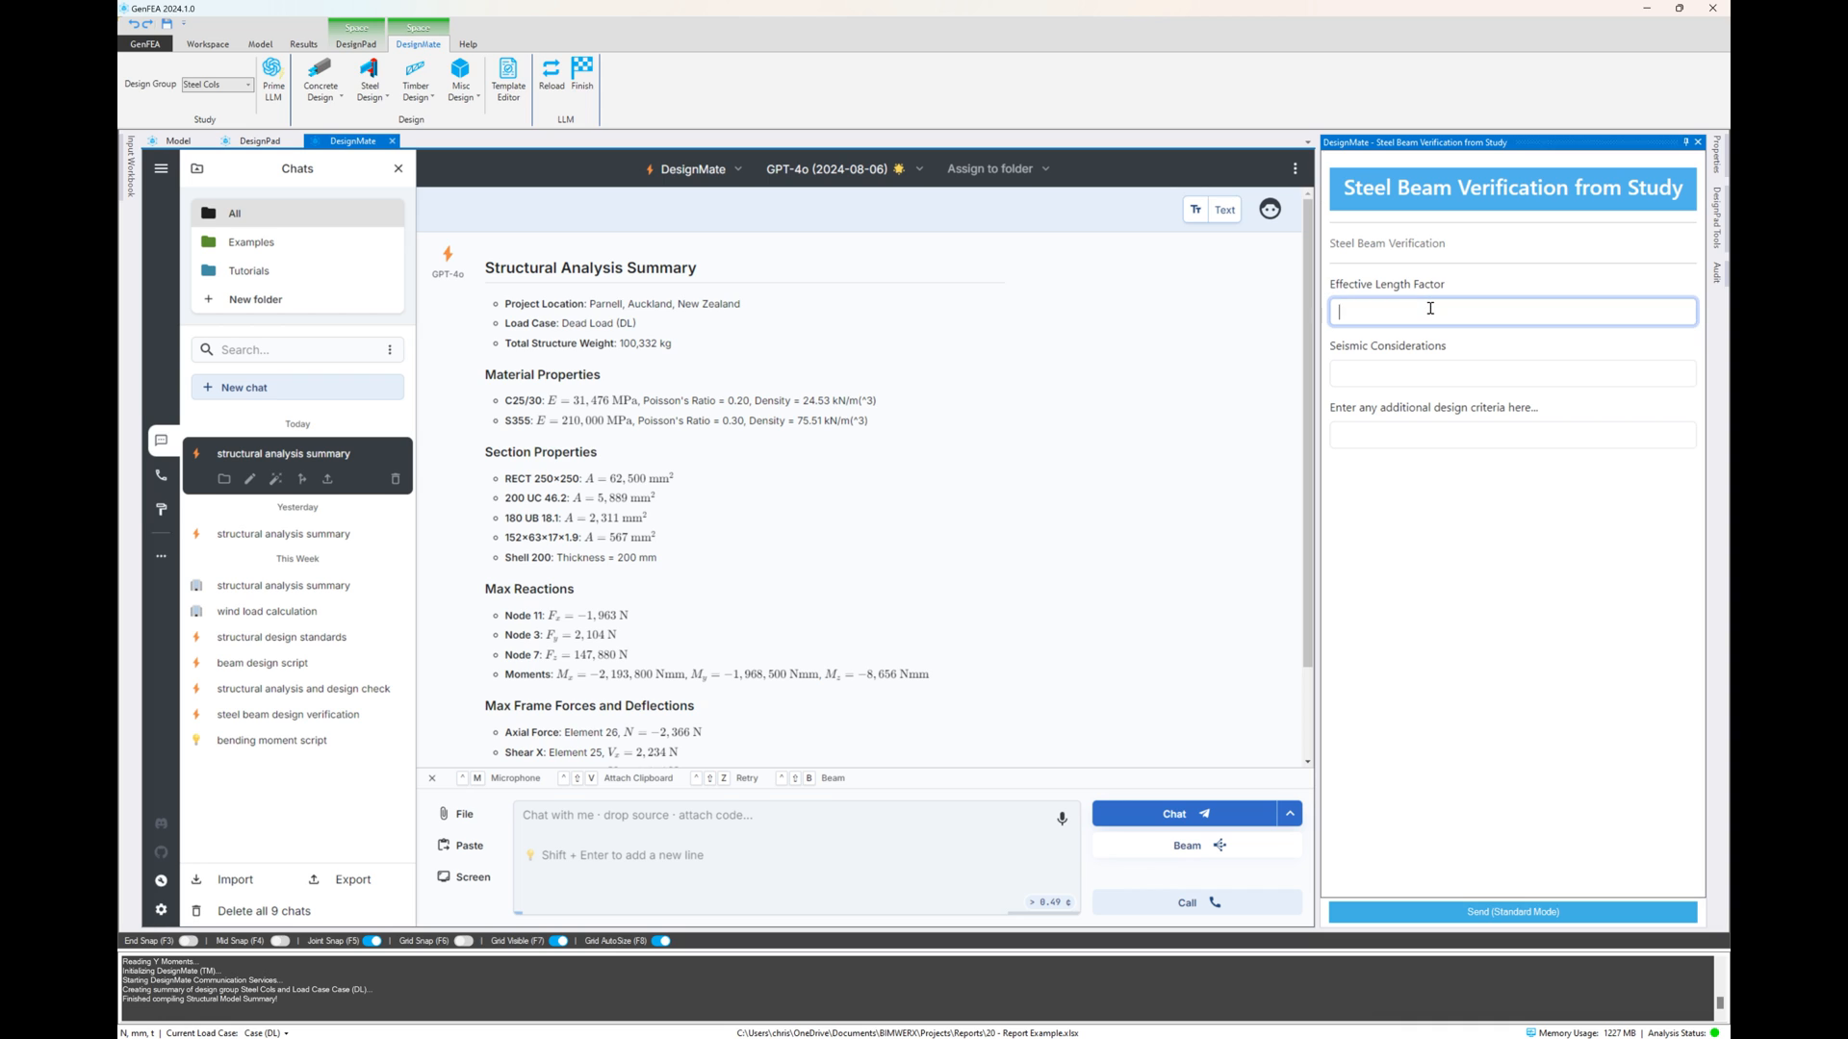
type("Assume values based on standard")
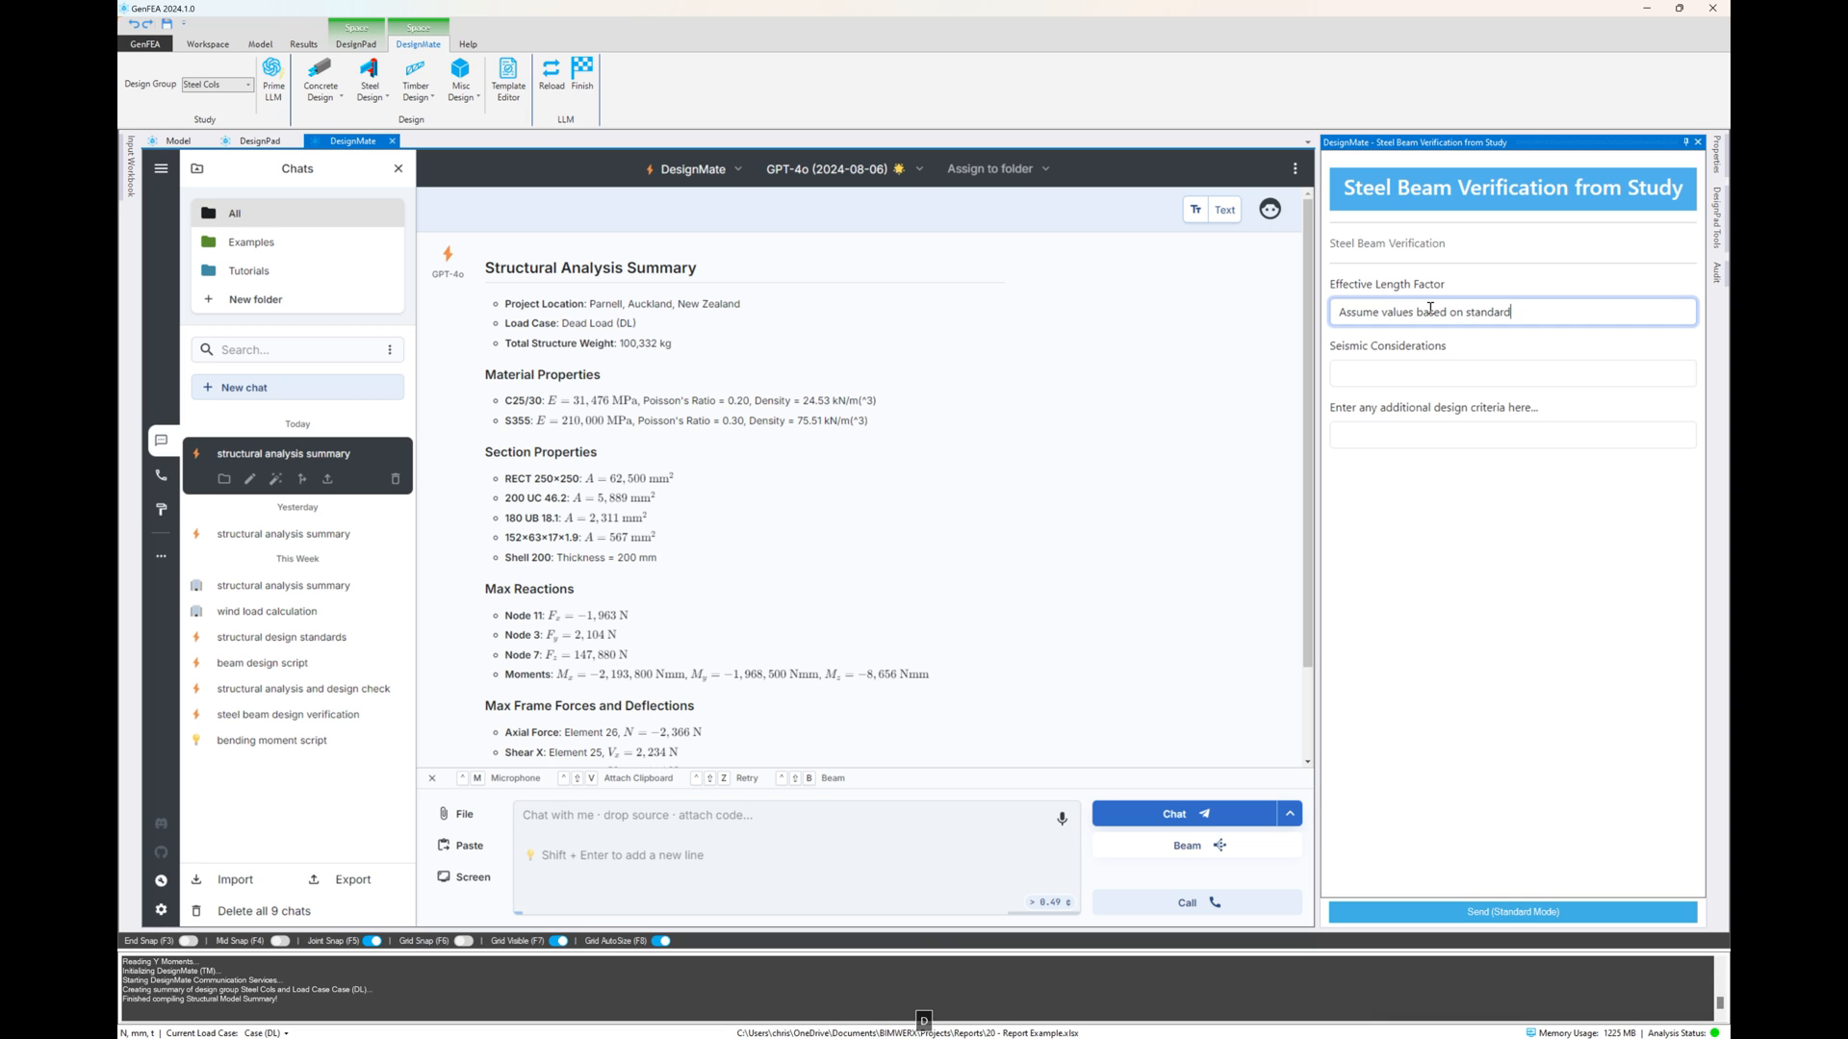
type(" and locati")
type("on, prelim design")
Send the steel beam verification request, close its form and read through the reply
left_click(1483, 919)
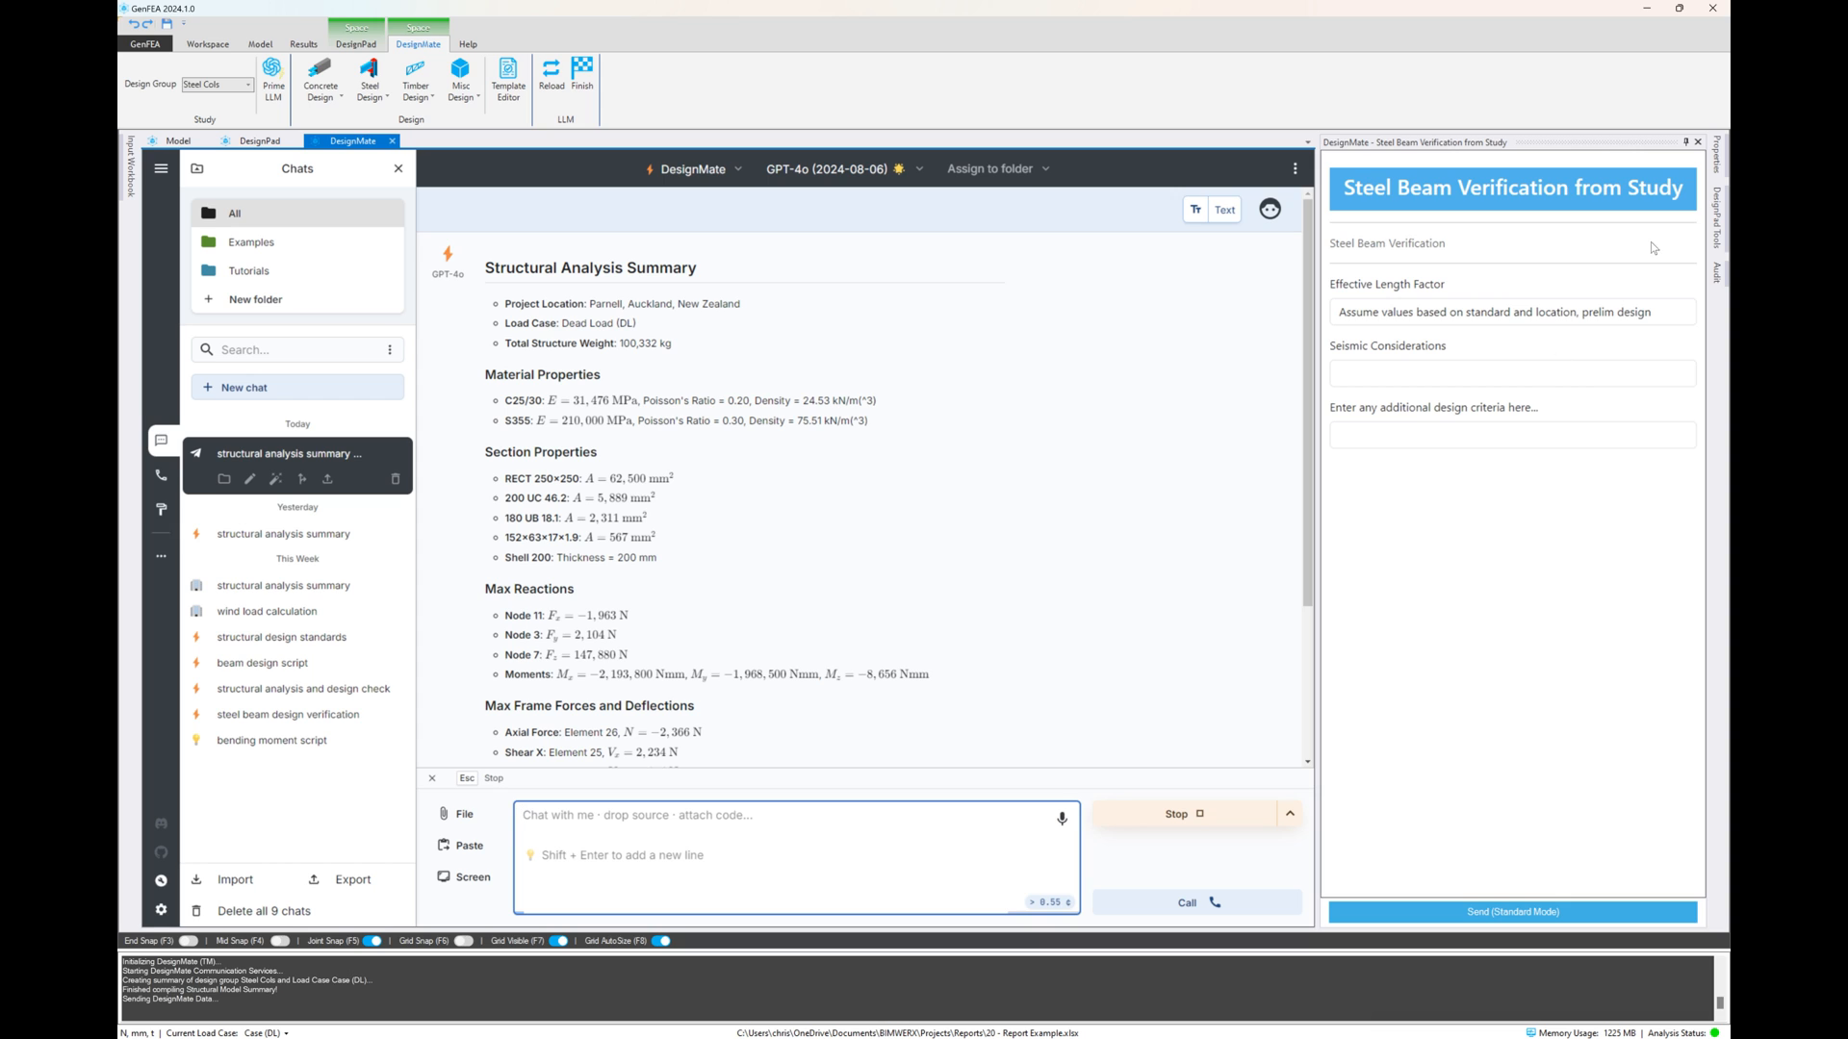
left_click(1698, 141)
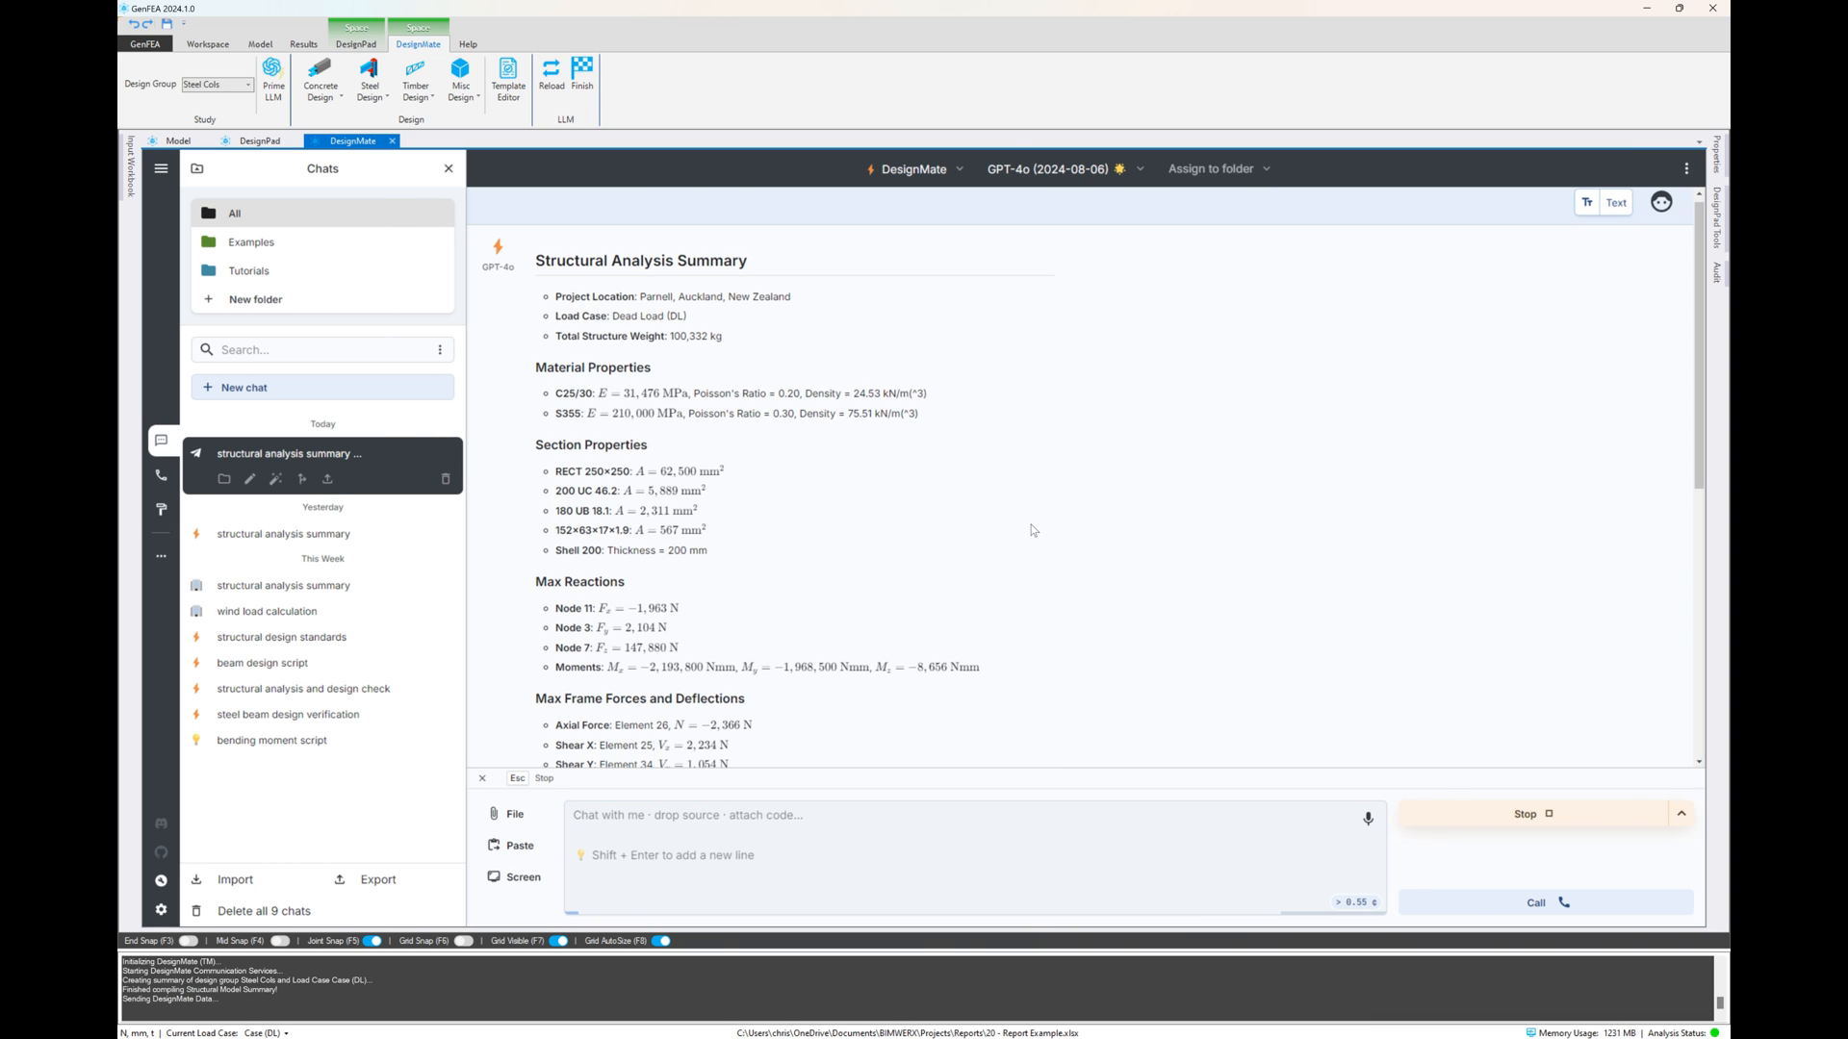
scroll(1027, 566, "down", 5)
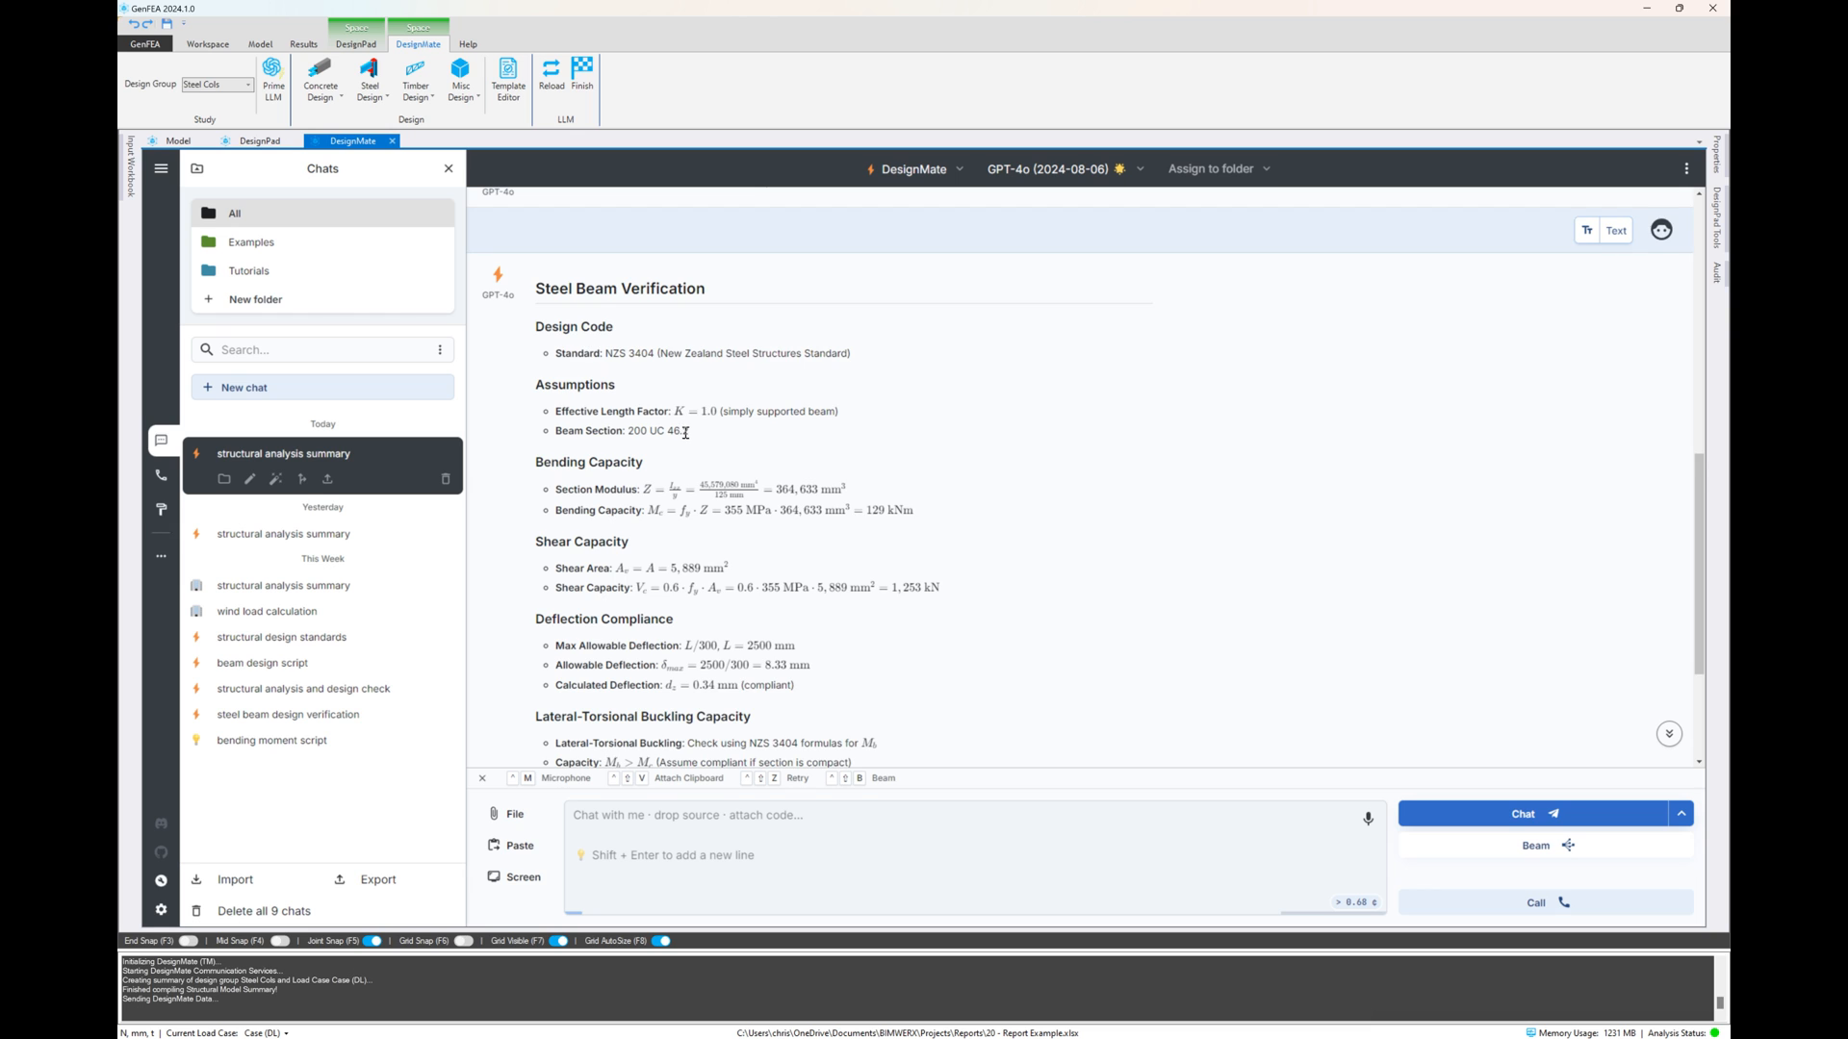
Read the rest of the steel beam verification reply down to its conclusion
scroll(685, 433, "down", 1)
scroll(741, 438, "down", 1)
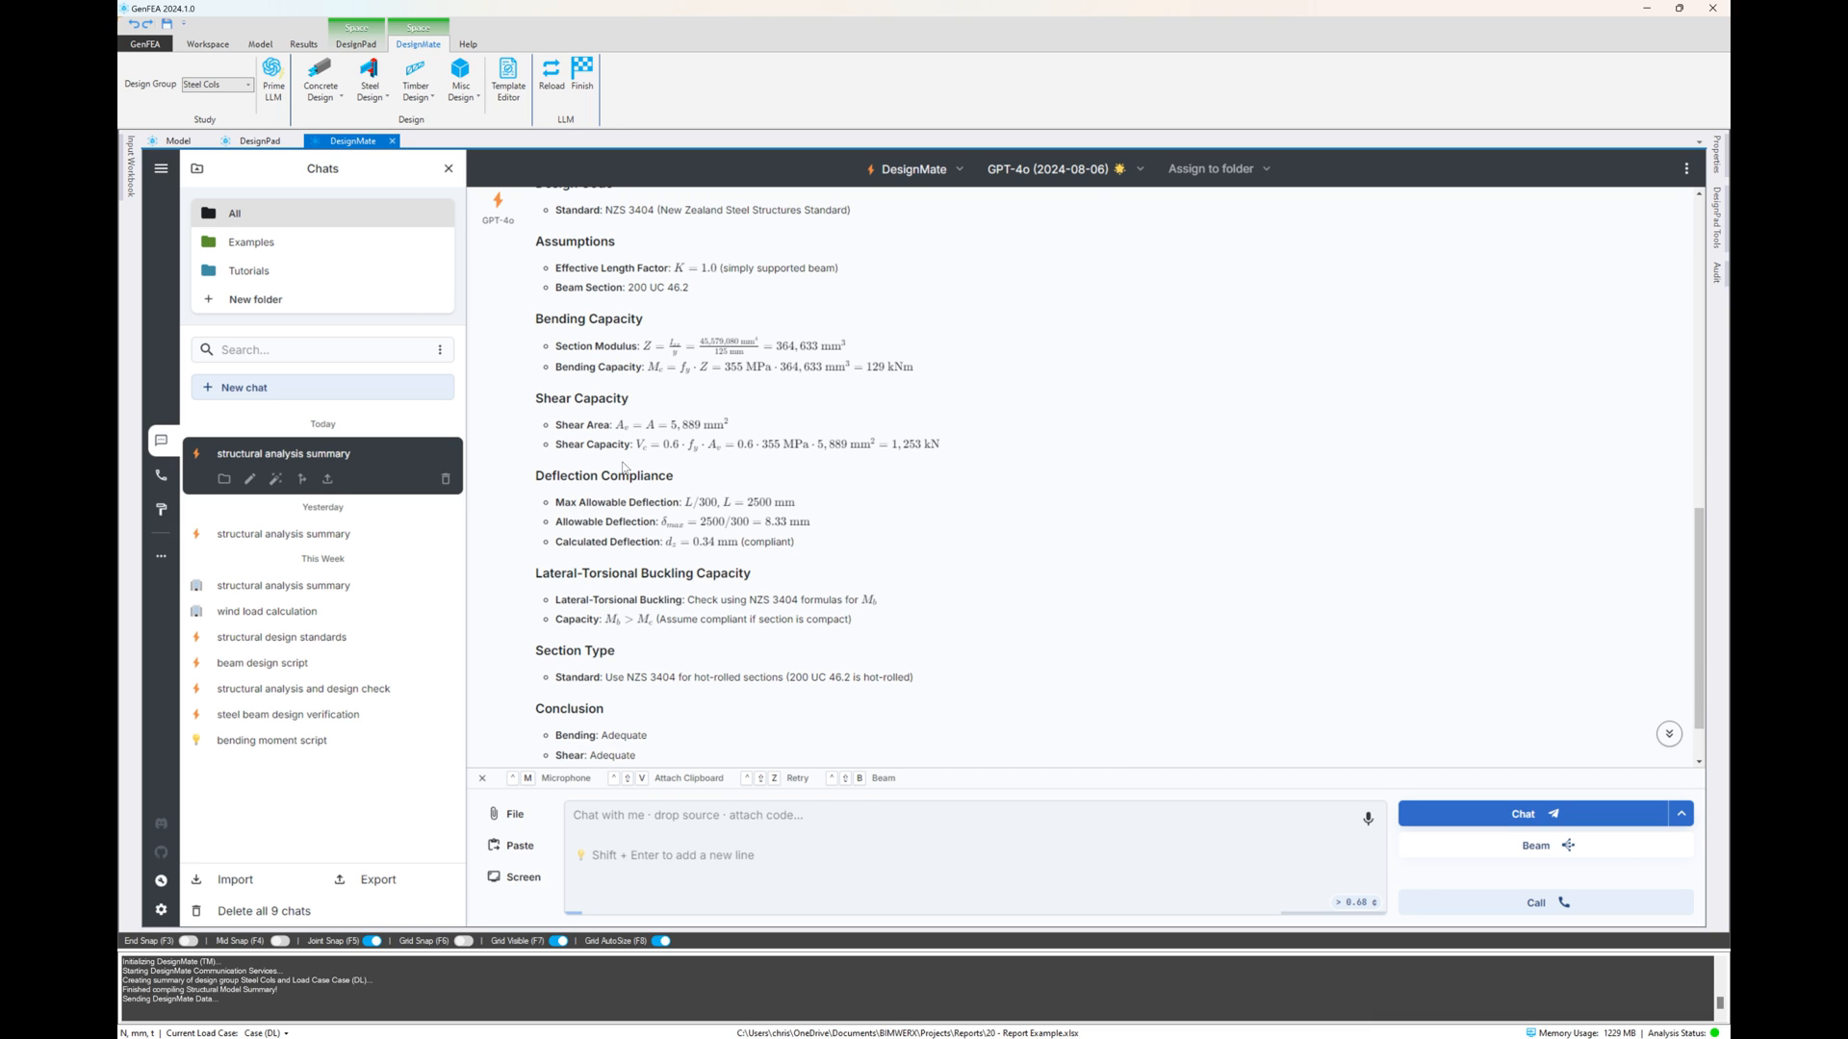
scroll(626, 476, "down", 1)
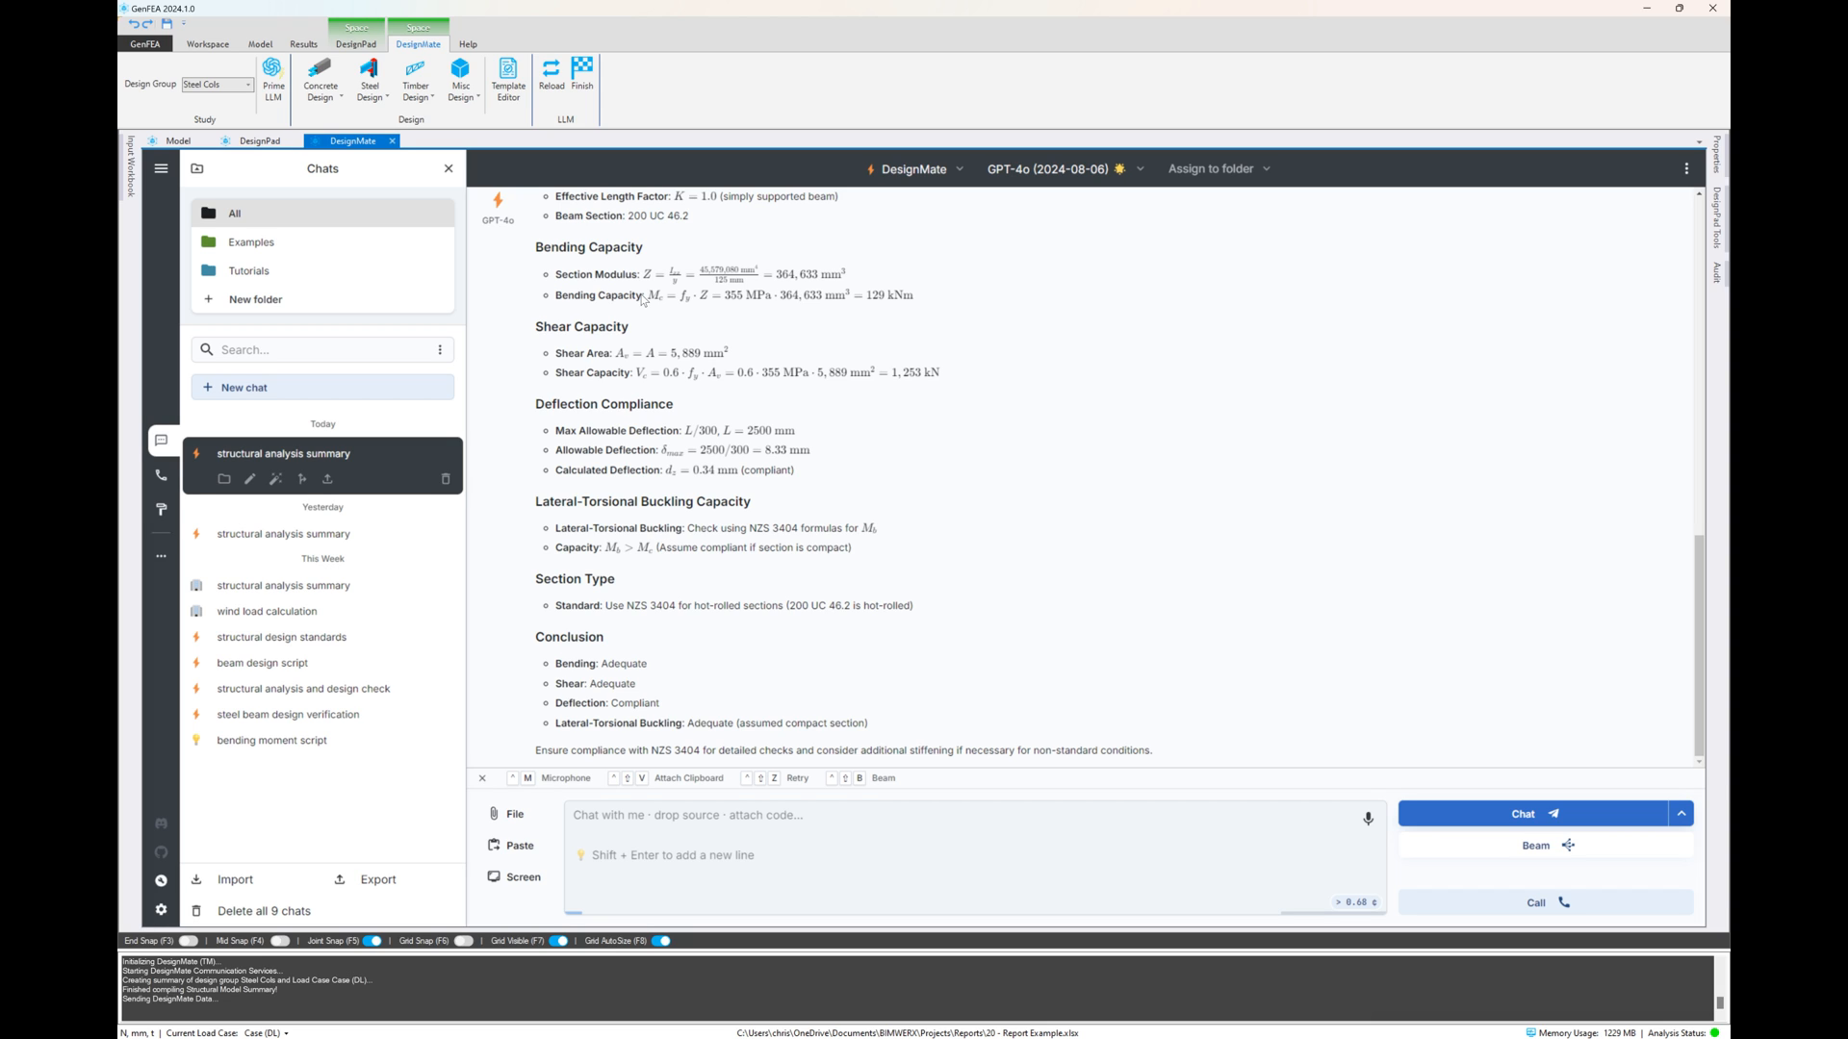
Open the existing "Steel Beam Verification from Study" template for editing, inspect its general information and variables, and close the template builder
left_click(504, 84)
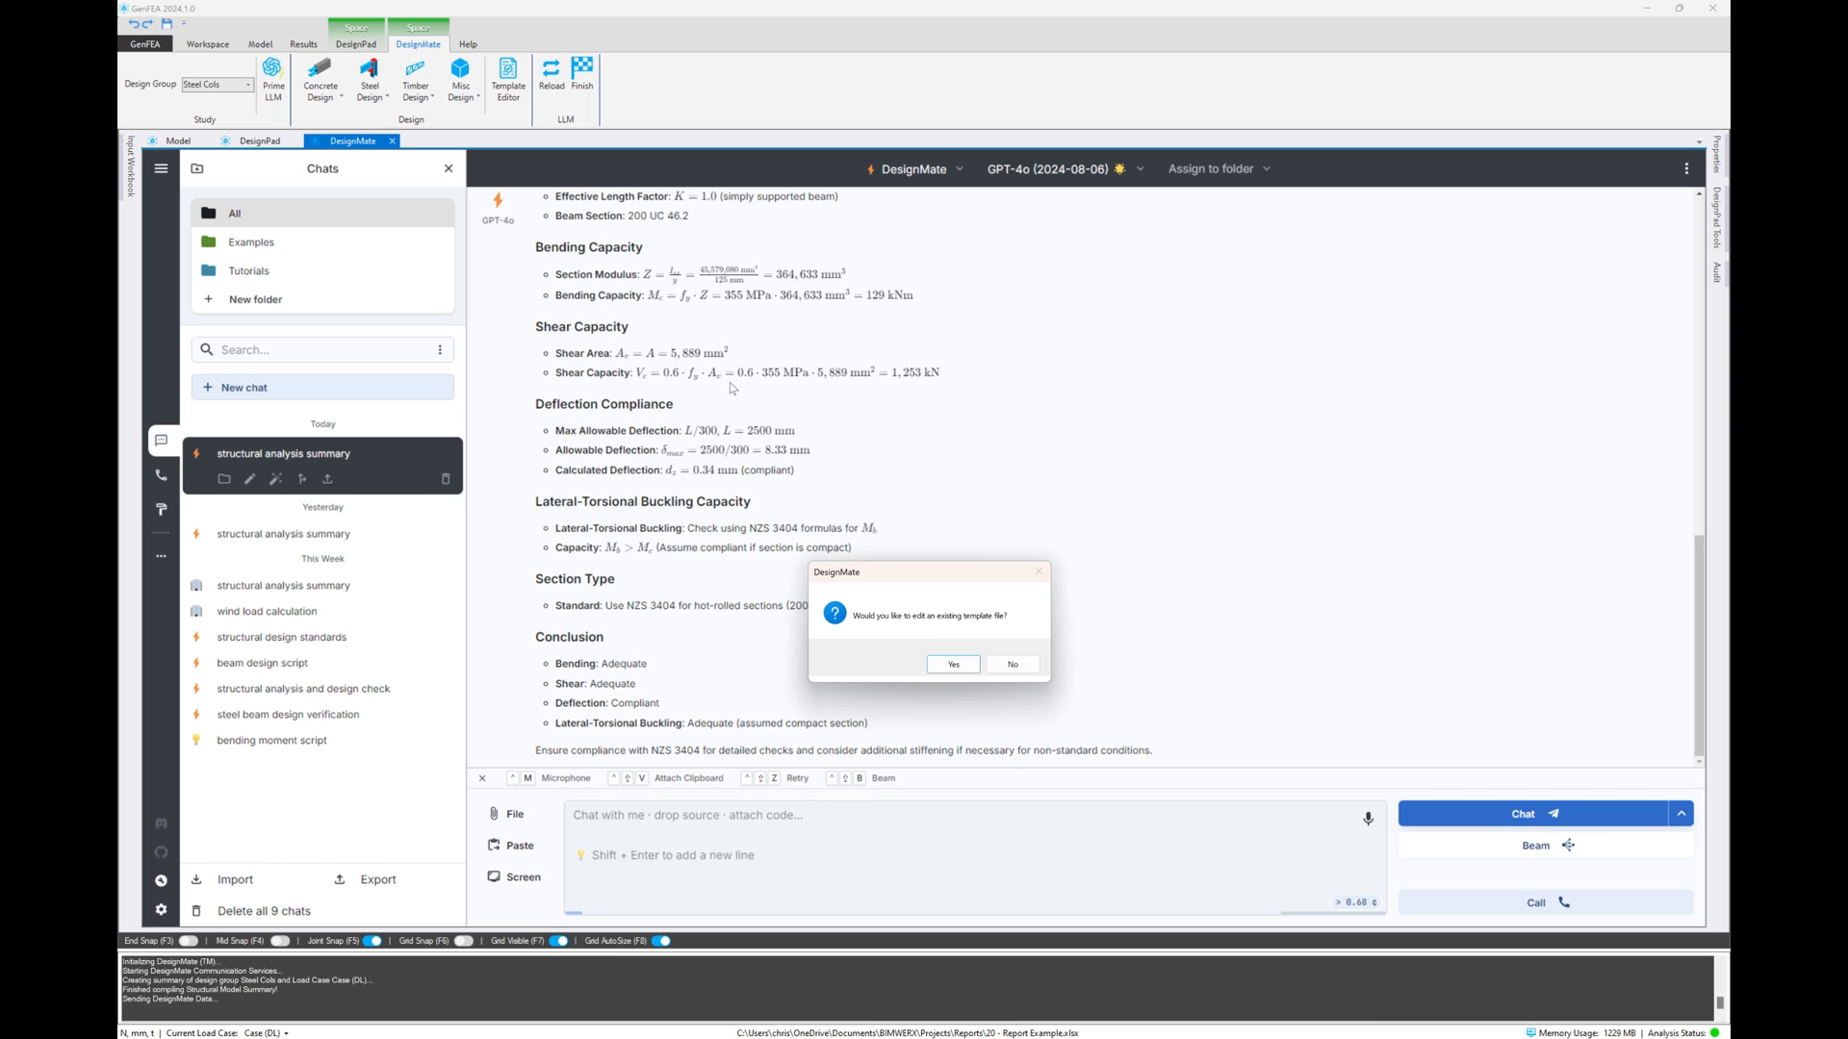
left_click(954, 658)
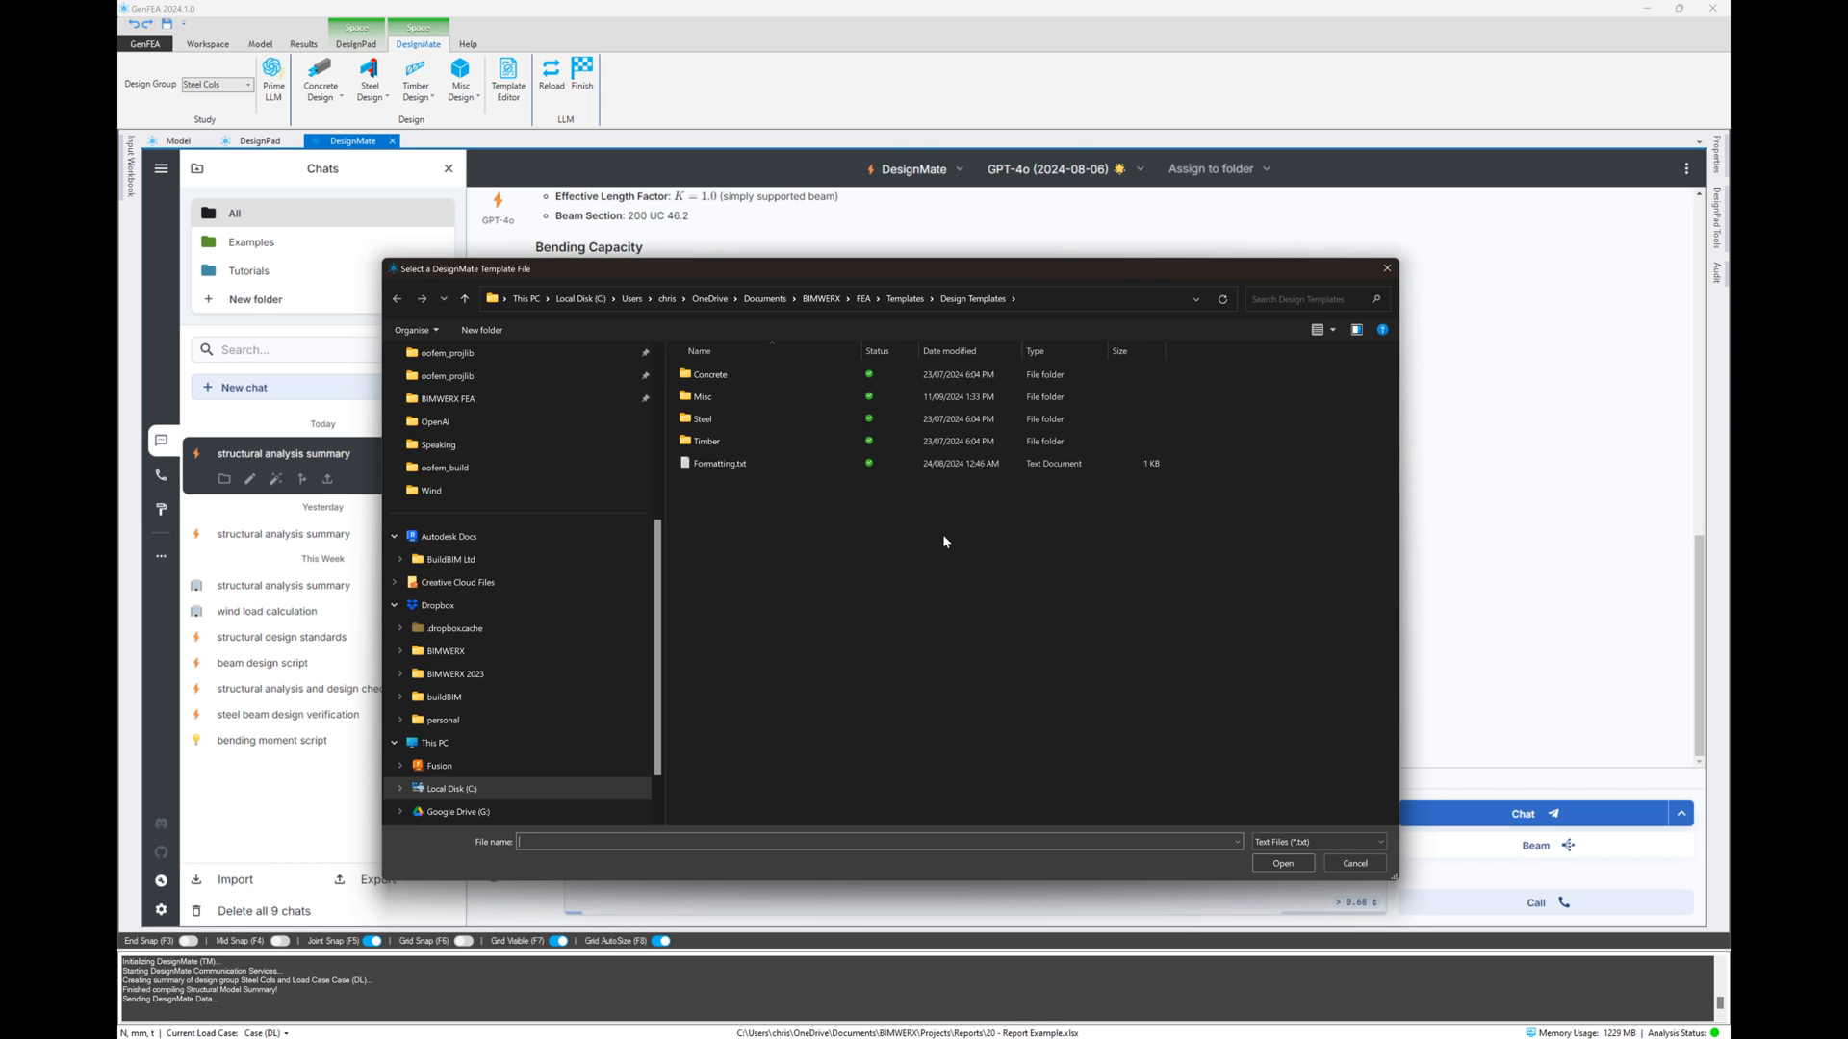
left_click(718, 420)
double_click(718, 420)
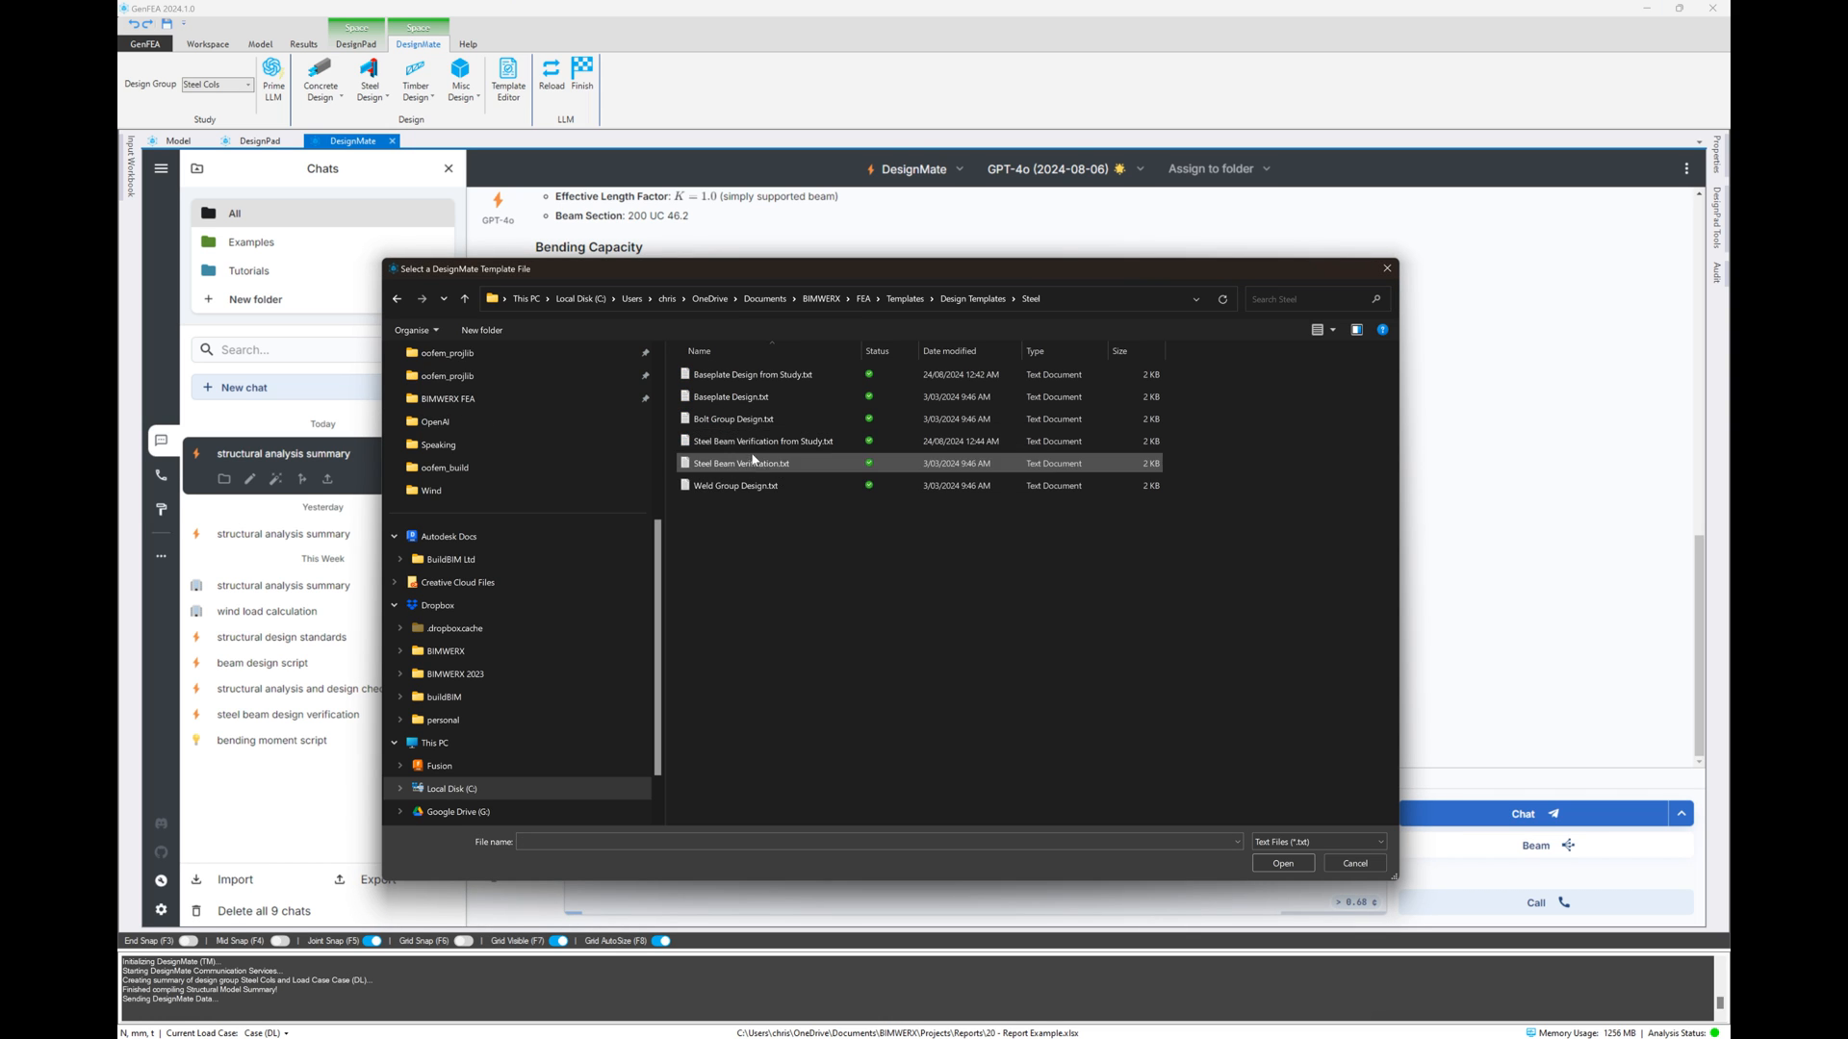
double_click(749, 441)
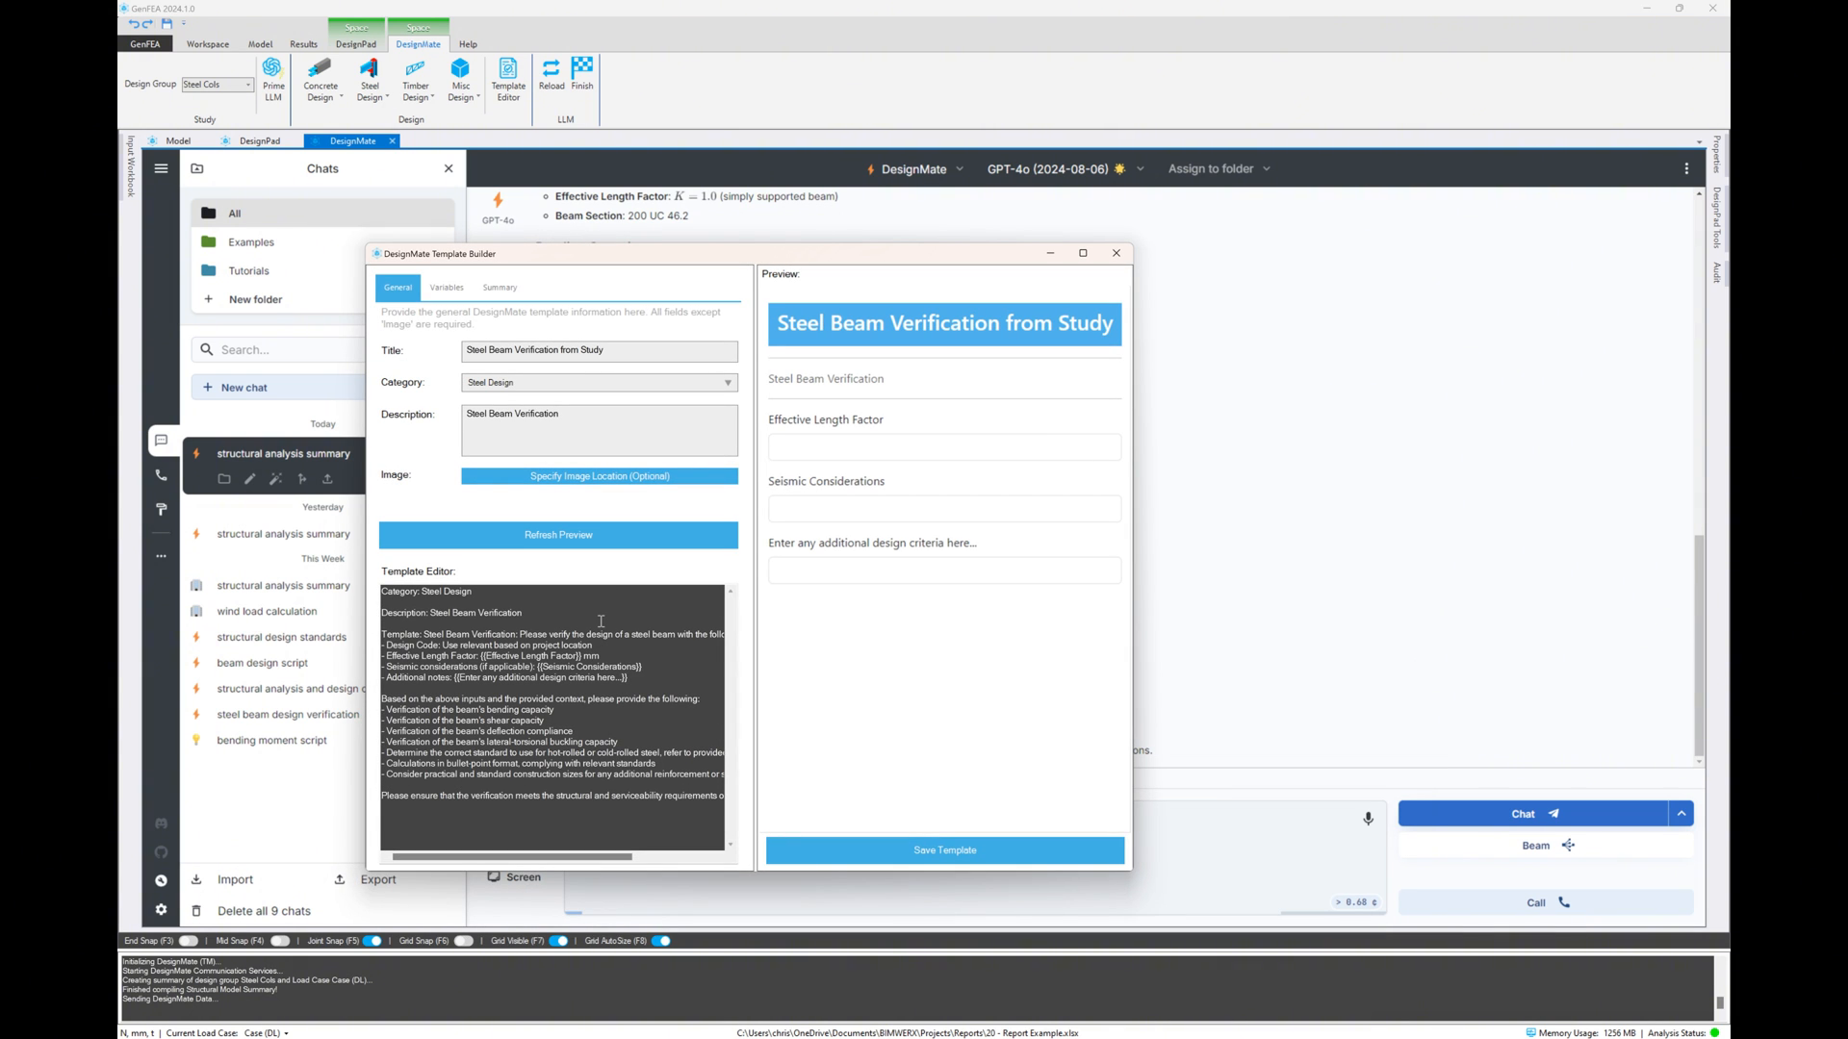
left_click(460, 290)
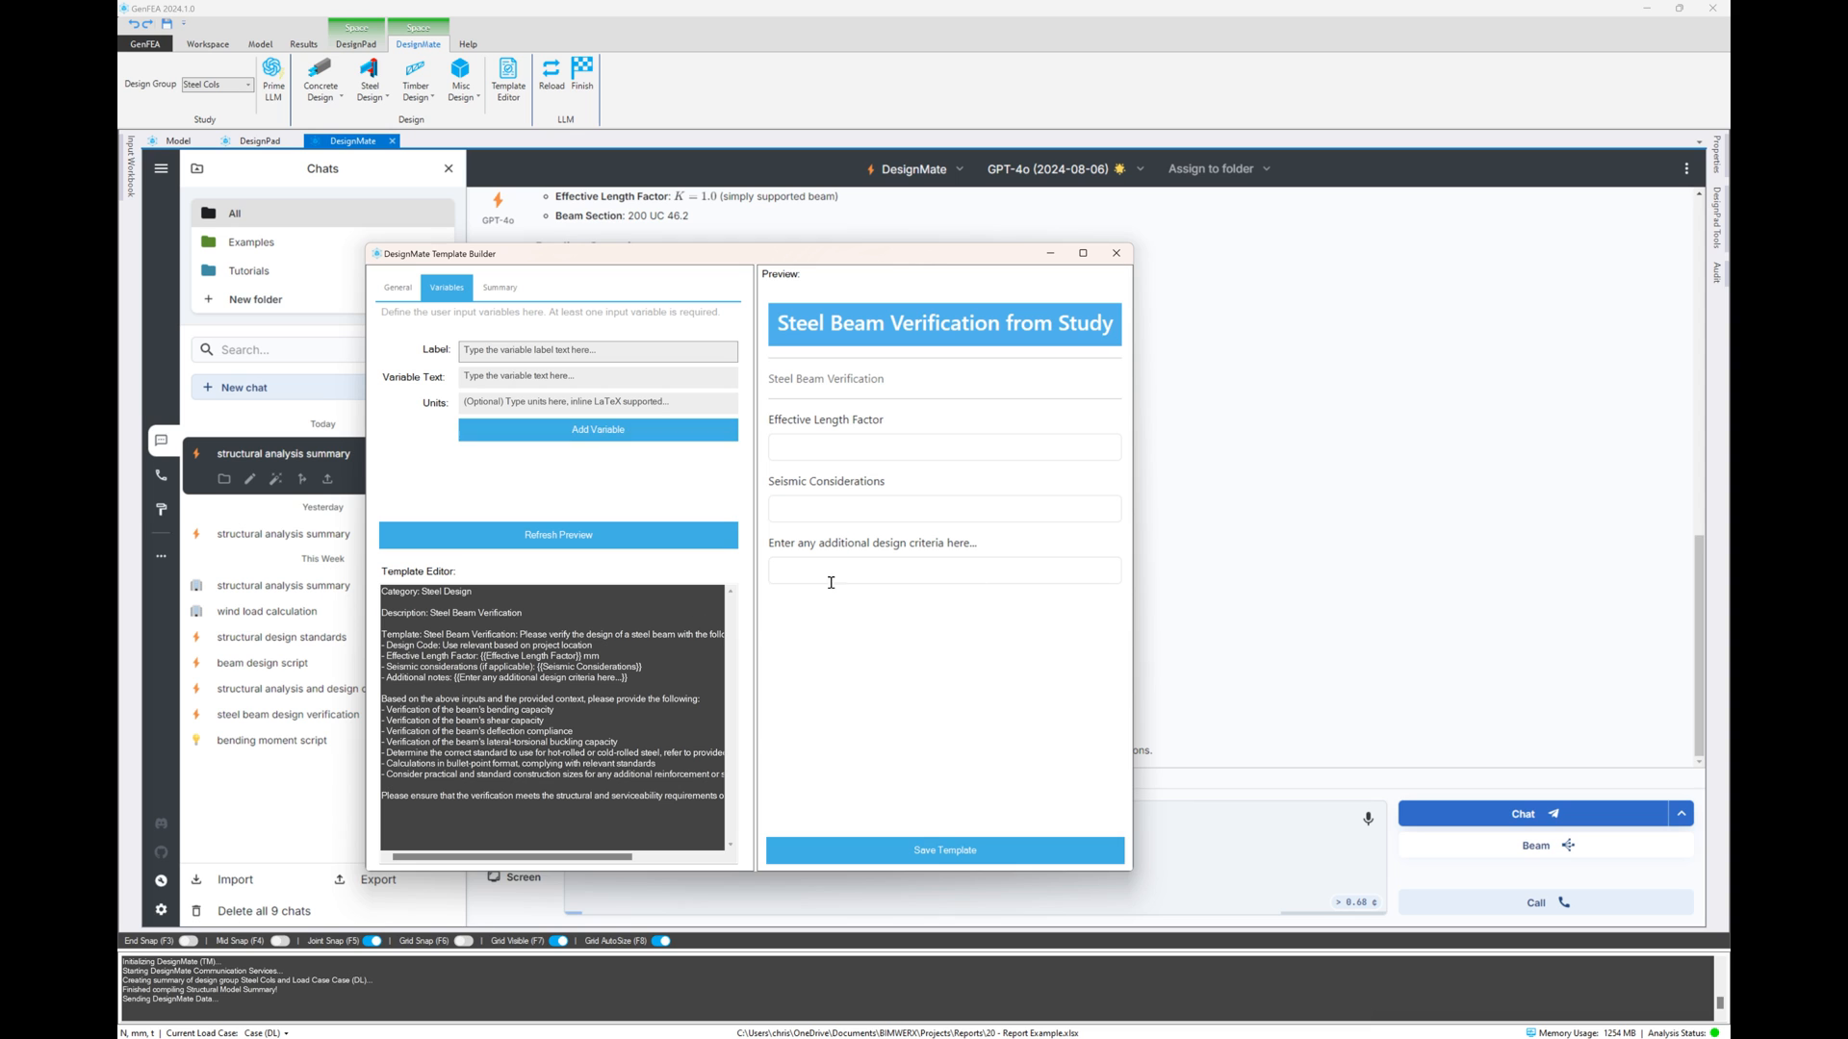
left_click(1117, 253)
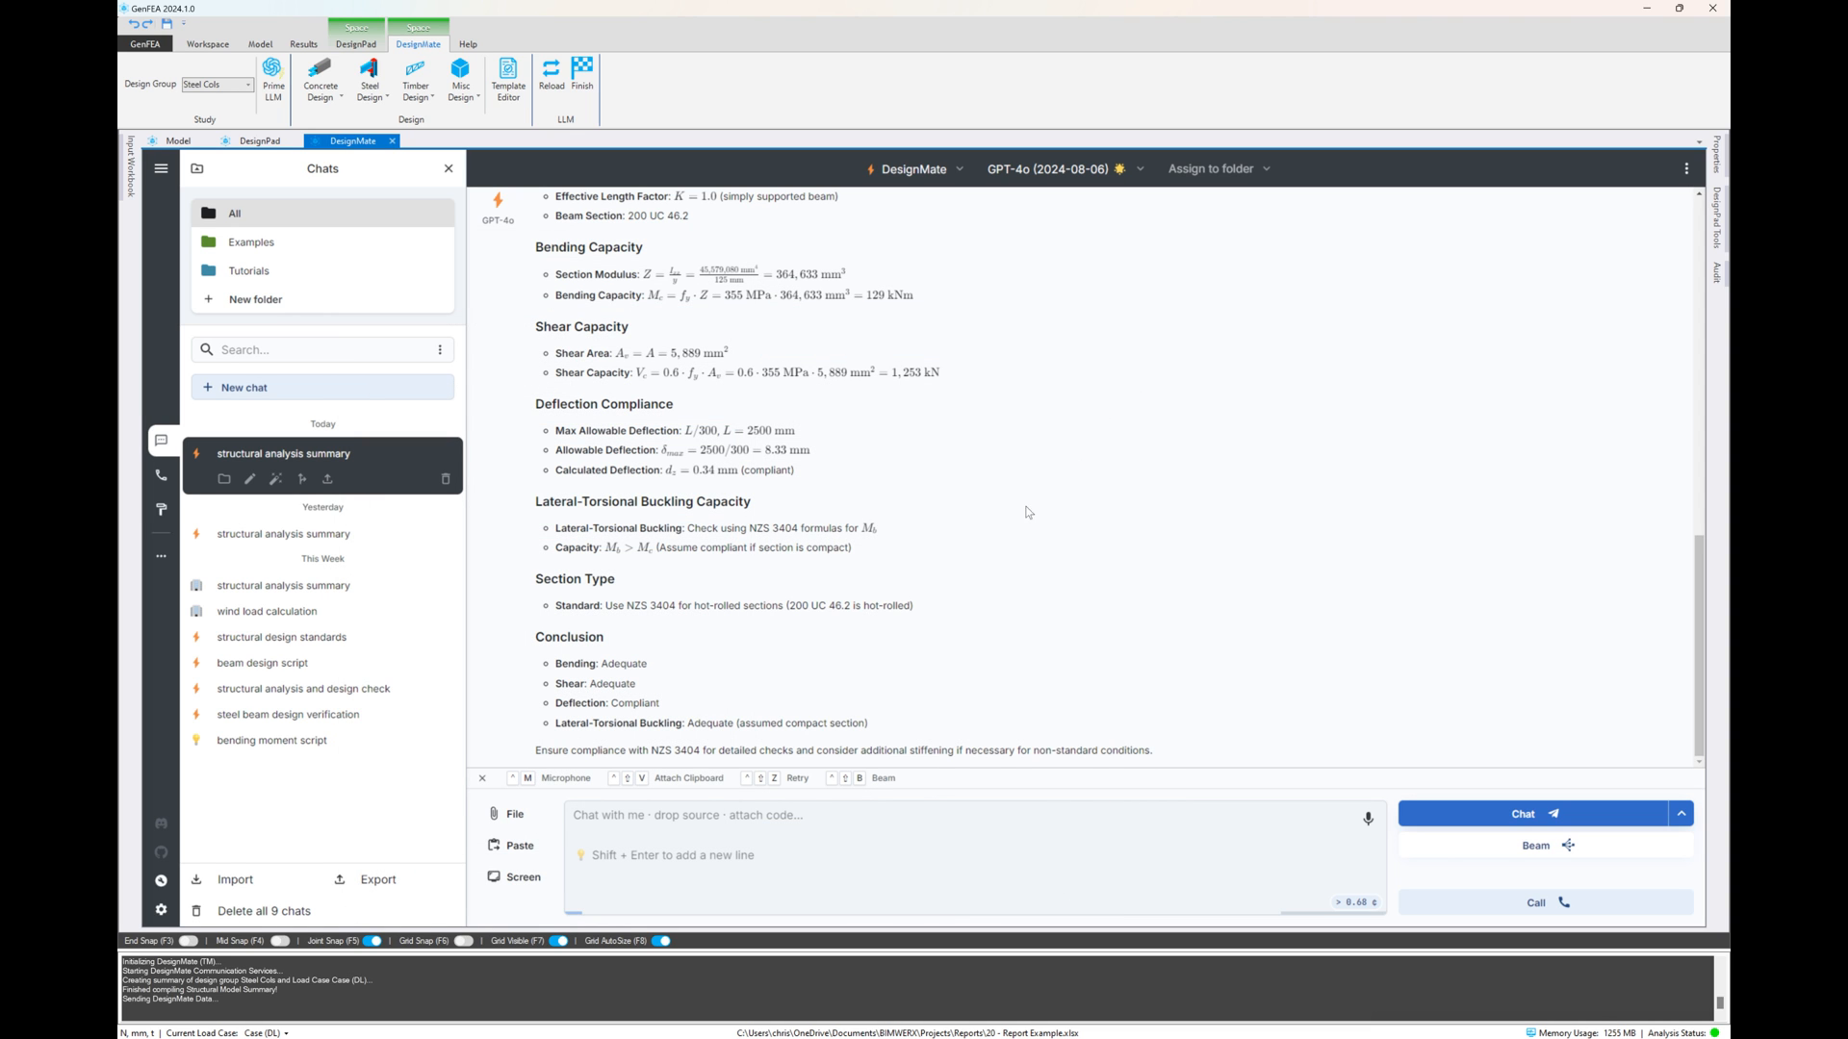
Request a DesignPad calcsheet script from the verification output with the DesignPad Generator in Standard Mode
left_click(803, 829)
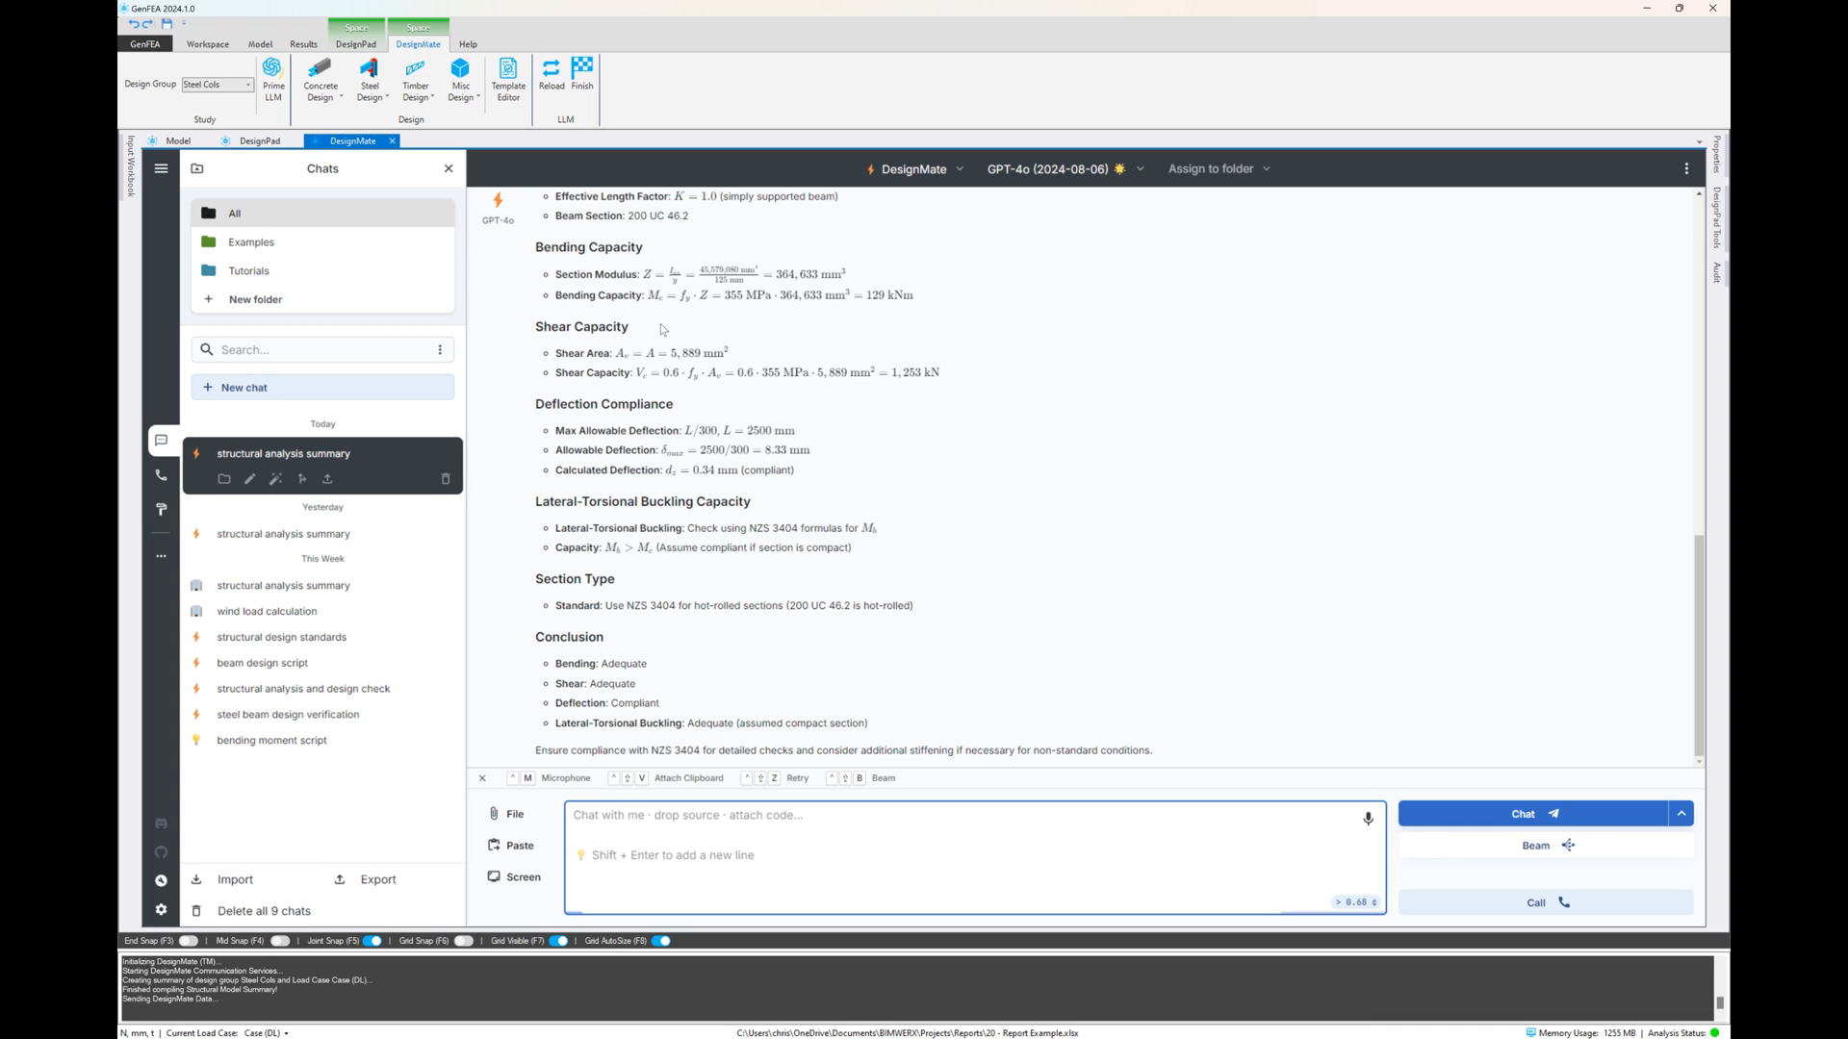
left_click(463, 96)
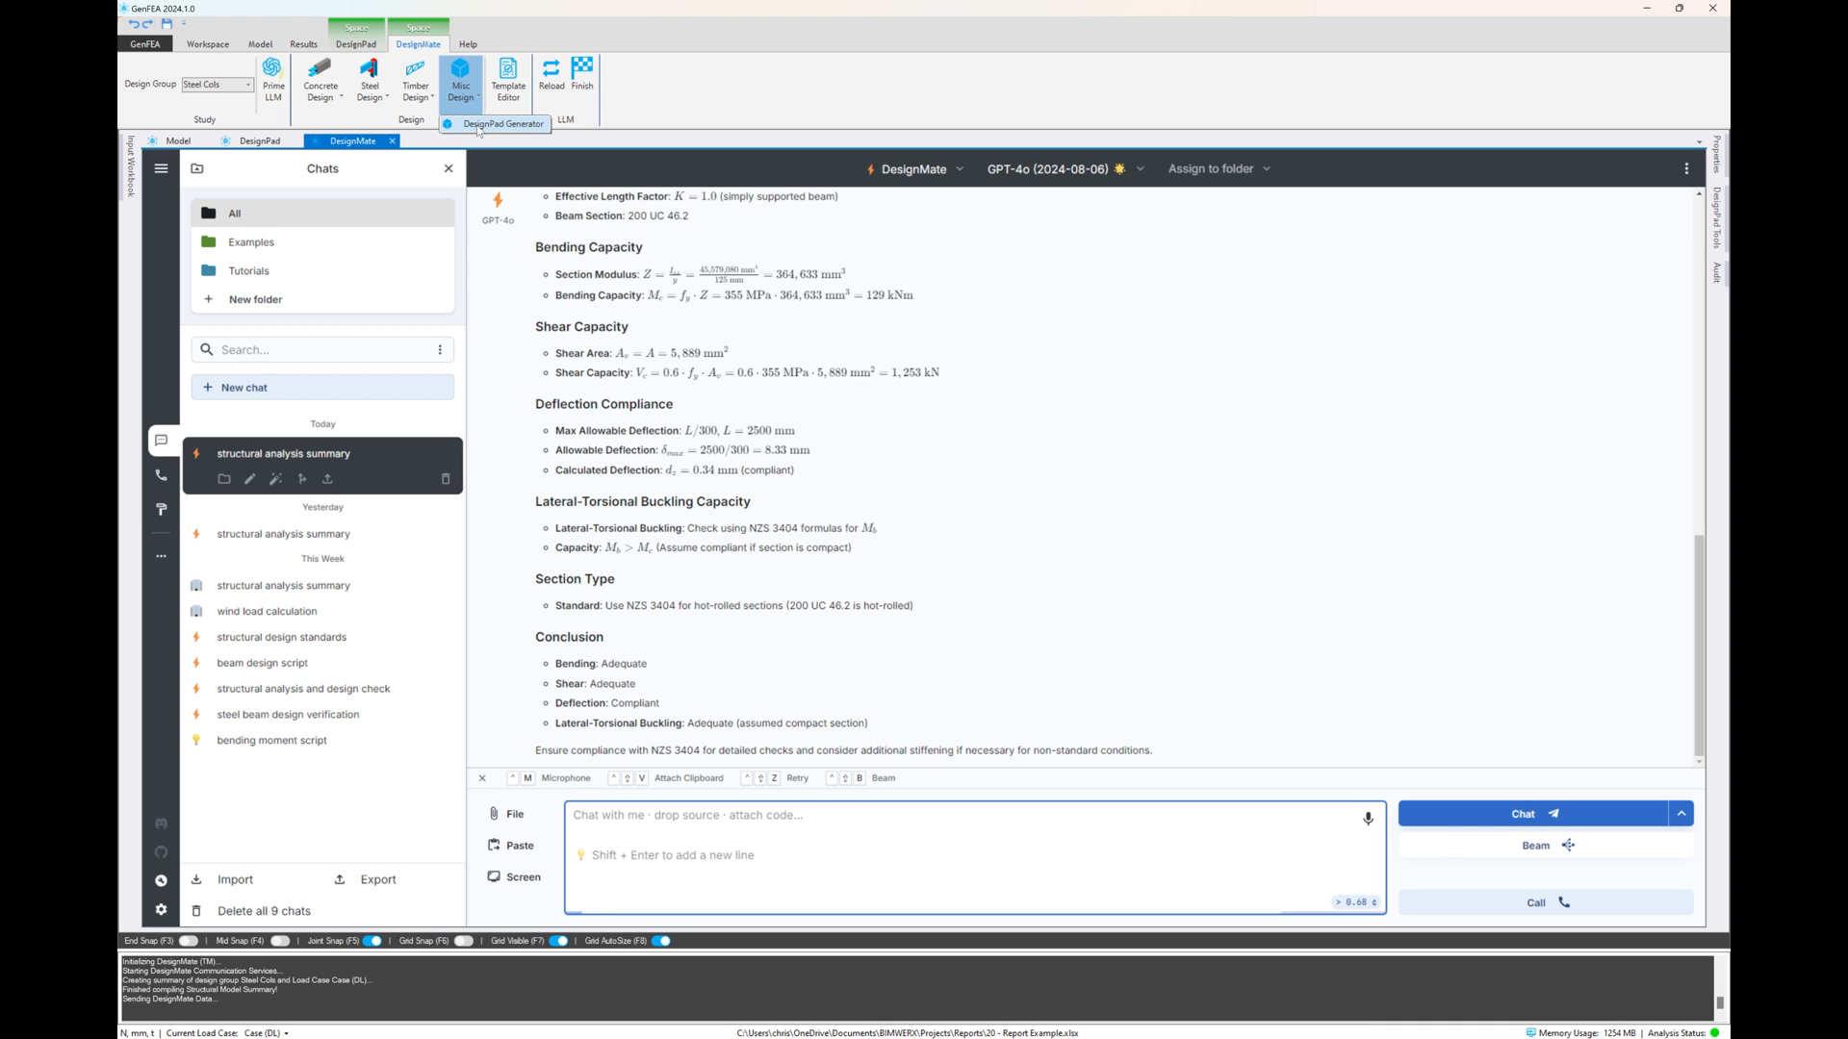
left_click(501, 124)
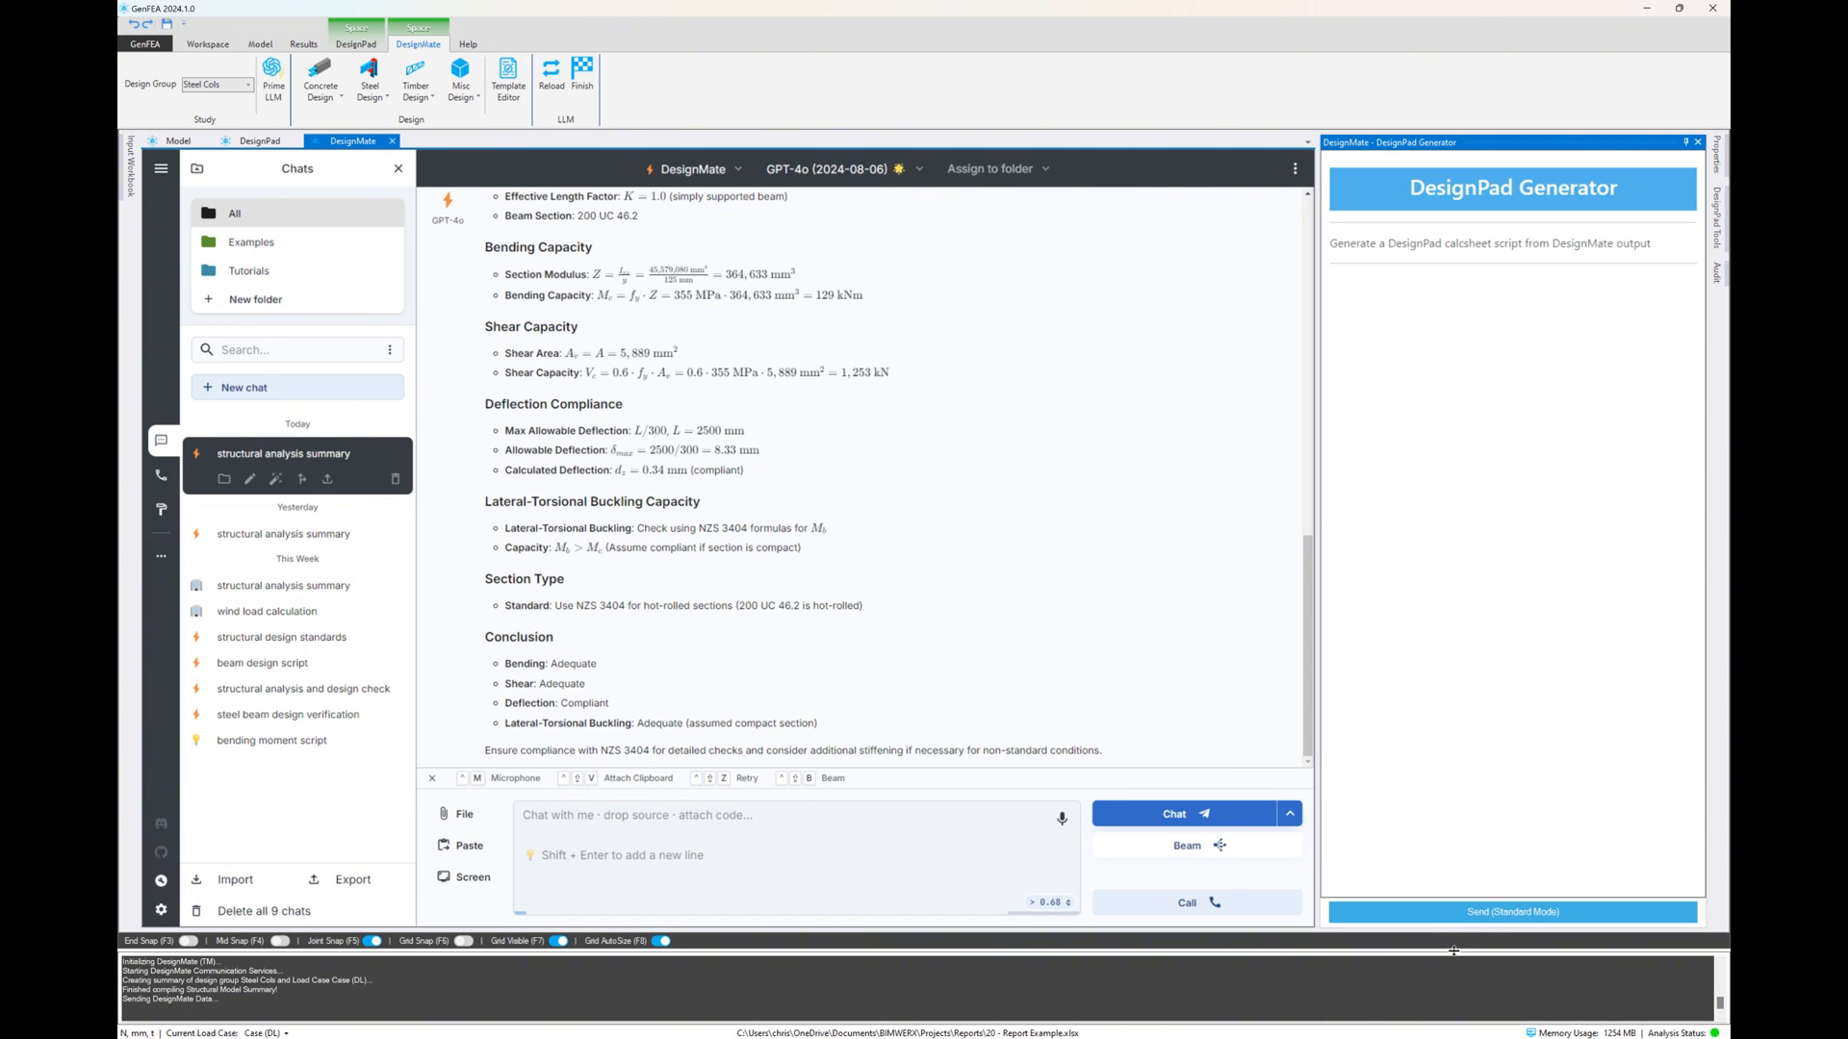
left_click(1494, 916)
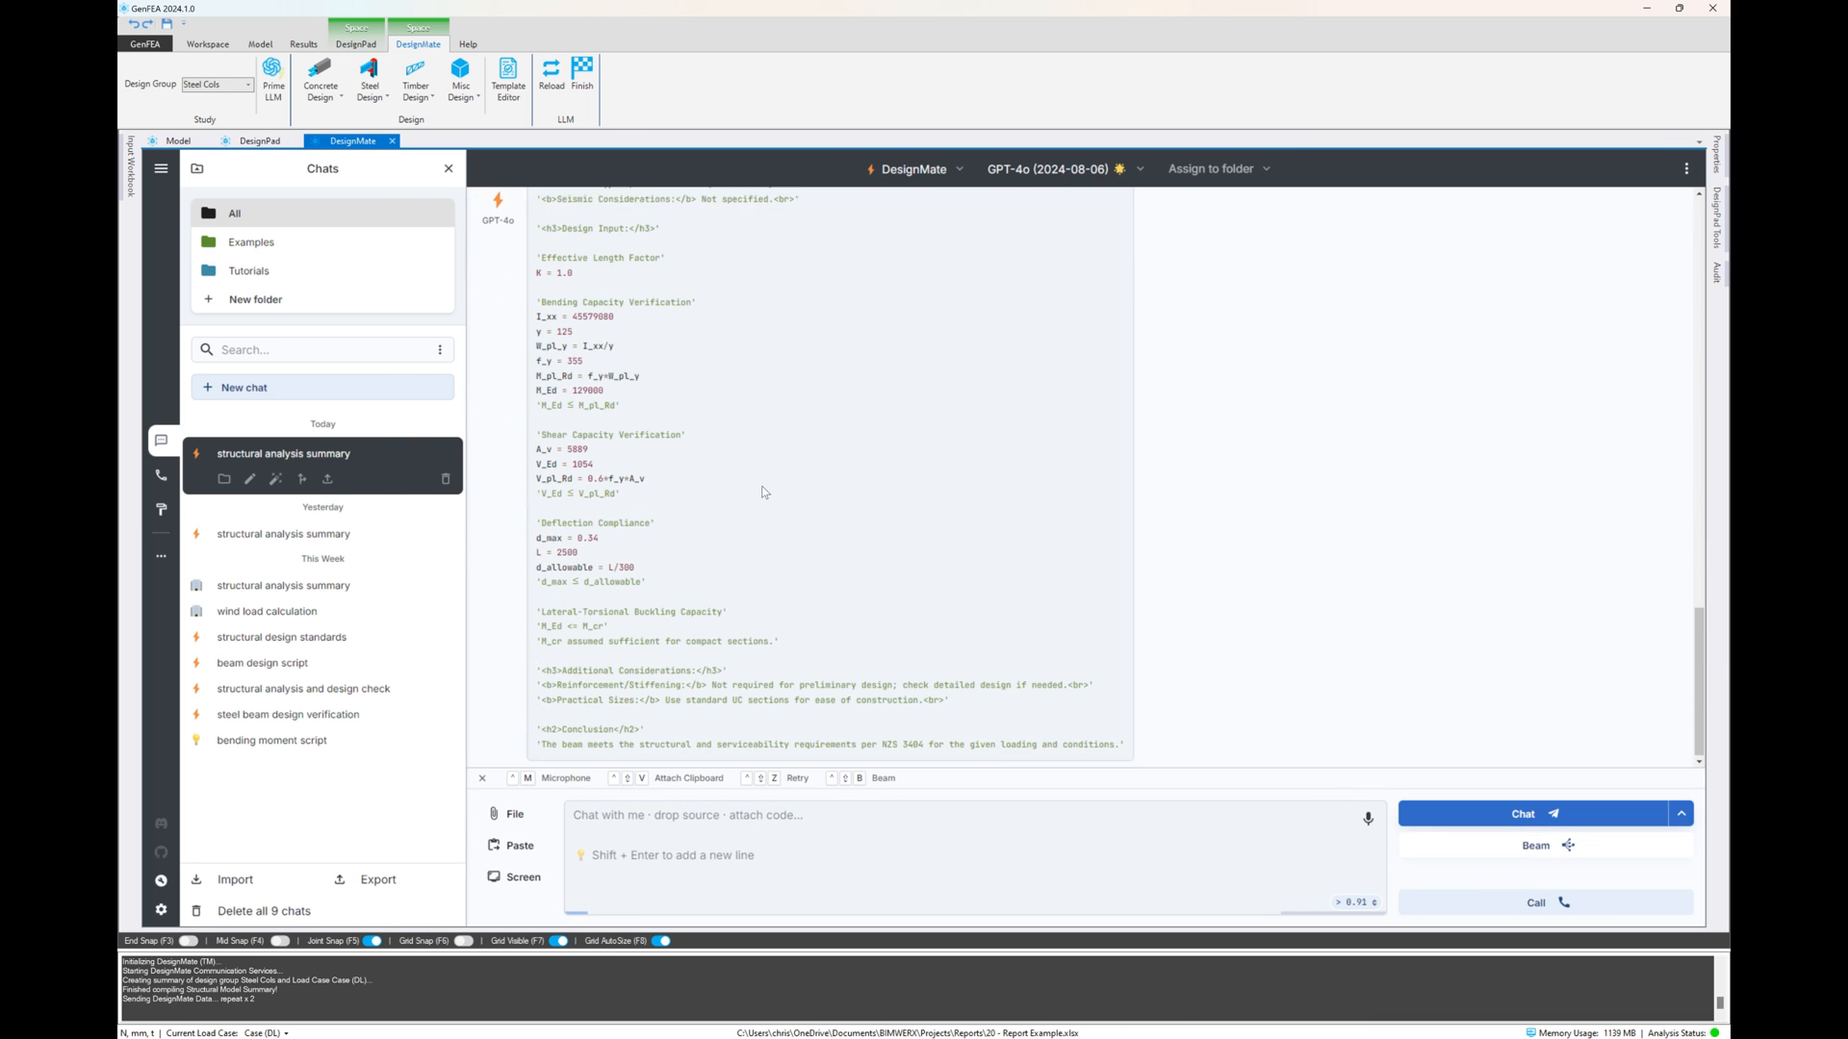
Copy the generated designpad script and paste it into the DesignPad report code on a new line below the "Steel Column Design" heading
scroll(962, 462, "up", 3)
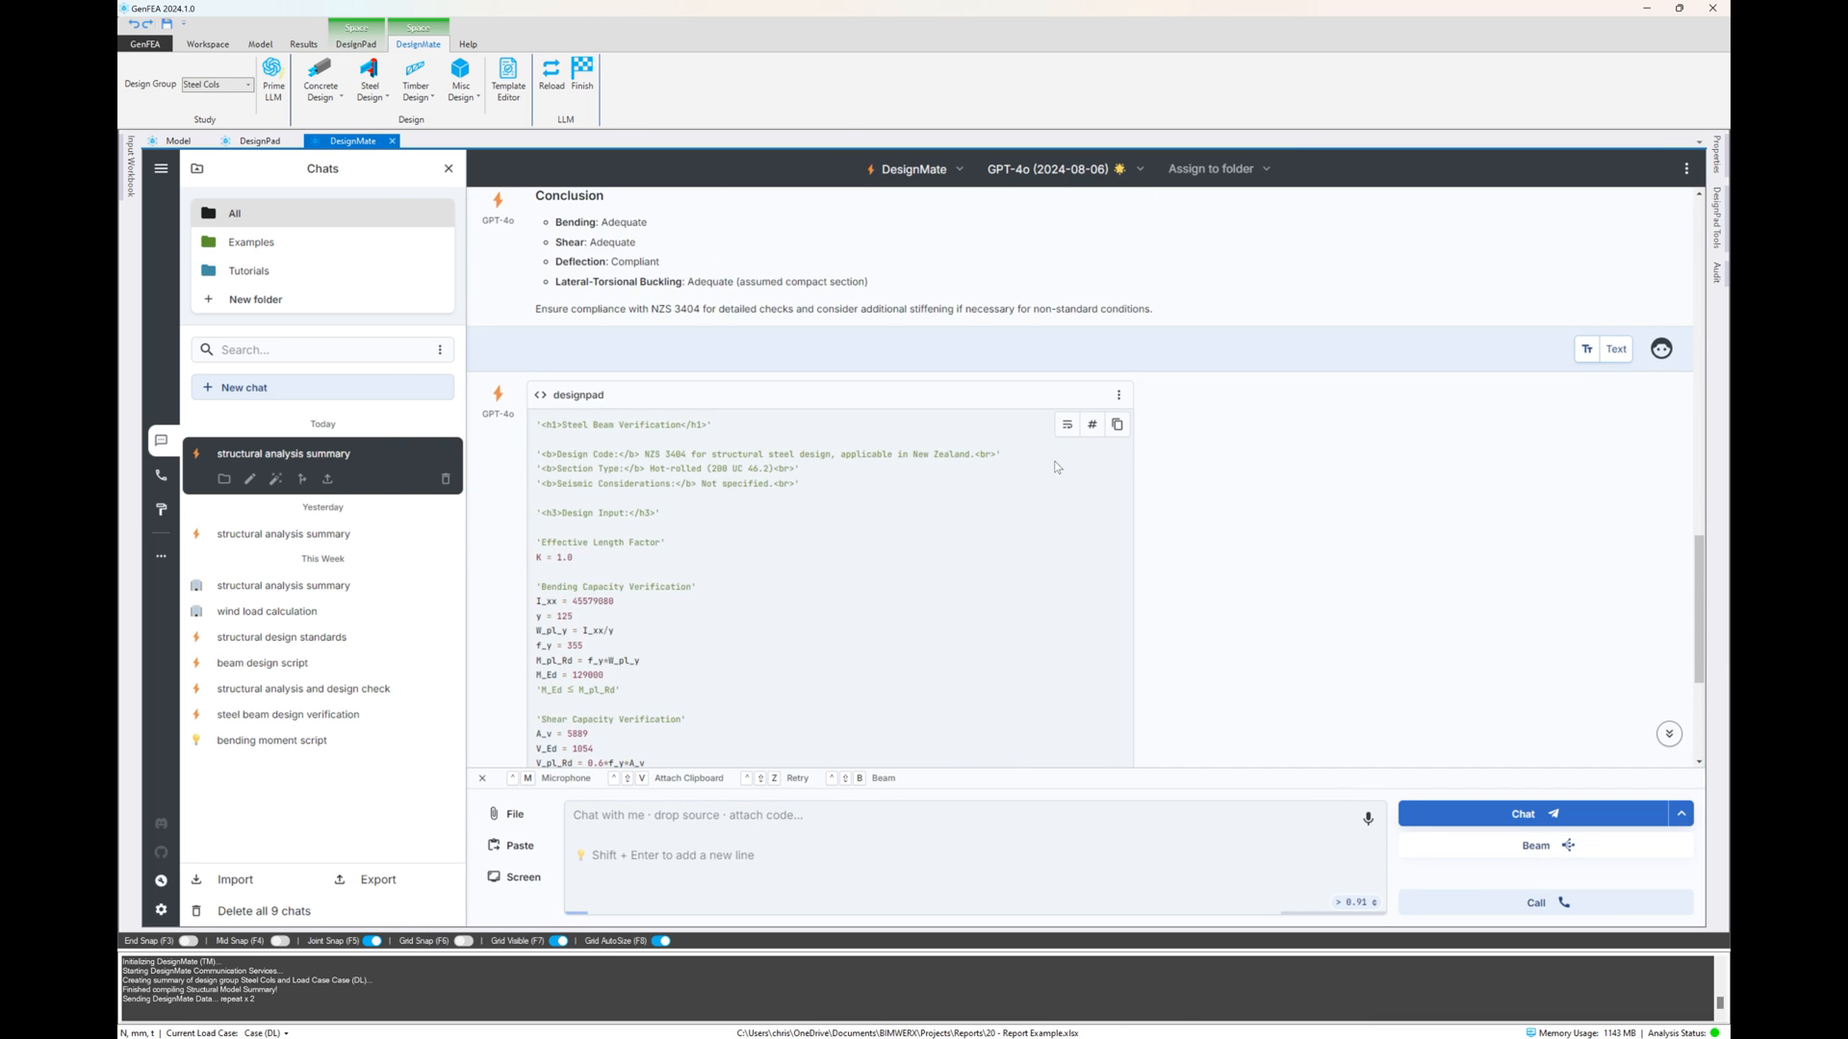
left_click(1116, 427)
left_click(248, 139)
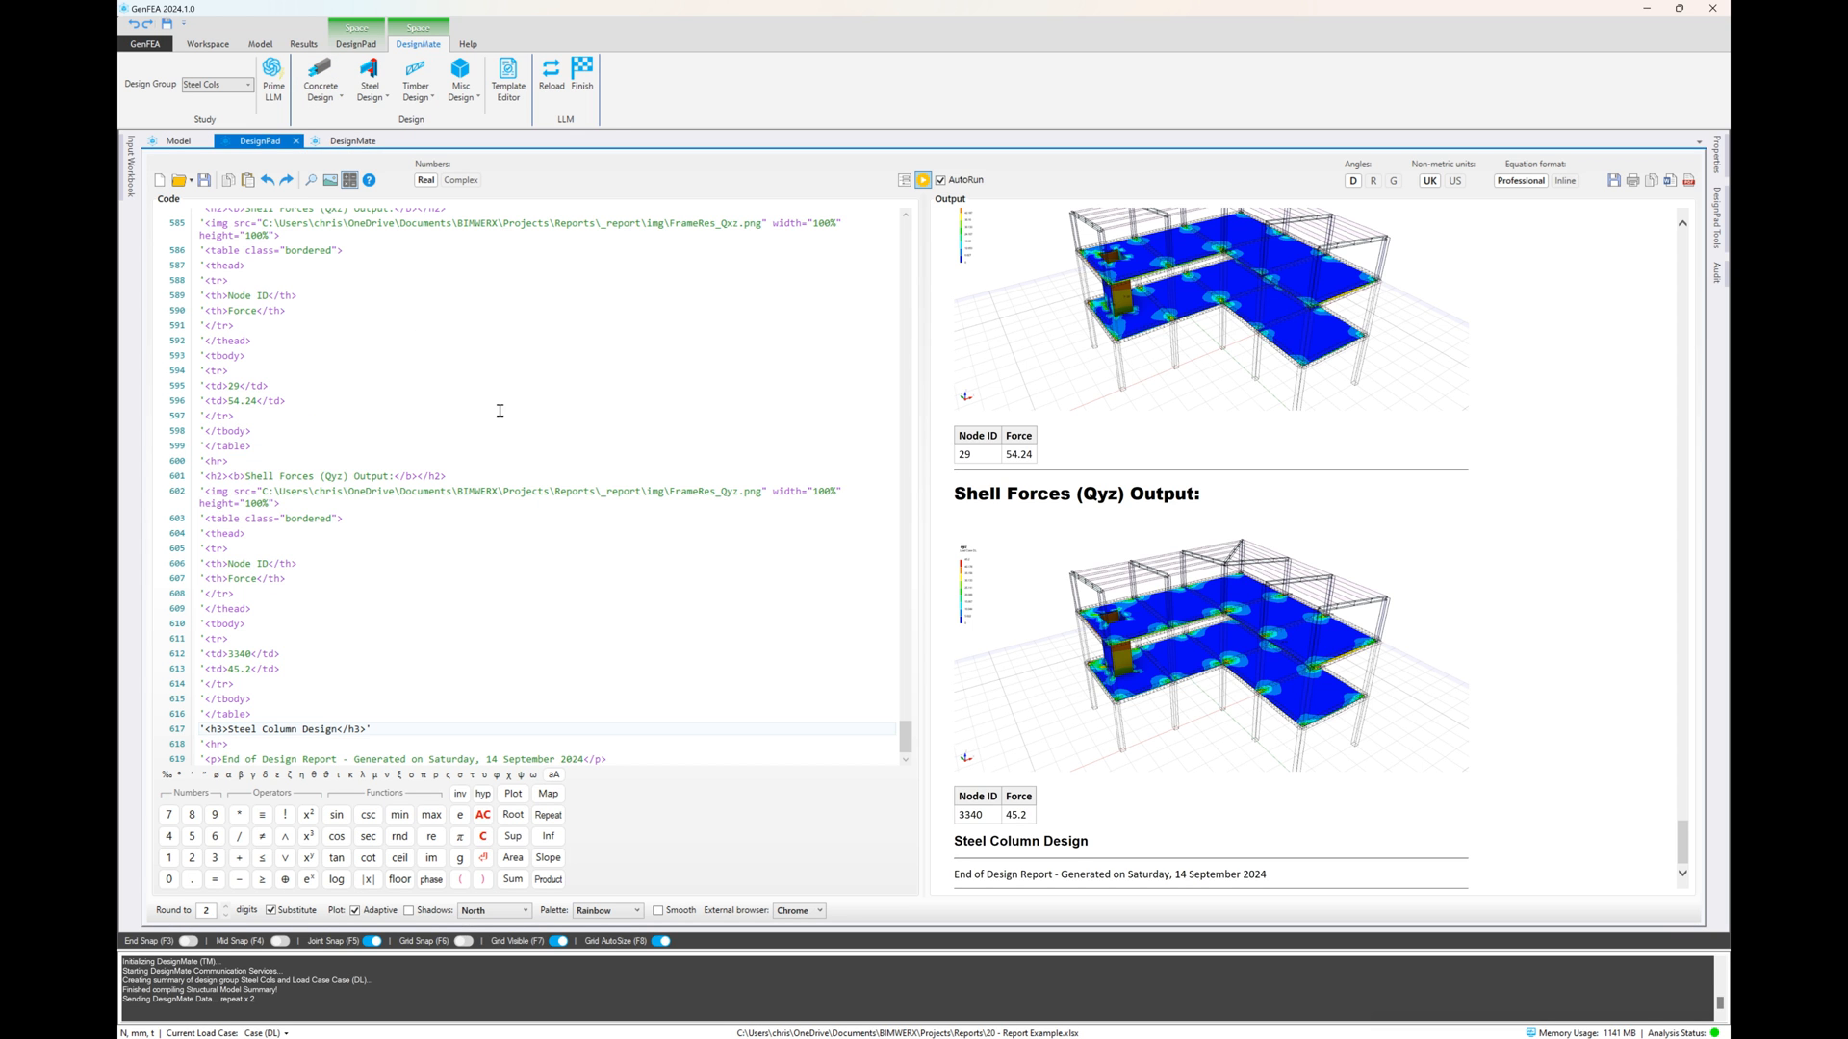
scroll(476, 460, "down", 1)
left_click(404, 716)
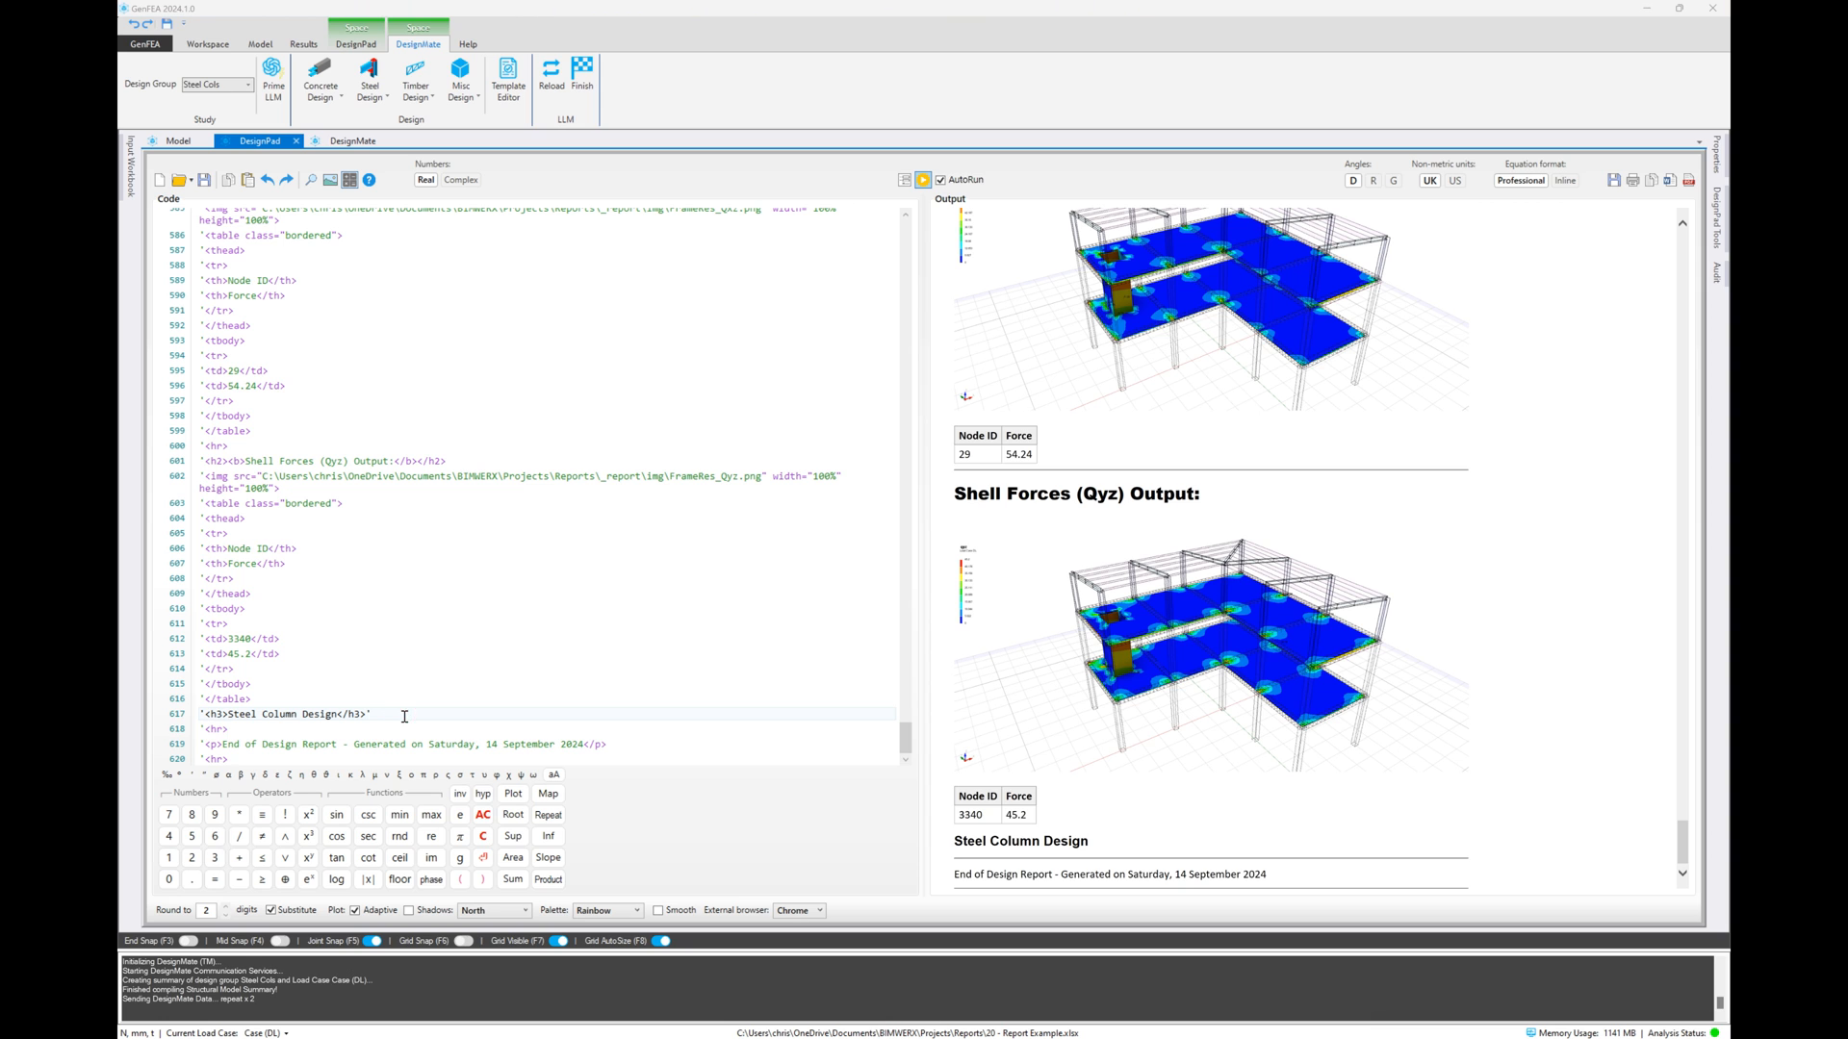
key("Return")
key("ctrl+v")
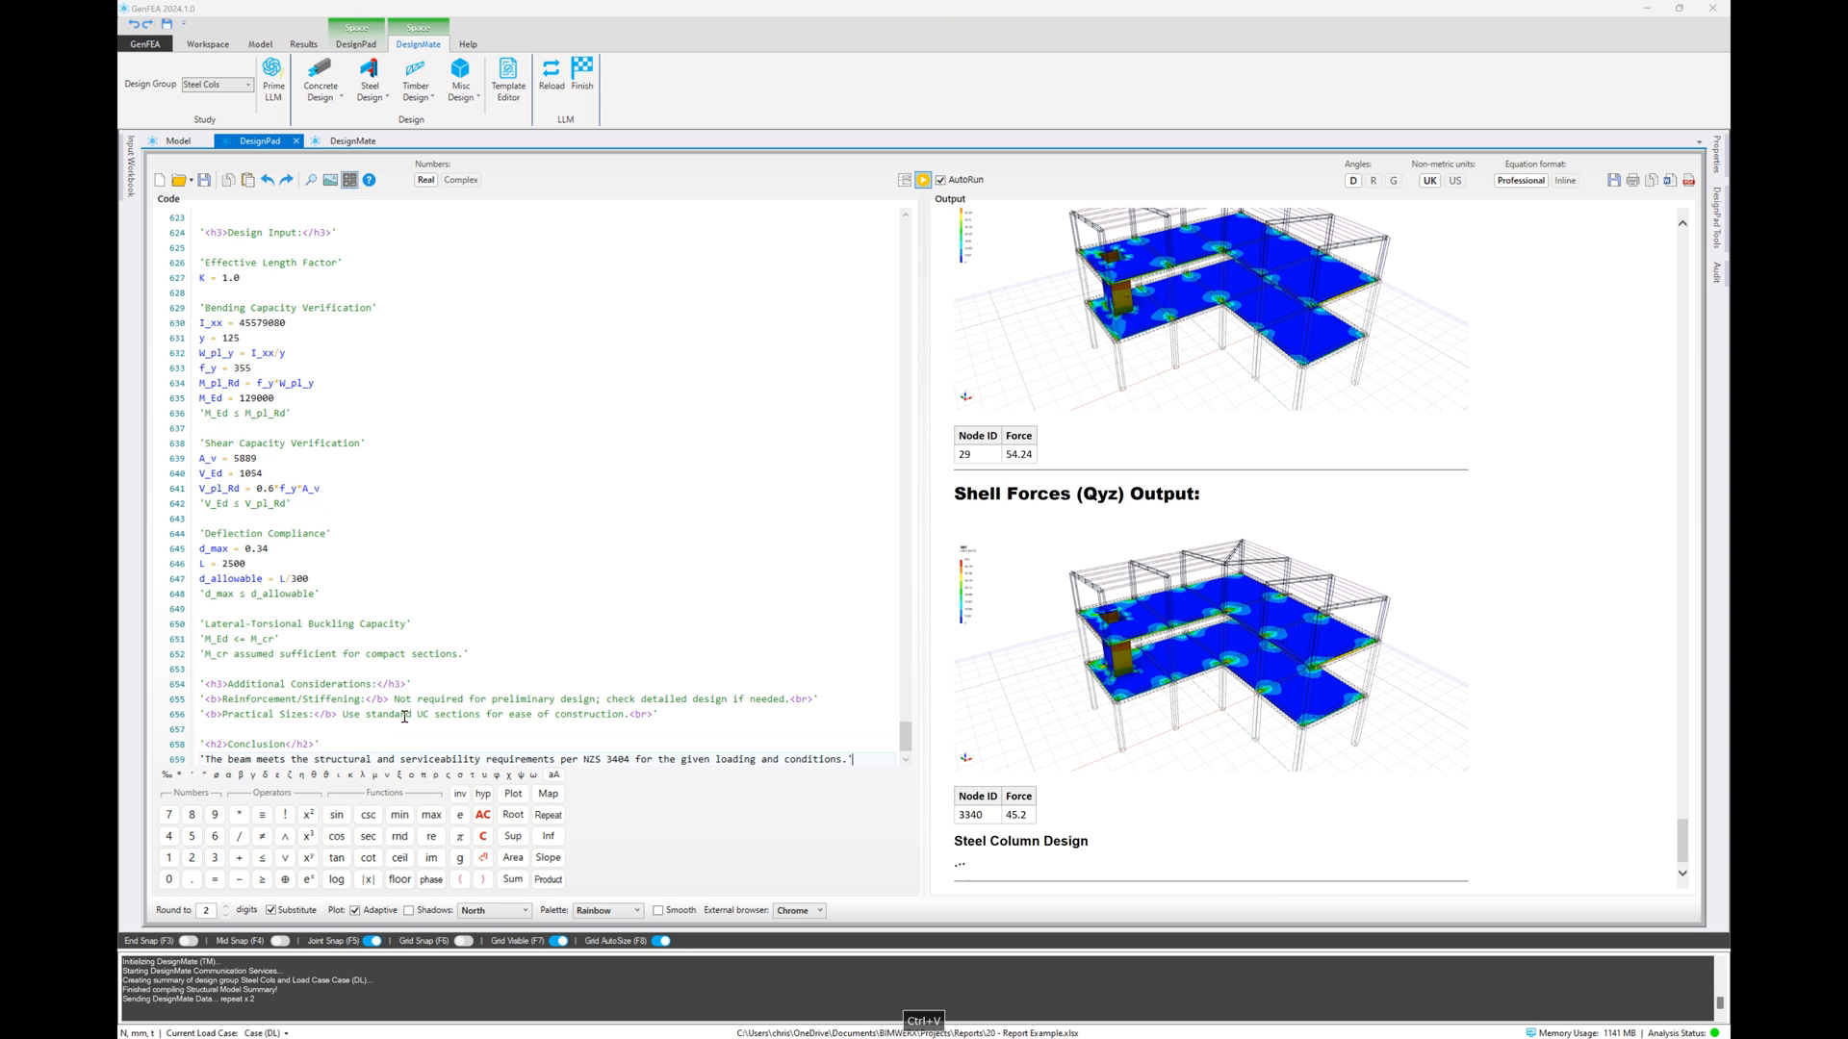
Examine the Steel Beam Verification section's design input and capacity calculations in the report output
left_click(477, 625)
scroll(1264, 674, "down", 6)
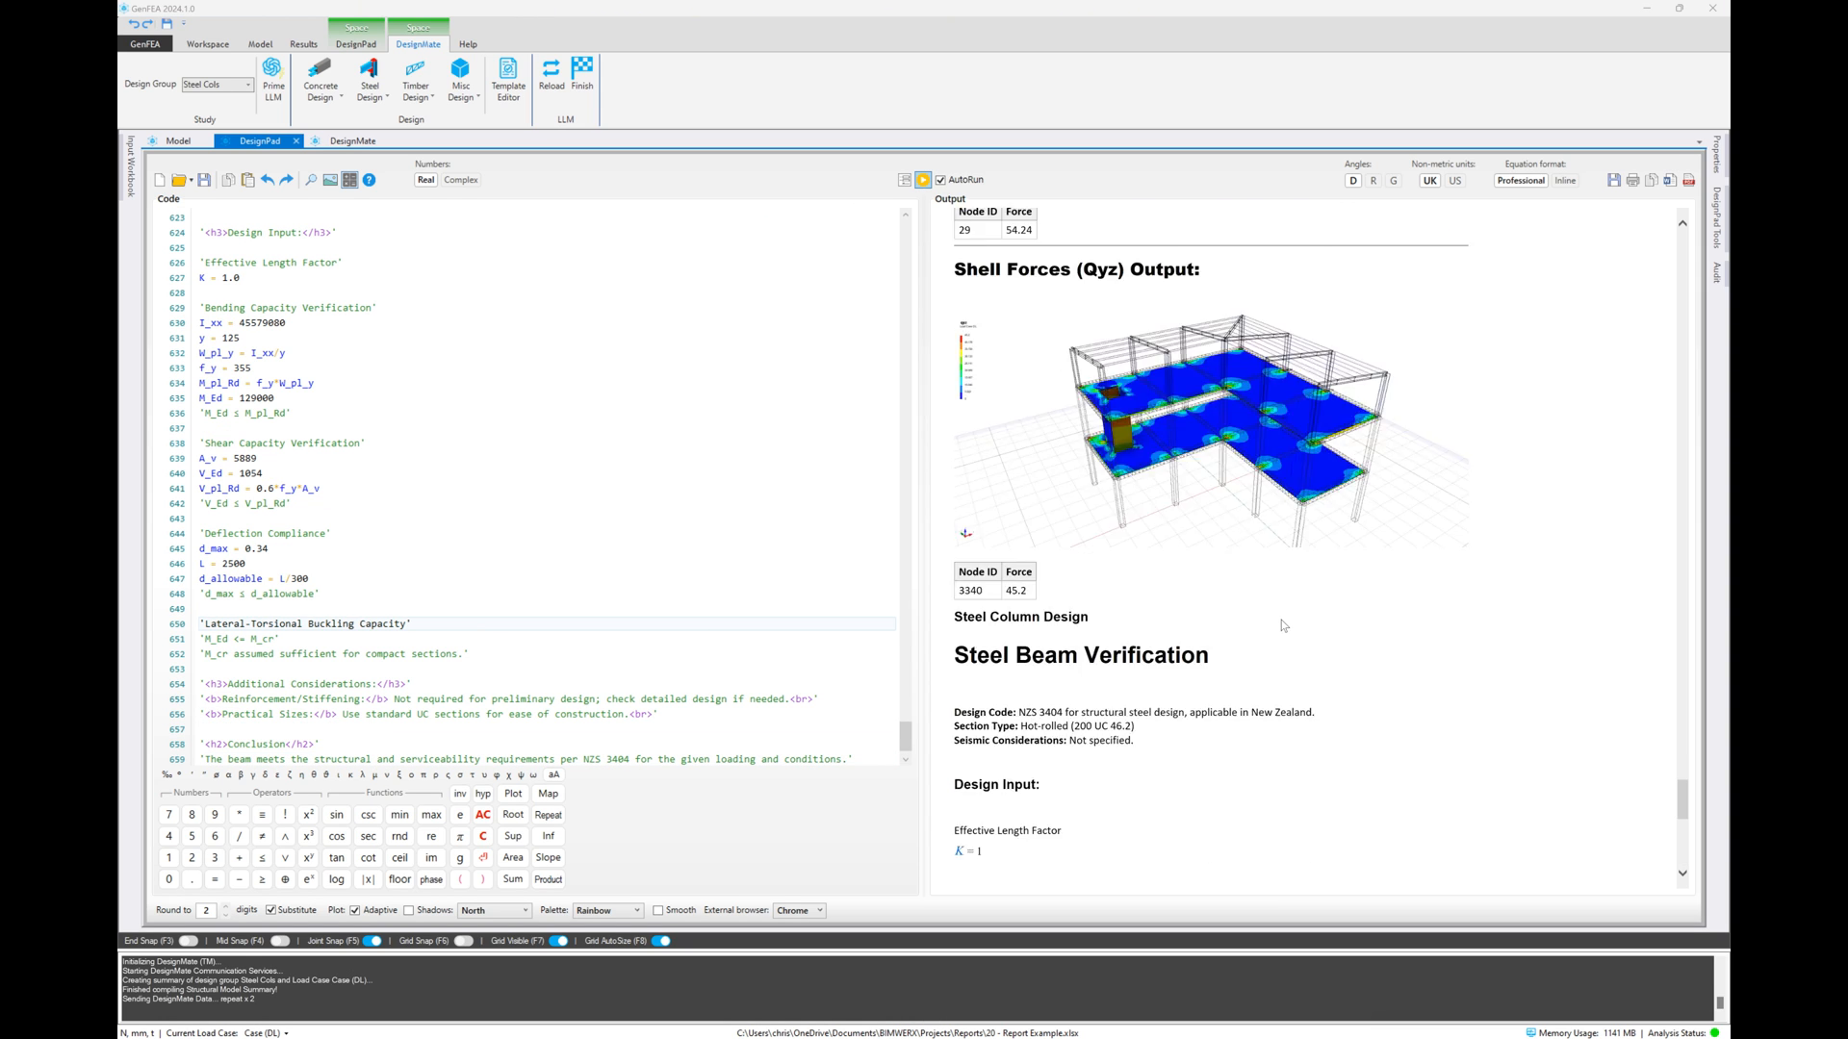
scroll(1287, 610, "down", 3)
scroll(1155, 577, "up", 5)
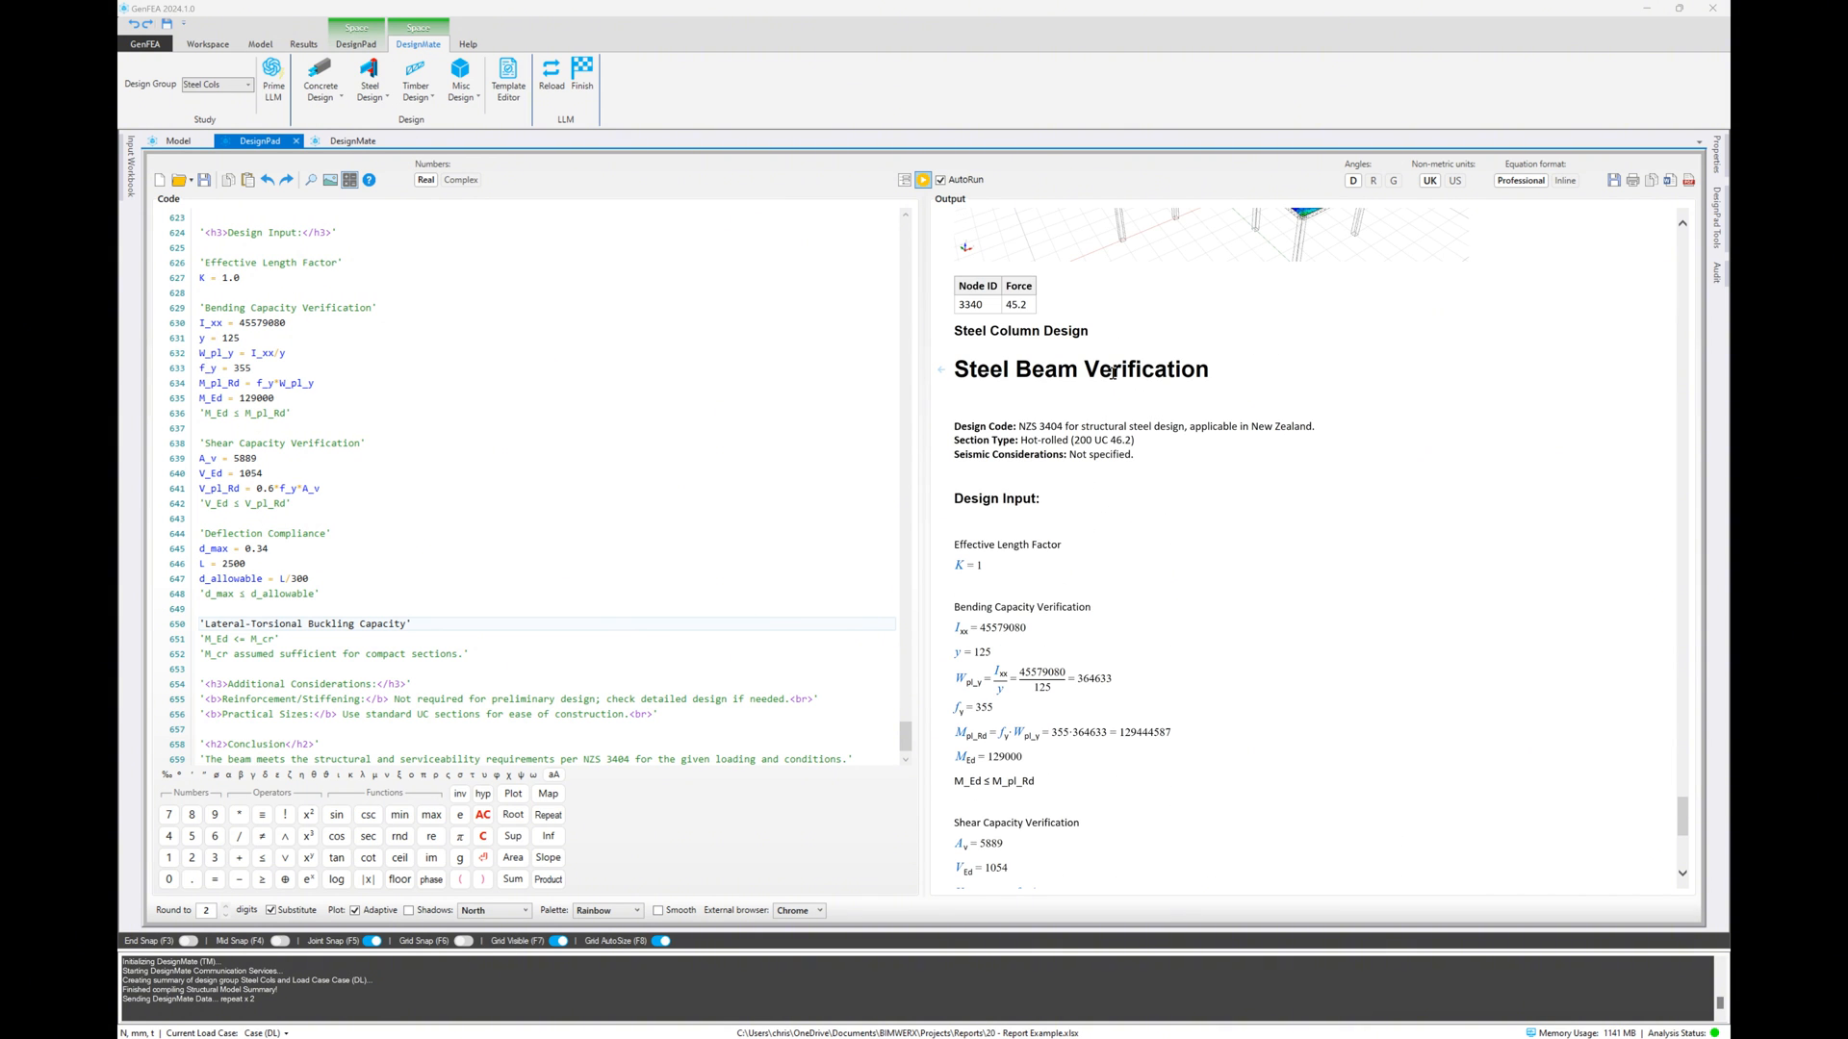
scroll(1046, 510, "down", 4)
scroll(1001, 443, "up", 4)
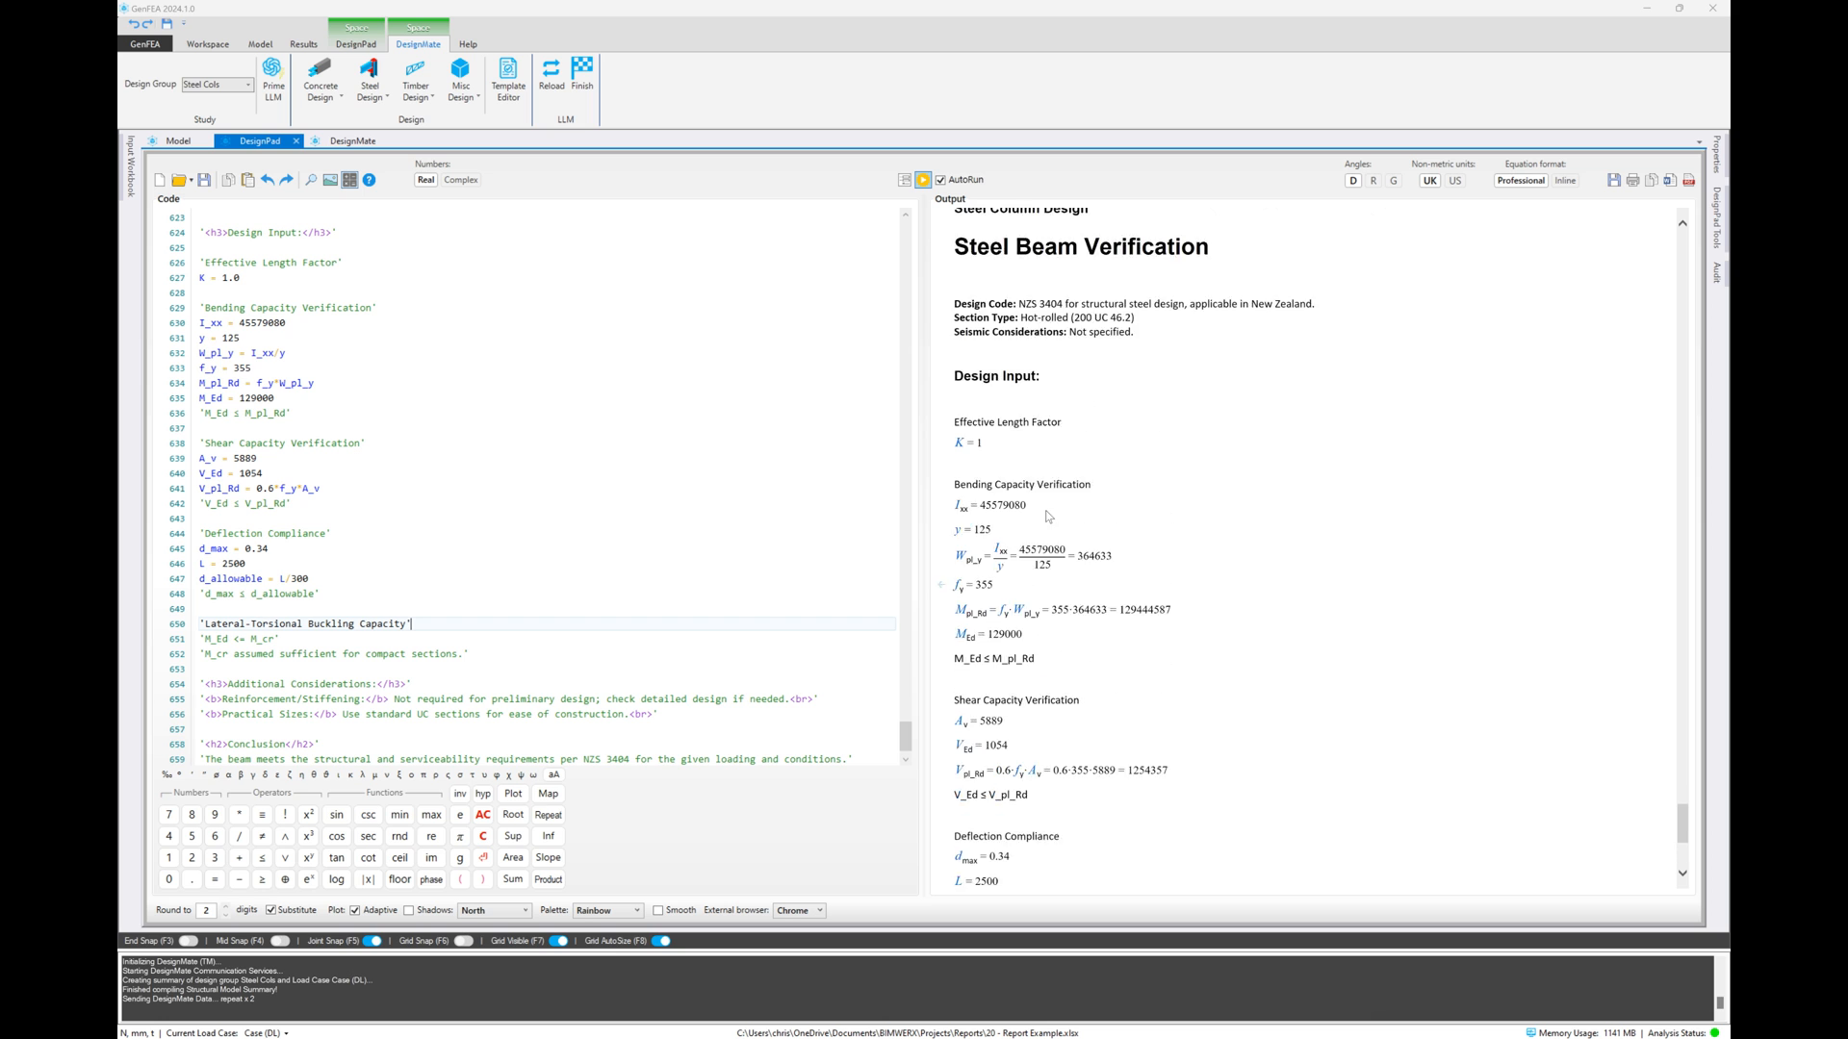
Locate the pasted section's code from the output, and review the report from the shell force results to the verification section
left_click(943, 373)
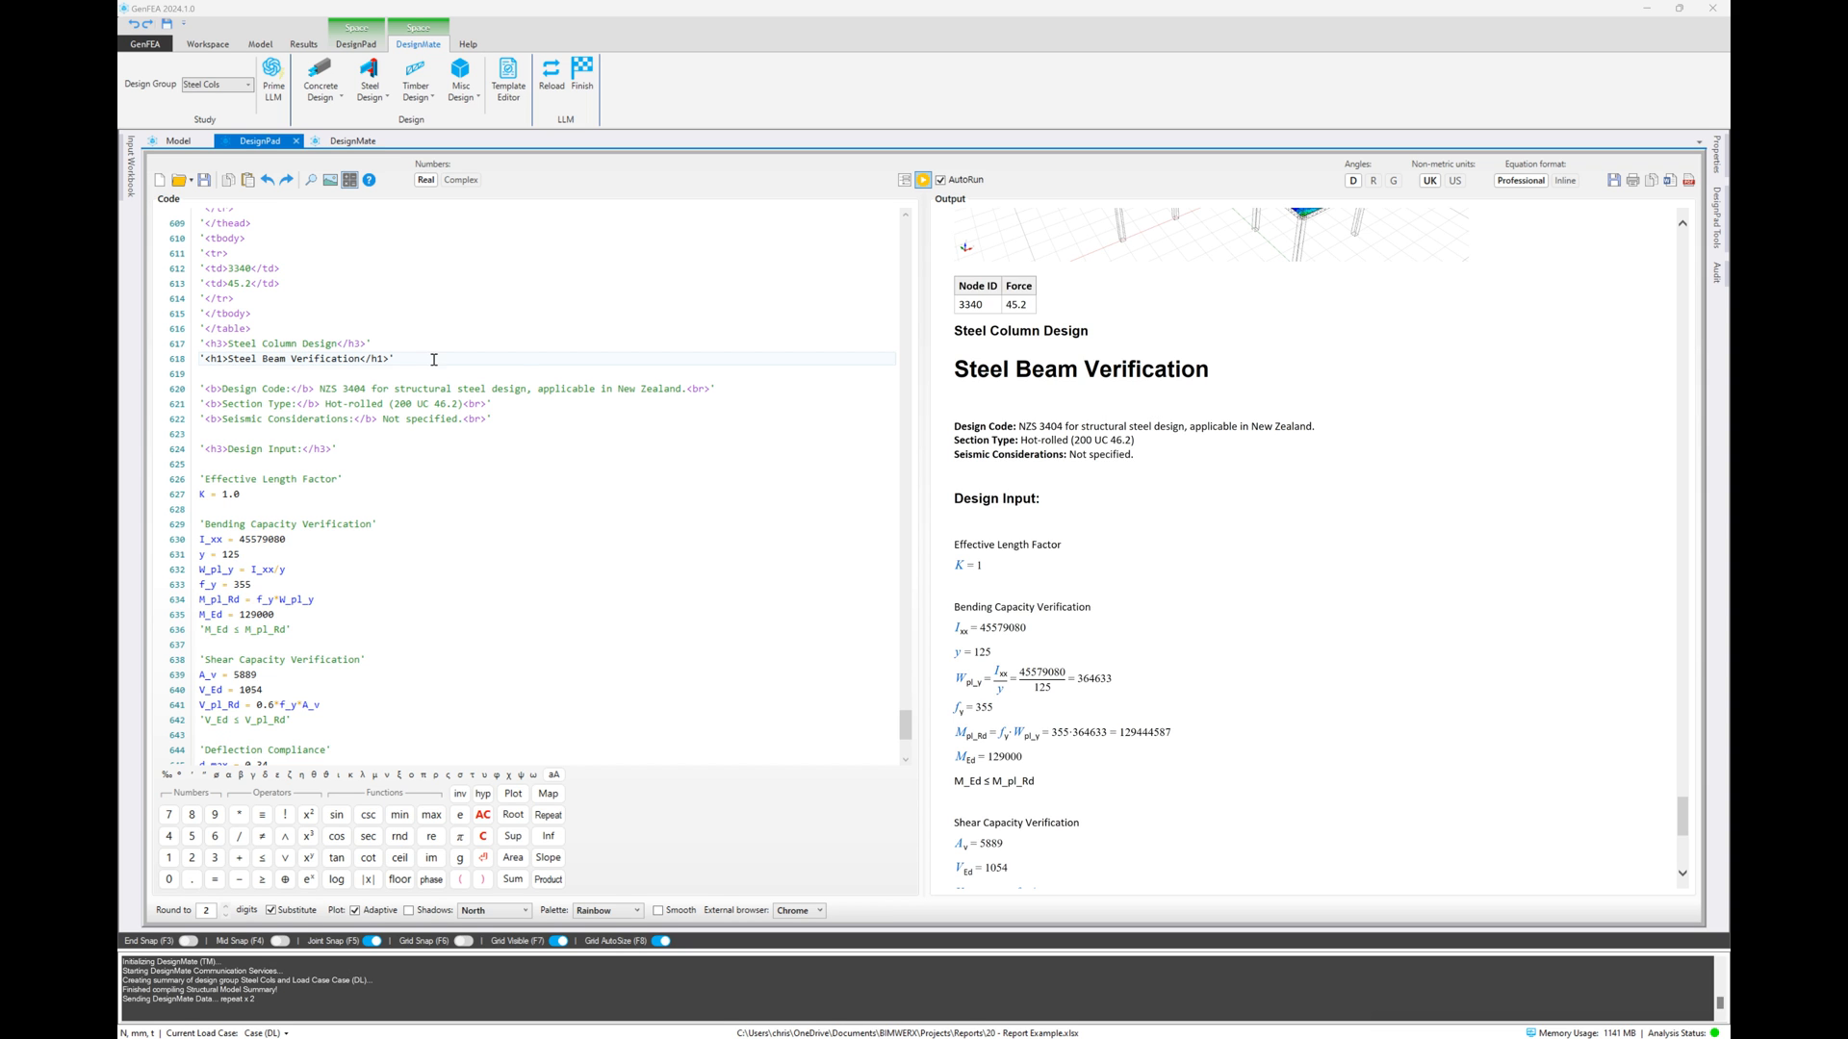
scroll(1155, 507, "down", 6)
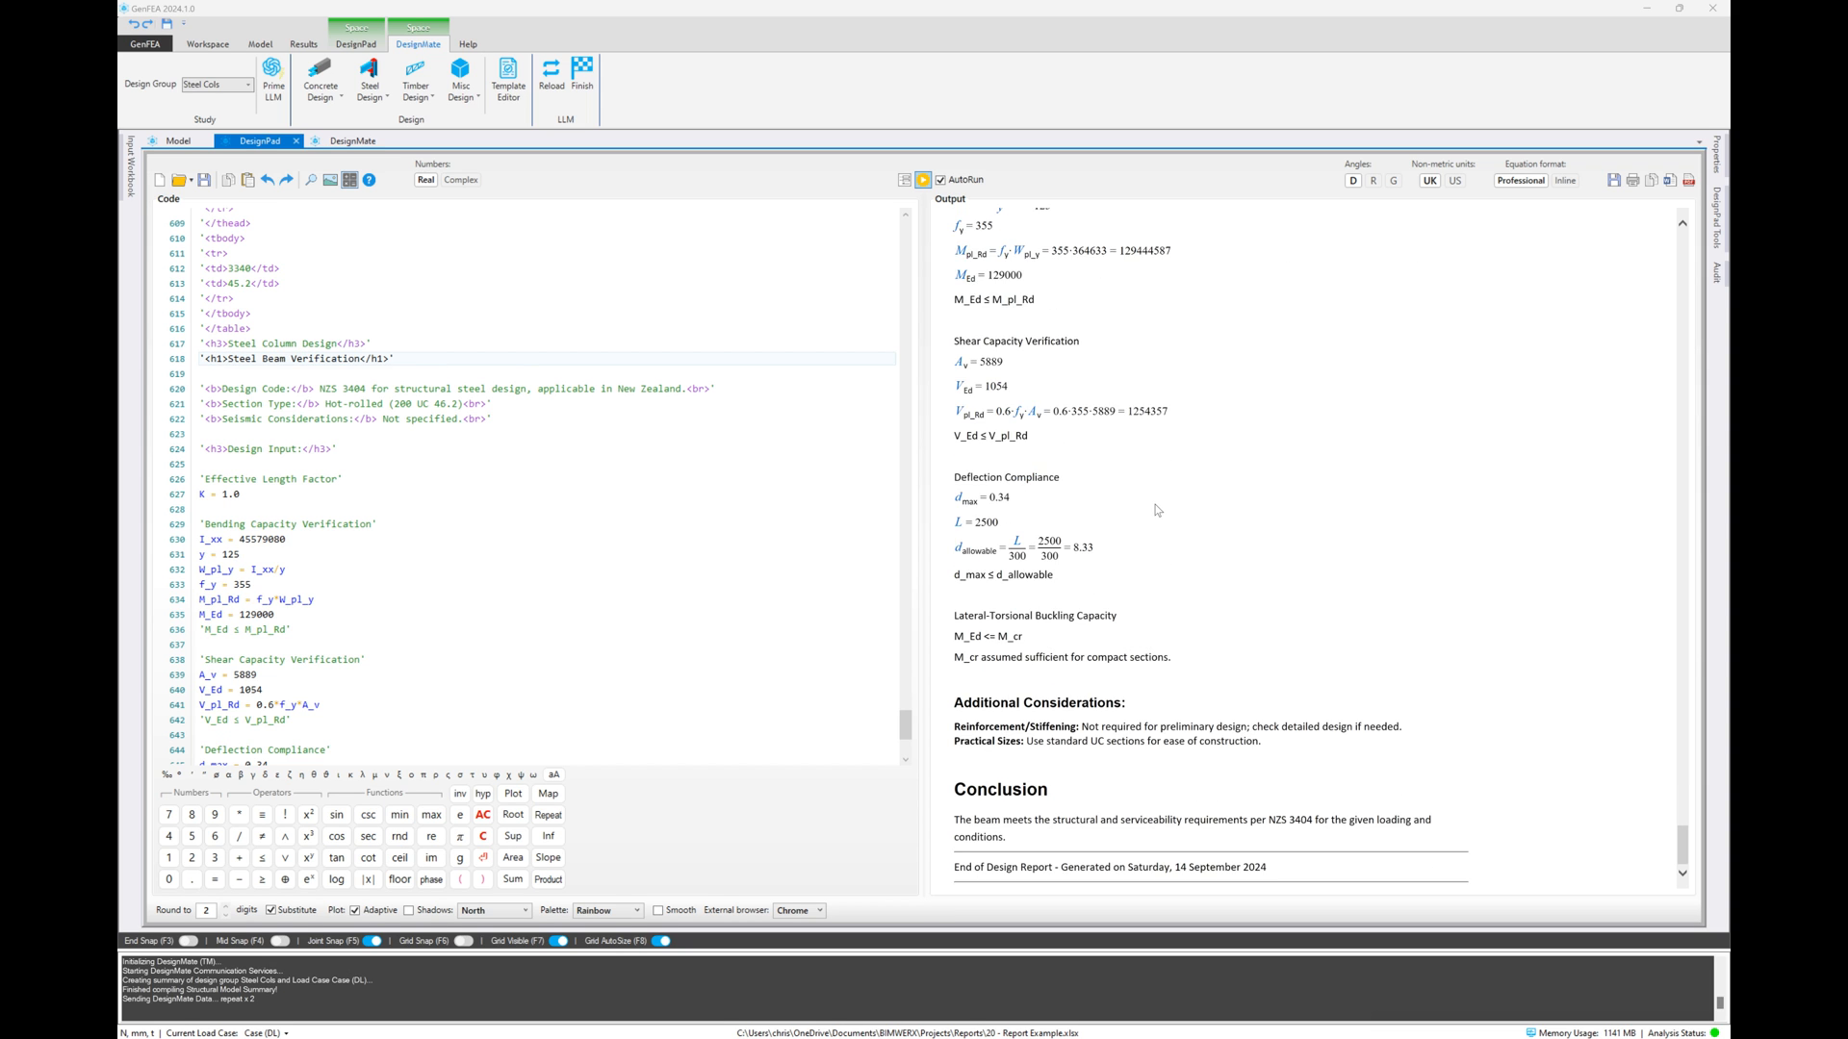
scroll(1157, 510, "up", 8)
scroll(1156, 508, "up", 2)
scroll(1157, 510, "up", 15)
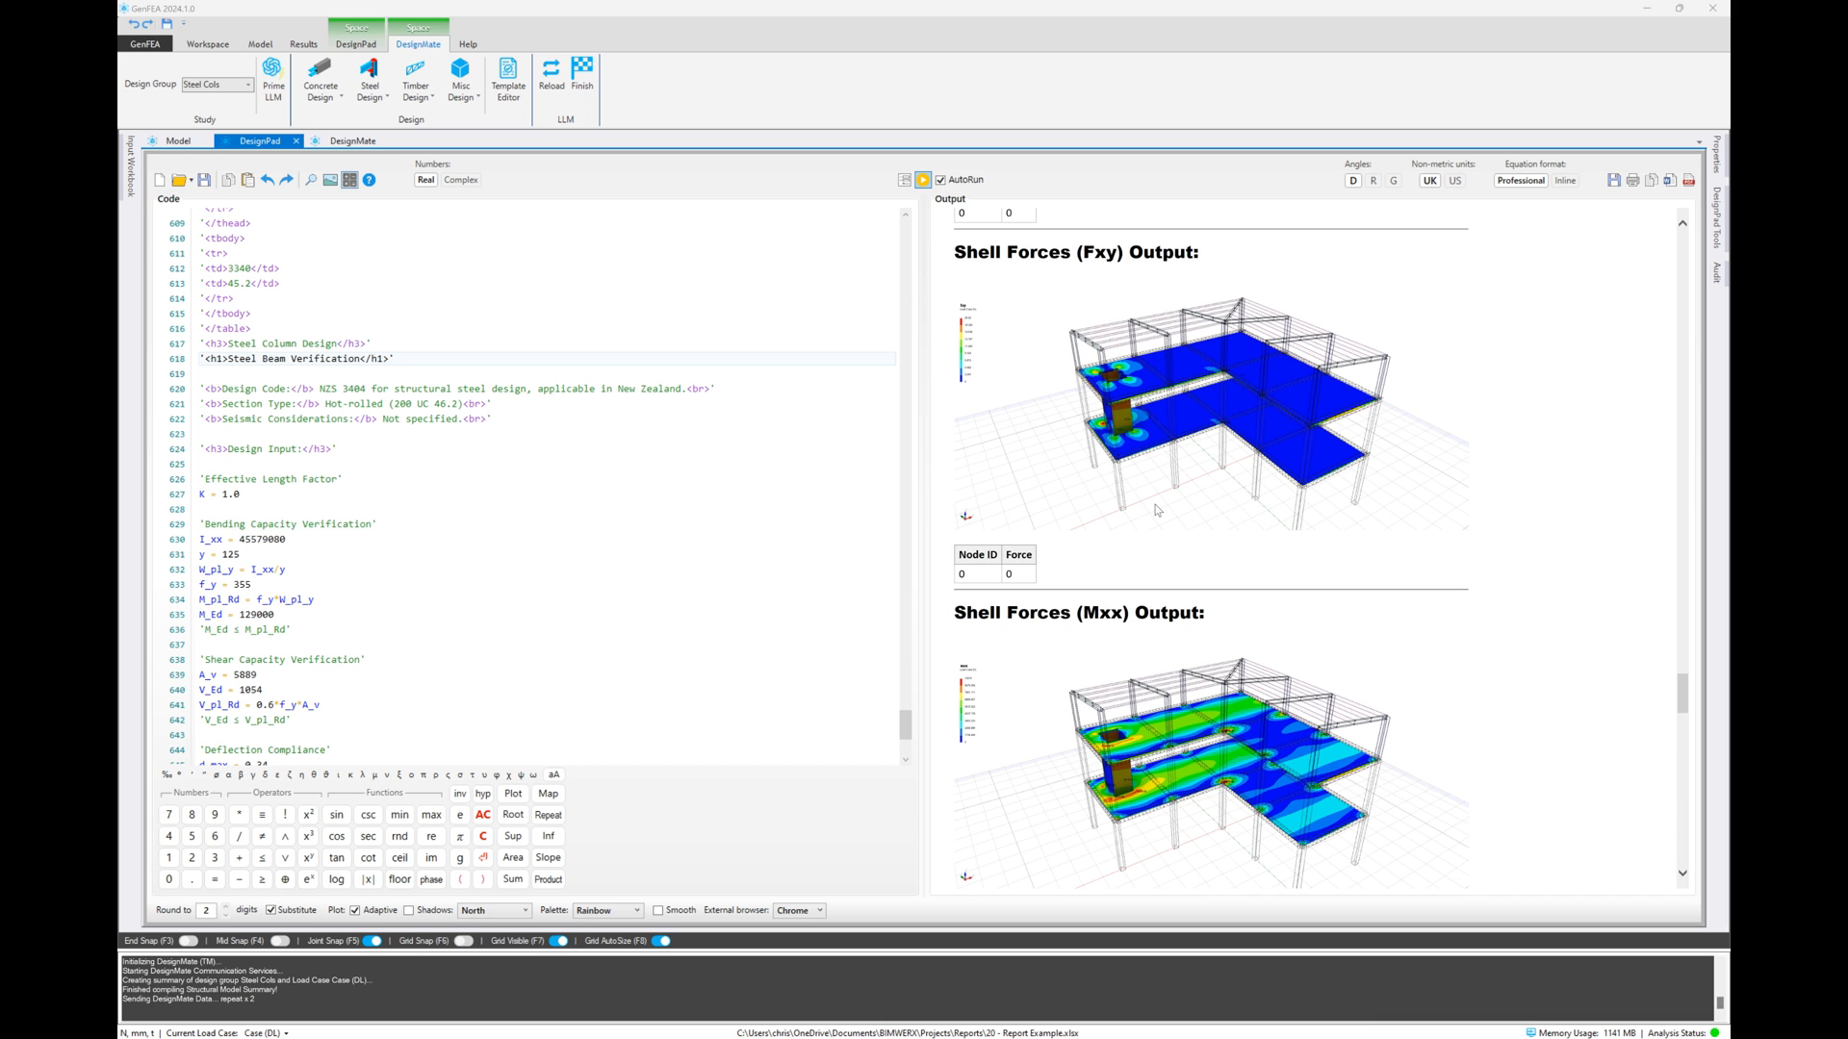
scroll(1156, 510, "down", 15)
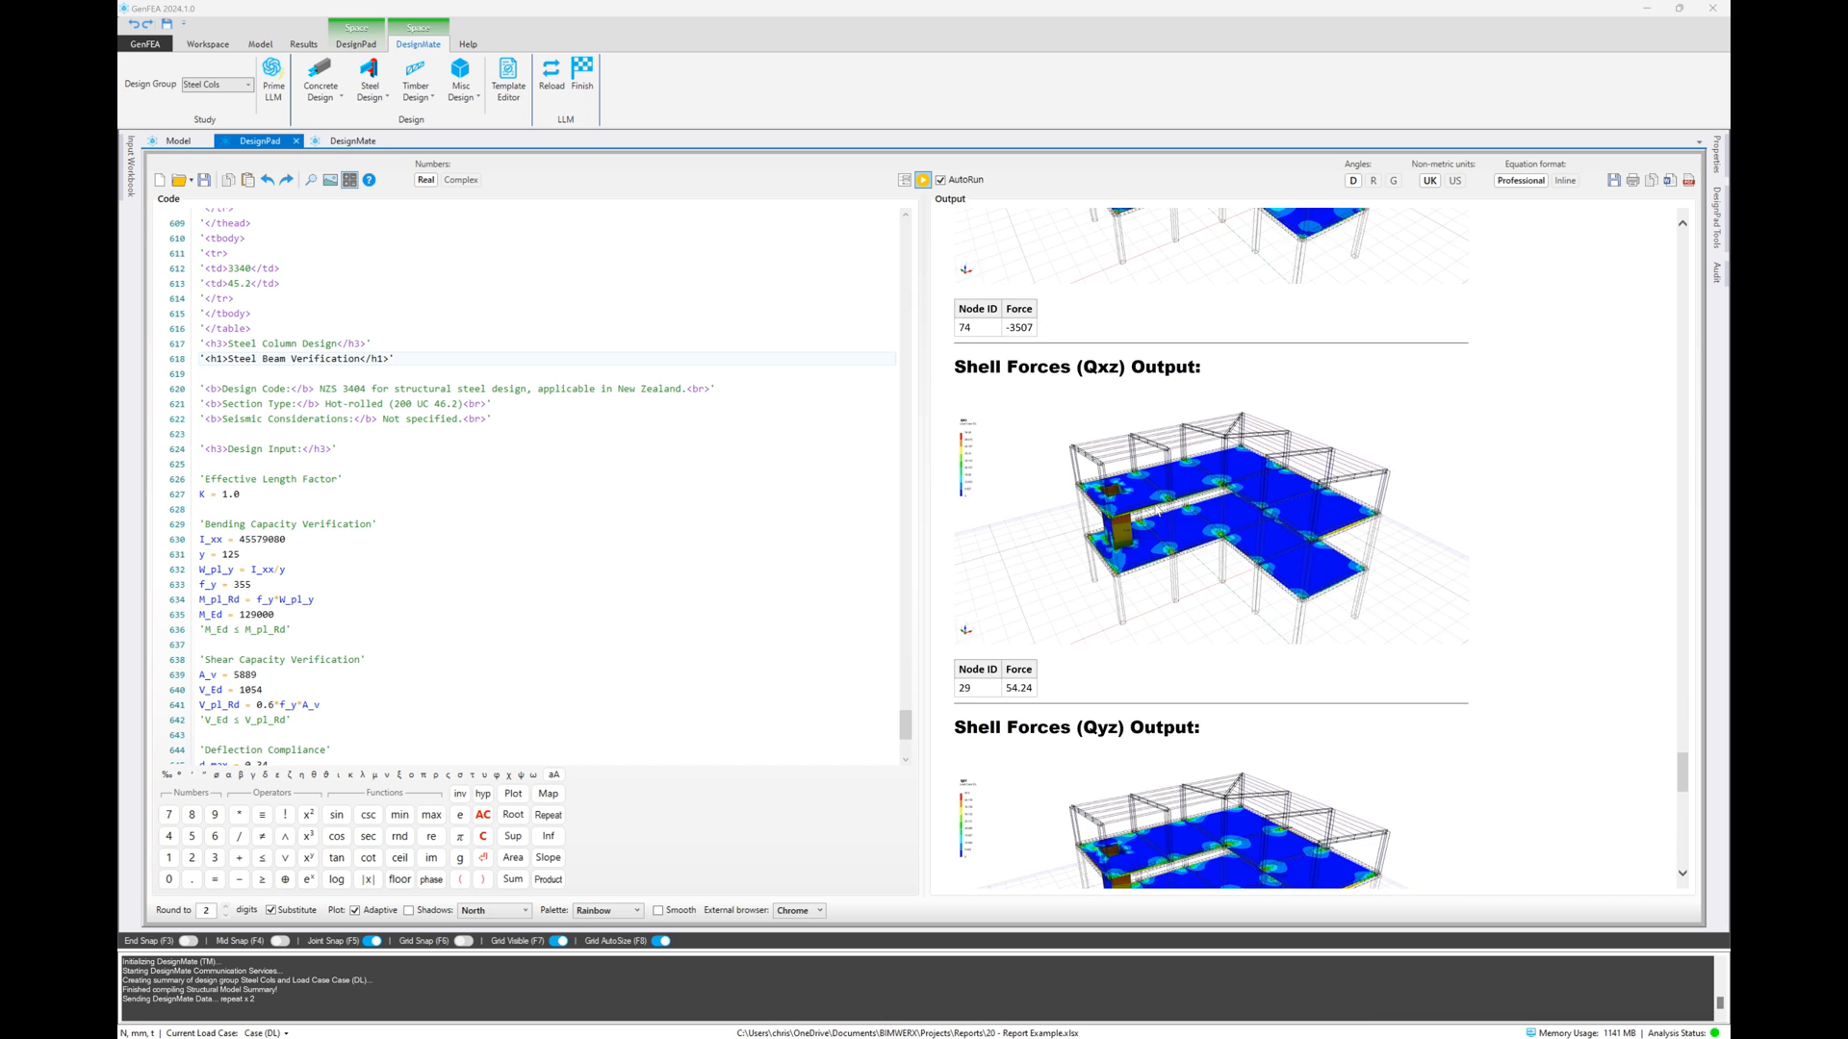
scroll(1156, 510, "down", 7)
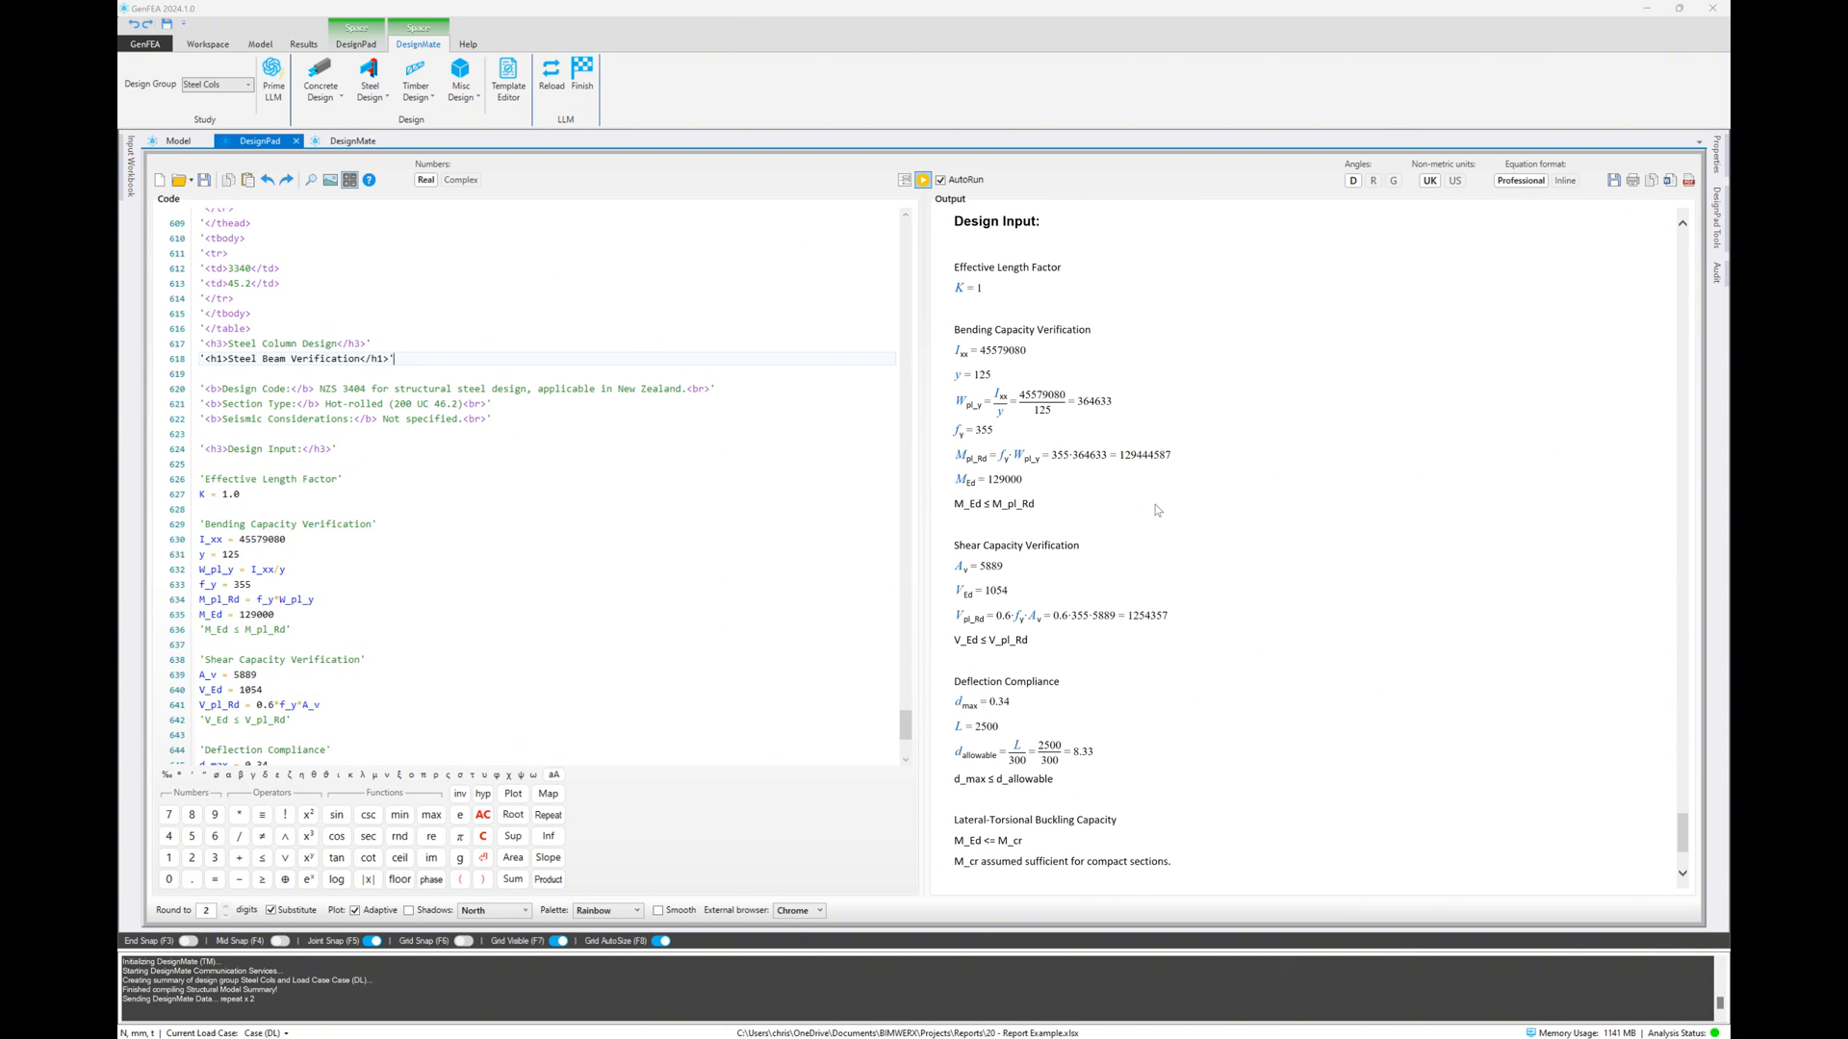
Finish the DesignMate session and display the deflection results on the model, viewing both floors and the shaft
left_click(582, 75)
left_click(178, 141)
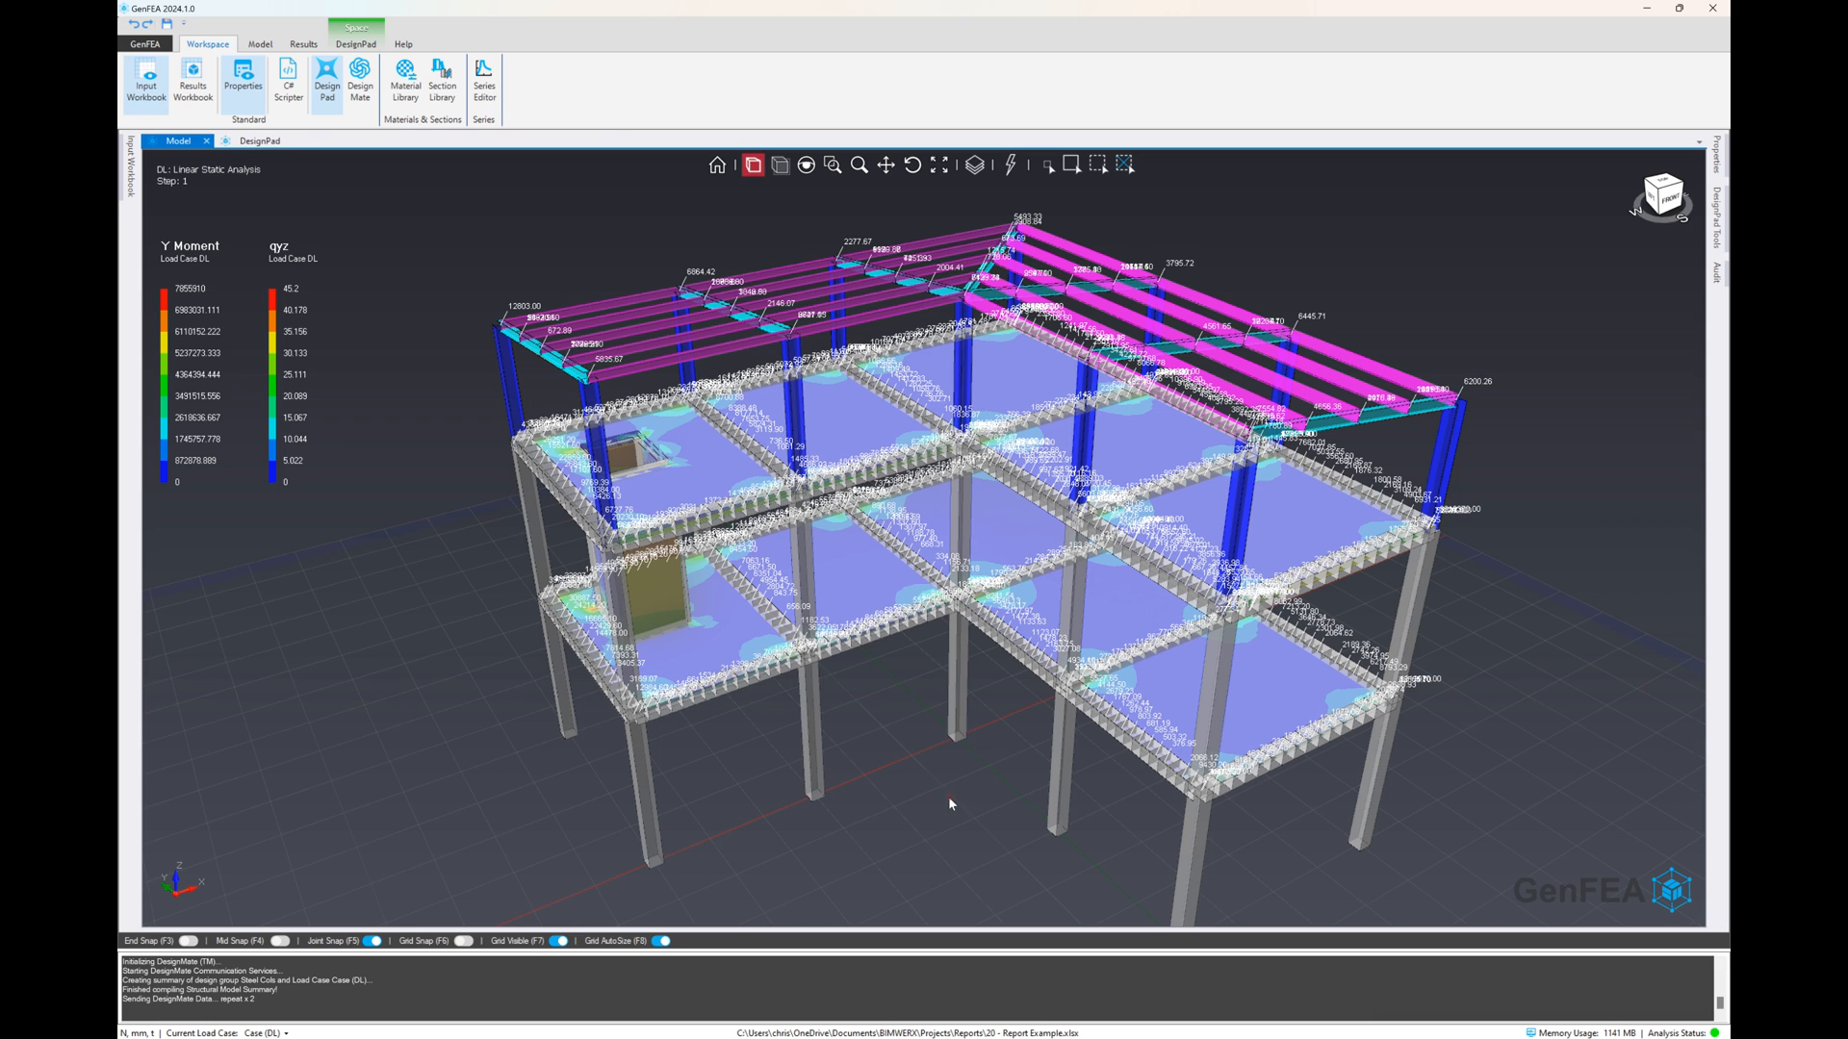
left_click(303, 44)
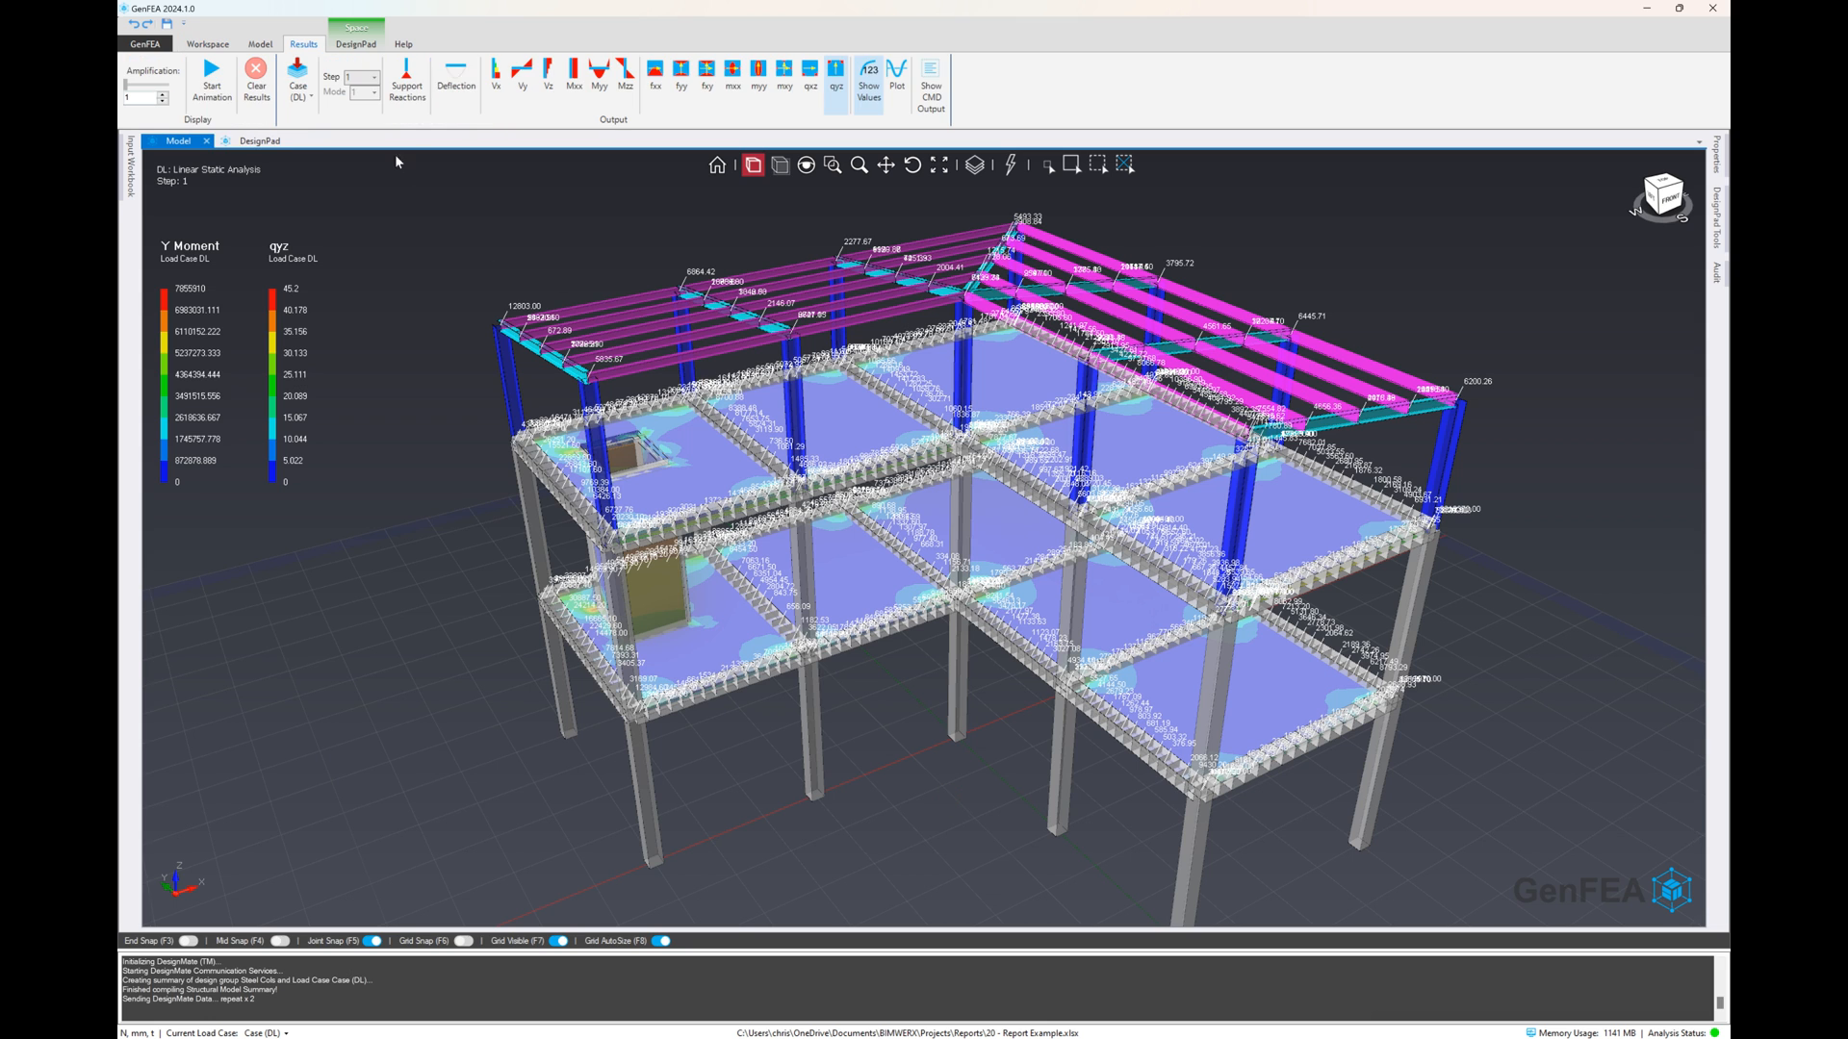
left_click(456, 92)
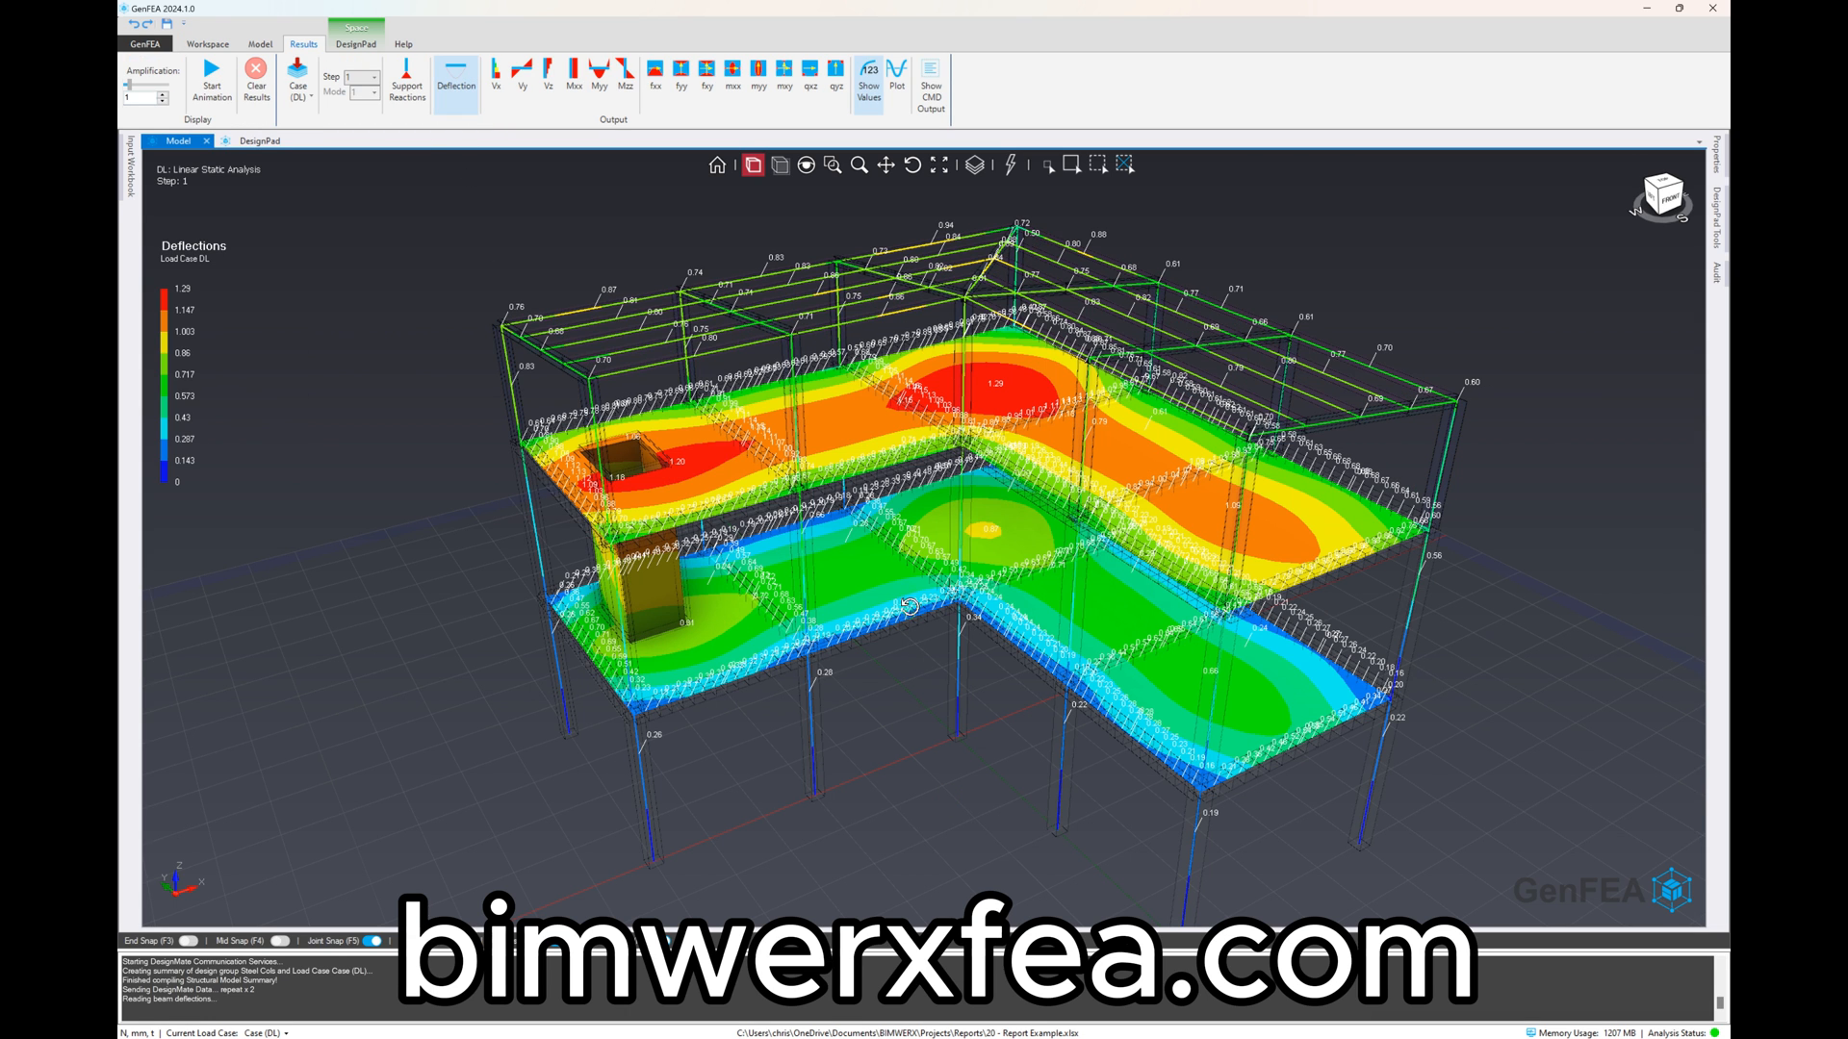
mouse_move(909, 608)
middle_mouse_down()
mouse_move(915, 572)
mouse_move(918, 591)
middle_mouse_up()
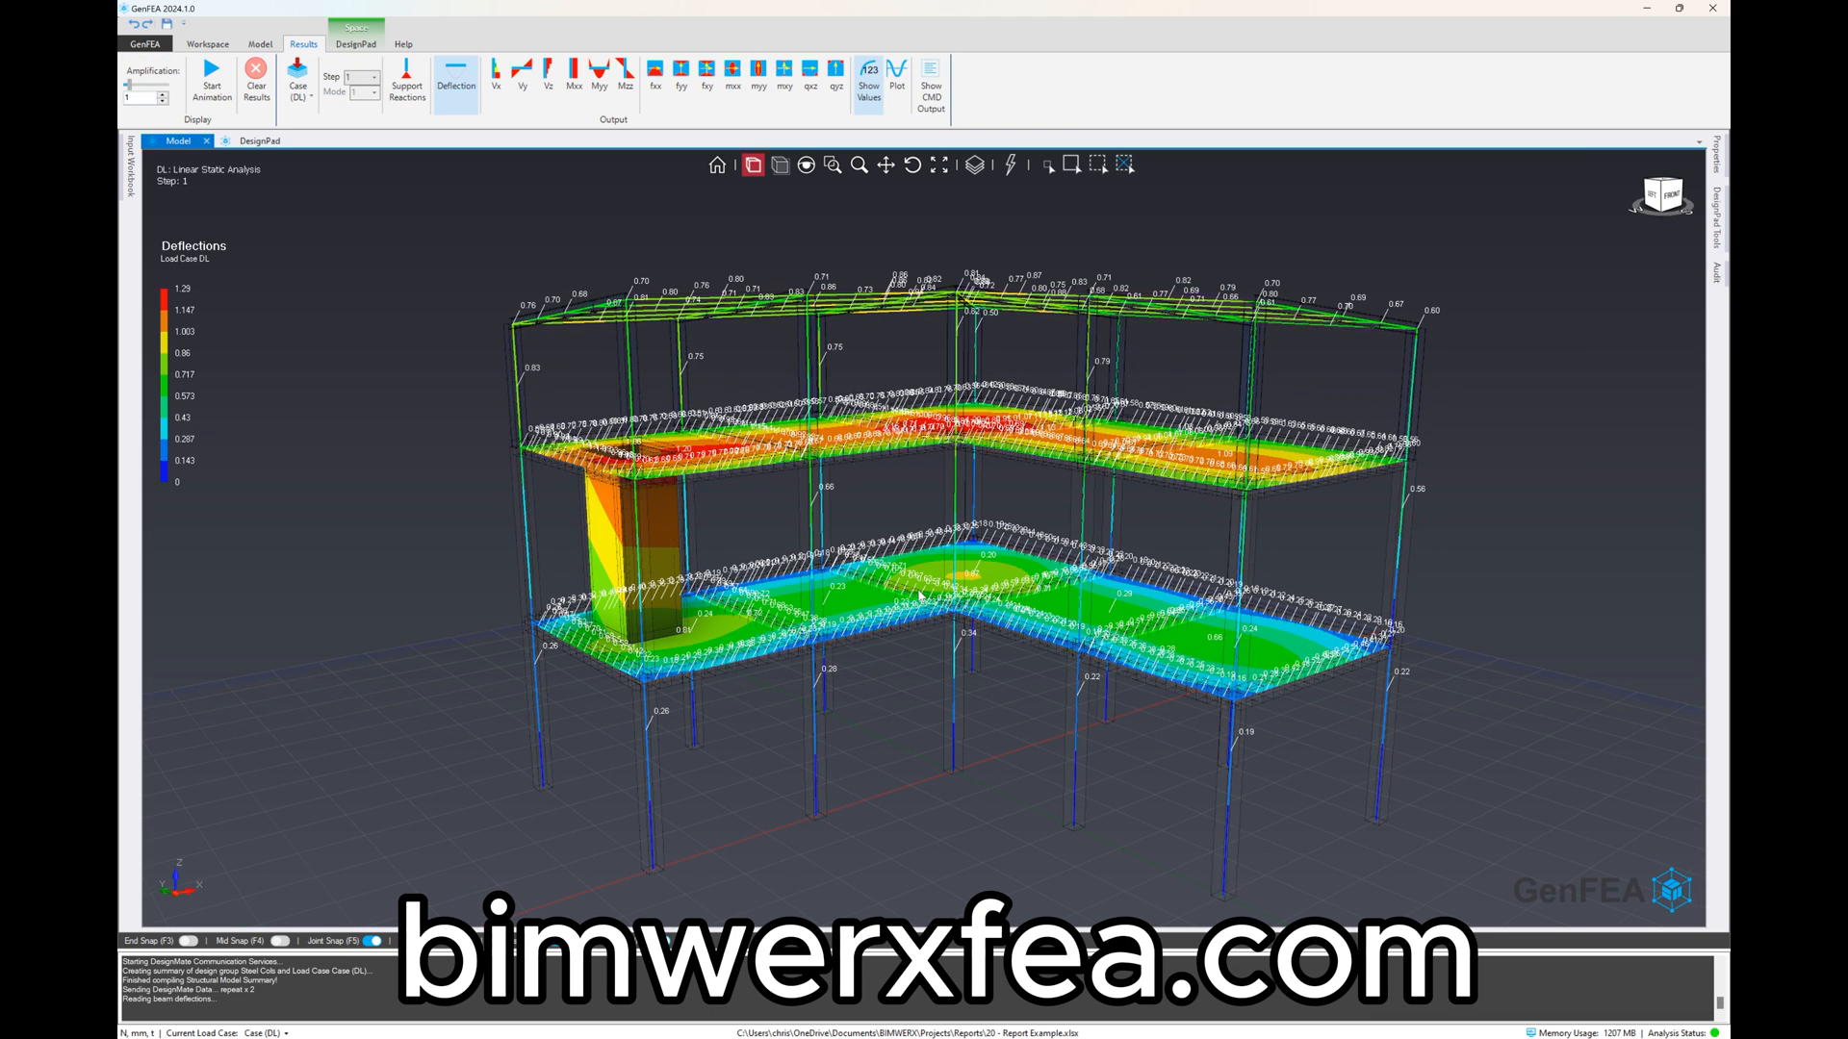
middle_click_drag(913, 504, 905, 512)
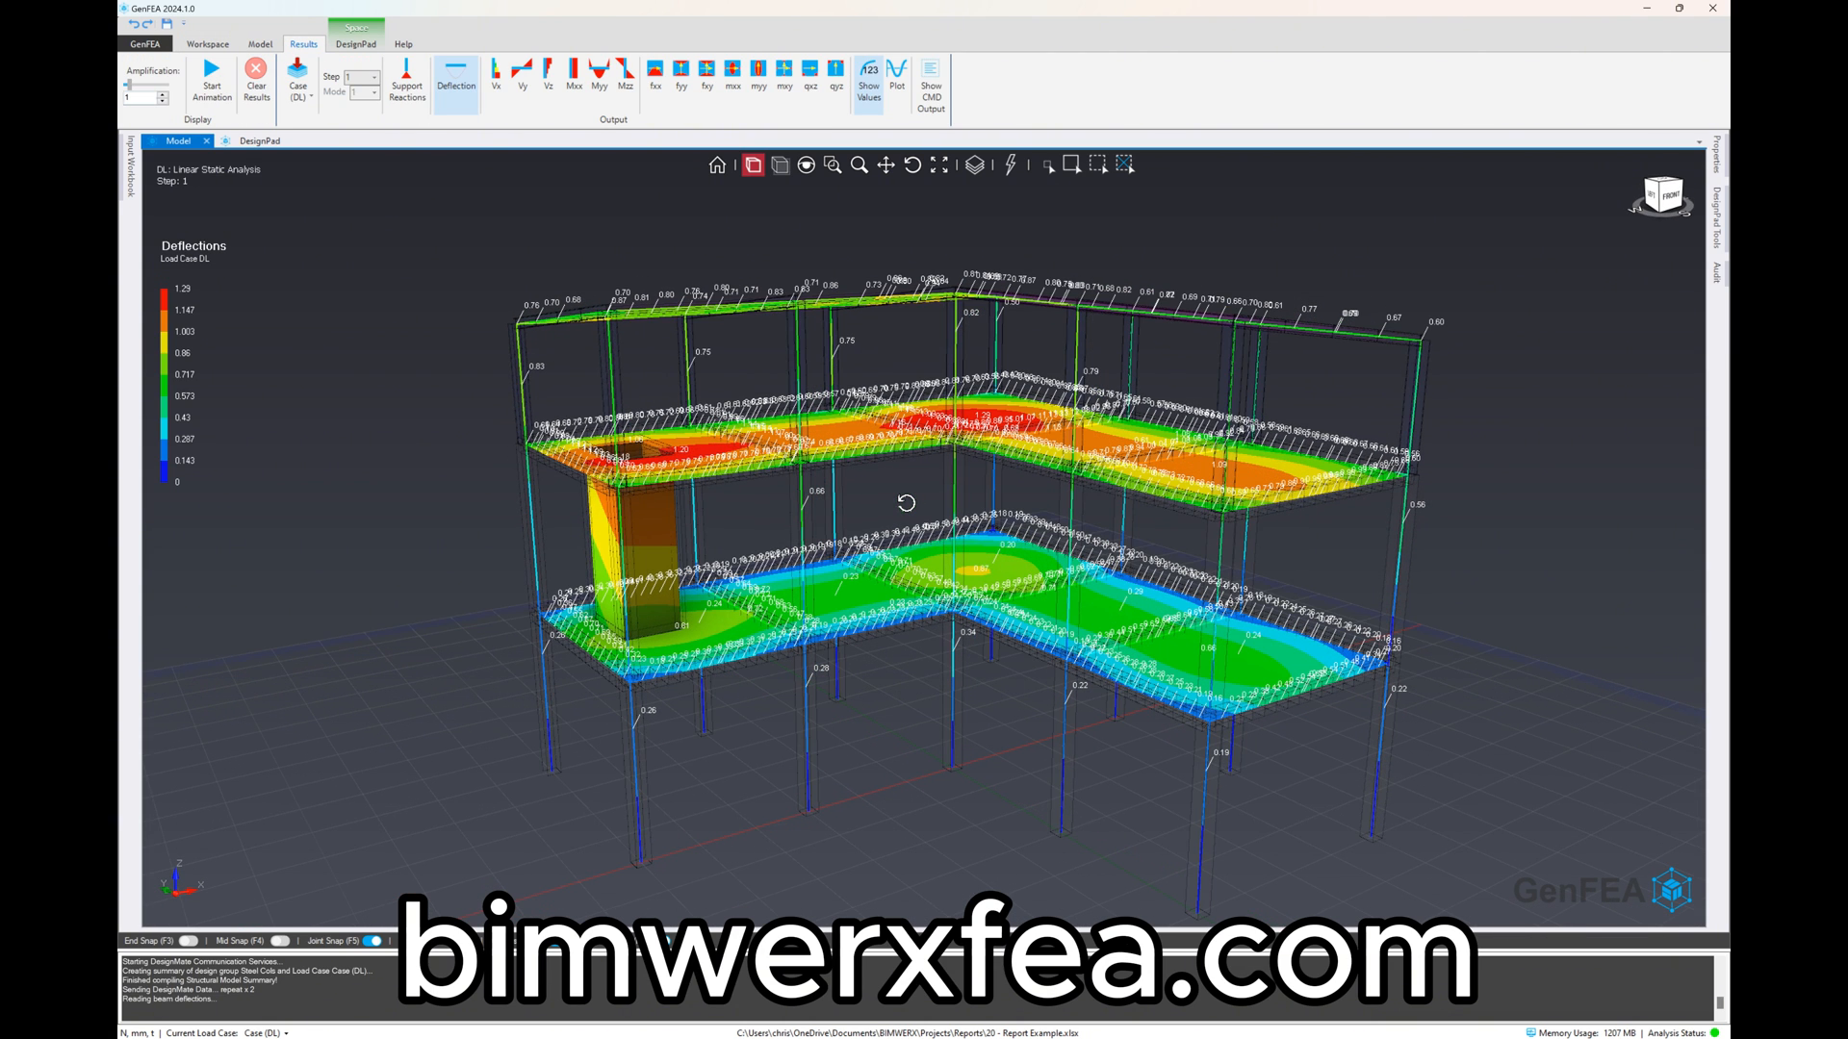